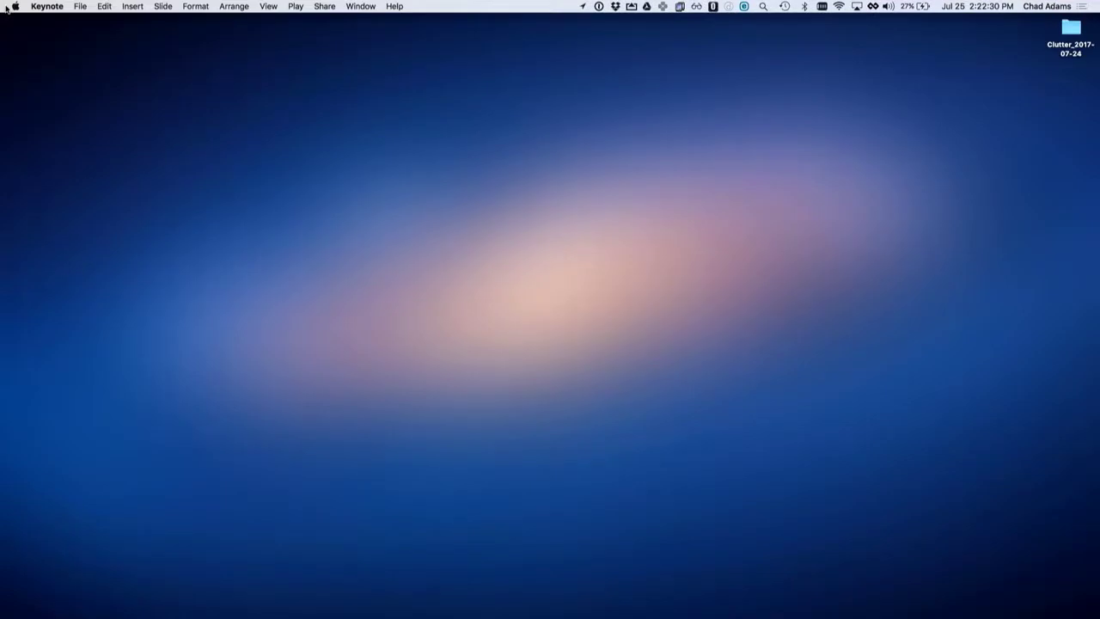
Step: Switch to Desktop 6 and minimize the Keynote window, leaving FileMaker in view
key(ctrl+Up)
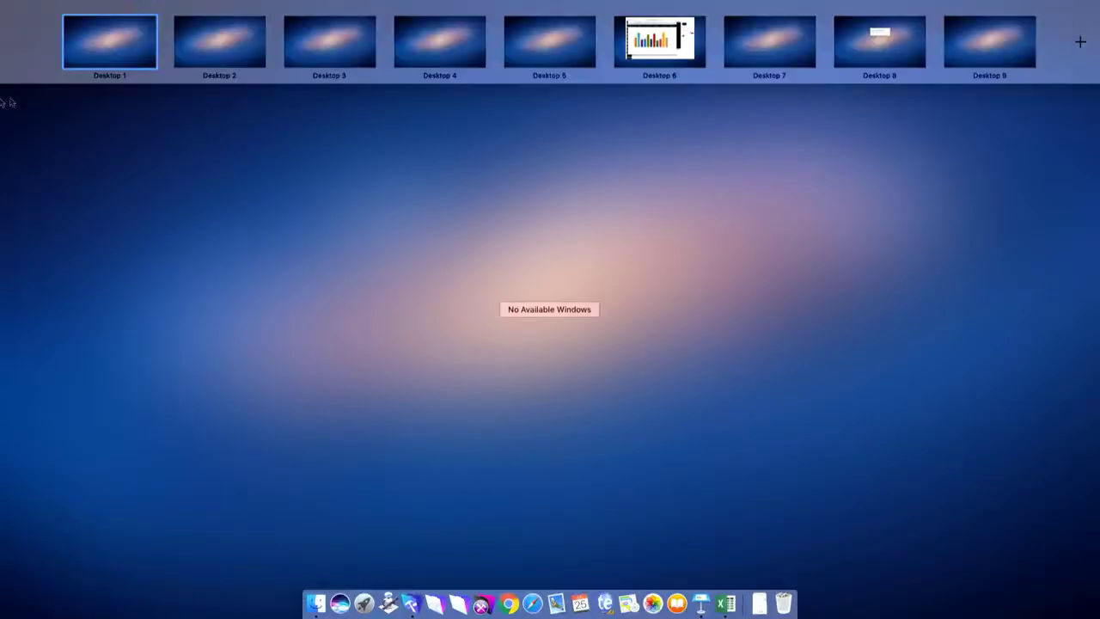
click(634, 54)
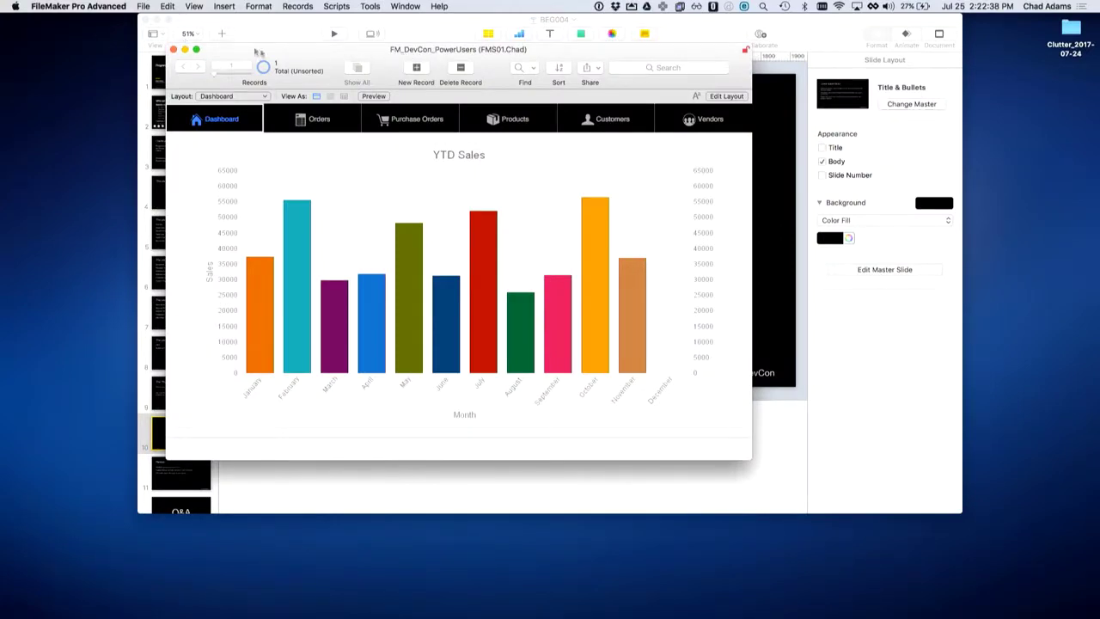
click(159, 21)
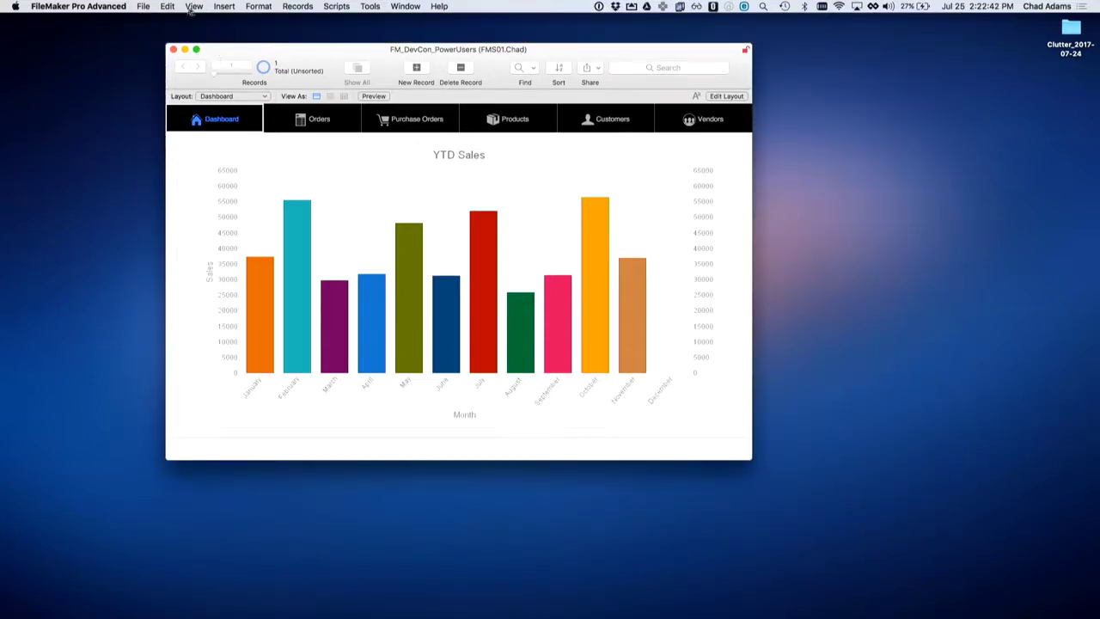
Step: Bring up the system-wide Apple menu options
click(192, 7)
click(324, 61)
click(17, 9)
Step: Scale the displays to 1280 × 720 in Displays preferences, then quit System Preferences
click(39, 38)
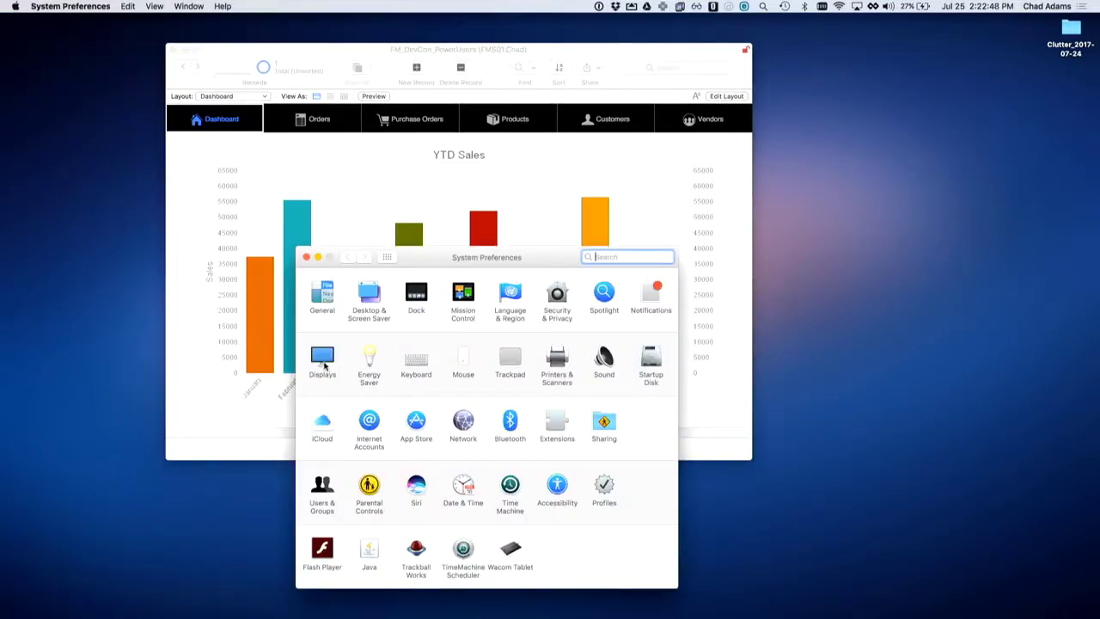
click(322, 360)
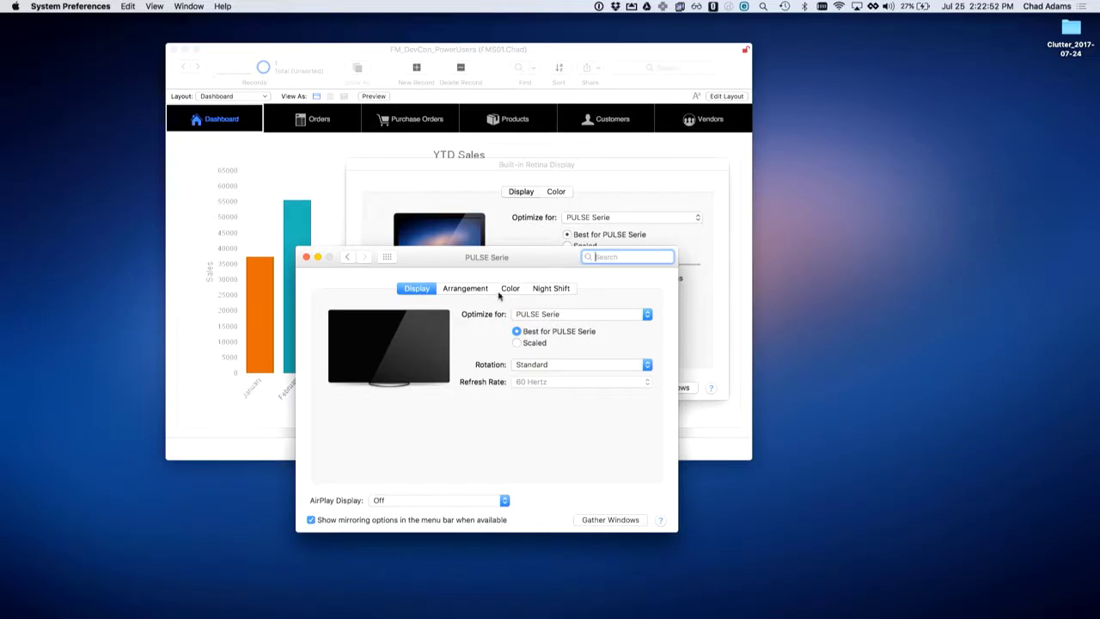
click(517, 342)
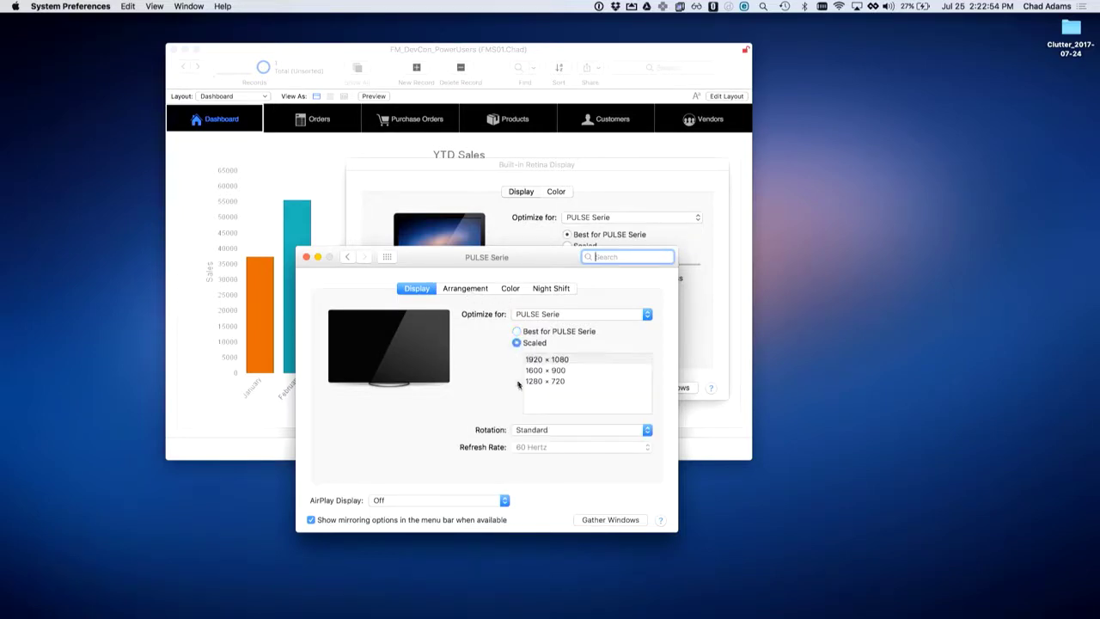
click(539, 371)
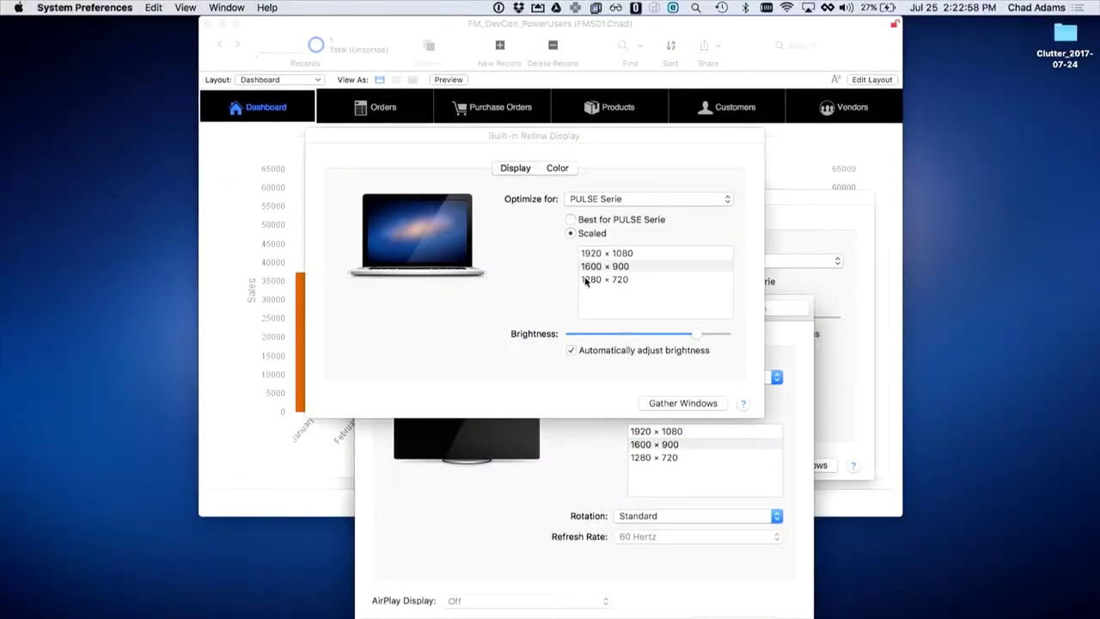
click(593, 280)
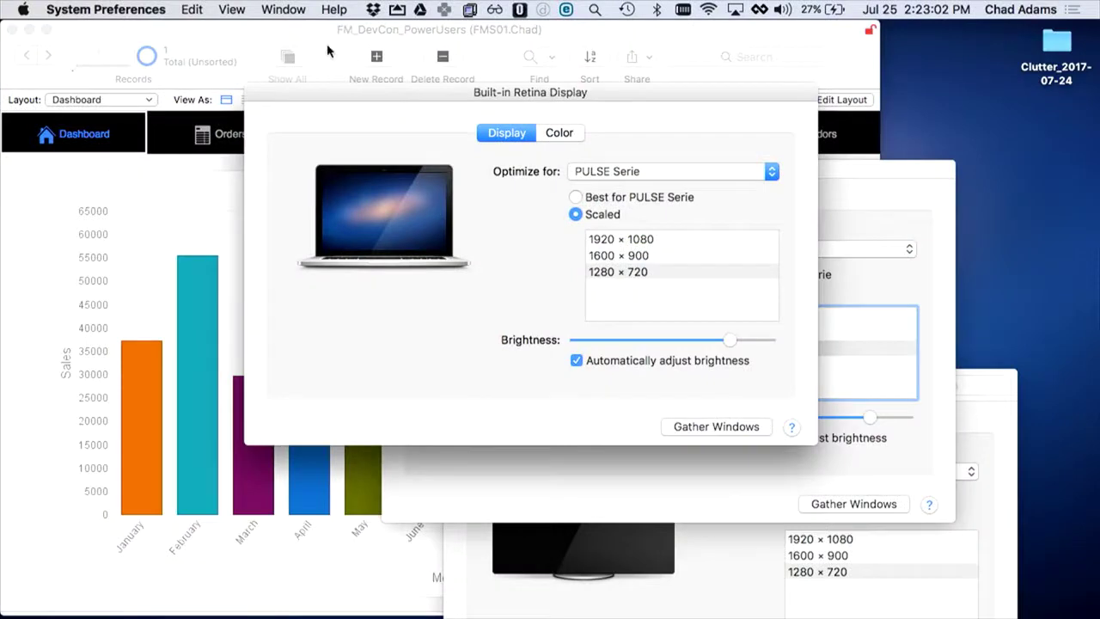
key(super+q)
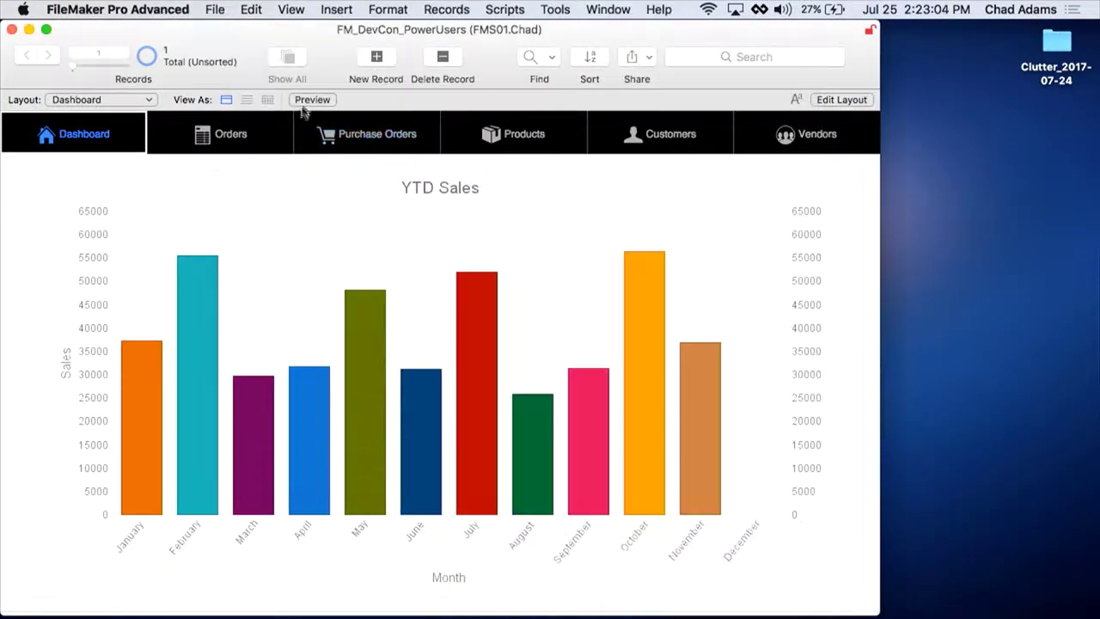
Step: Zoom the FileMaker window to full screen width and advance to the Tool Bar slide
double_click(247, 34)
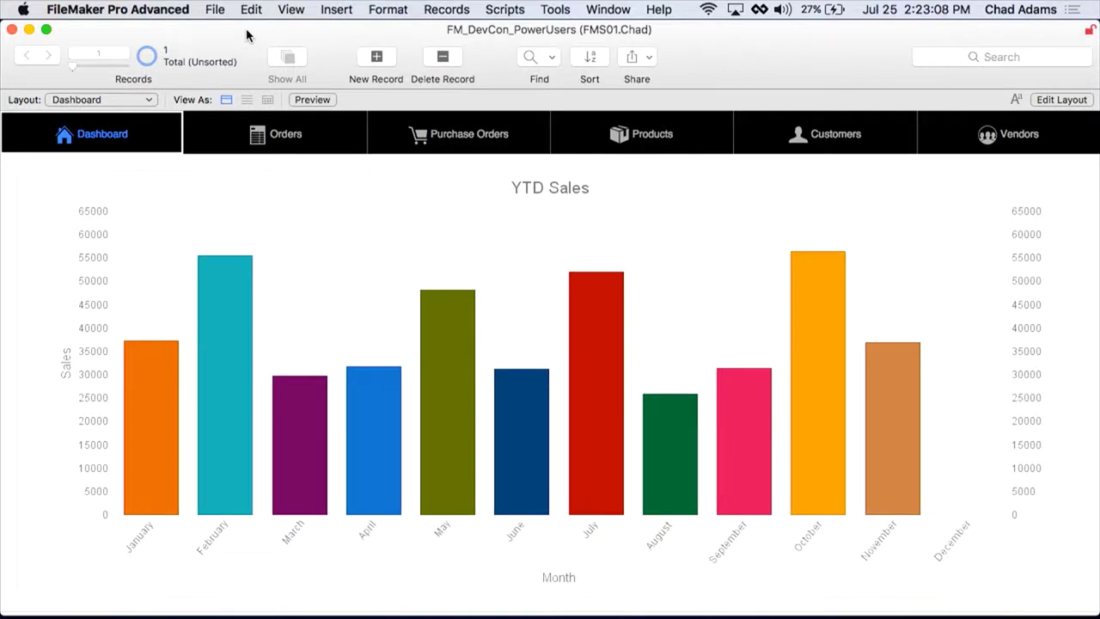
key(Right)
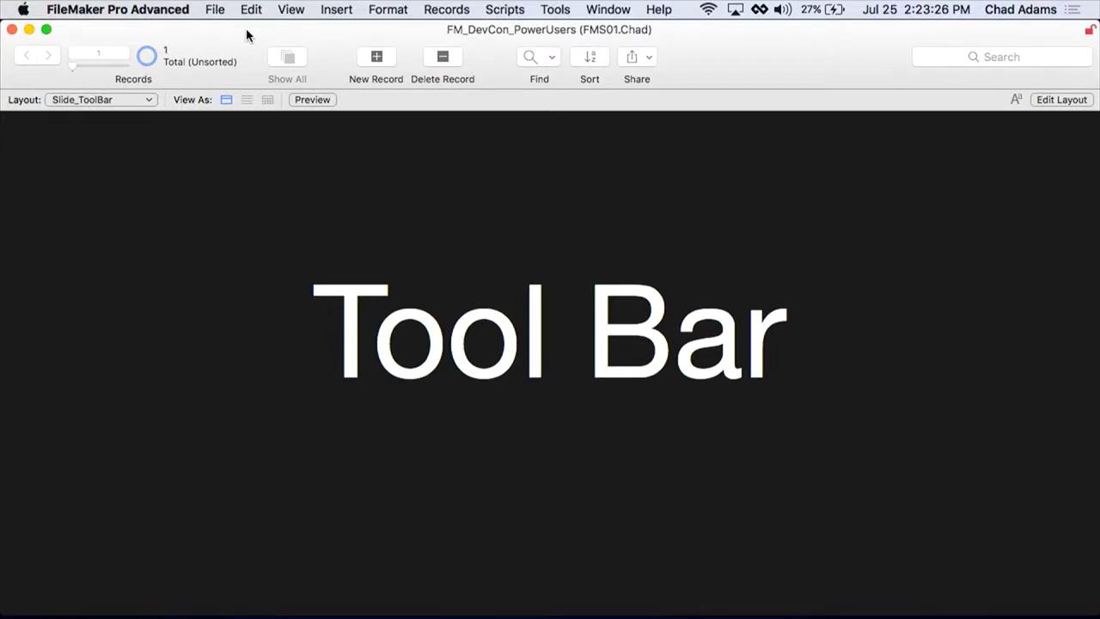
Step: Advance from the Tool Bar slide to the BCE - 2 Sales Screen example
key(Right)
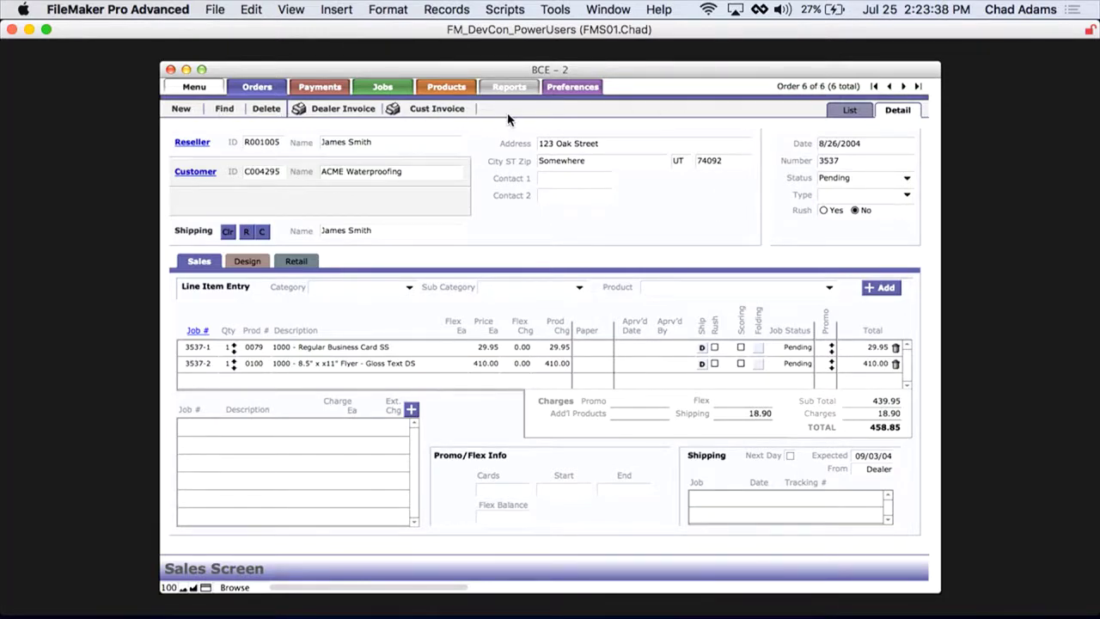
Step: Advance past the TMF System and Groups vendor examples to the Order Detail layout
key(super+1)
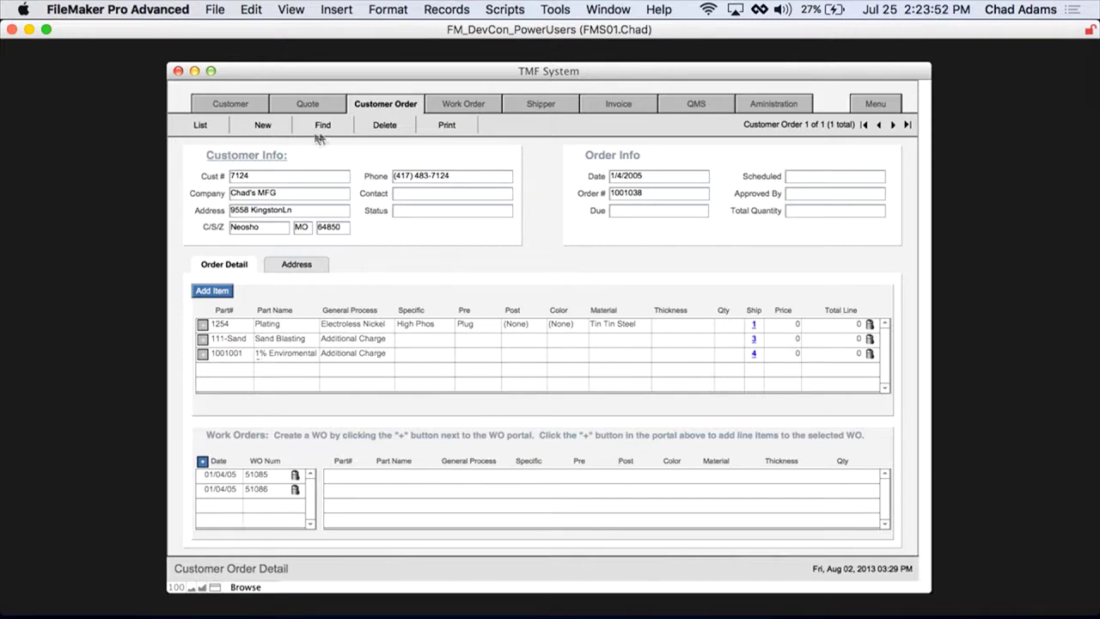
key(super+2)
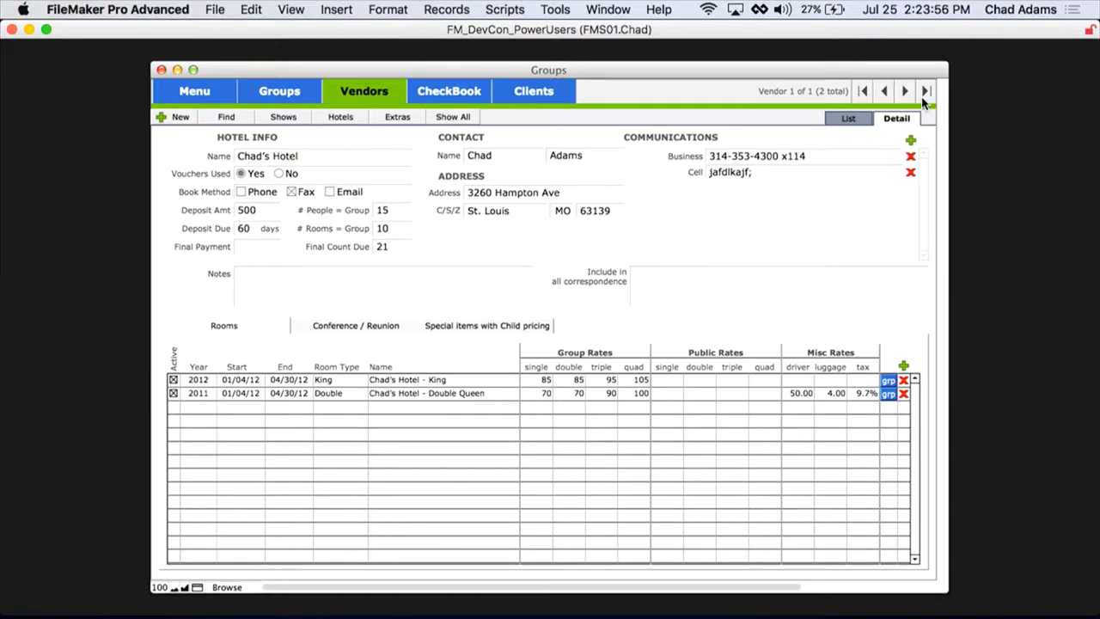
key(super+1)
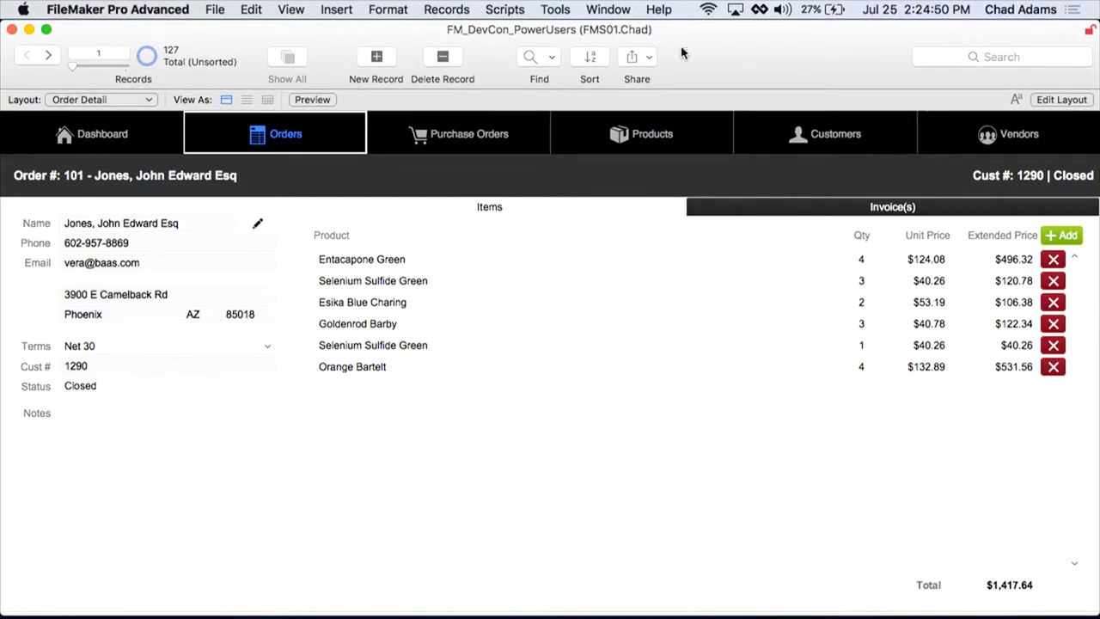
Step: Browse orders with the record arrows, then jump to records 9 and 100
click(49, 57)
click(49, 57)
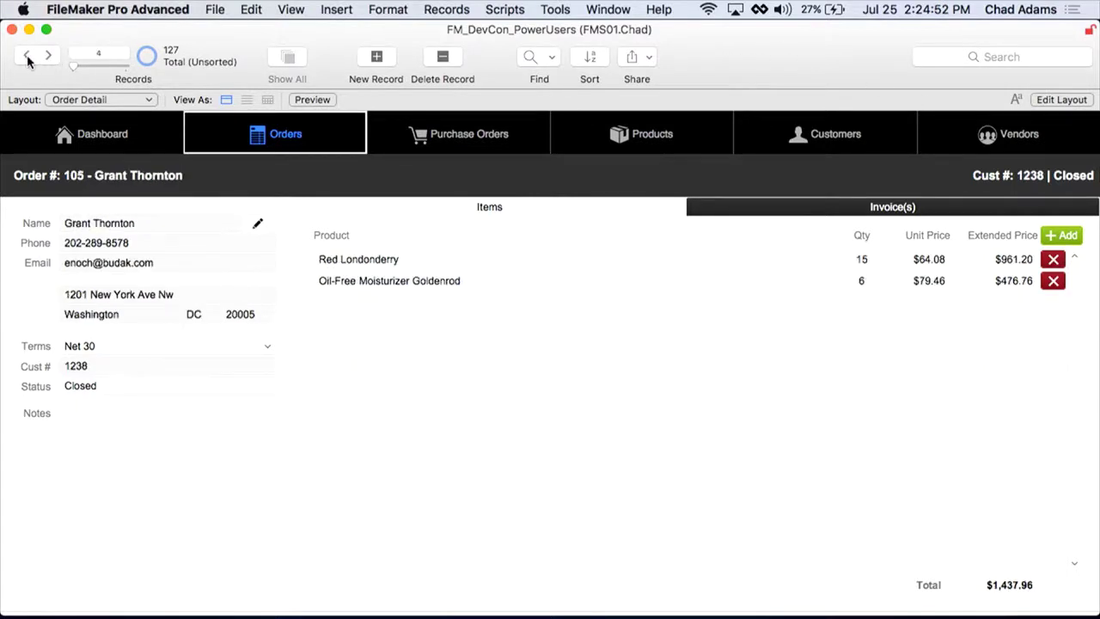
click(26, 56)
click(109, 53)
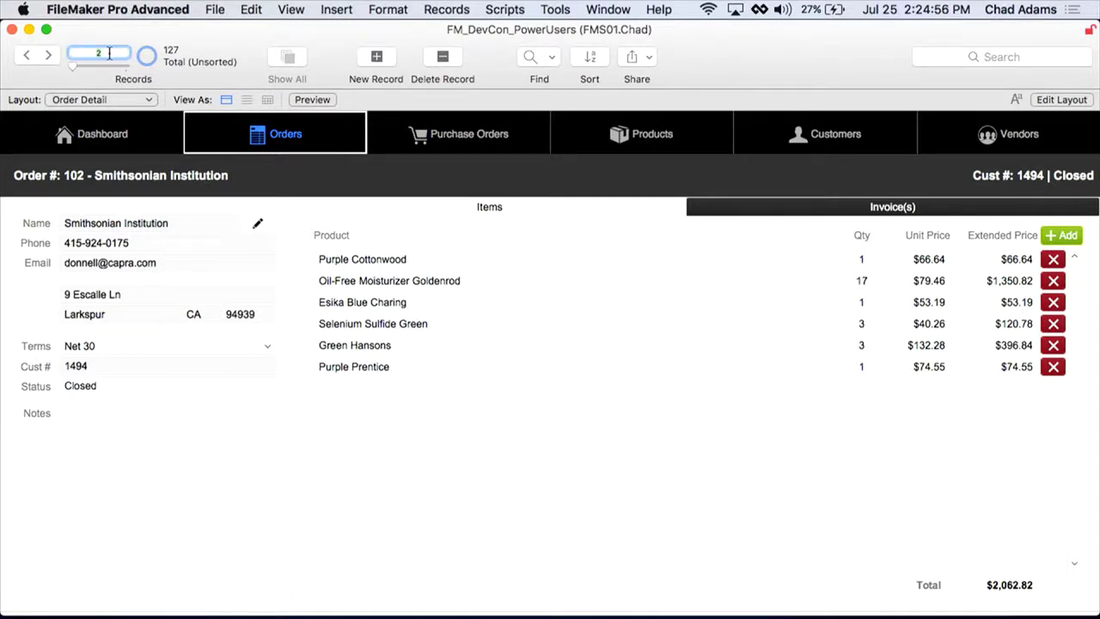
text(9)
key(Return)
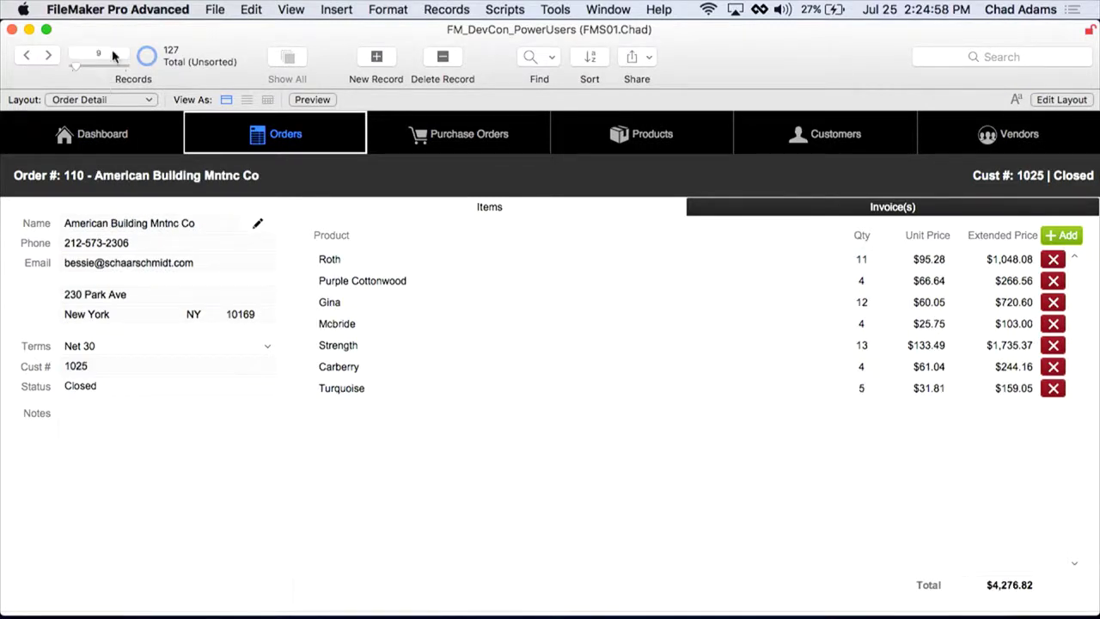
click(113, 55)
text(100)
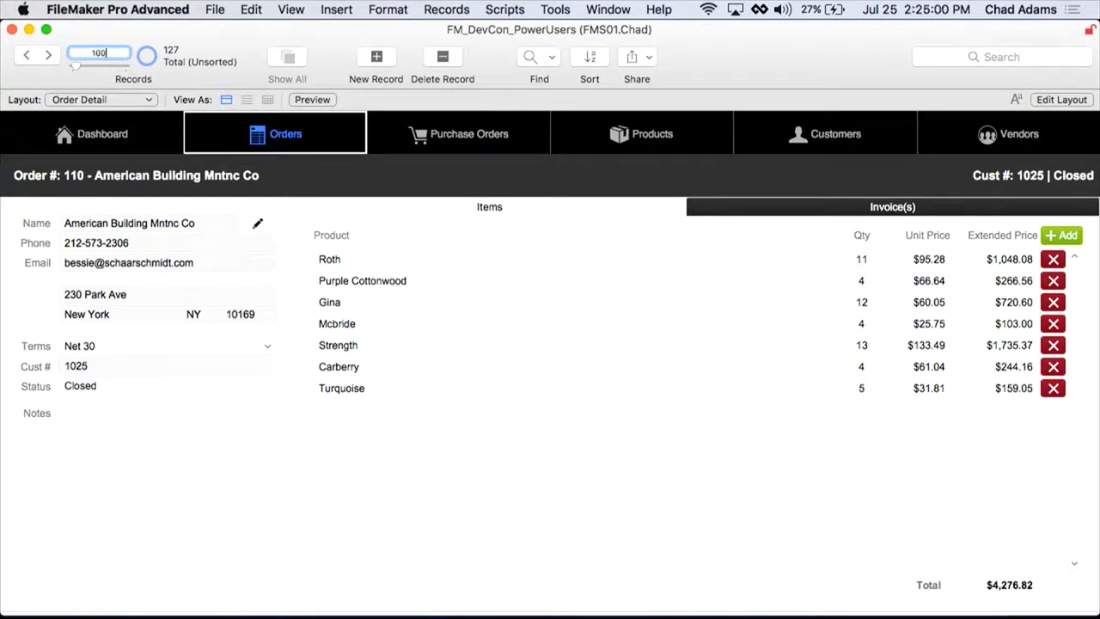
key(Return)
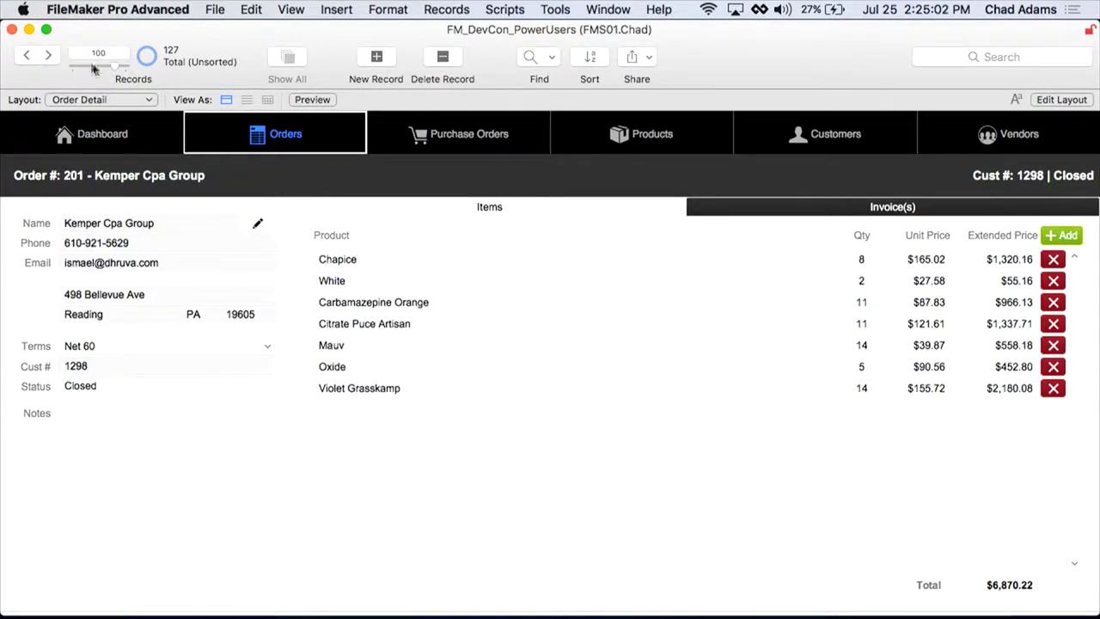
Step: Scrub back to record 56, omit nine records, and show only the 9 omitted
drag(118, 73, 98, 75)
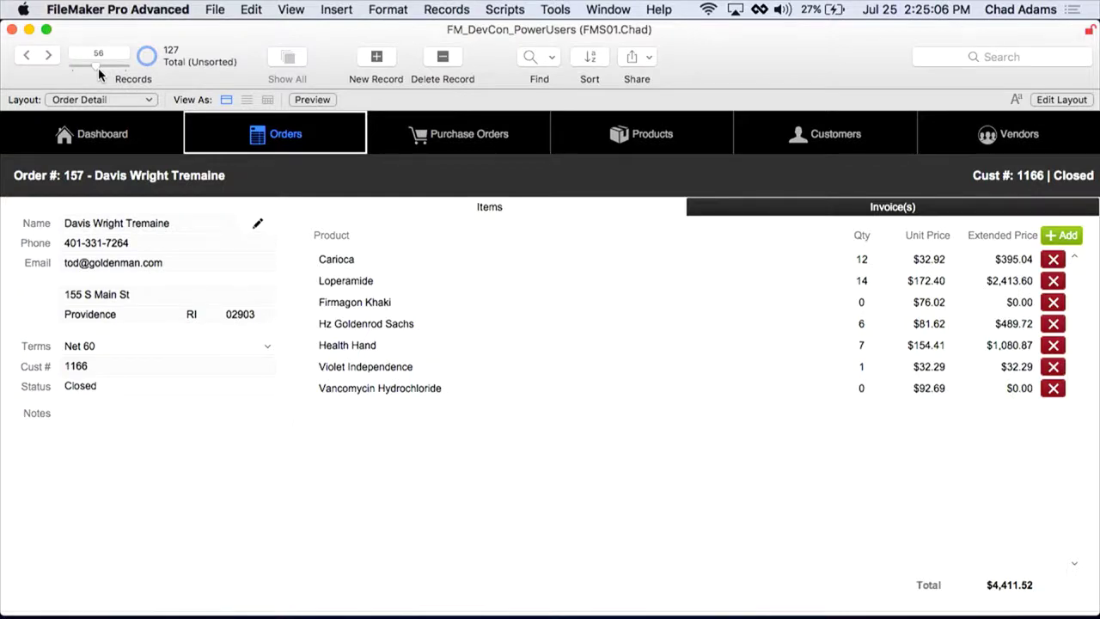
key(super+t)
key(super+t)
key(super+t)
key(super+t)
key(super+t)
key(super+t)
key(super+t)
key(super+t)
key(super+t)
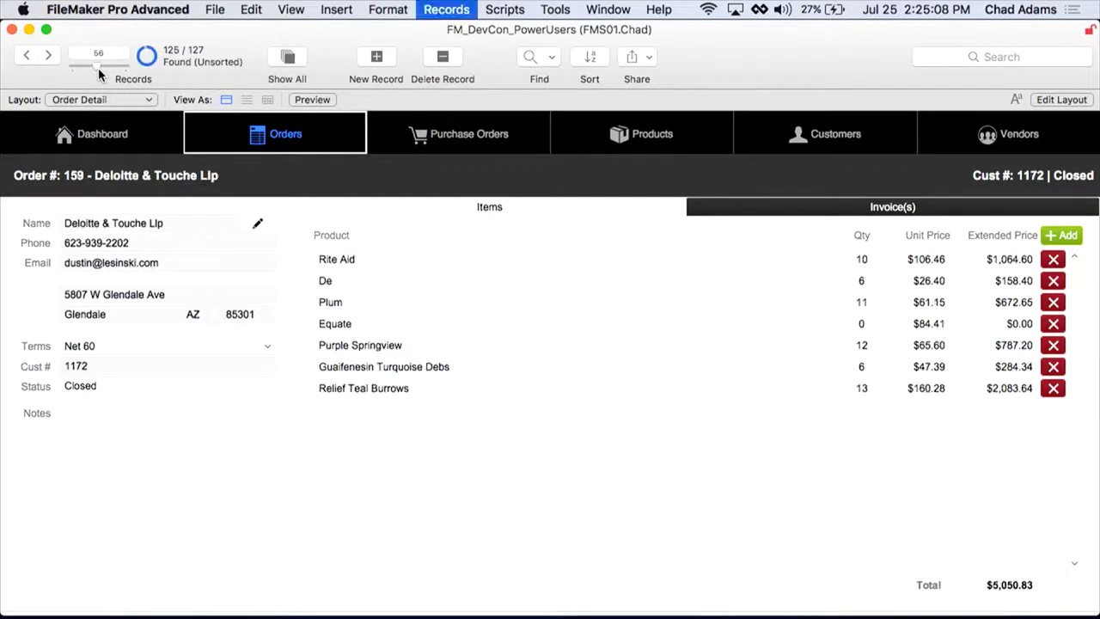
click(148, 65)
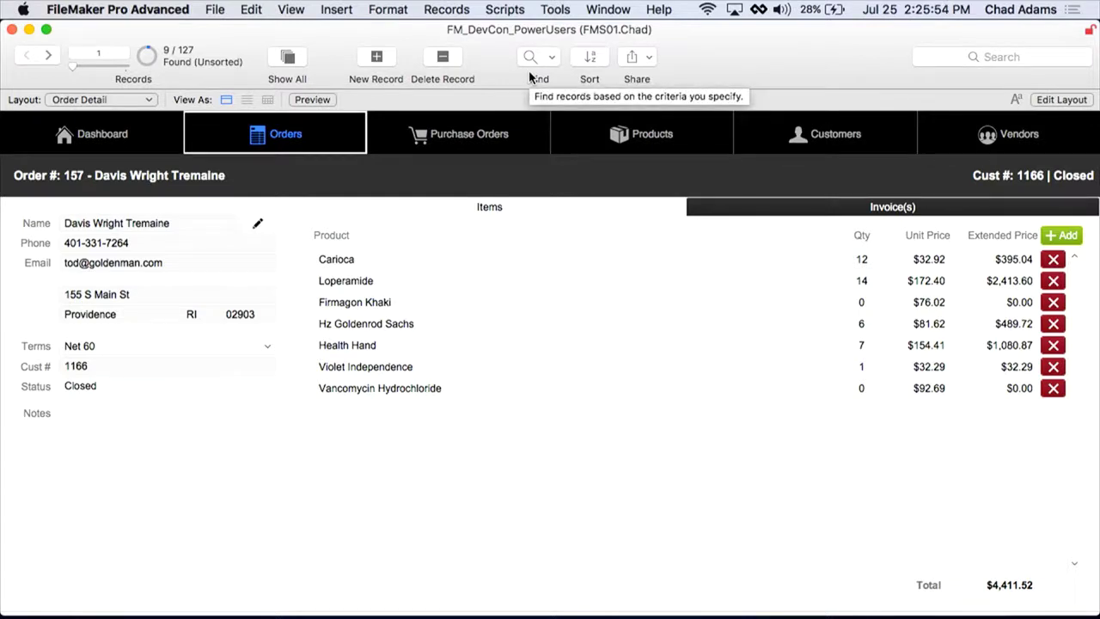
Step: Cycle past the Quick Find, Customers list and Slide_ToolBar_ex4 slides back to Order Detail
key(super+1)
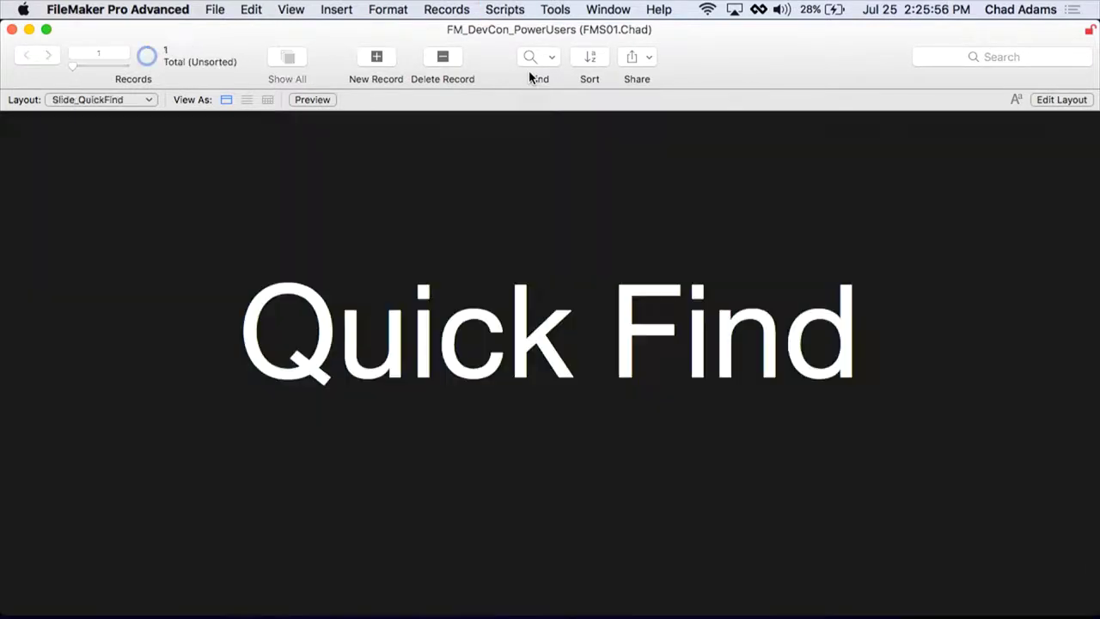
key(super+1)
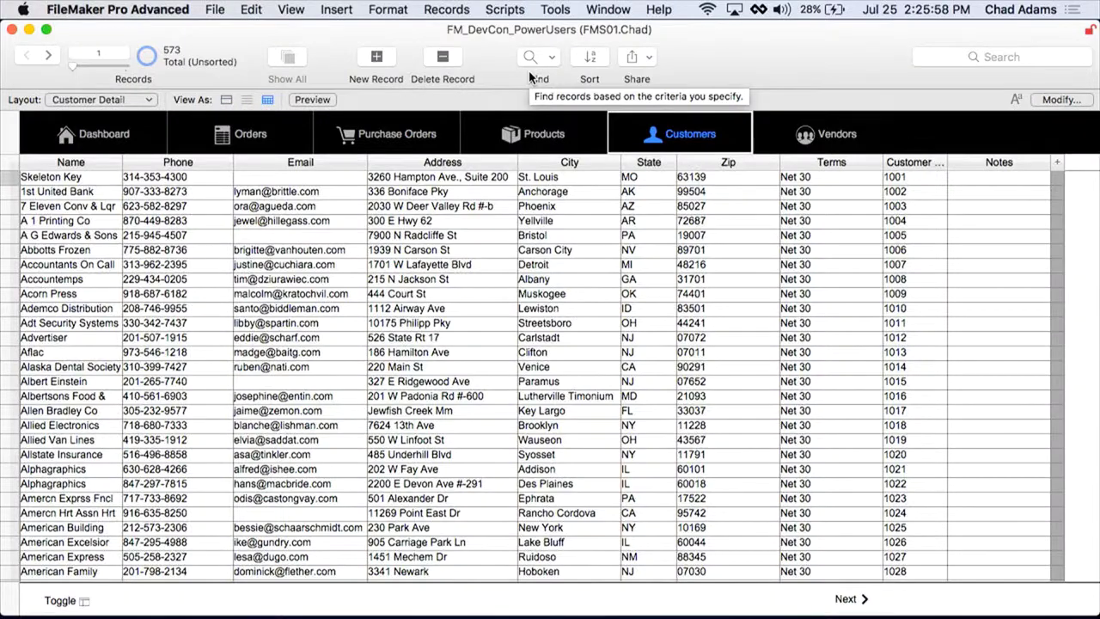
key(super+1)
key(super+1)
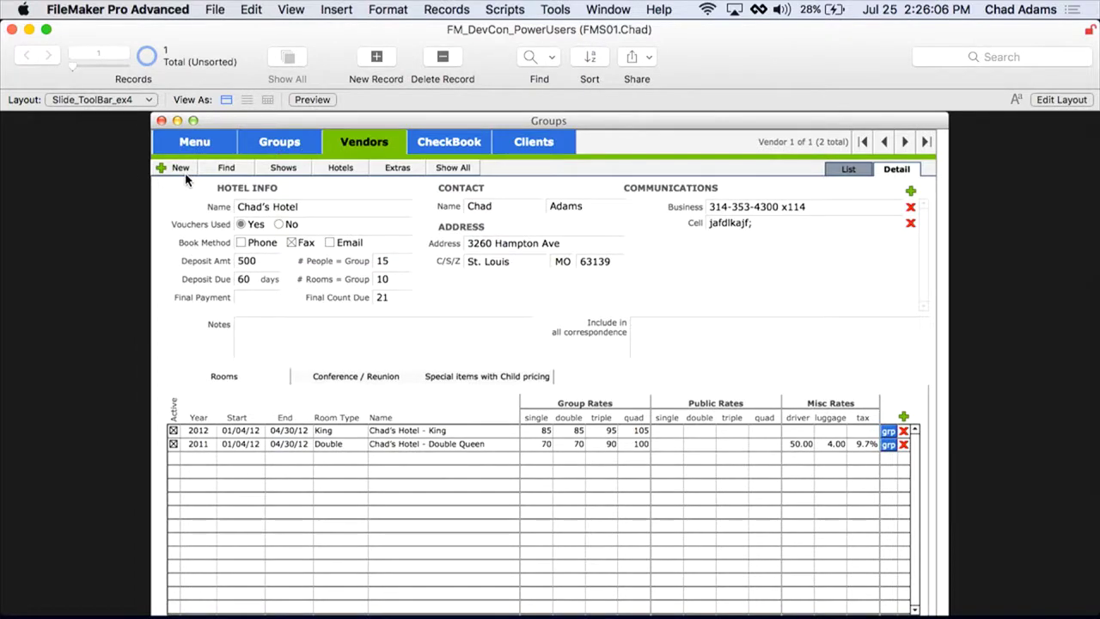
key(super+1)
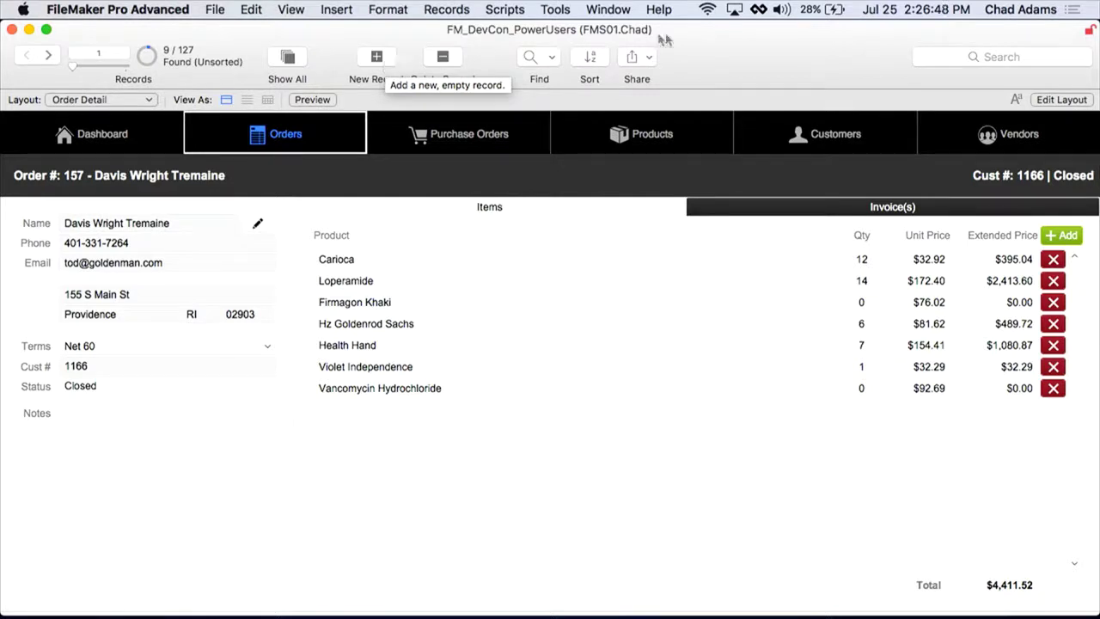
right_click(750, 60)
click(795, 126)
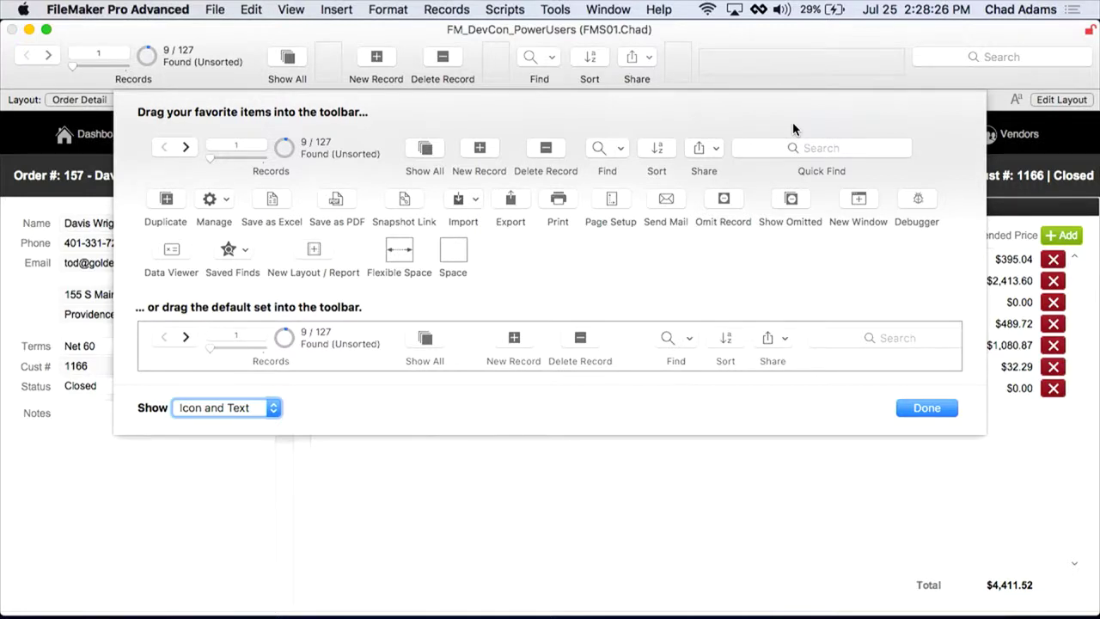
drag(675, 207, 720, 69)
click(927, 409)
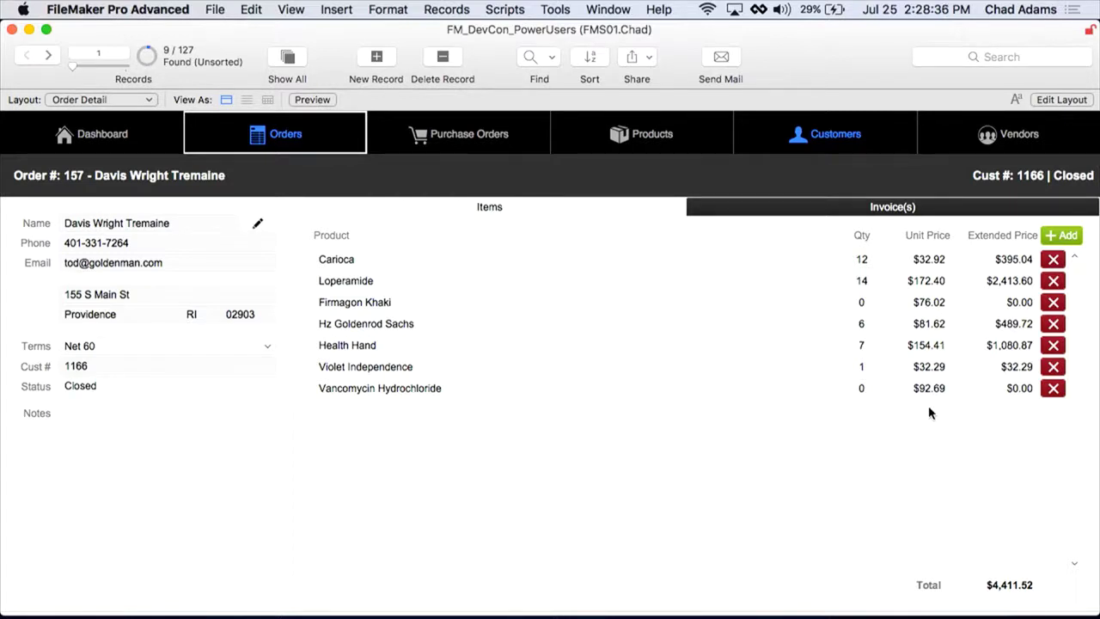
Step: Set up Send Mail as one email per found record, addressed to CUSTOMER::Email
click(721, 58)
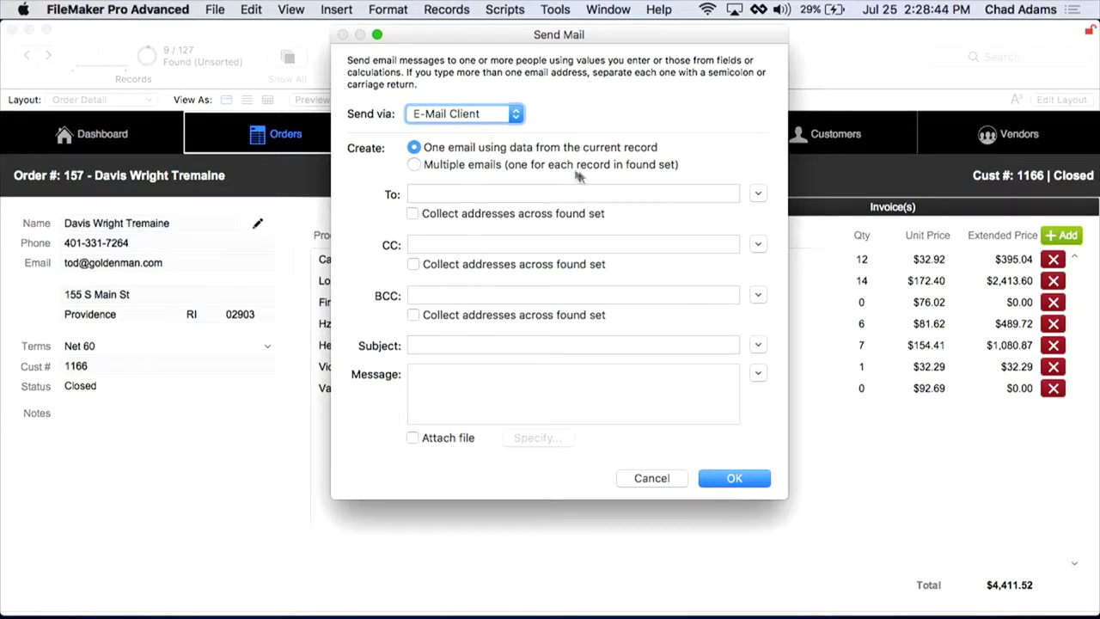
click(435, 170)
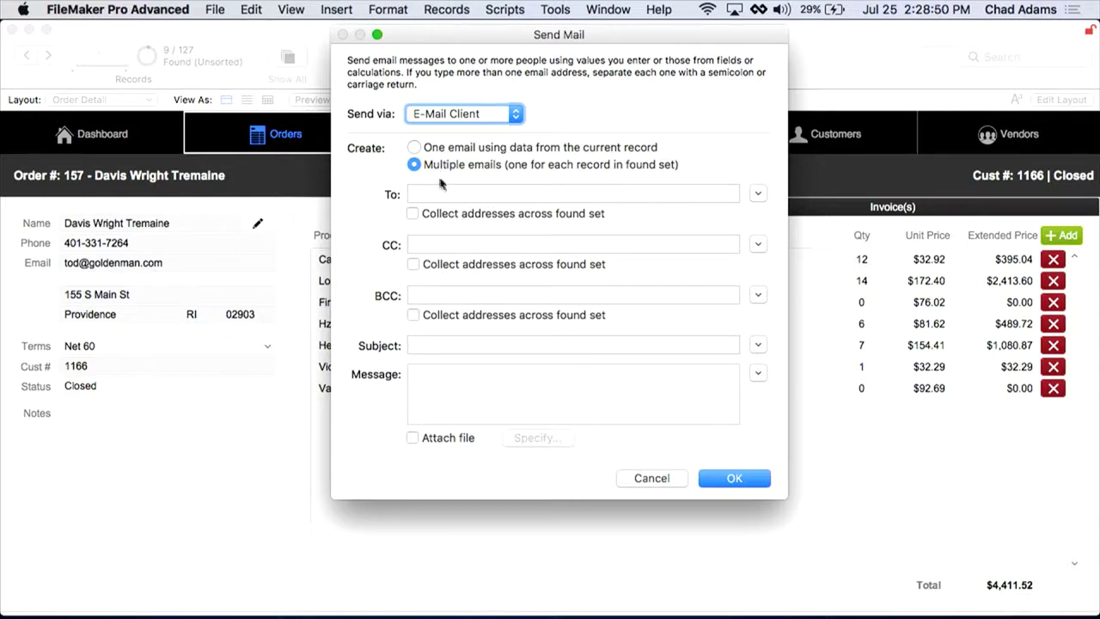
click(759, 196)
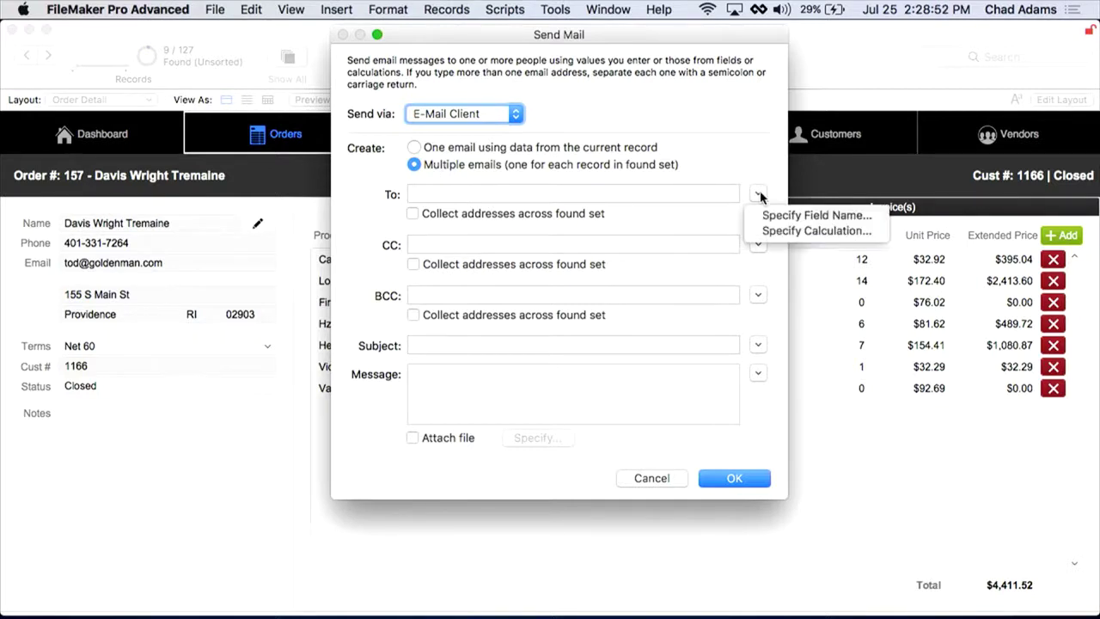
click(783, 213)
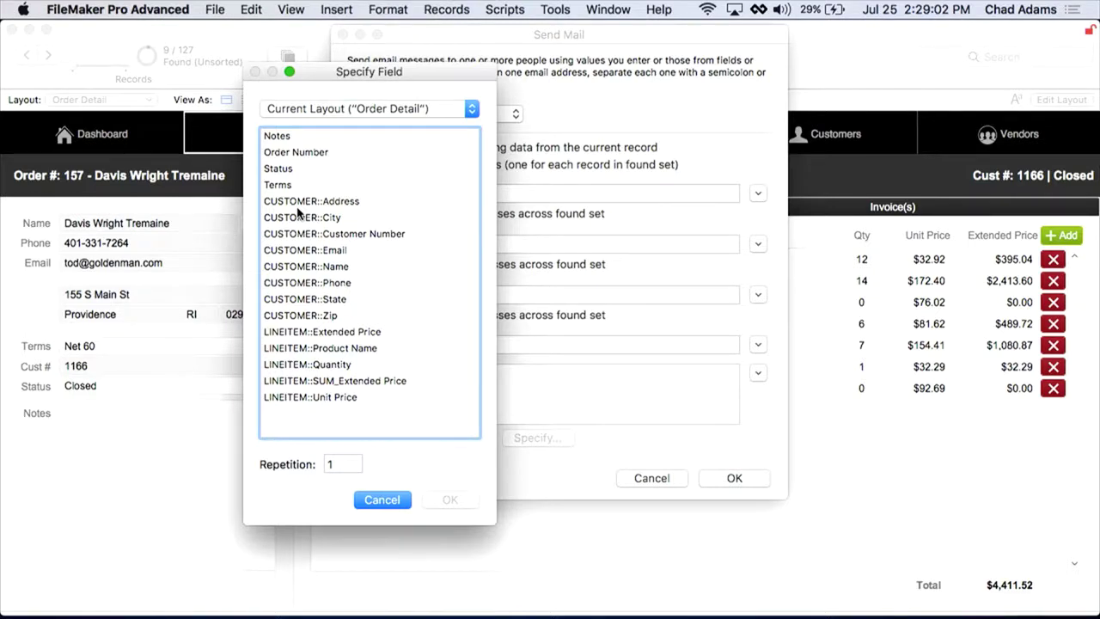
click(301, 251)
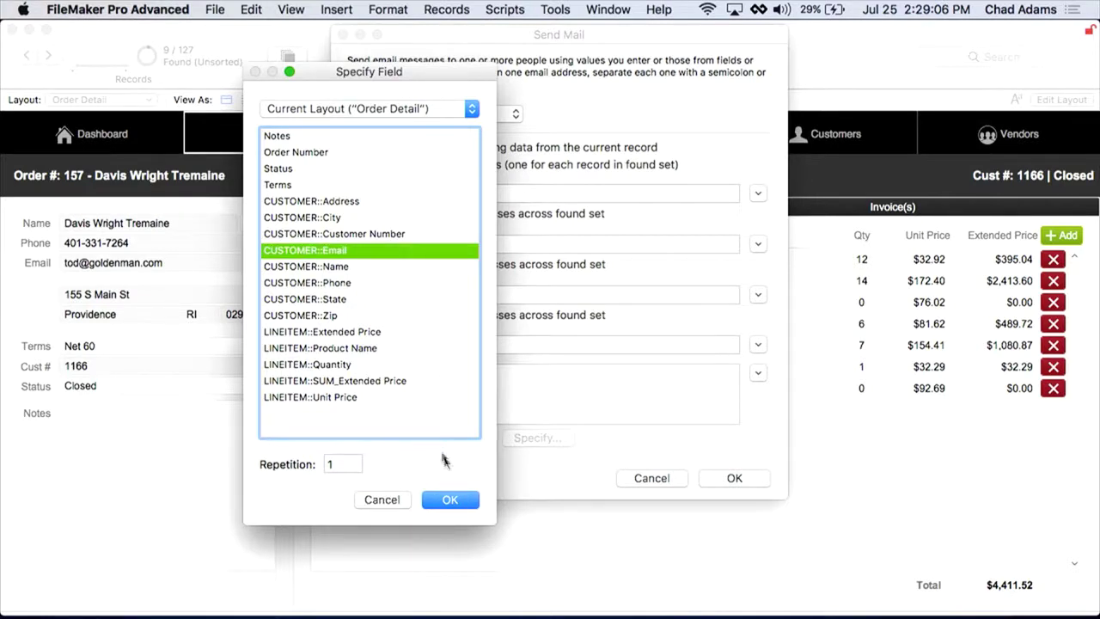
click(451, 500)
Step: Set the email subject to 'Overdue Invoice'
click(484, 346)
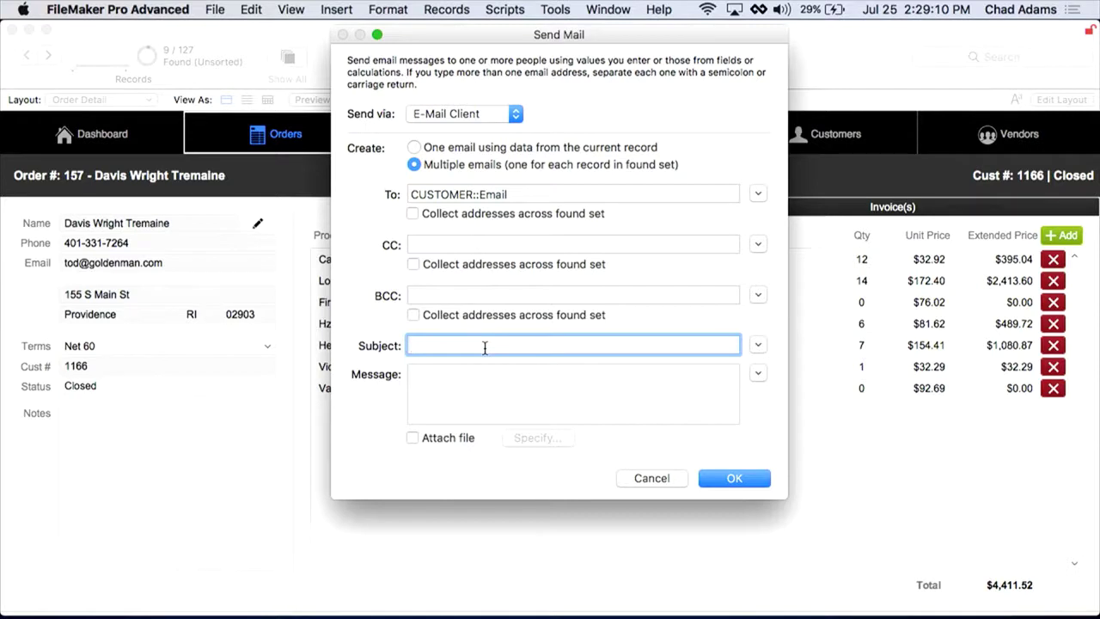
text(Overdue Invoice)
click(758, 373)
Step: Enter the message calculation "Dear " & CUSTOMER::Name & ", ¶¶Please send the money you owe"
click(781, 411)
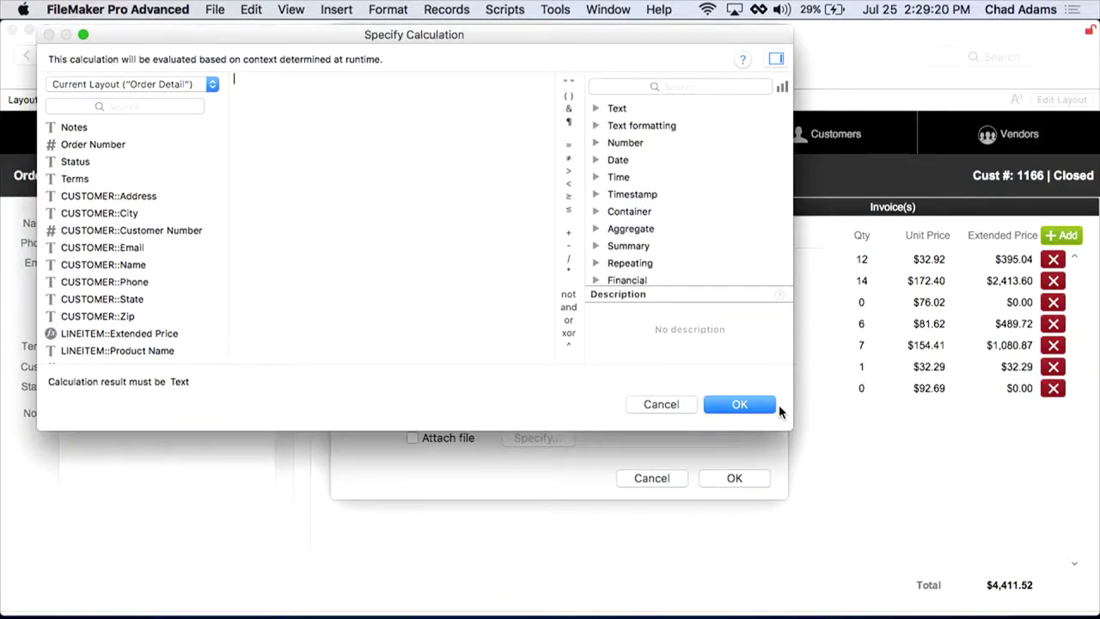
text("Dear ")
click(568, 108)
double_click(124, 273)
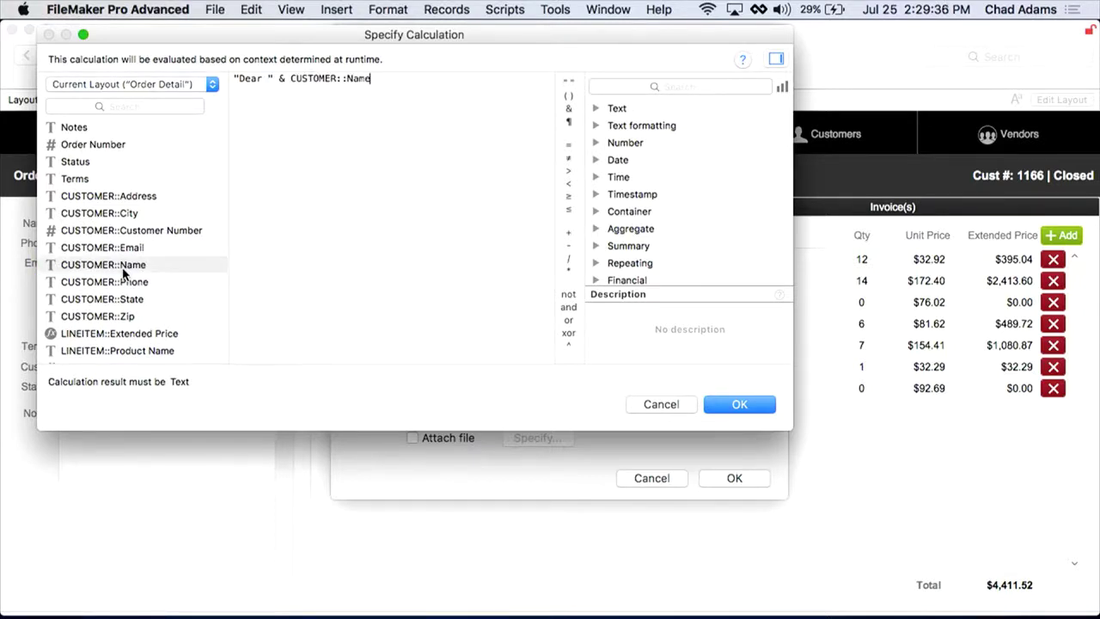
text(& ",)
click(568, 121)
click(568, 121)
text(Pl)
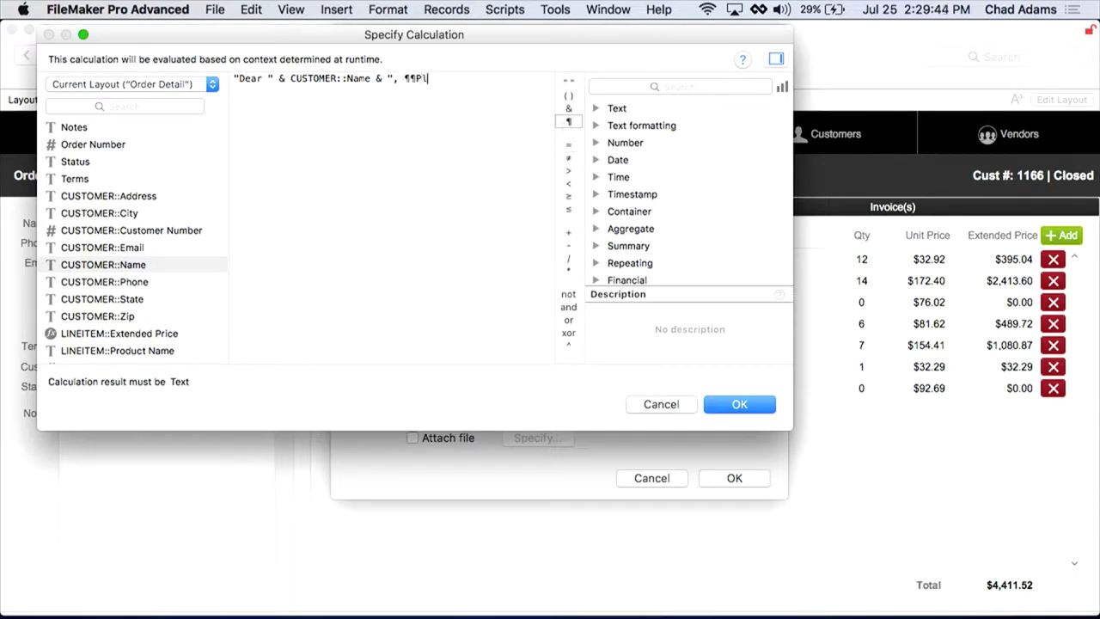
text(ease send the money)
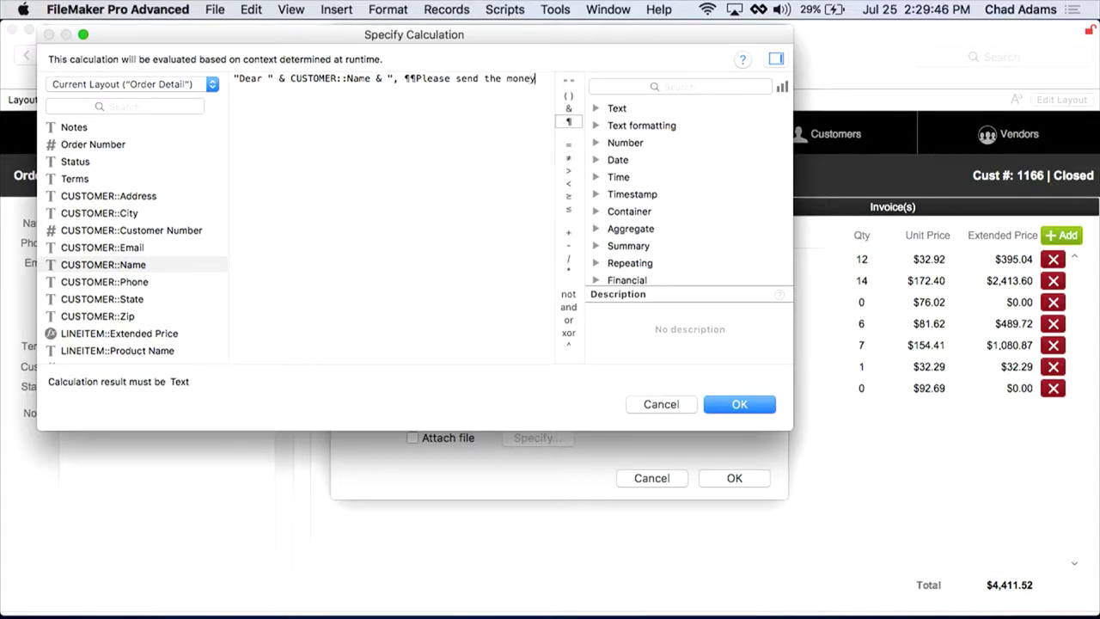
text( you ow")
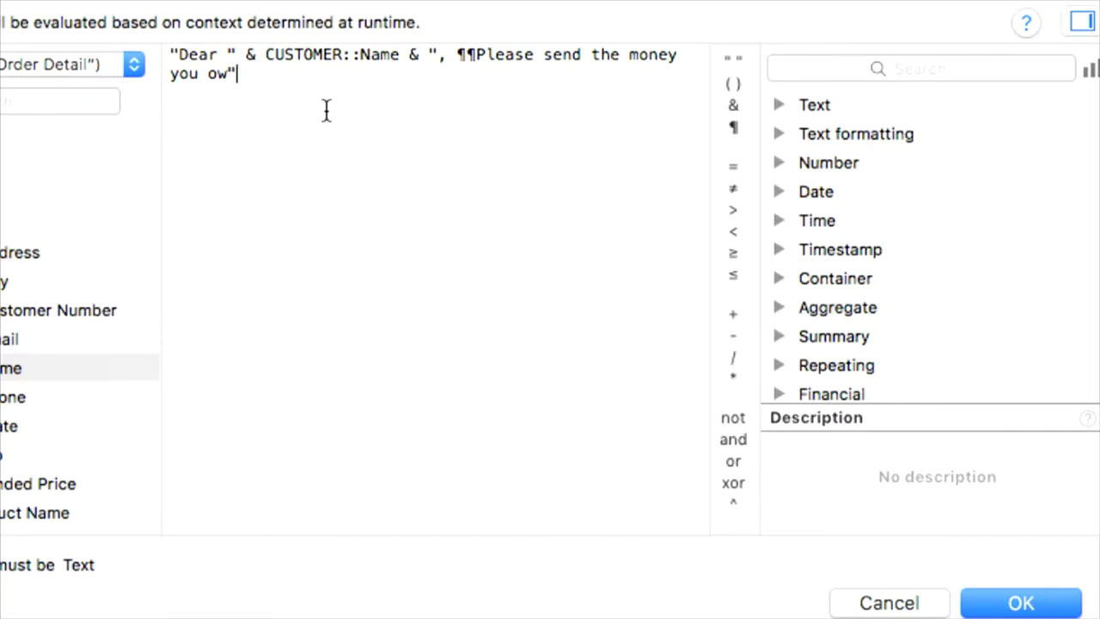
key(Left)
text(e)
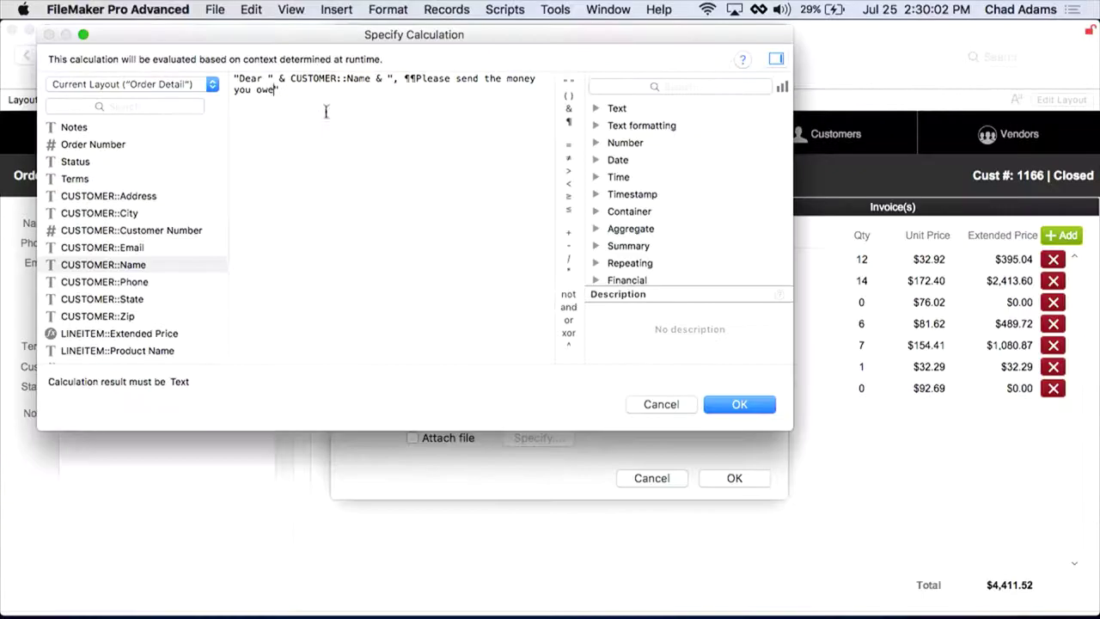
Step: Accept the message calculation, then cancel Send Mail without sending
click(1020, 603)
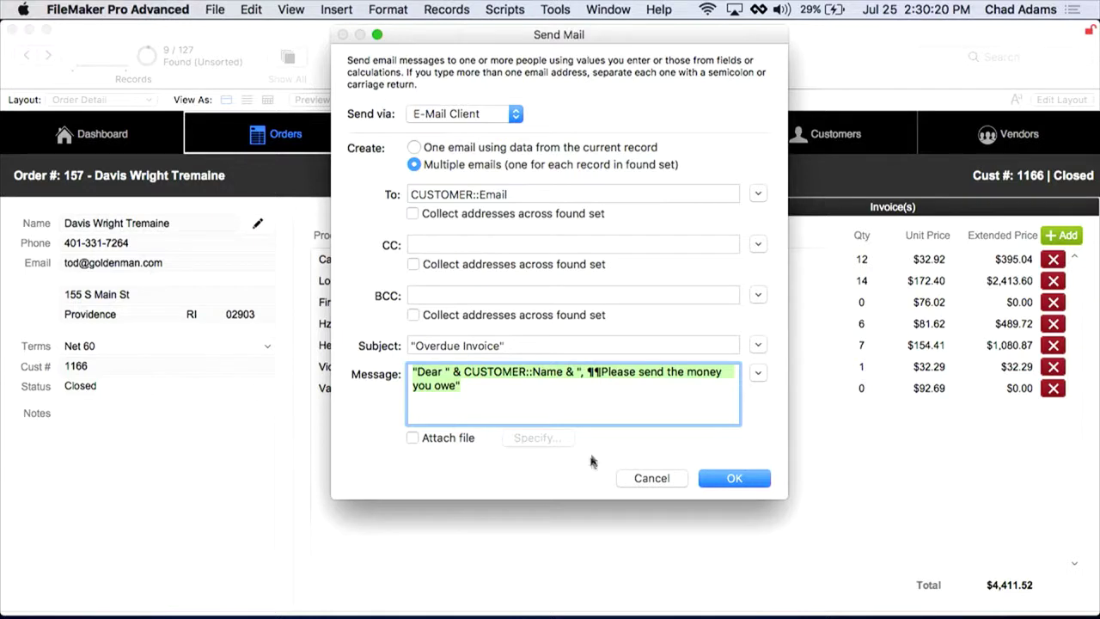
click(653, 481)
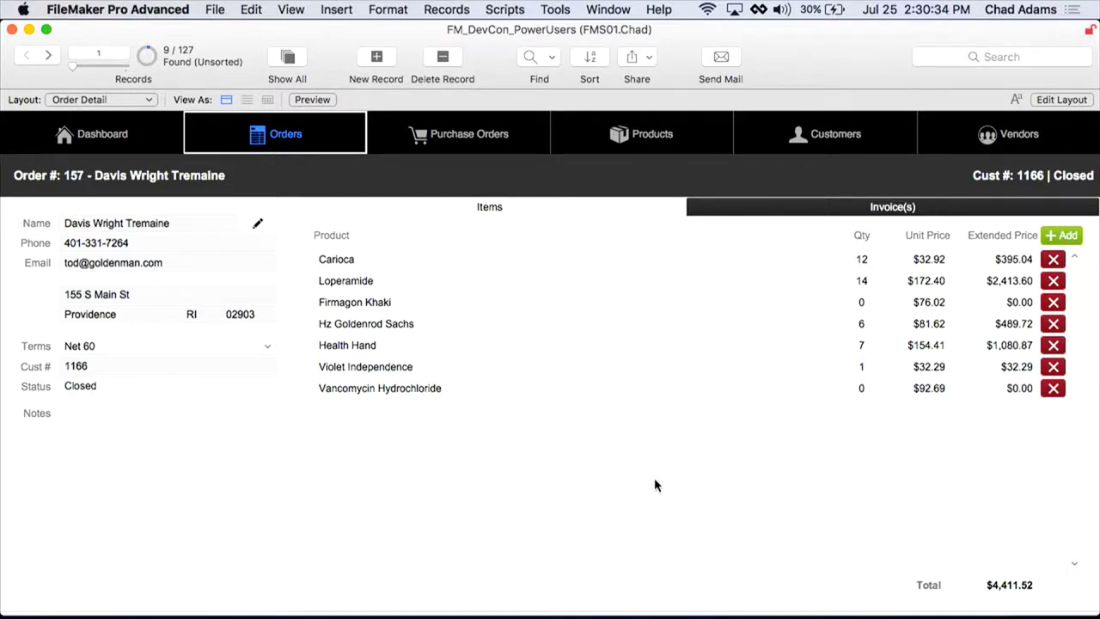
Step: Use the slide shortcuts to advance from the Quick Find slide to the Customer Detail layout
key(super+1)
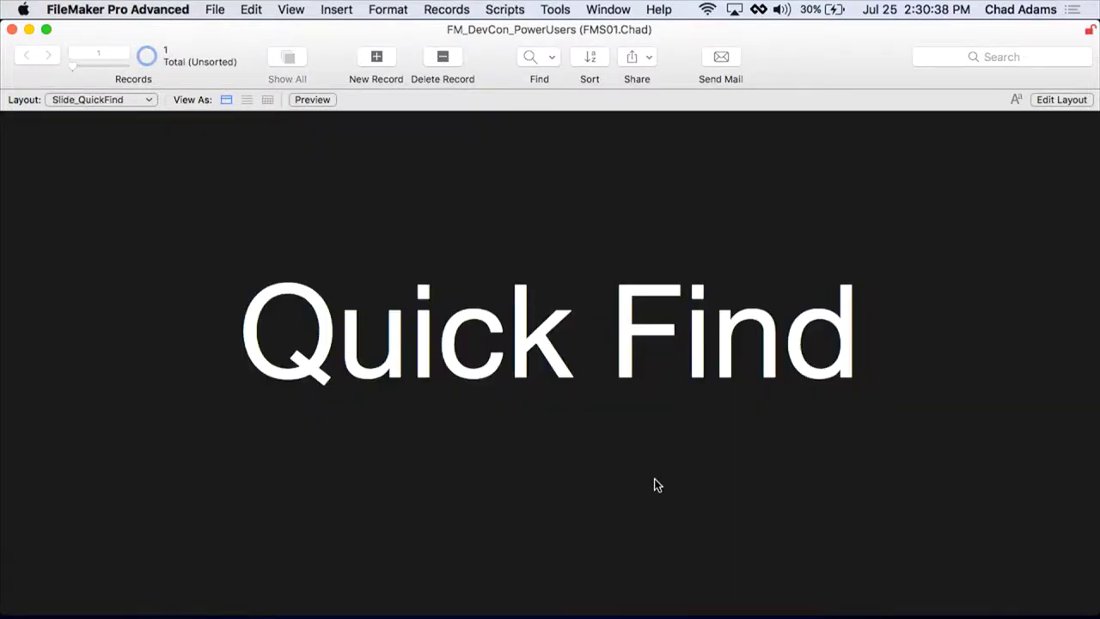
key(super+2)
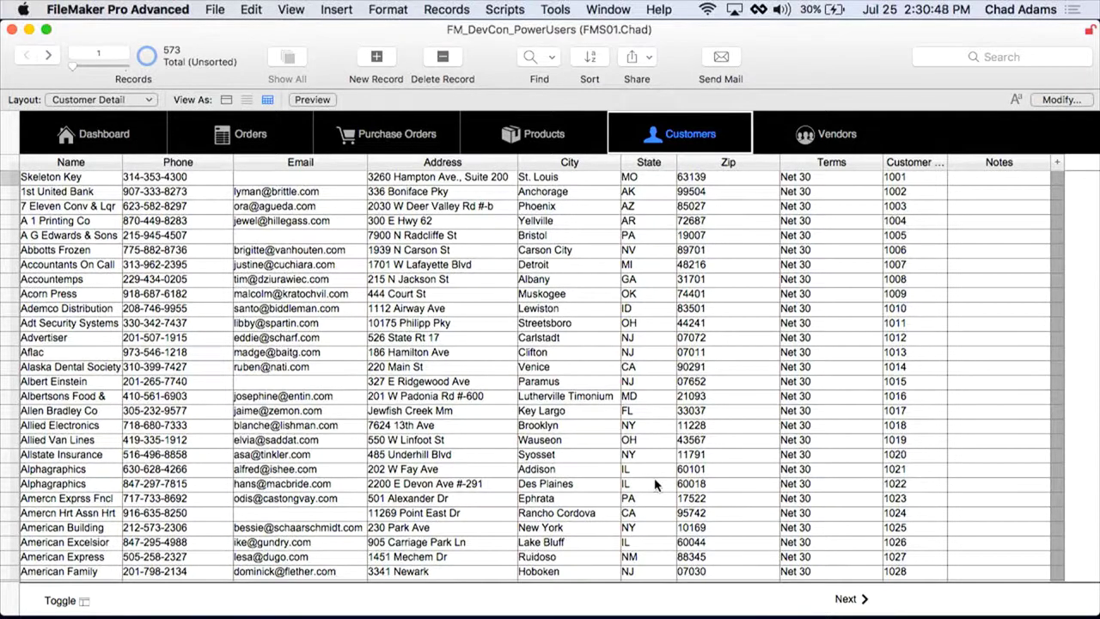
click(1033, 55)
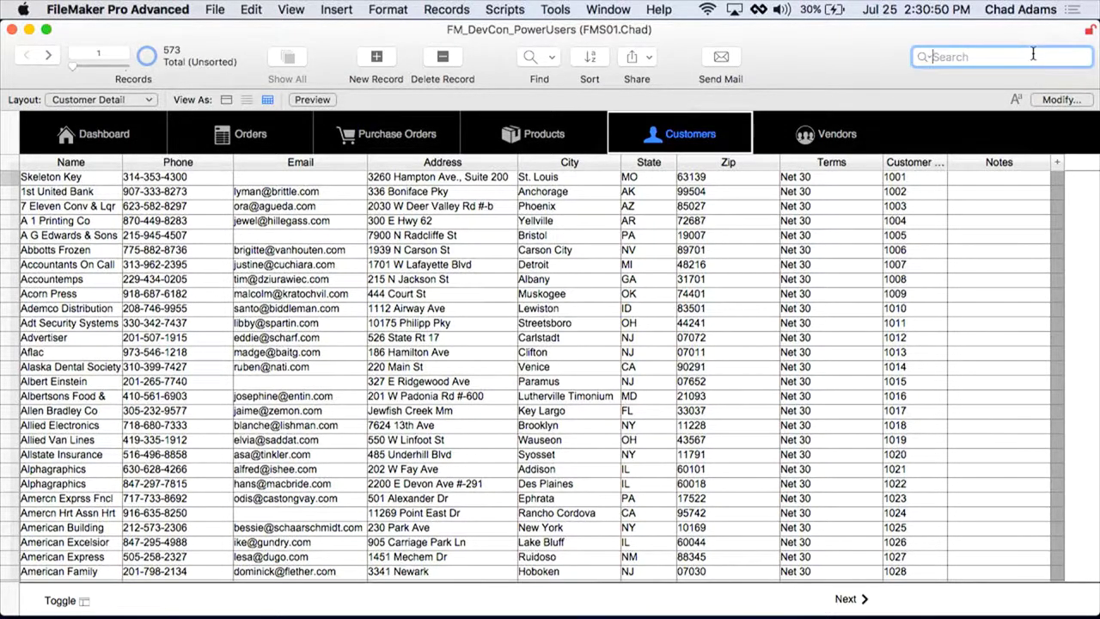
Step: Switch Customer Detail to Form View, save that view with the layout, and enter Layout mode
click(227, 102)
click(605, 247)
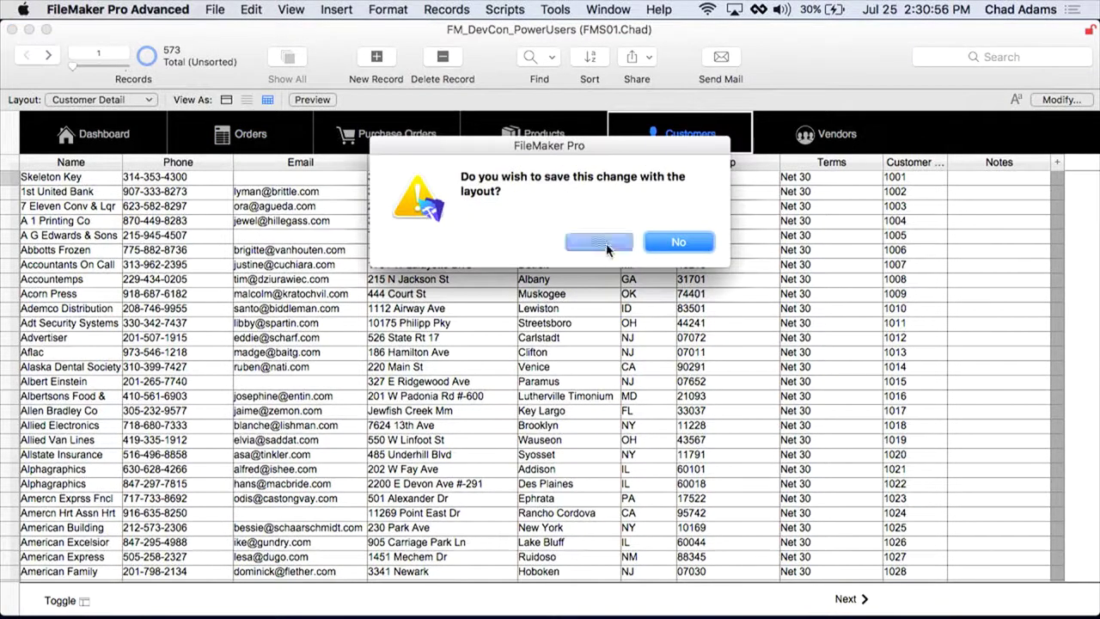
click(979, 57)
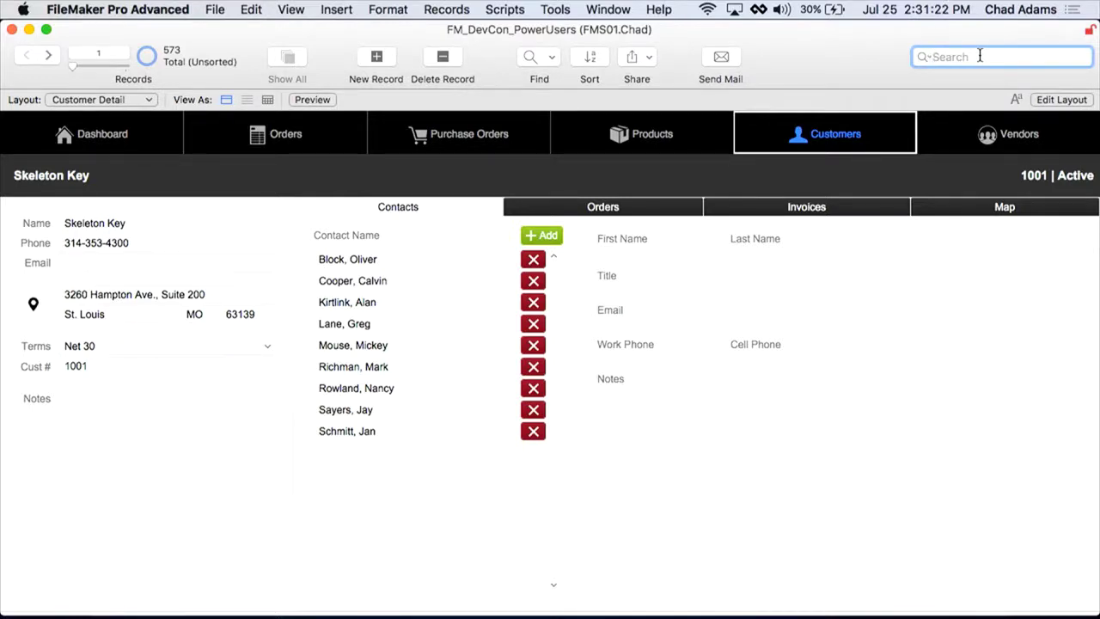
key(super+l)
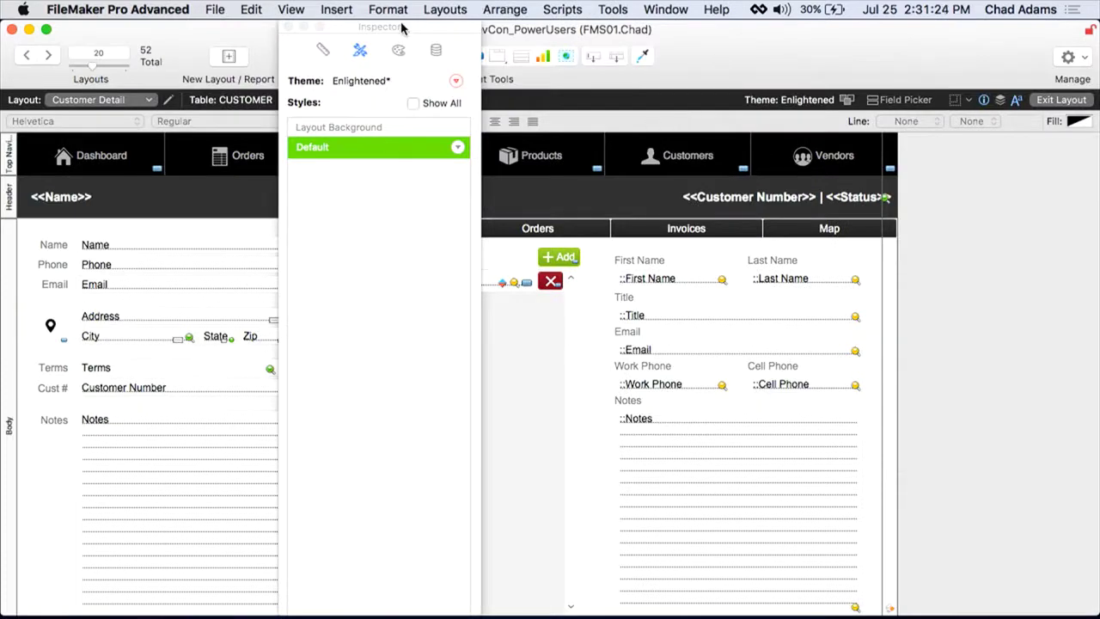
Step: Select the Full Name LF field and show its Data settings in the Inspector
drag(401, 28, 1023, 14)
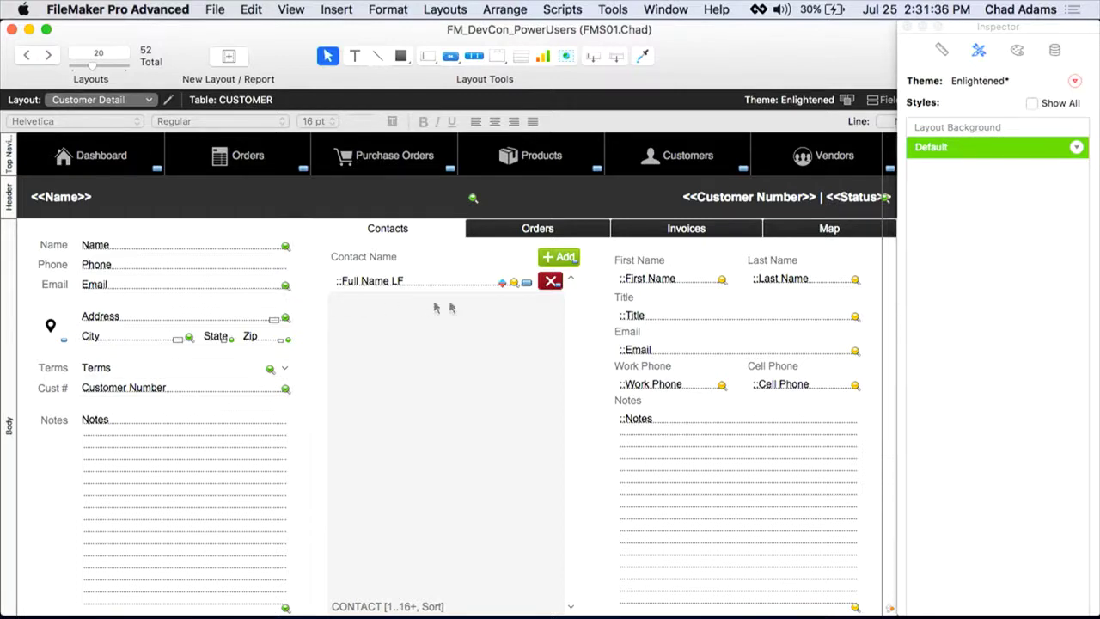
mouse_move(516, 289)
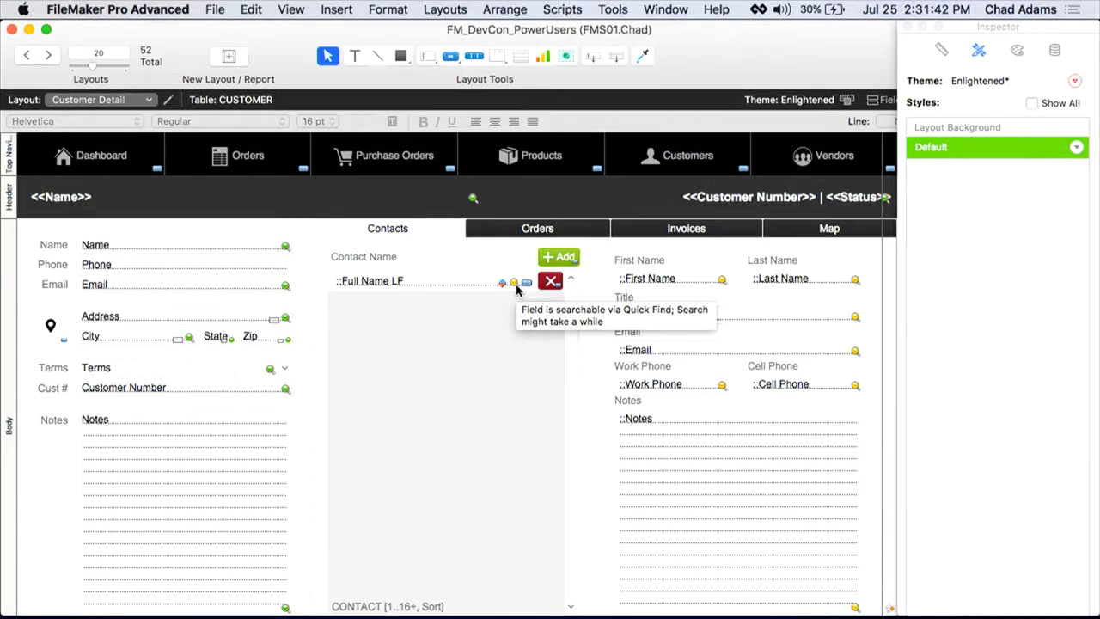
click(466, 284)
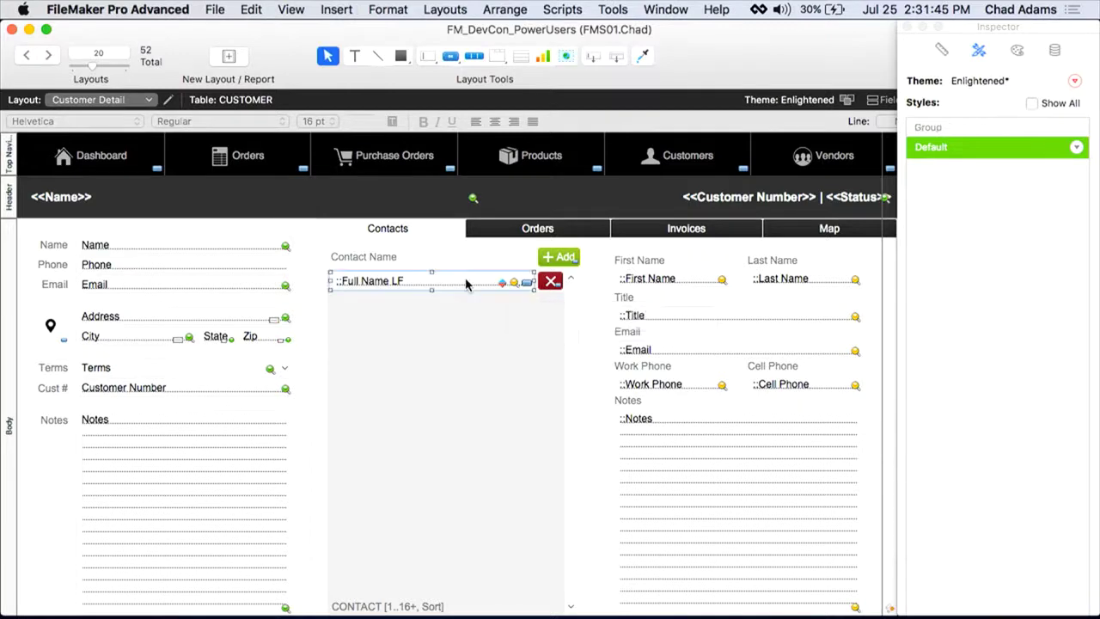
click(1055, 52)
scroll(997, 376, down, 2)
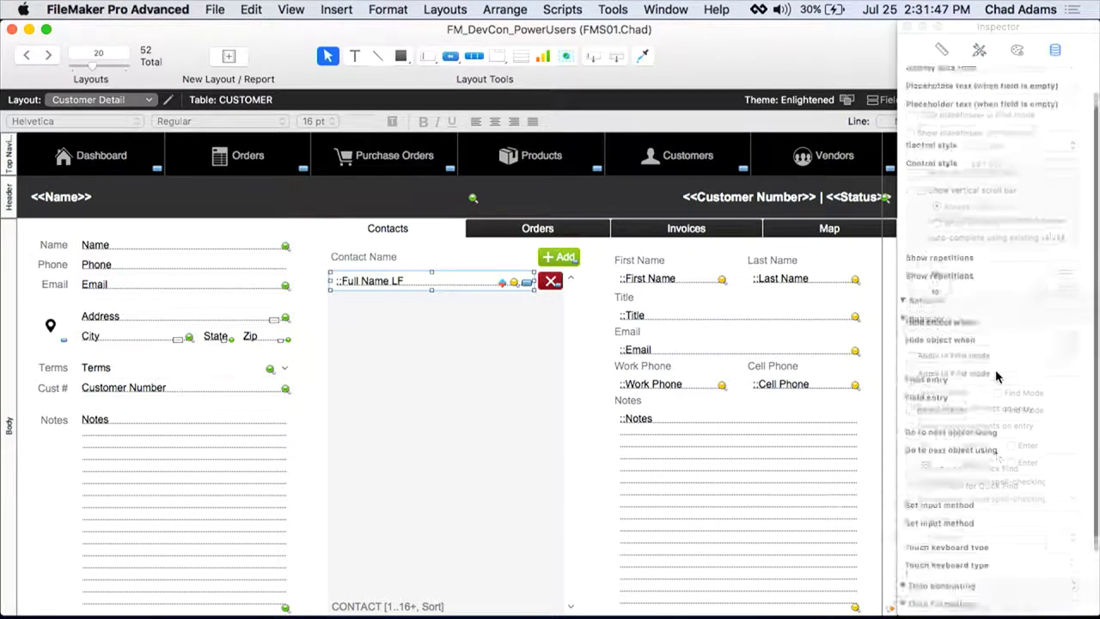
Step: Exclude the First Name and Last Name fields from Quick Find, then open Layout Setup
click(681, 280)
click(930, 394)
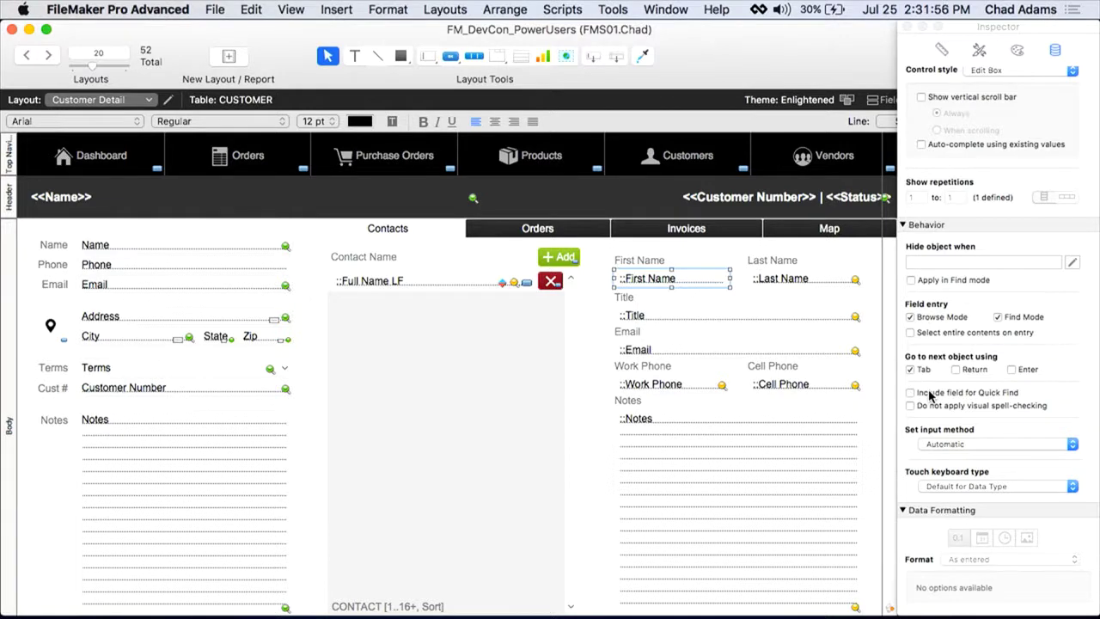
click(814, 284)
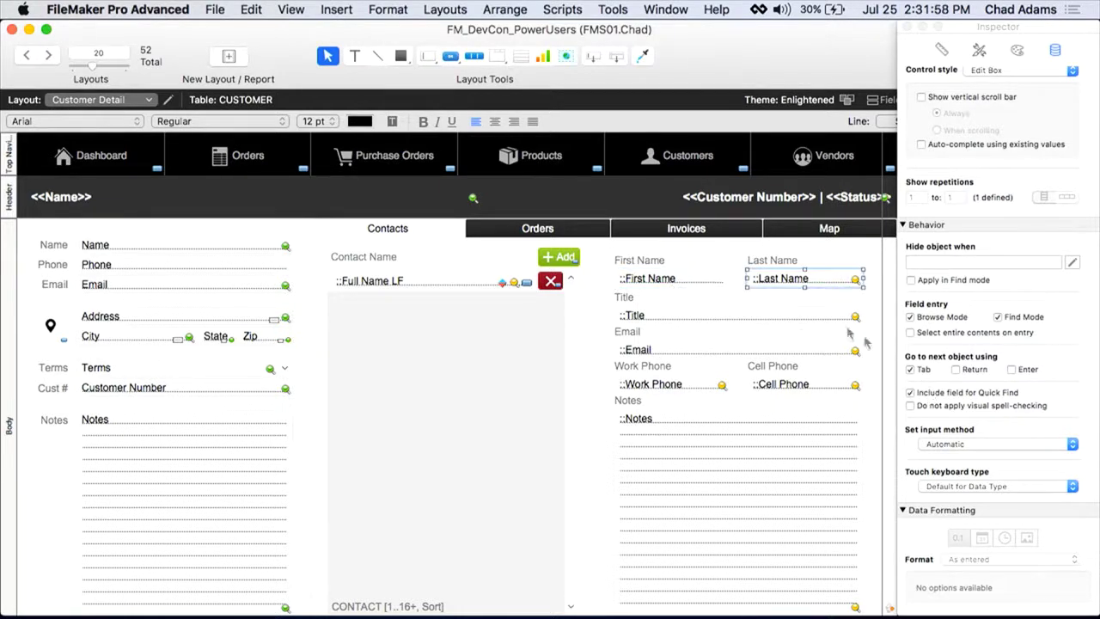
click(942, 396)
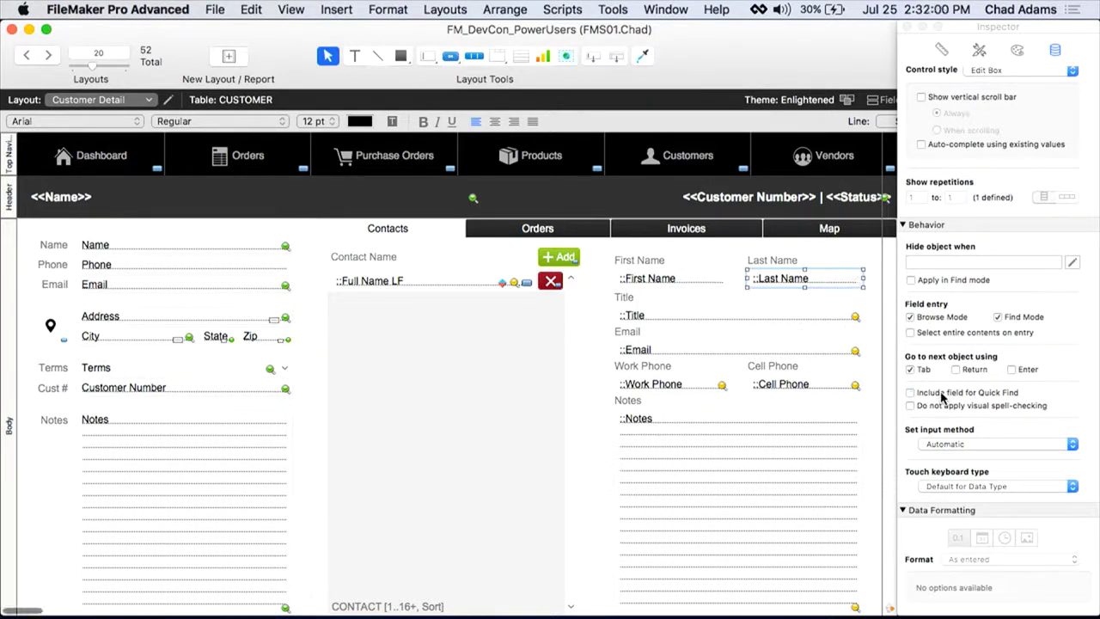
click(168, 99)
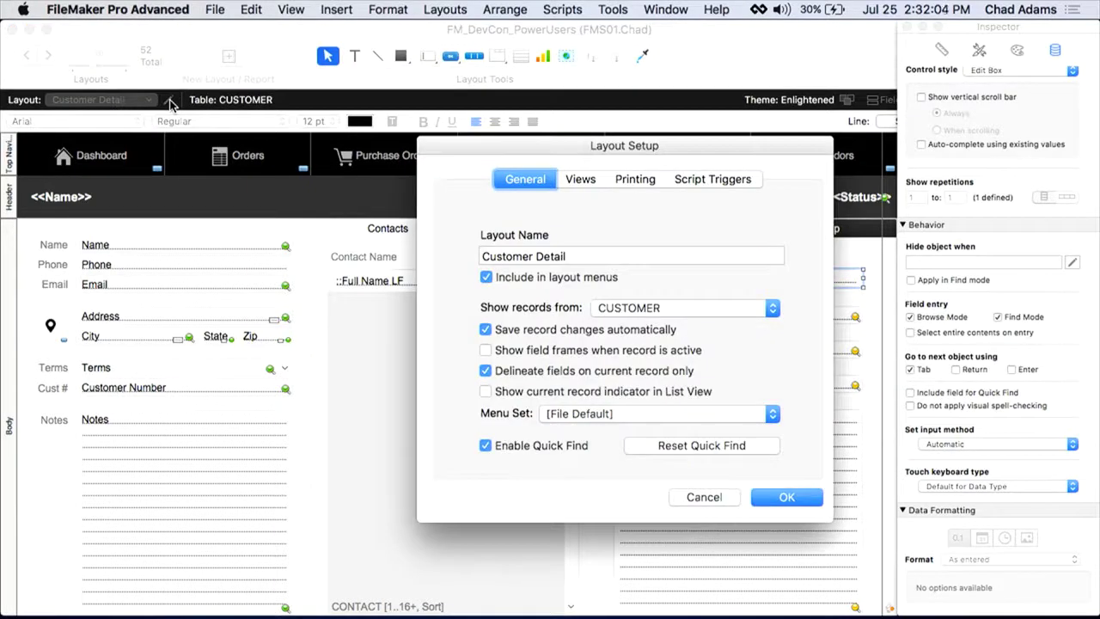
Step: Uncheck Enable Quick Find, cancel Layout Setup without saving, and return to Browse mode
click(532, 452)
click(706, 501)
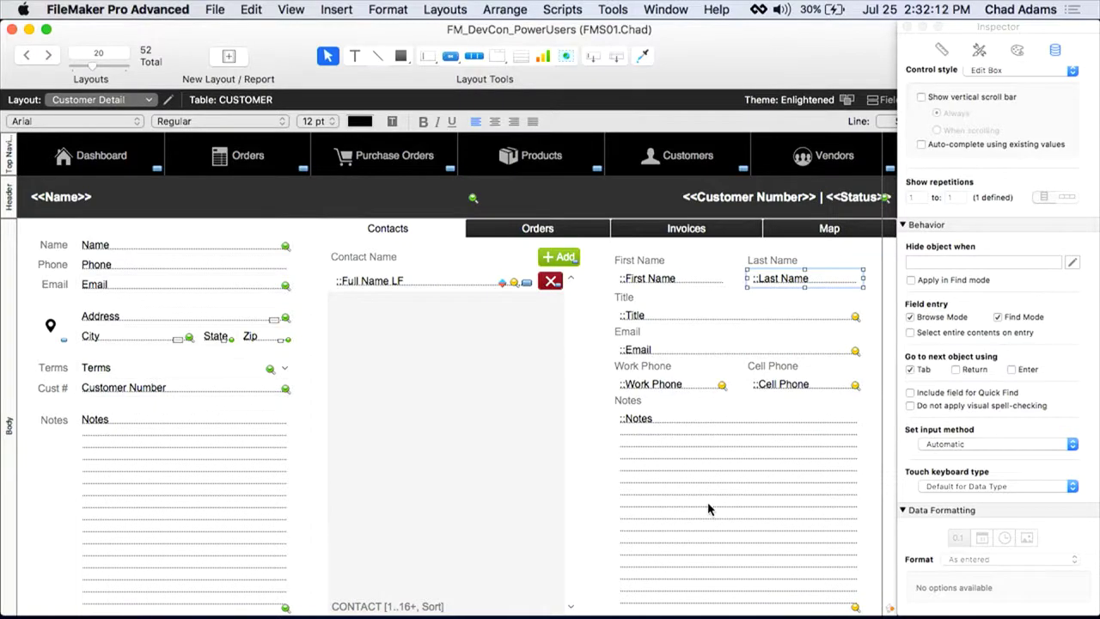
key(super+b)
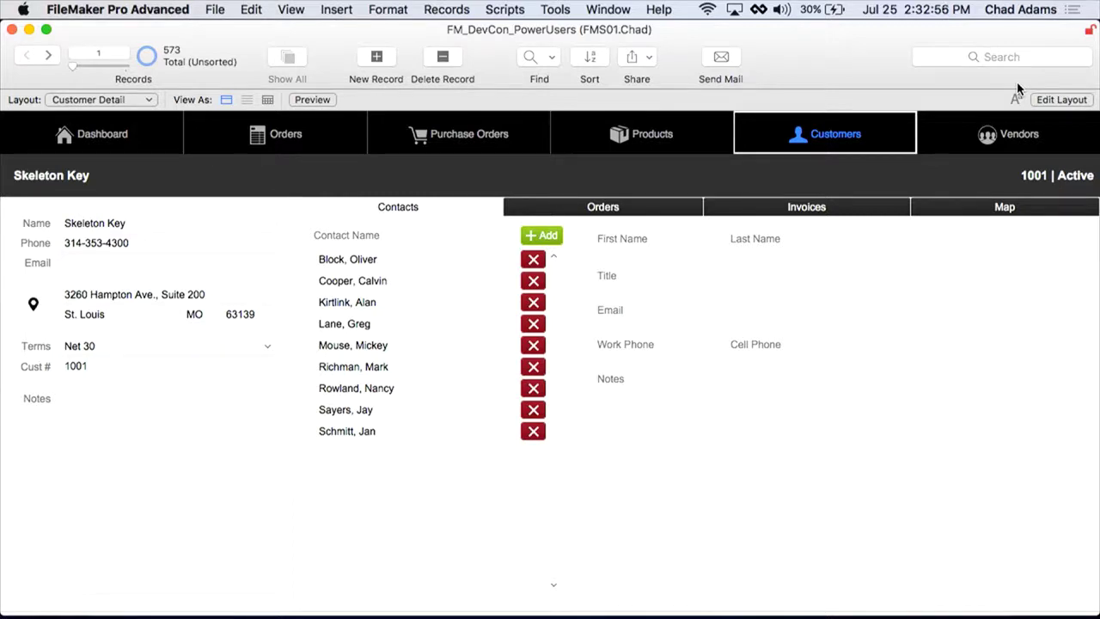
Step: Dismiss the Window menu and run the Saved Finds slide script to show Slide_SavedFinds
click(1007, 58)
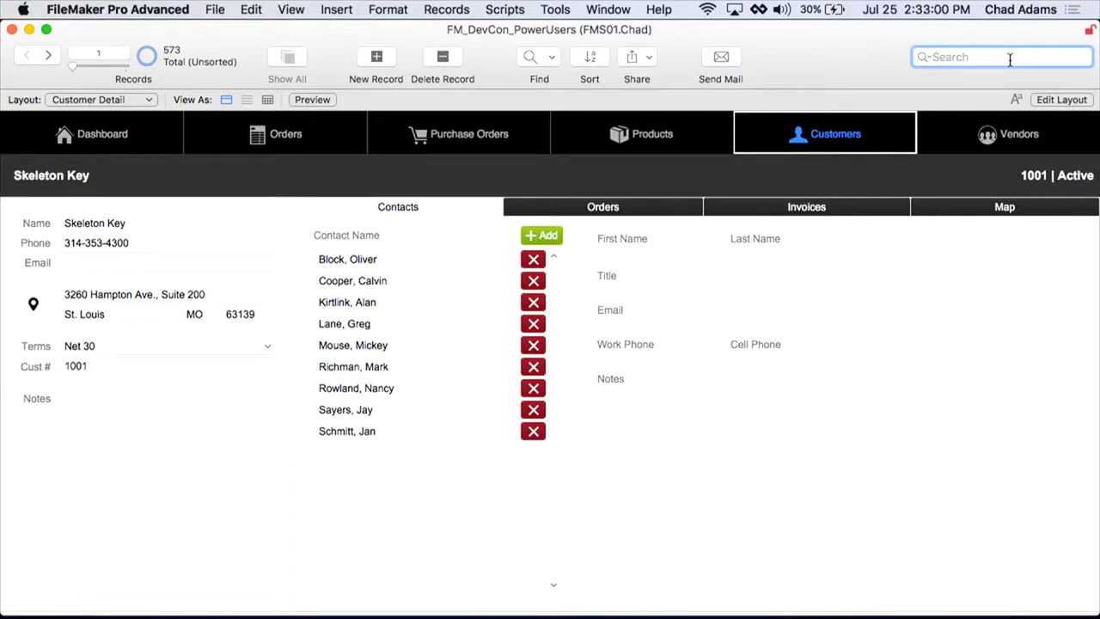
click(608, 10)
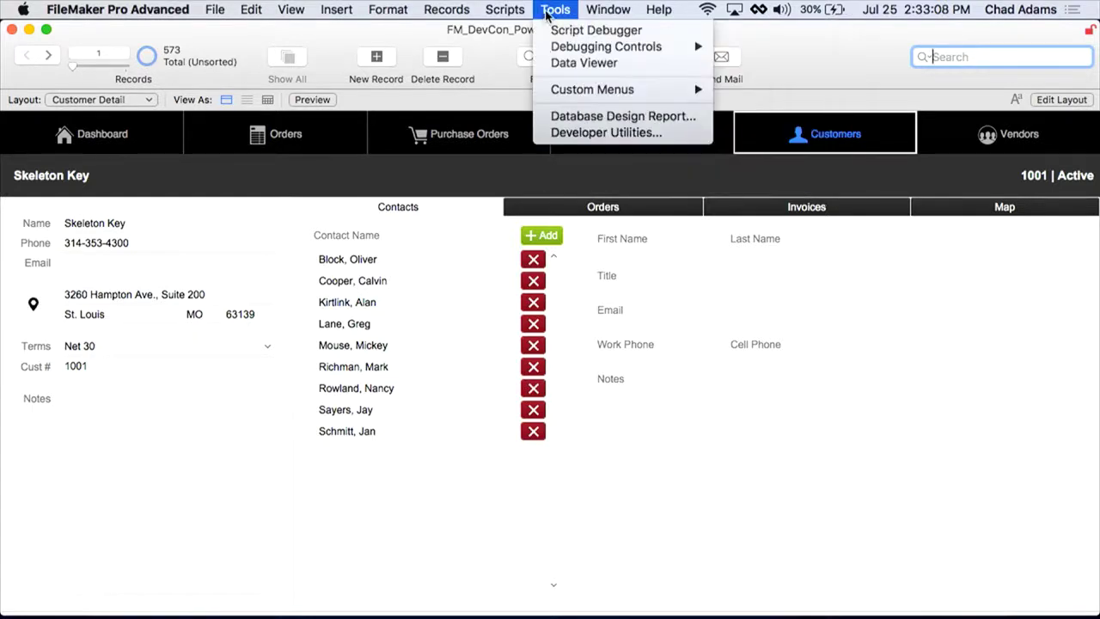
click(883, 52)
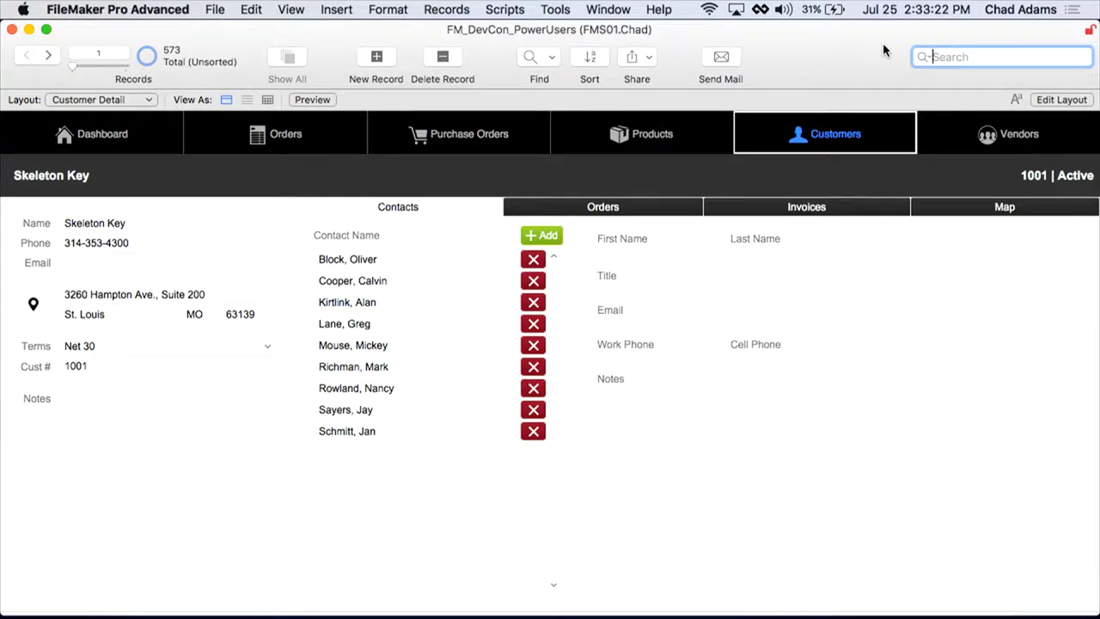
key(super+1)
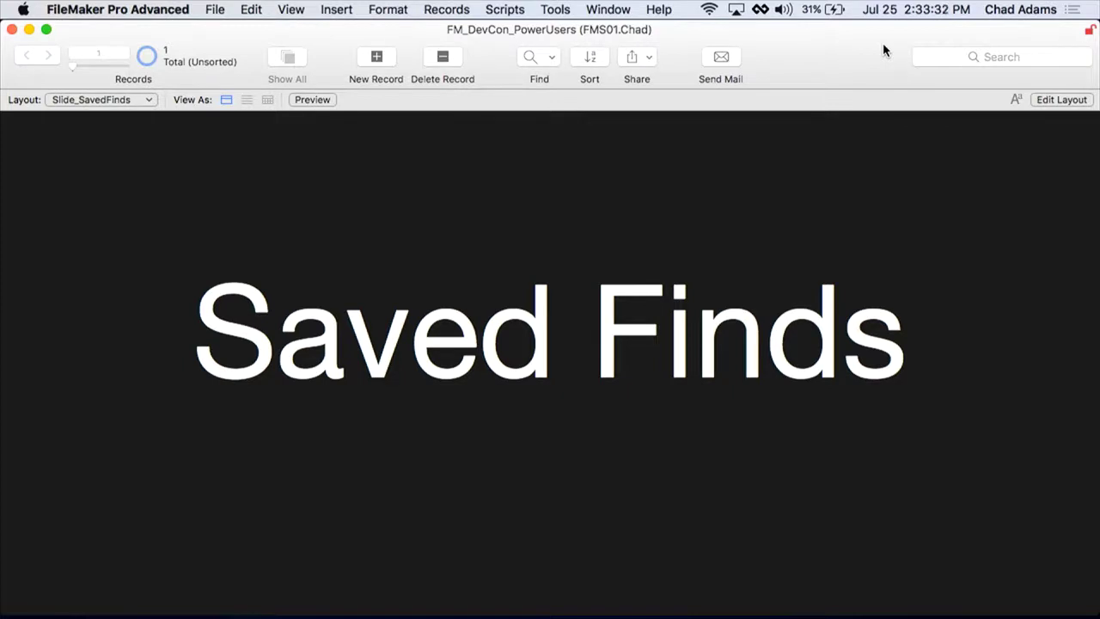
Step: Return to customer details and perform a new find for Terms = Net 60, yielding 97 records
key(Right)
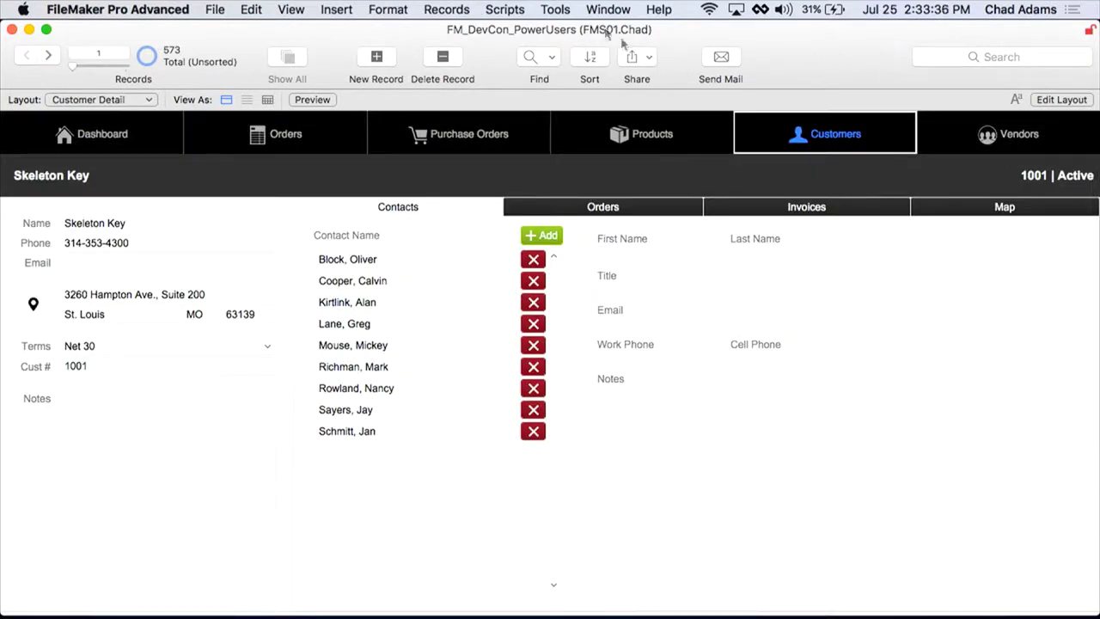
click(552, 58)
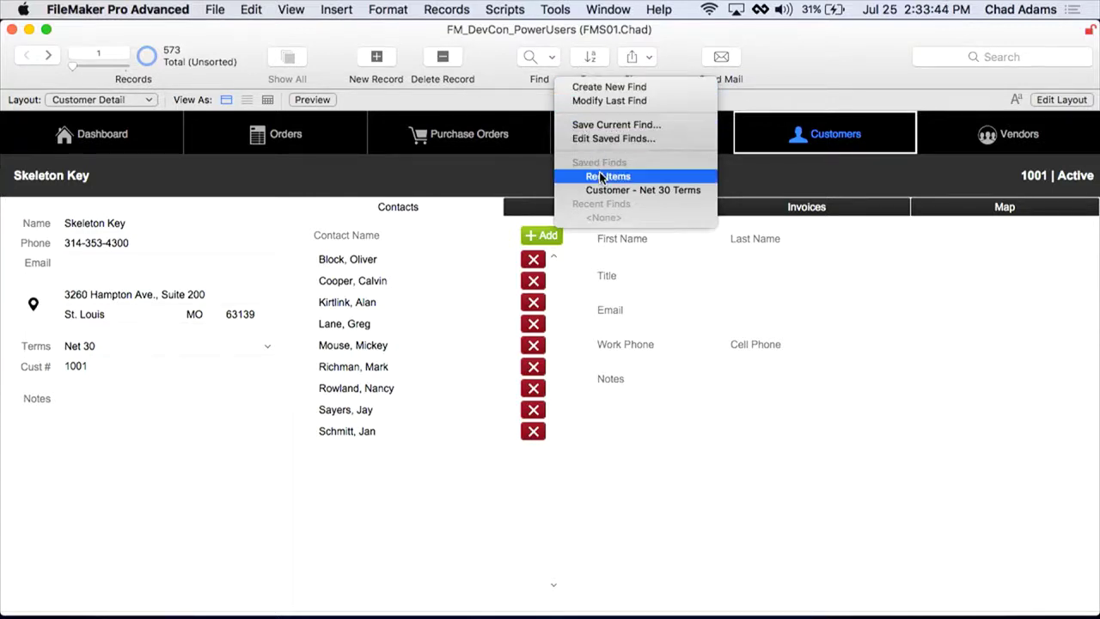
click(638, 190)
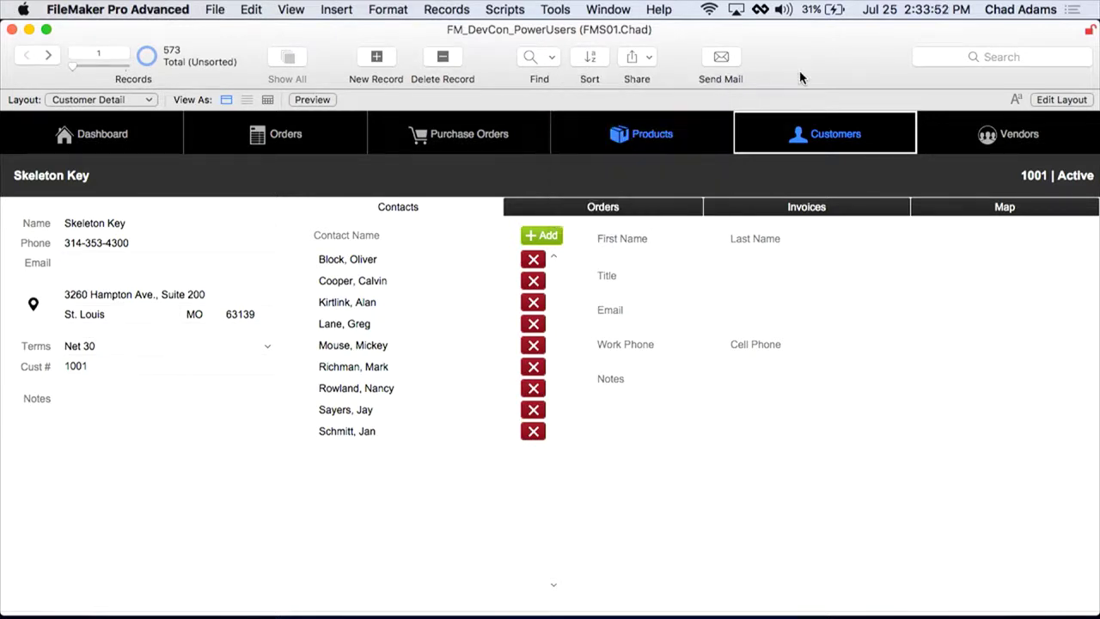
click(125, 348)
click(119, 368)
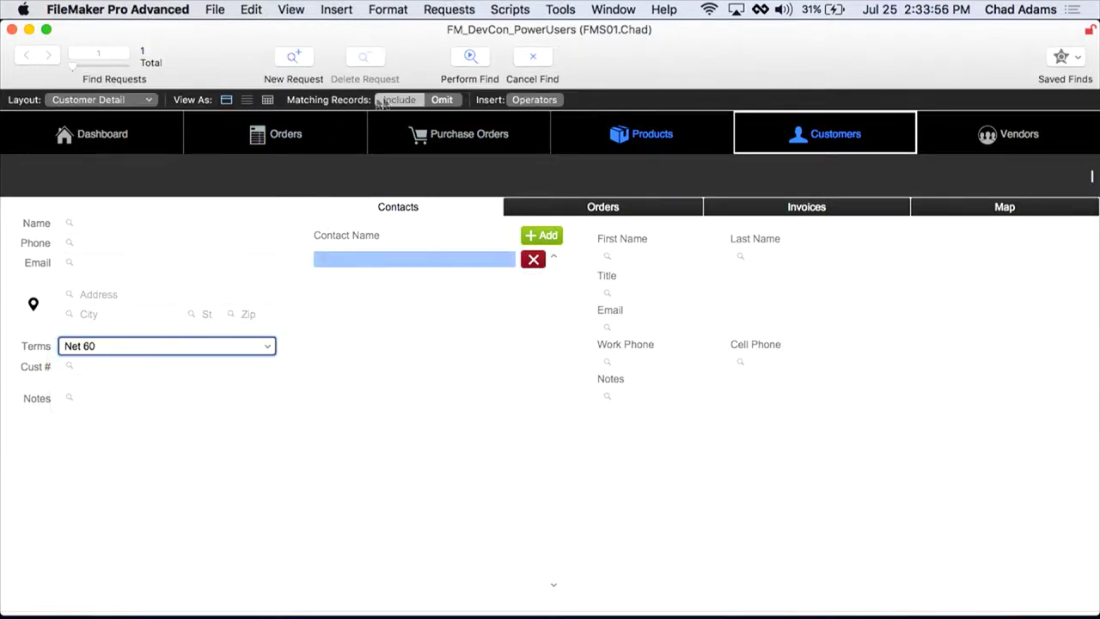
click(469, 57)
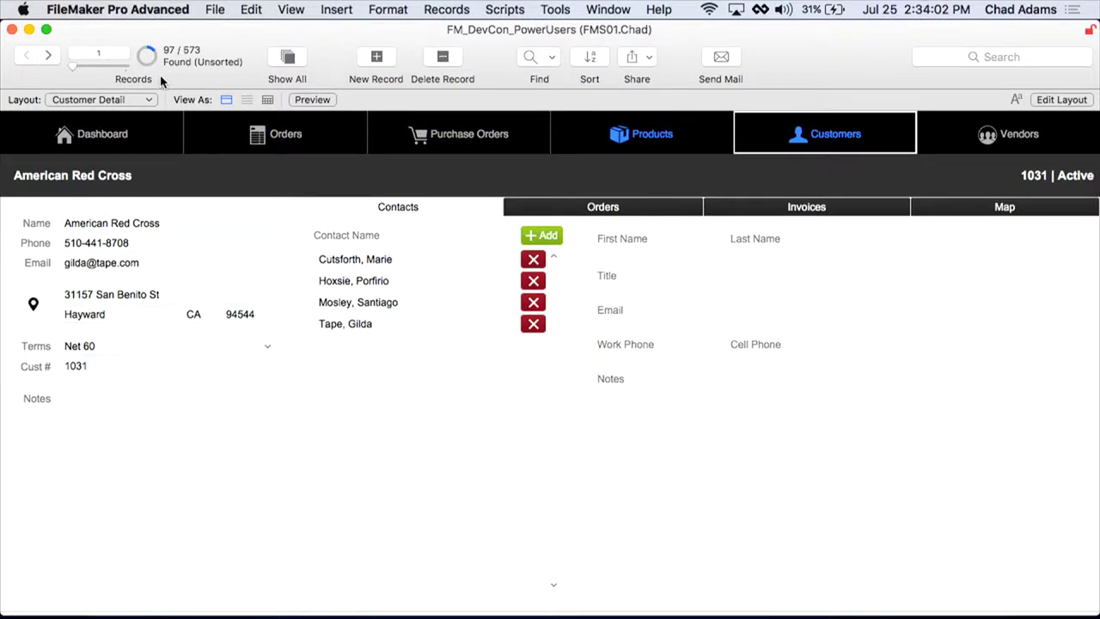
click(553, 59)
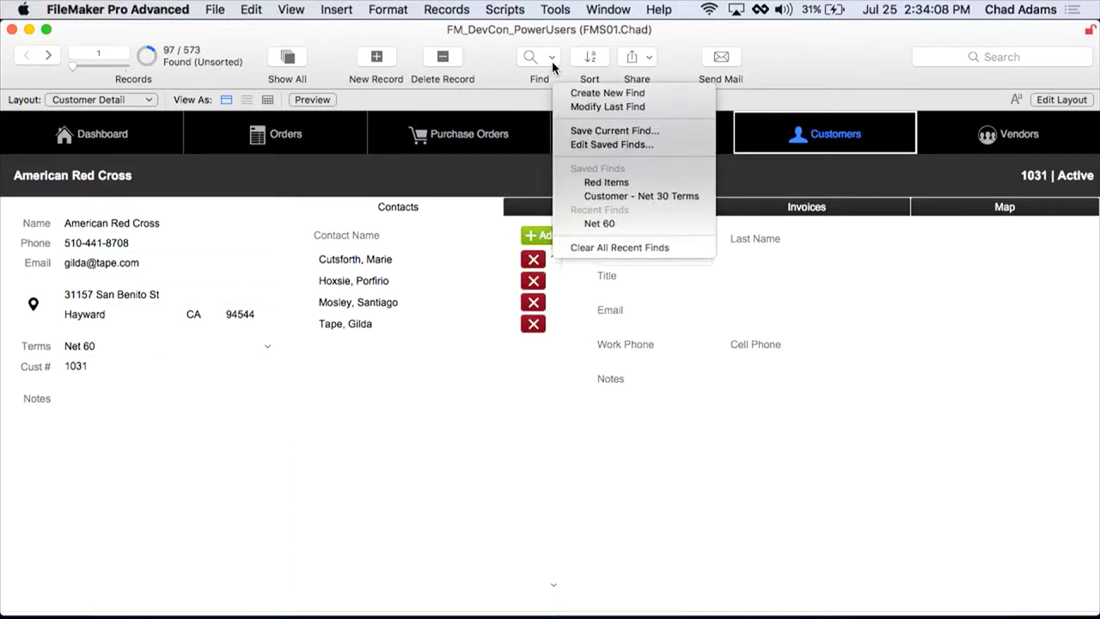
Step: Start saving the current find, adjust its name, and open its Advanced criteria
click(612, 133)
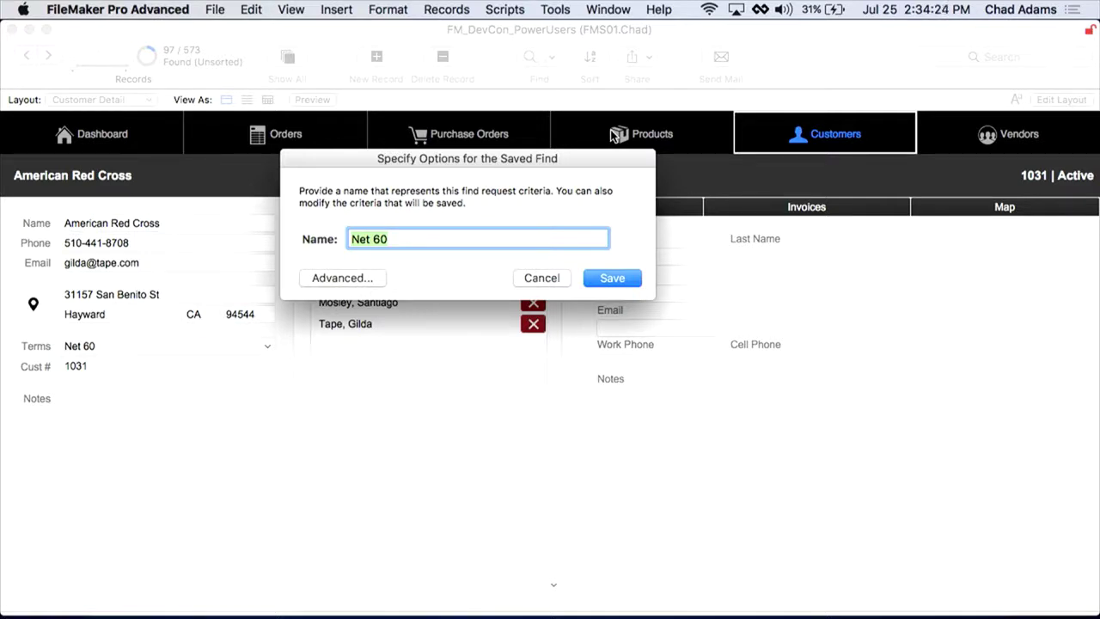
key(Left)
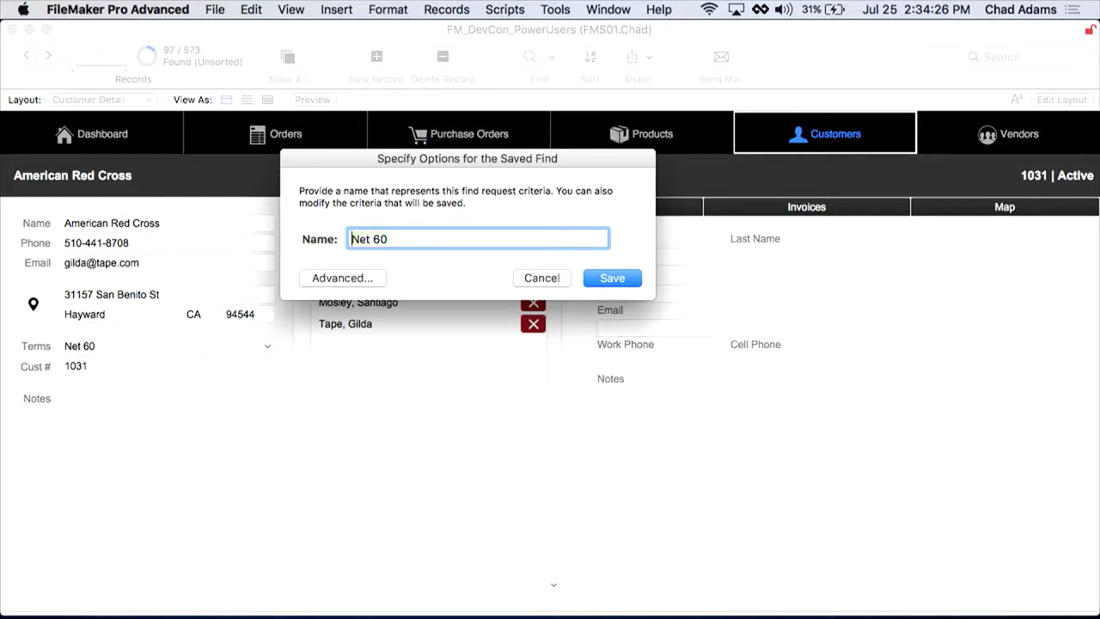
text(Custer)
key(BackSpace)
key(BackSpace)
key(BackSpace)
key(BackSpace)
key(BackSpace)
key(BackSpace)
click(367, 278)
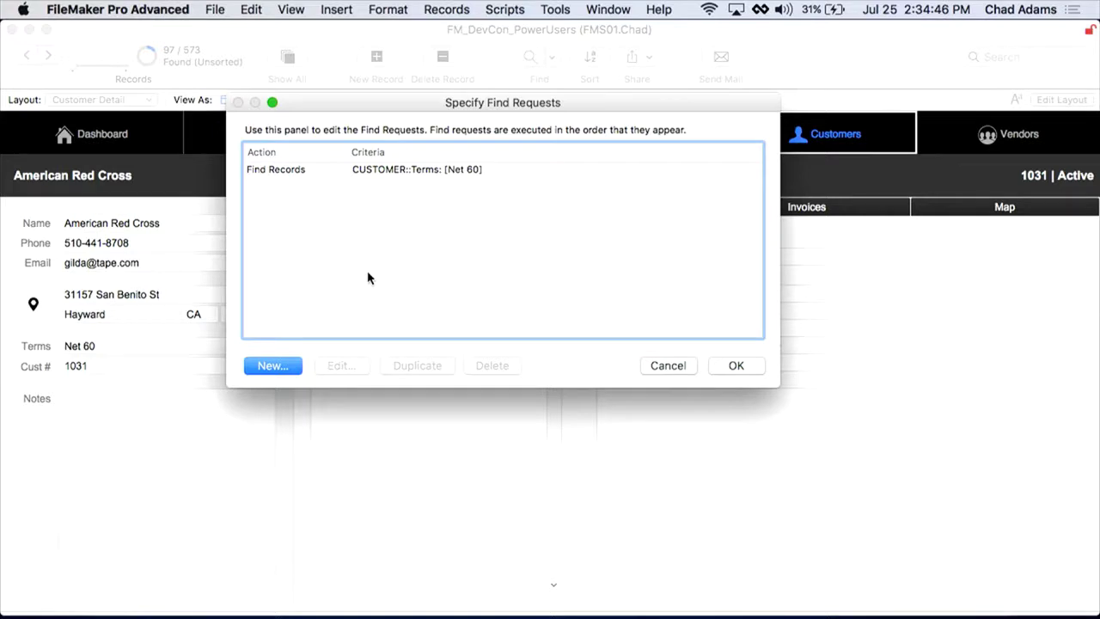
Step: Duplicate the Net 60 request, then delete the duplicate, keeping one Terms = Net 60 request
click(393, 169)
click(356, 368)
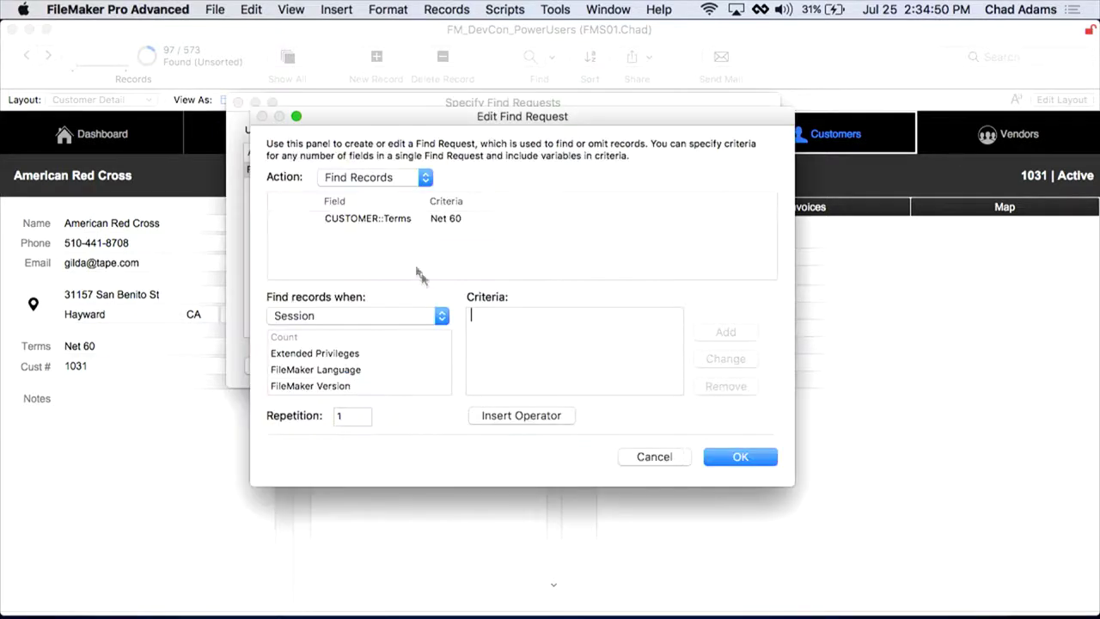
click(453, 225)
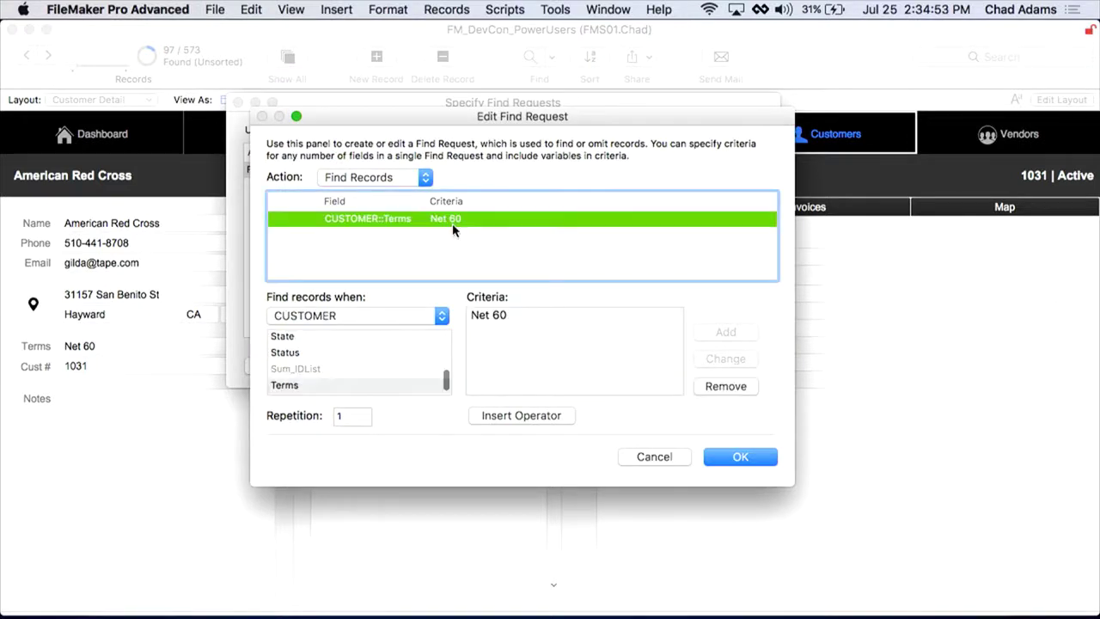
click(669, 457)
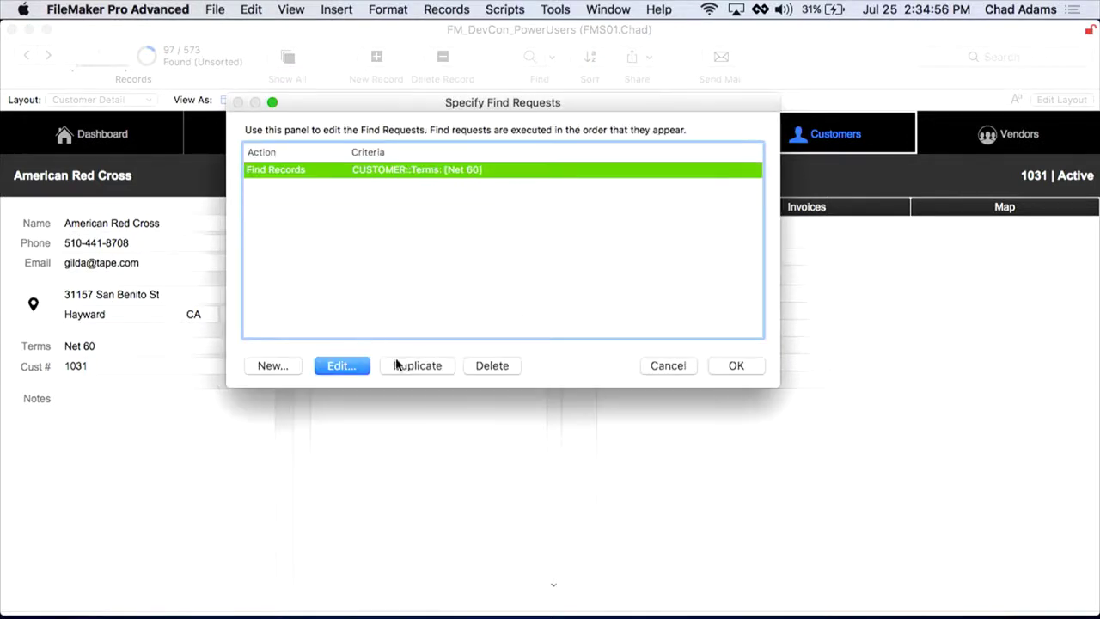
click(397, 365)
click(352, 368)
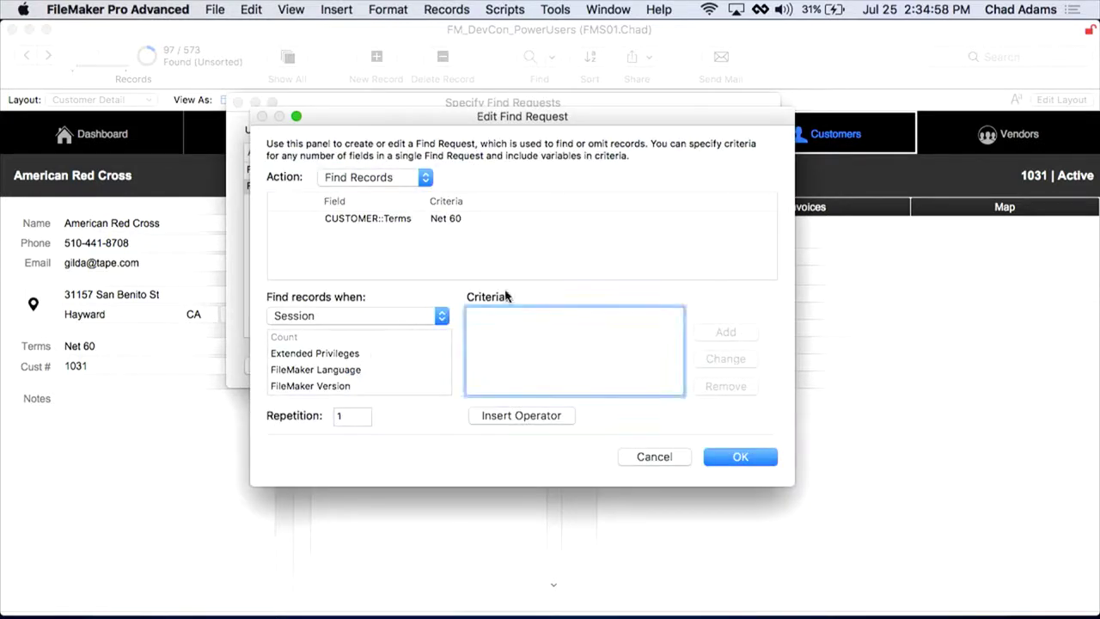
click(662, 460)
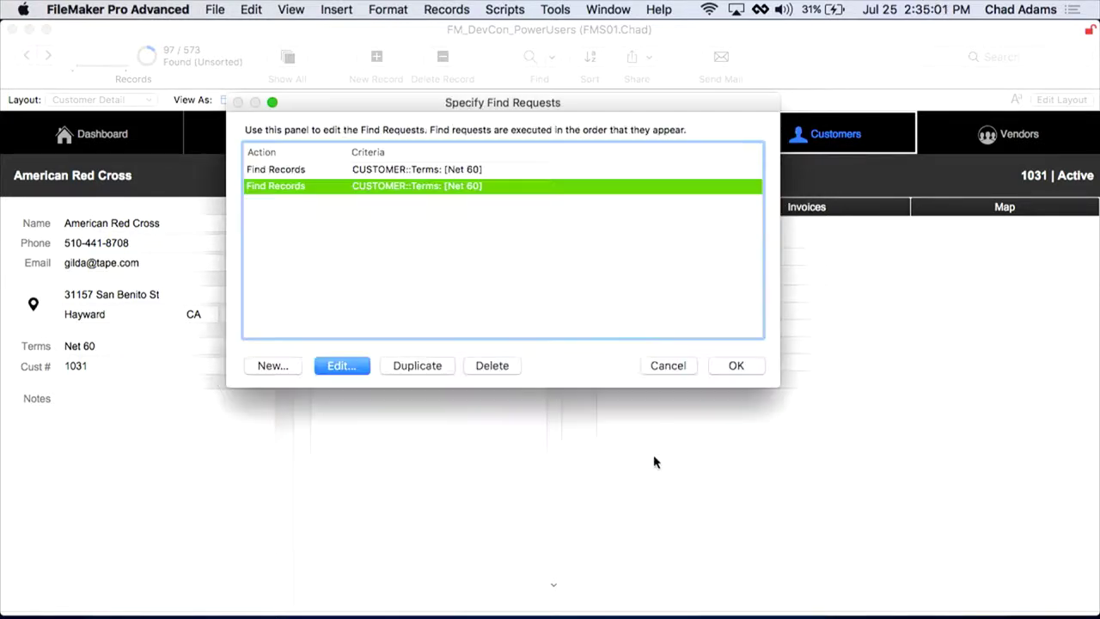
click(667, 366)
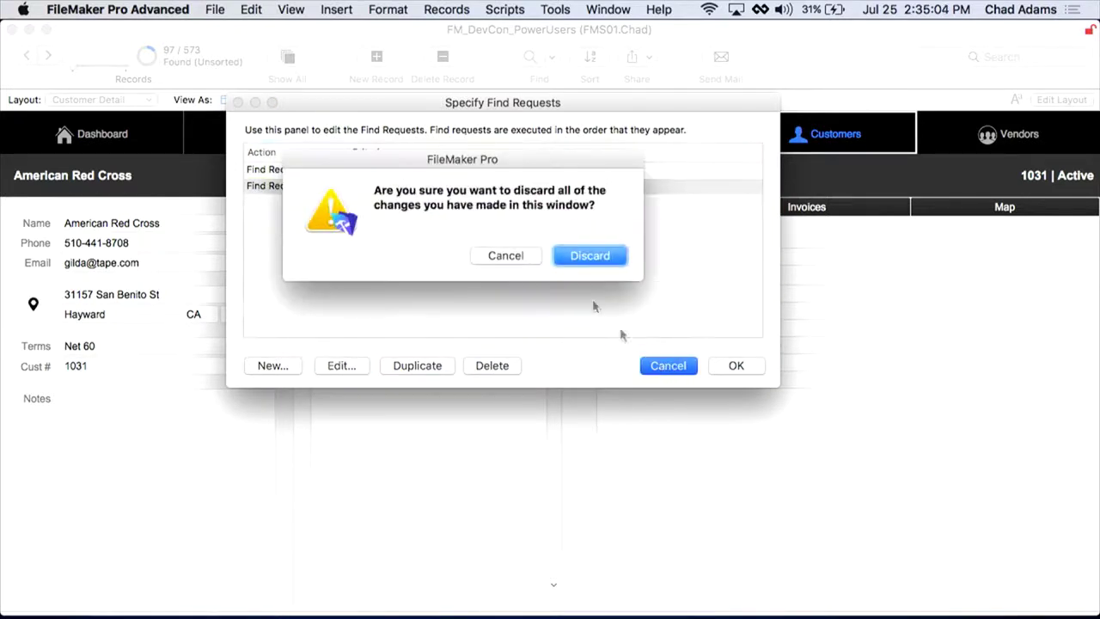
click(519, 256)
click(498, 368)
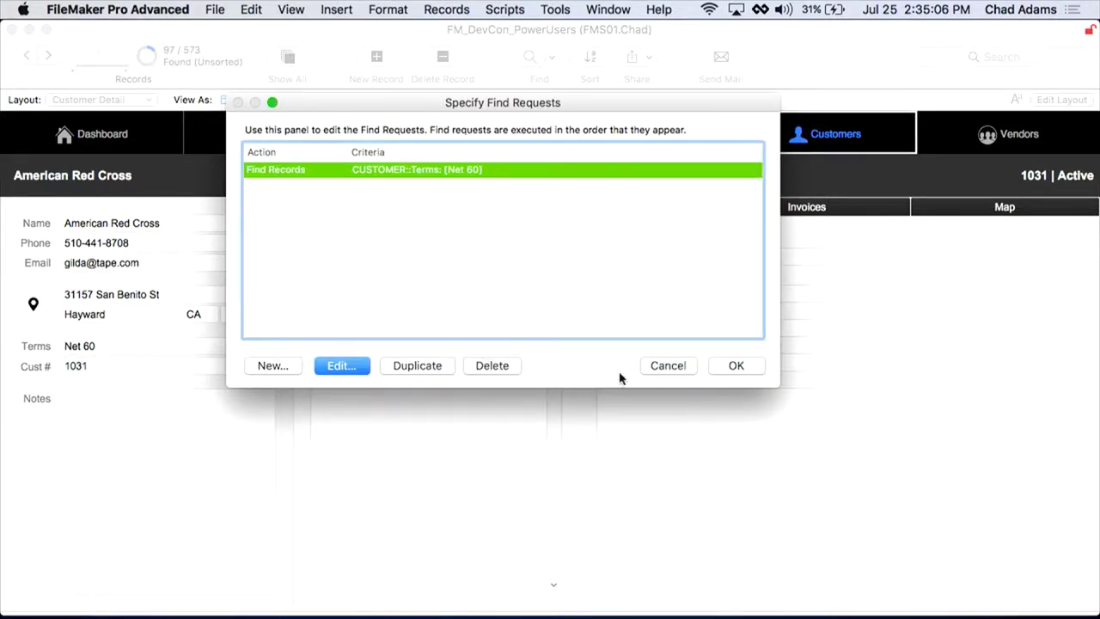
click(733, 370)
Step: Save the Net 60 find and run it on the Order List, showing 35 of 127 orders
click(630, 277)
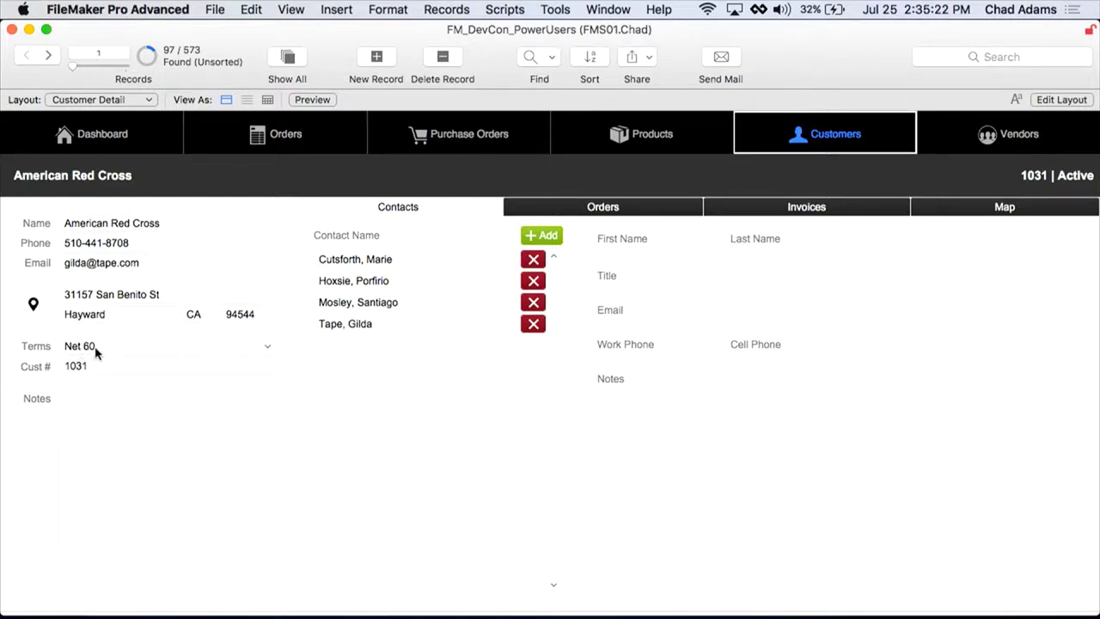
click(286, 140)
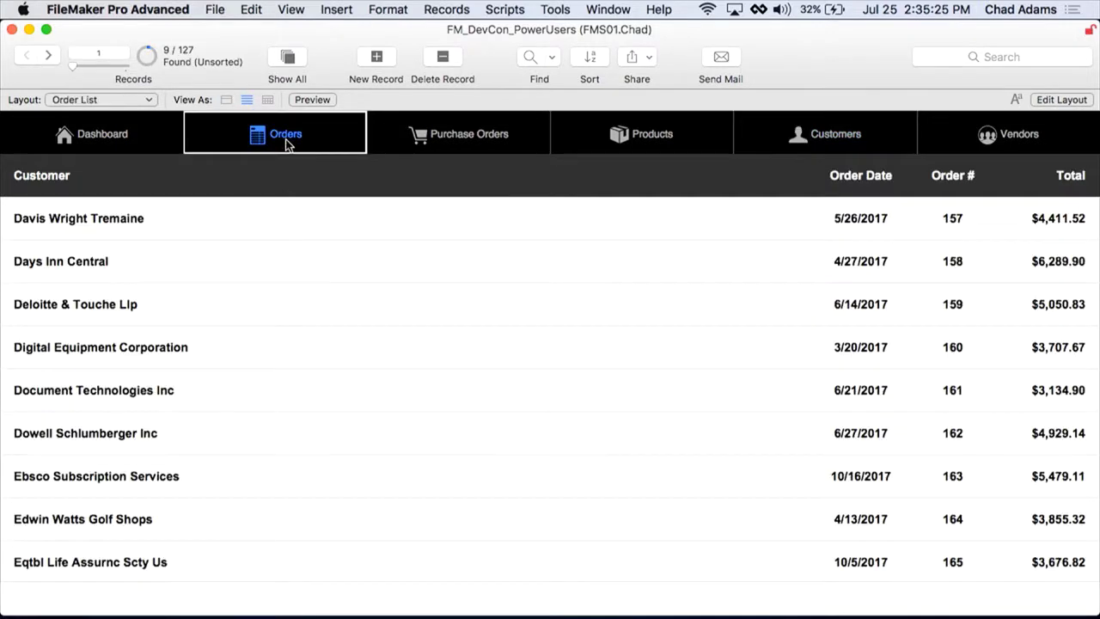
click(551, 58)
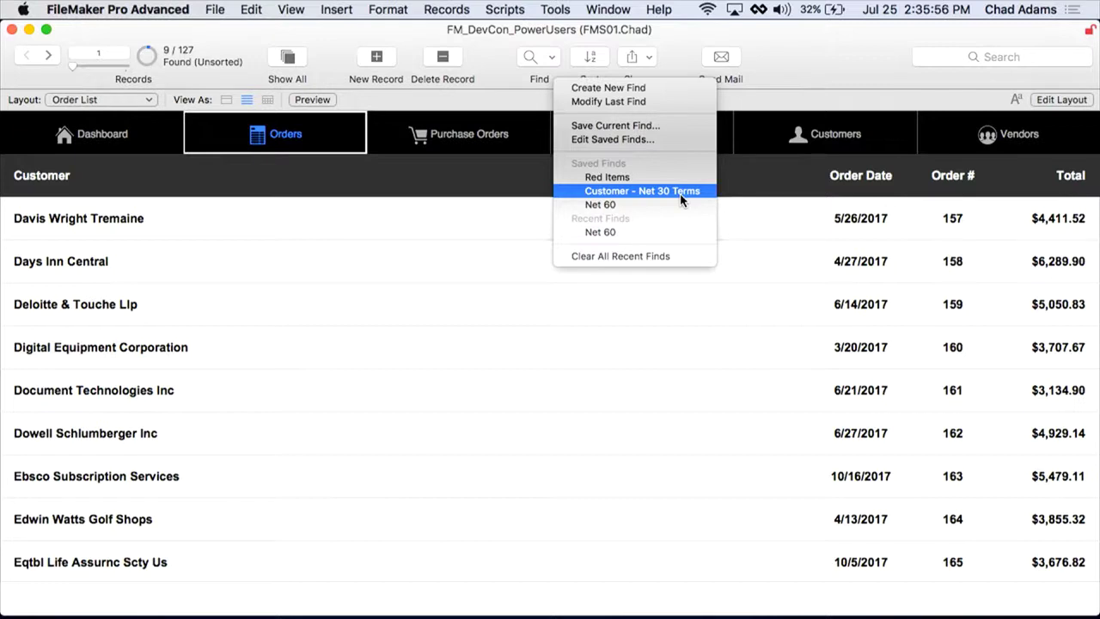
click(666, 204)
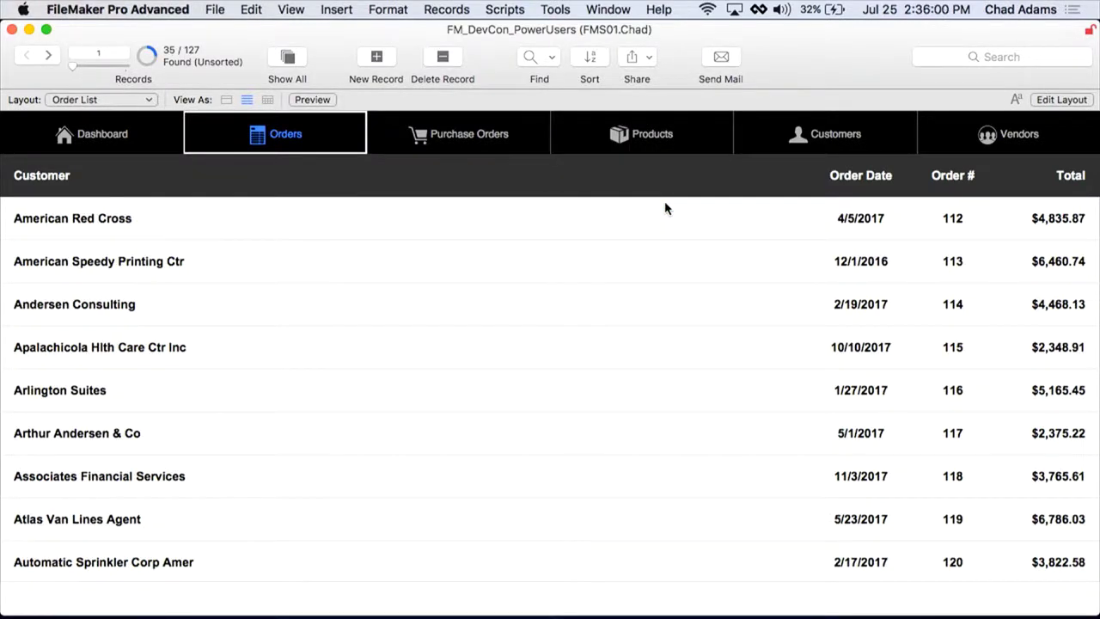
key(super+shift+d)
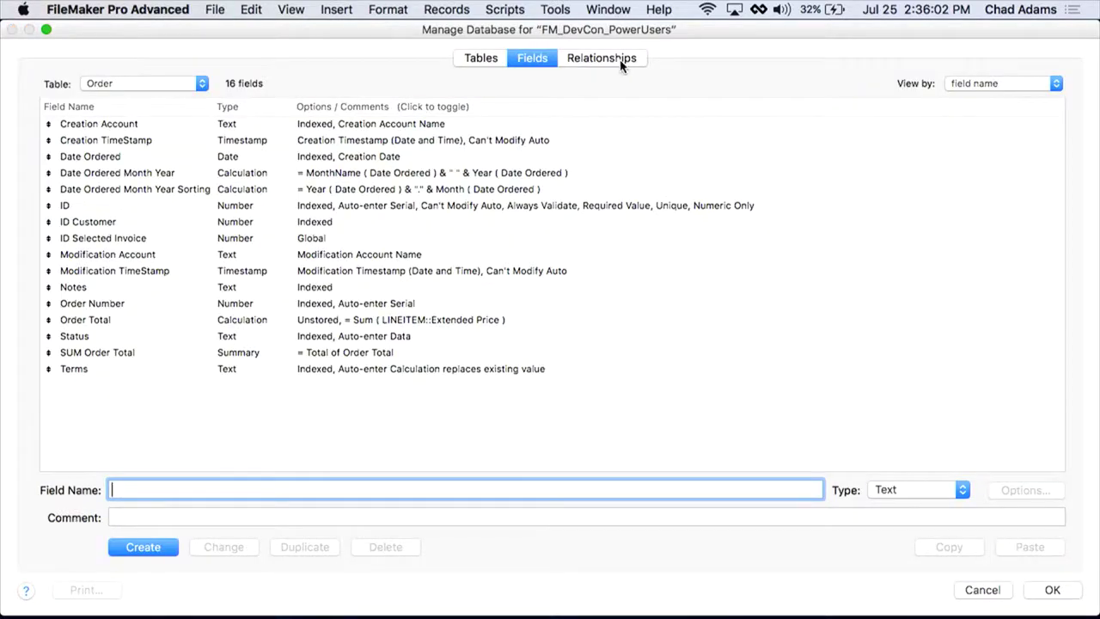
click(622, 62)
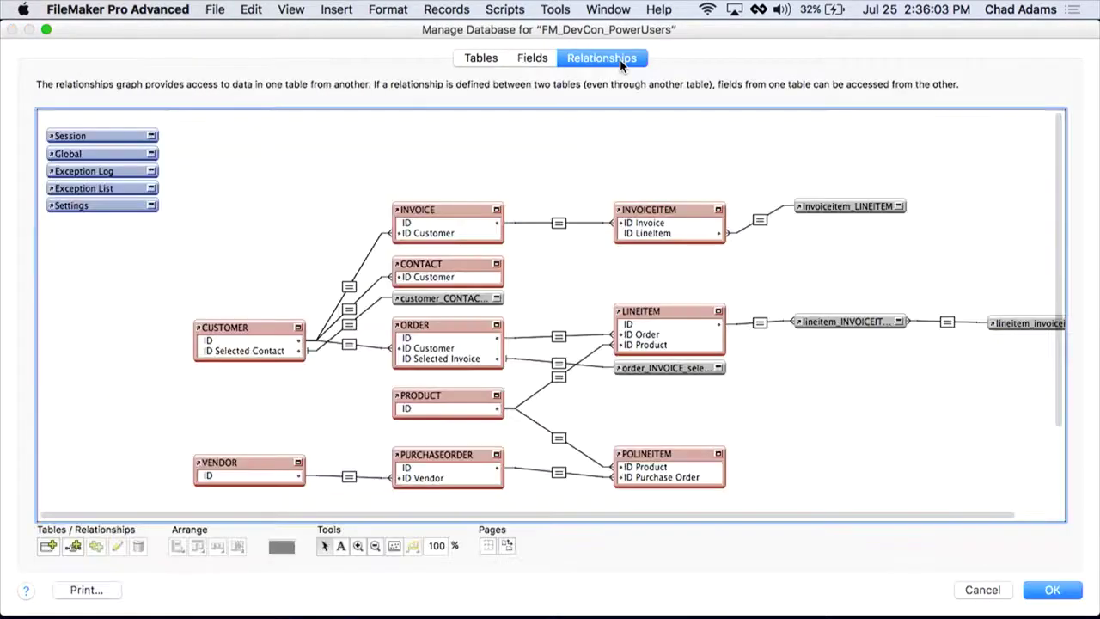
click(452, 323)
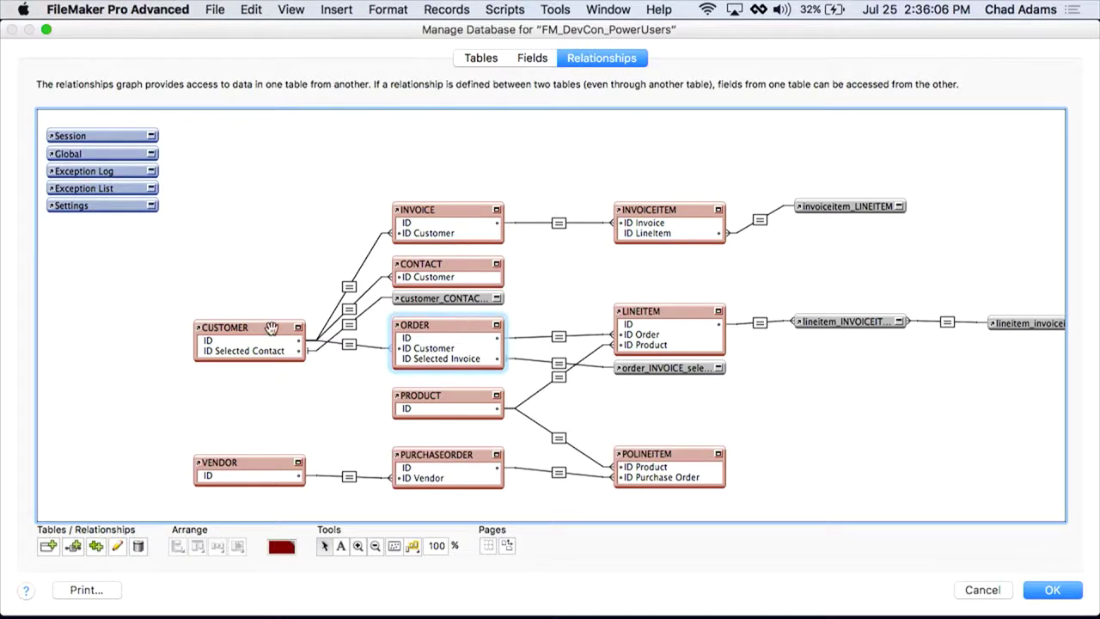
click(268, 467)
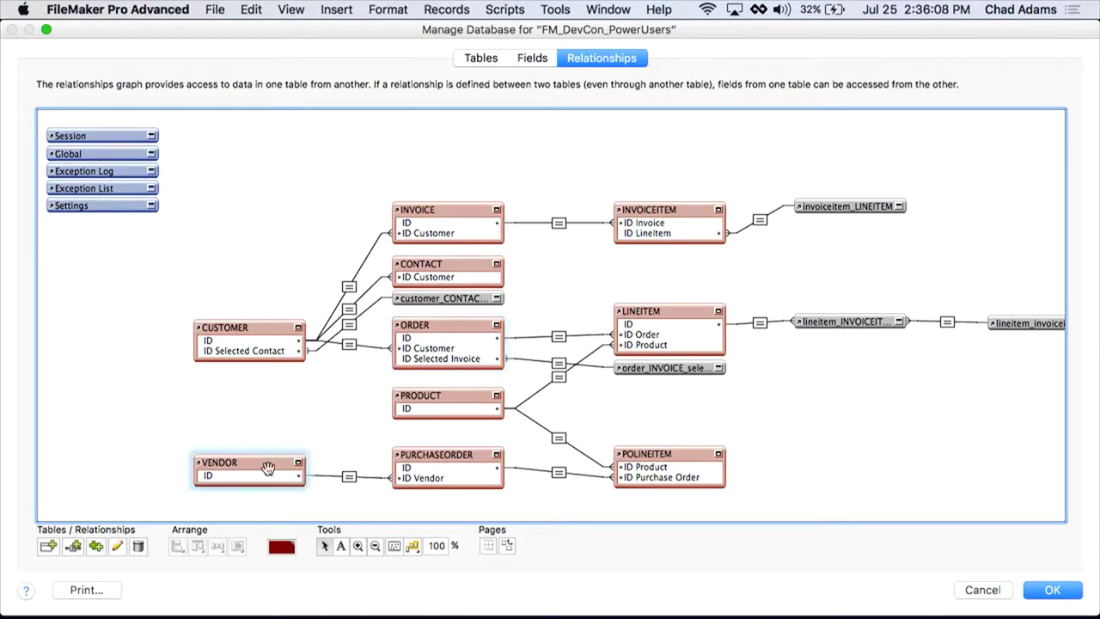
click(981, 593)
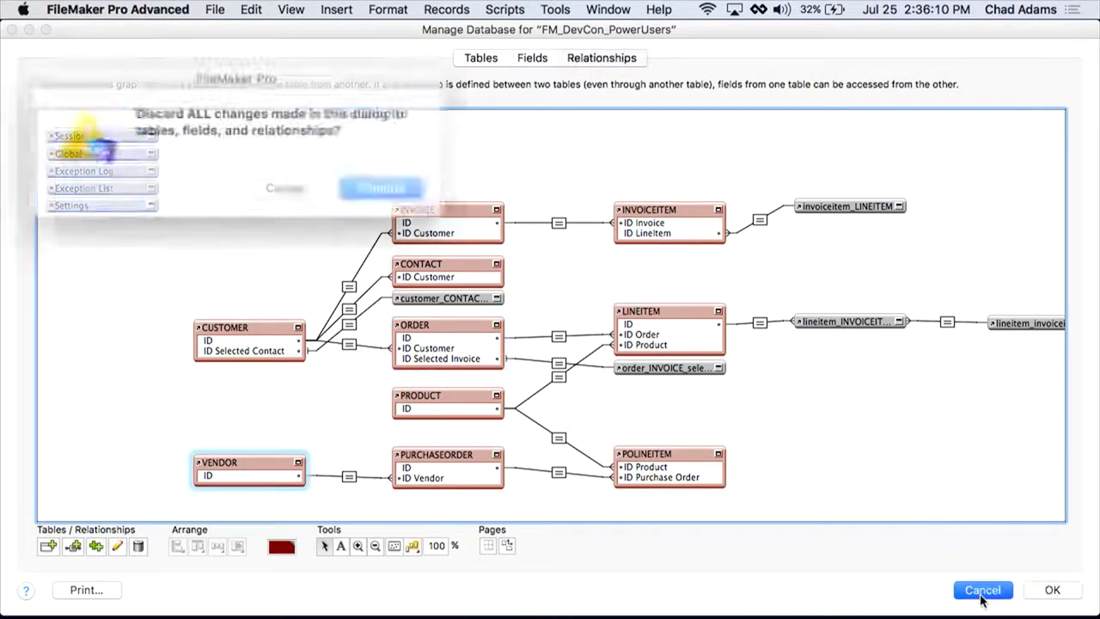
click(389, 184)
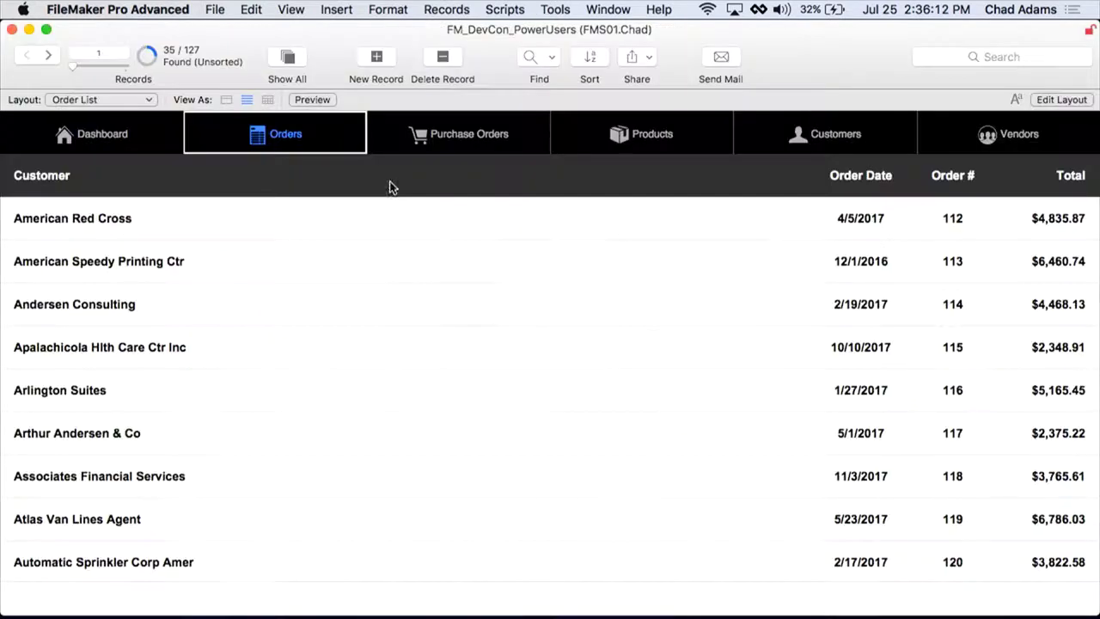
Step: Run the saved Net 60 find on the Vendor List, then reopen the saved and recent finds list
click(977, 130)
click(553, 62)
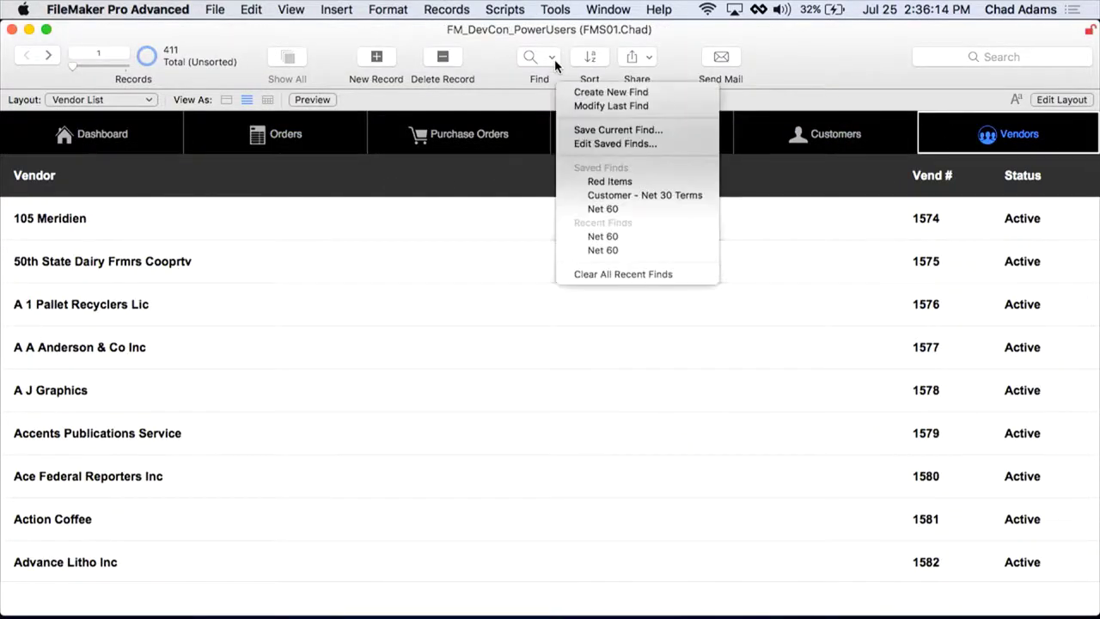
click(588, 209)
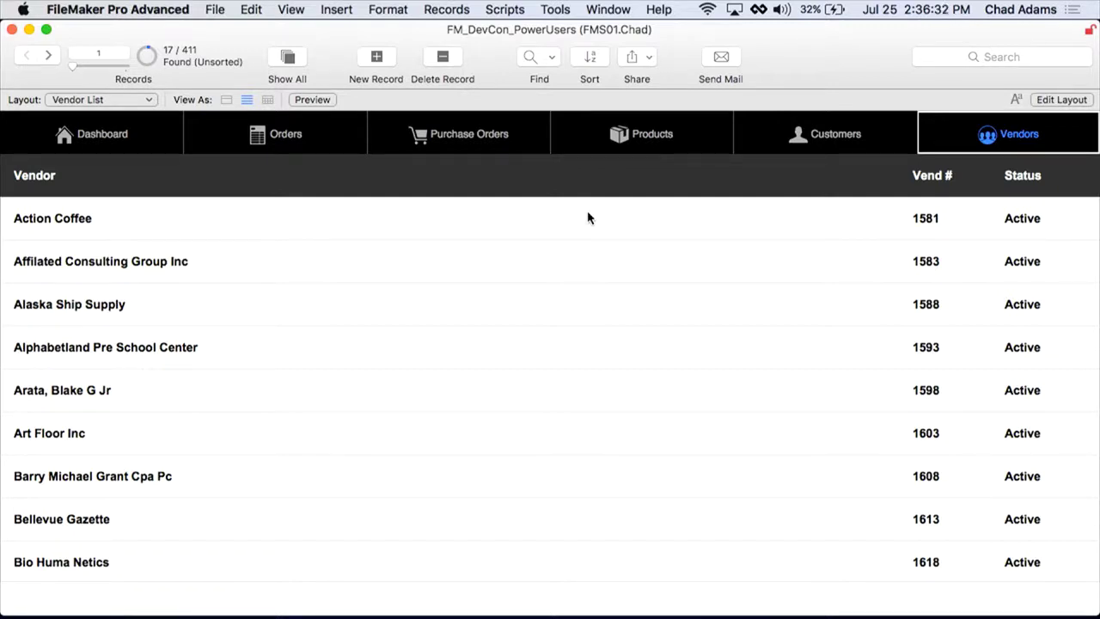
click(553, 61)
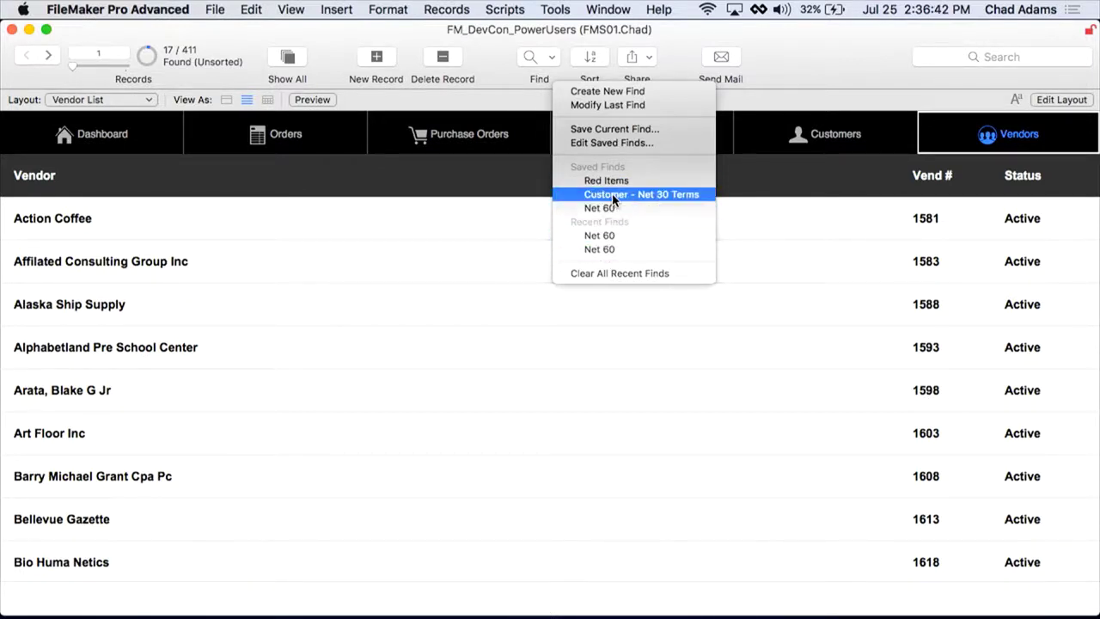
Step: Run the Saved Find - Relogin script, sign in with another account's name and password, and check its finds
click(505, 11)
click(505, 9)
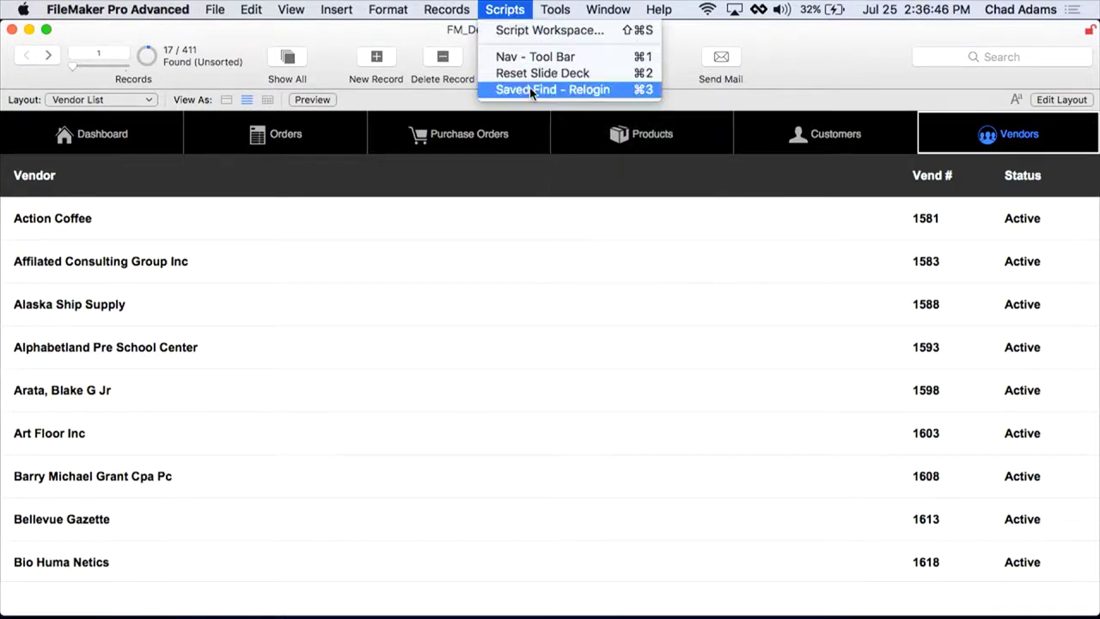
click(529, 87)
text(power user)
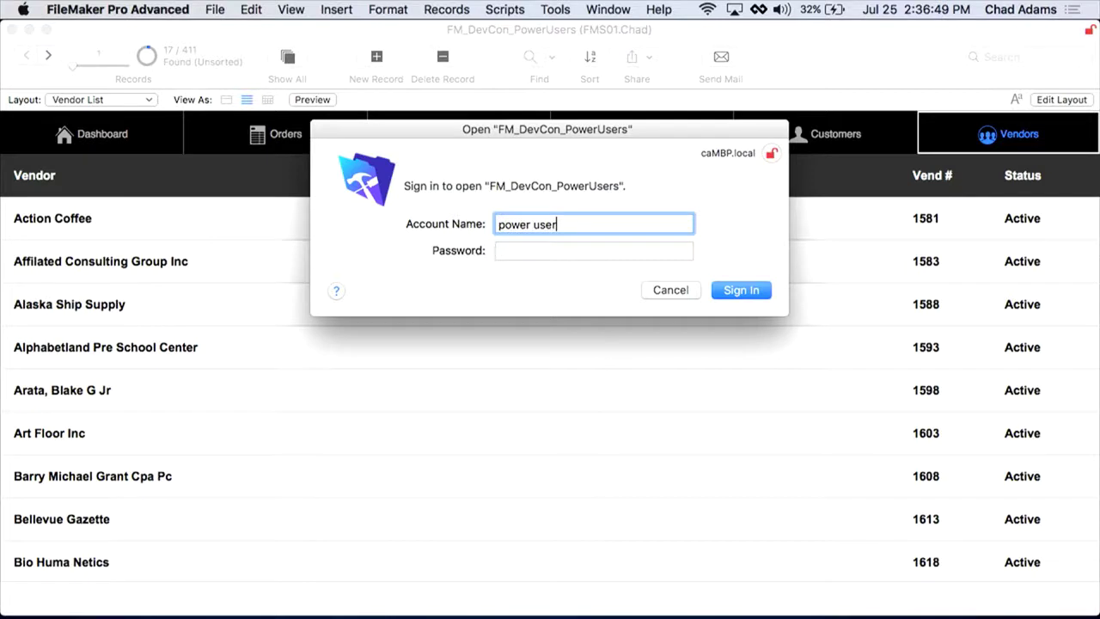
key(Tab)
text(power)
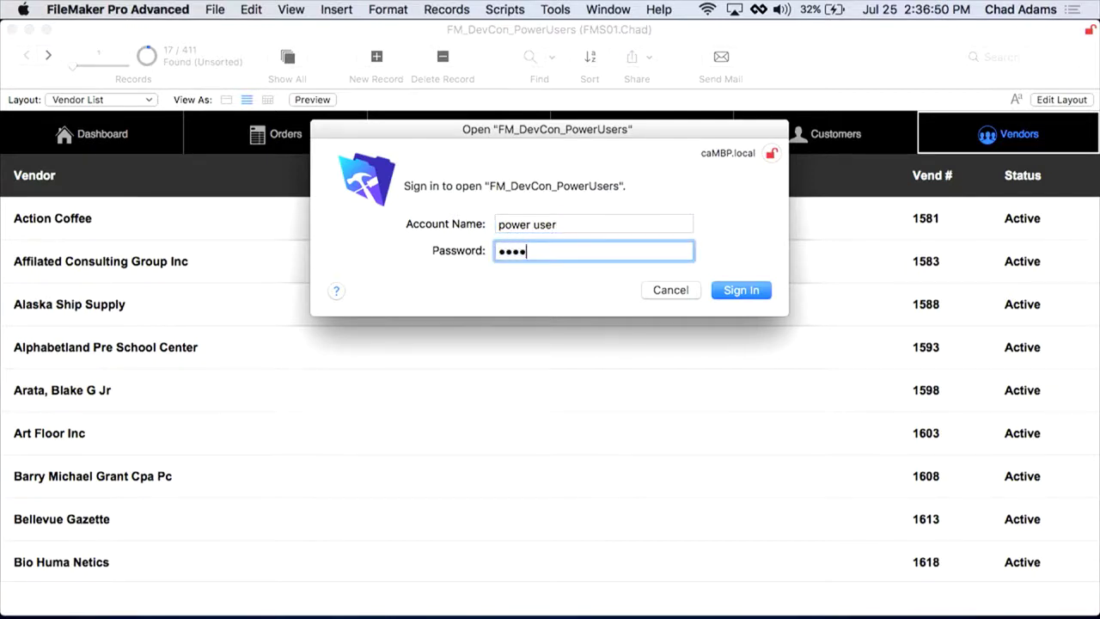
key(Return)
click(551, 57)
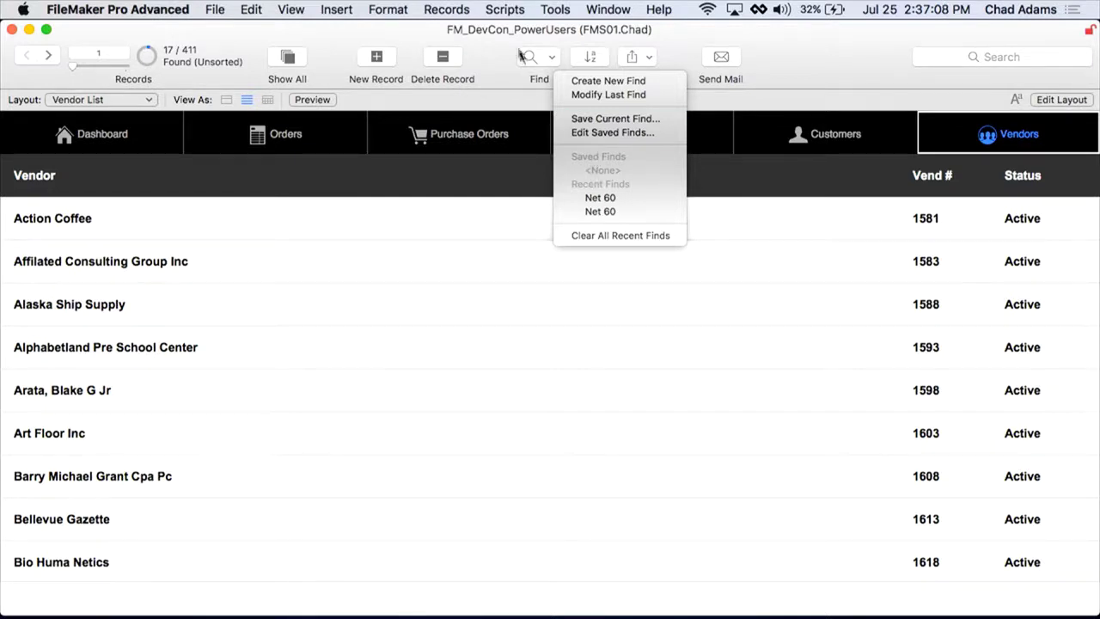
Step: Close the Find and Scripts menus, then advance to the Slide_TableView layout
click(514, 10)
click(507, 10)
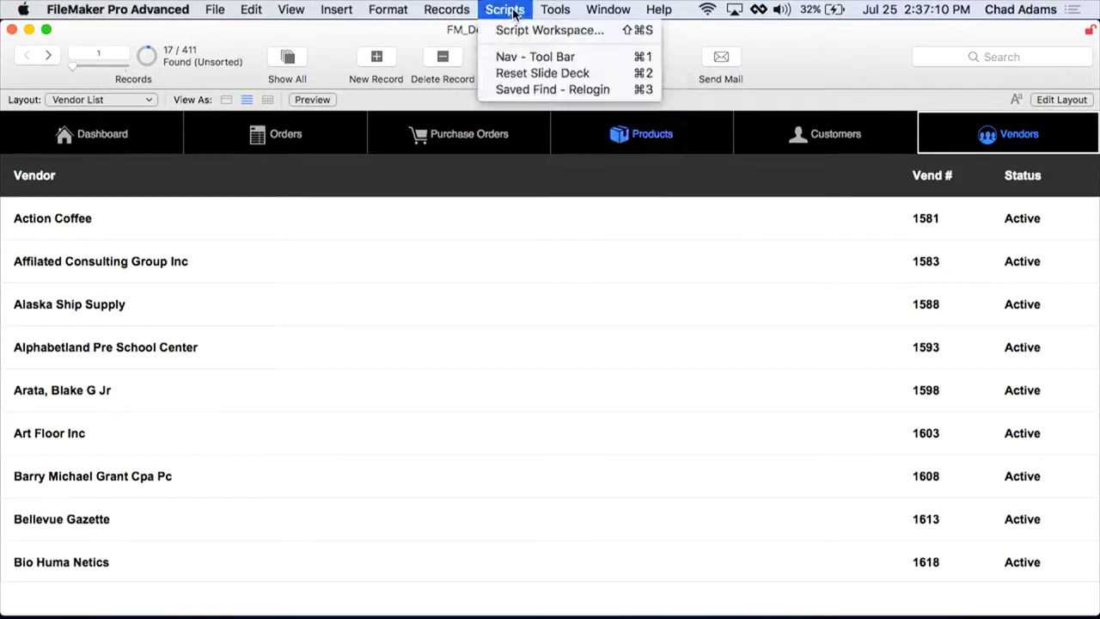
click(811, 44)
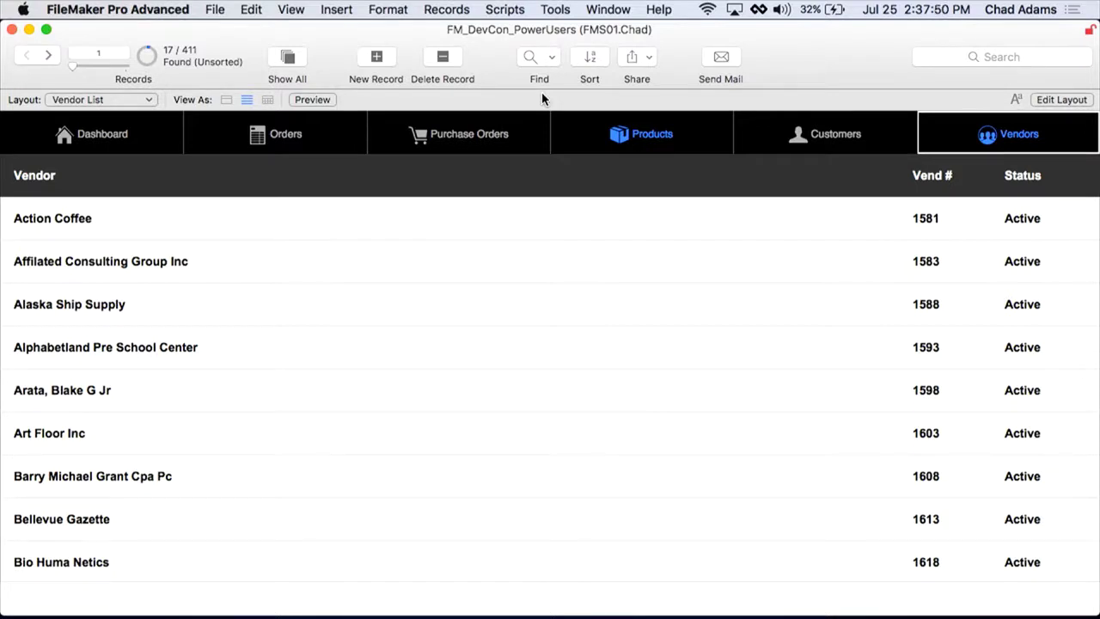
key(Right)
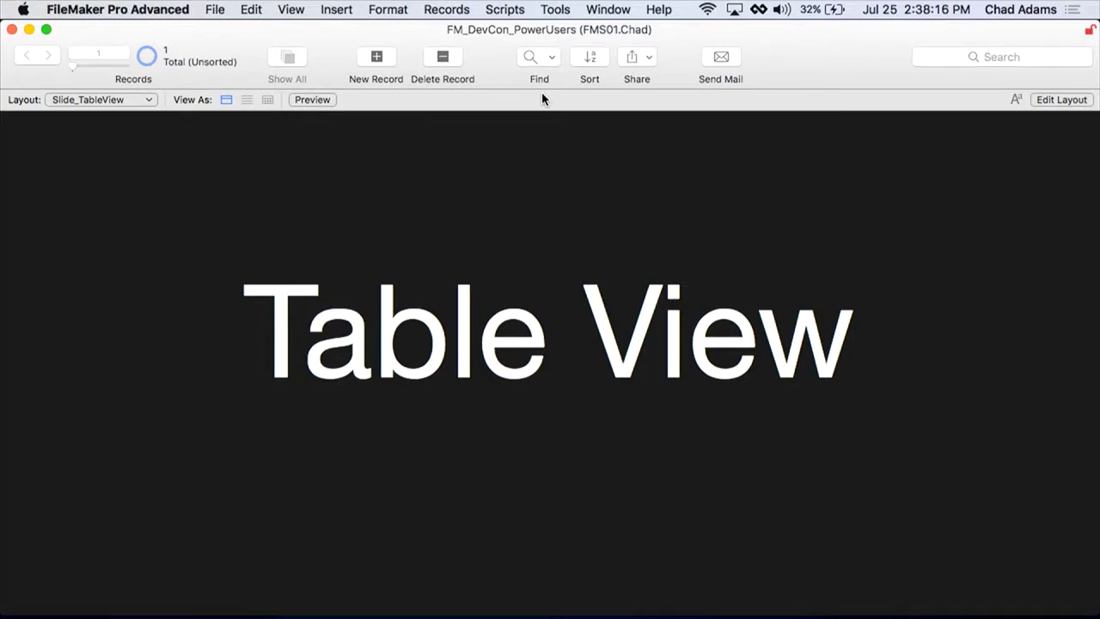
Step: Use the Cmd+1 script shortcut to return to Customer Detail on the American Red Cross record
key(super+1)
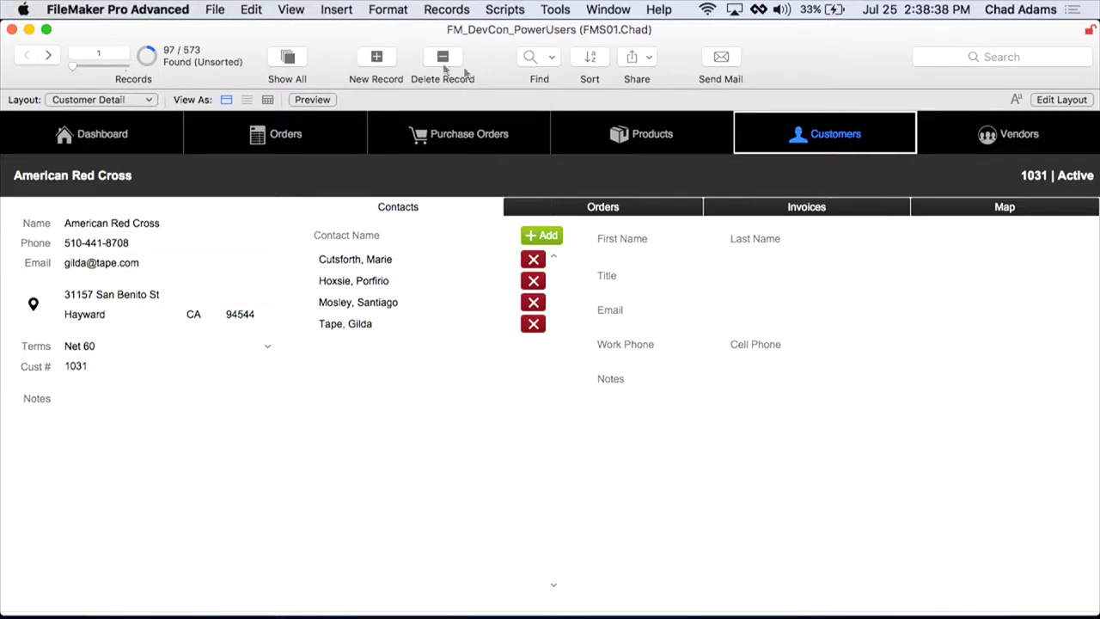
Step: Show the customers in Table view, briefly entering and leaving Layout mode
click(268, 101)
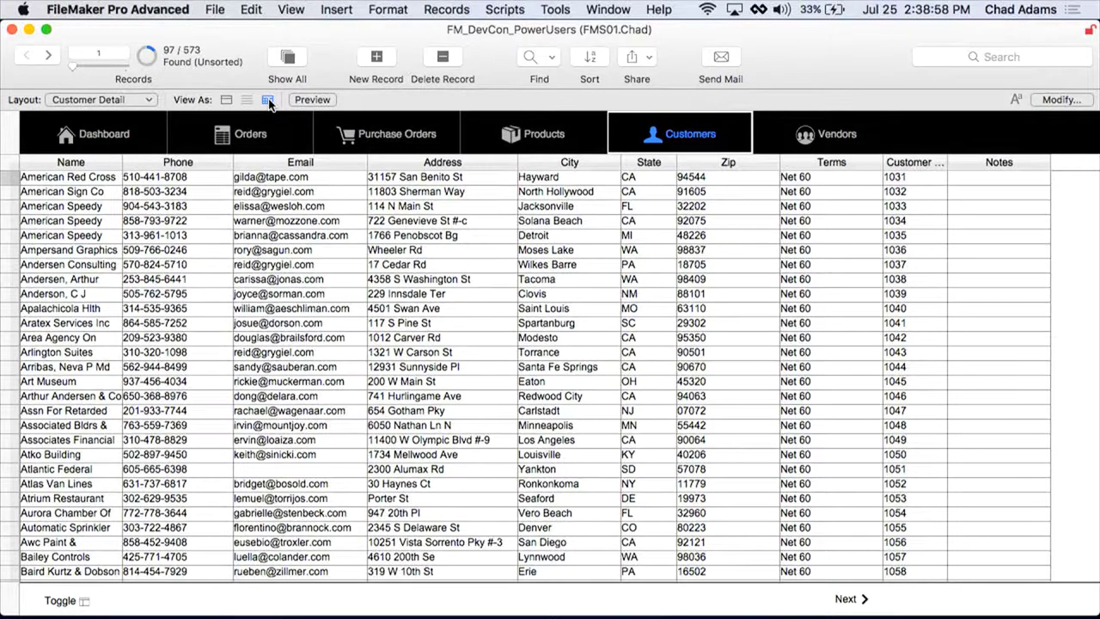
key(super+l)
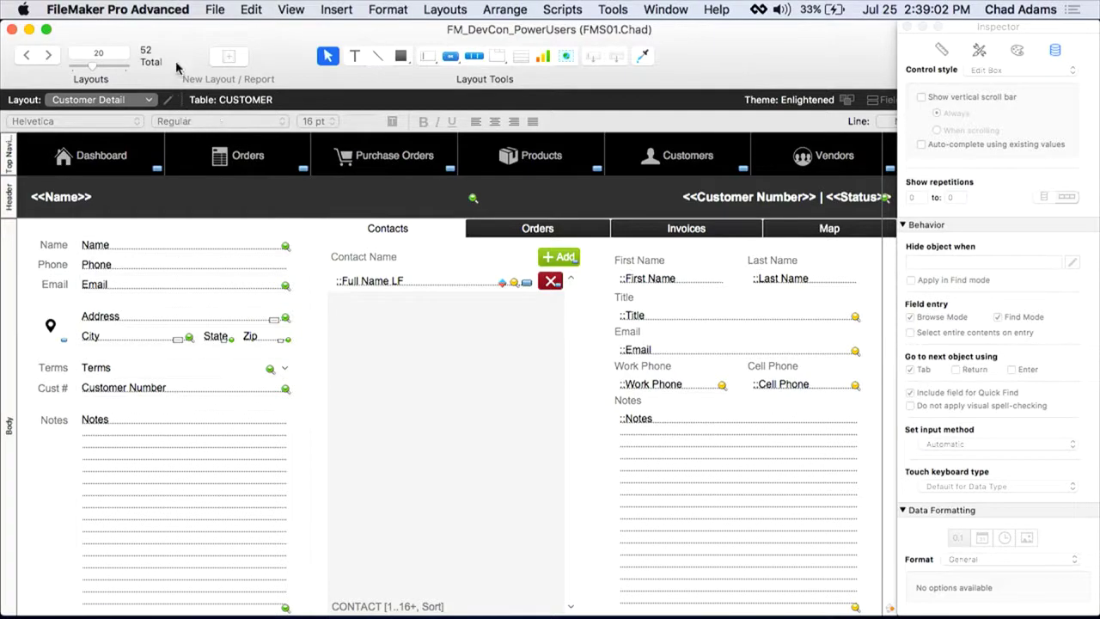
key(super+b)
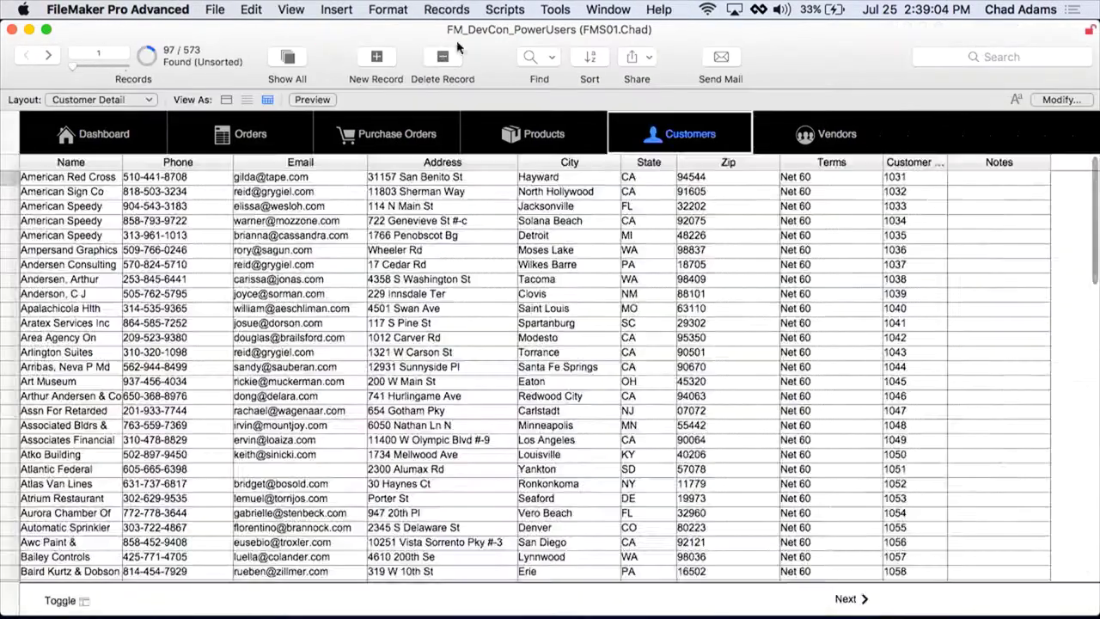
Step: Run Saved Find - Relogin with another account's name and password, then enter Layout mode
click(505, 10)
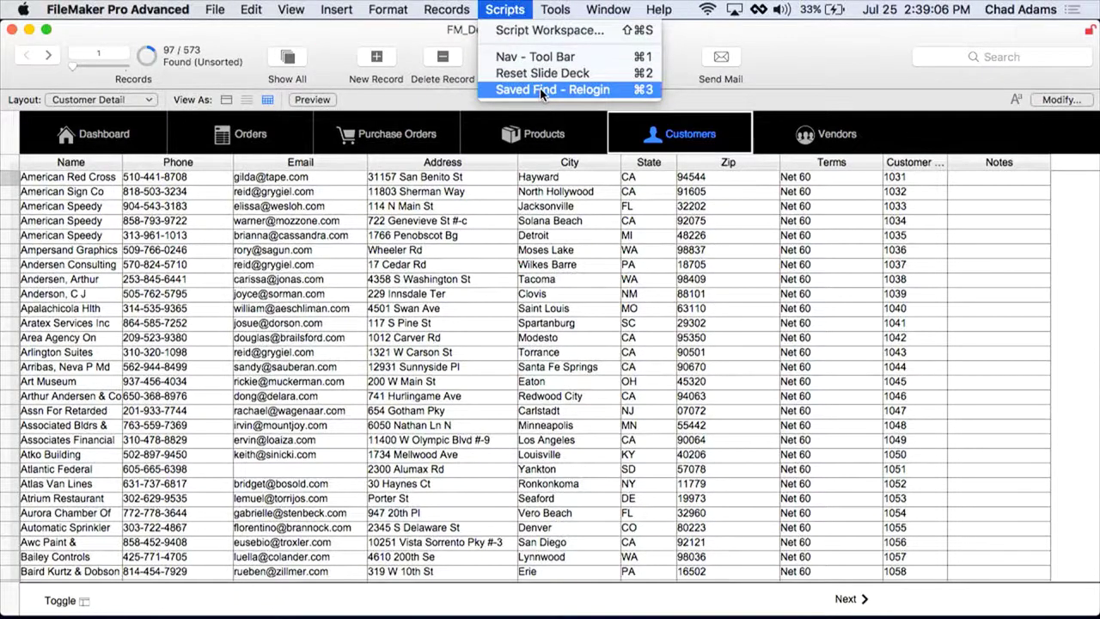
click(539, 89)
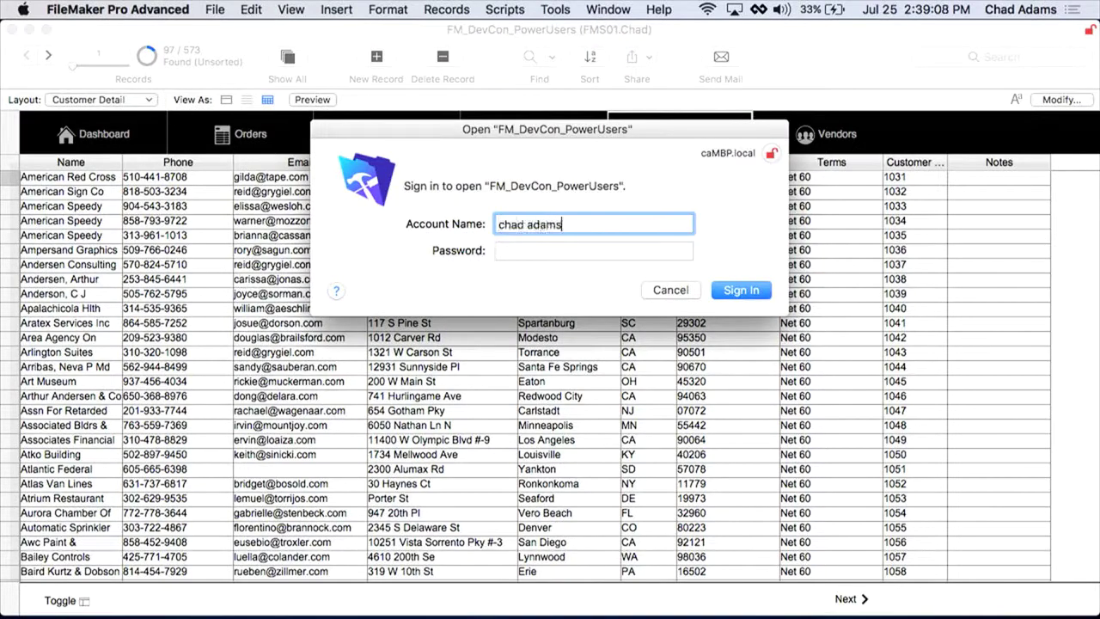
key(Tab)
text(*********)
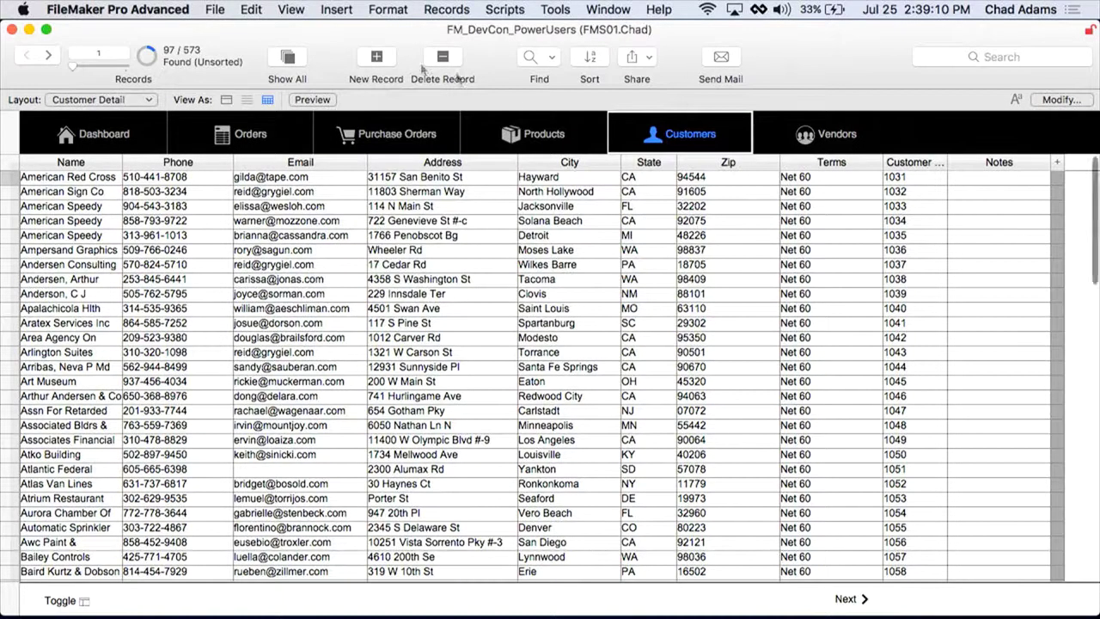
key(super+l)
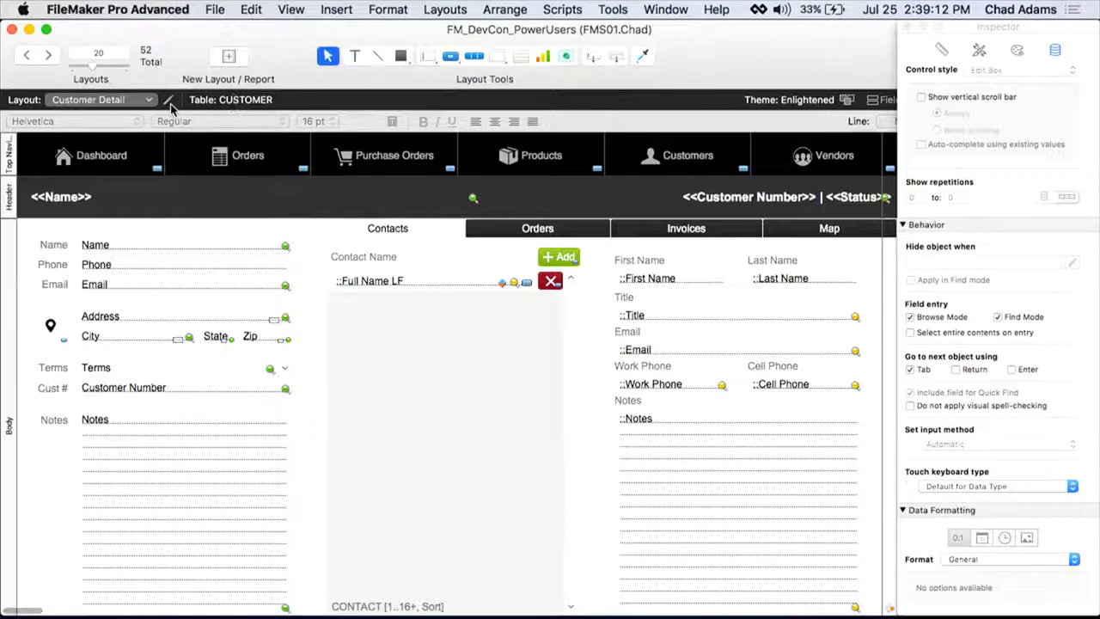
Step: Uncheck Top Navigation, Footer and Bottom Navigation in Table View Properties, confirm, and return to Browse mode
click(168, 100)
click(580, 180)
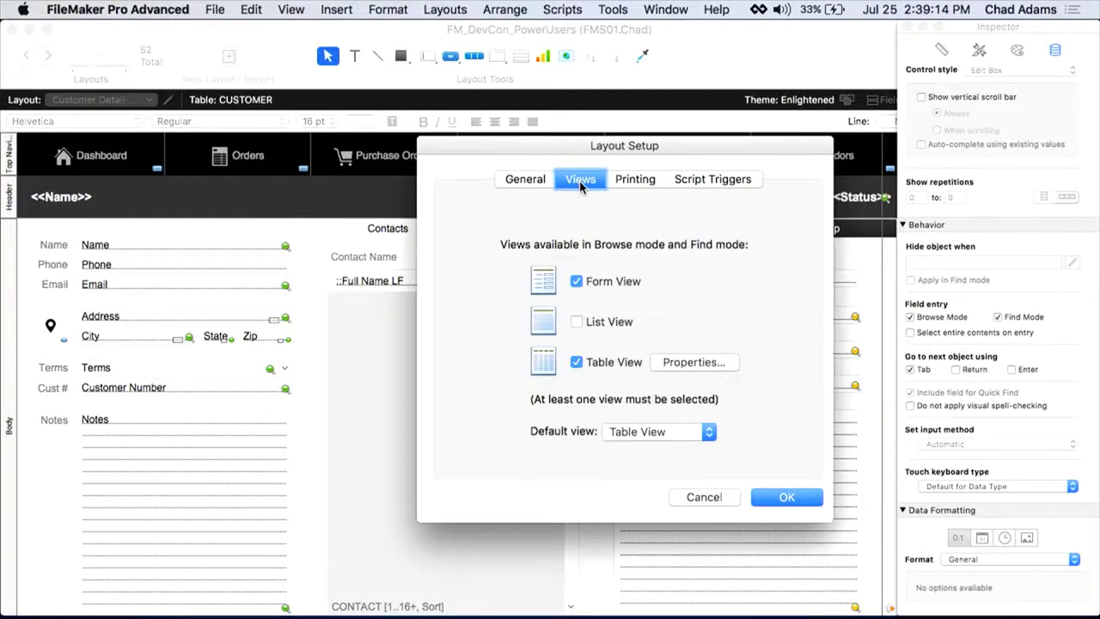
click(706, 363)
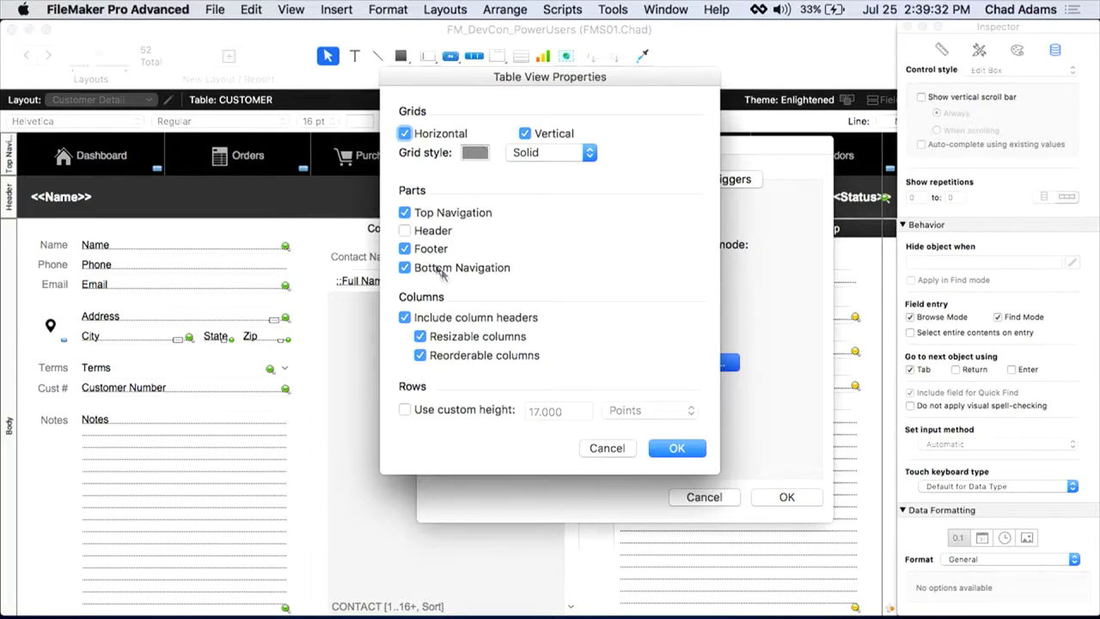
click(404, 213)
click(405, 249)
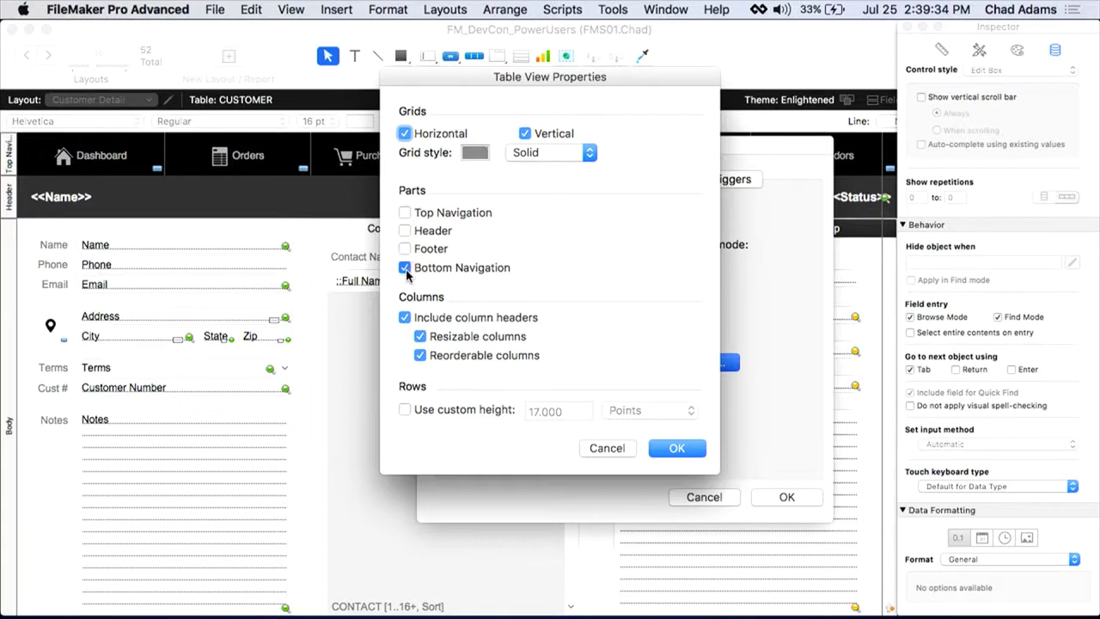
click(404, 267)
click(675, 447)
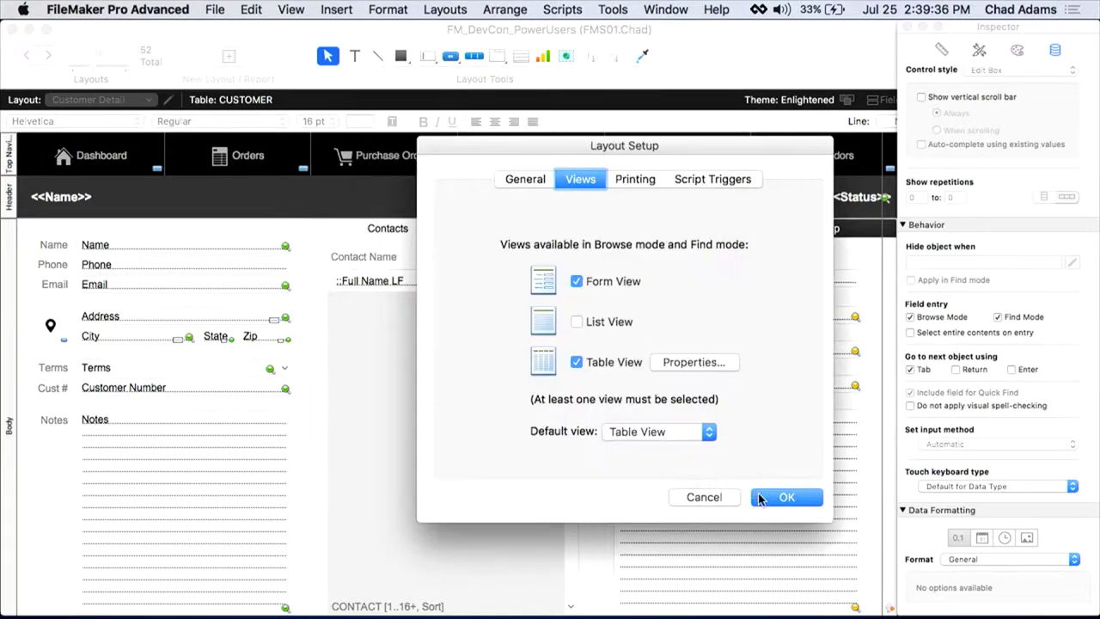
click(784, 497)
key(super+b)
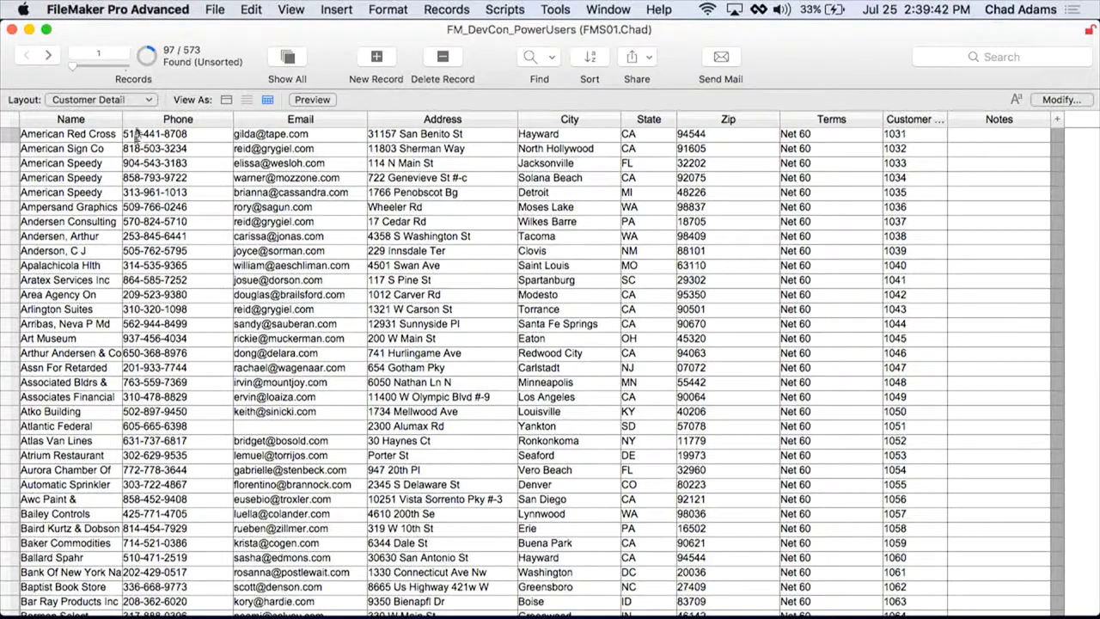
Step: Dismiss the Layout popup without switching, then put Customer Detail into Layout mode
click(133, 100)
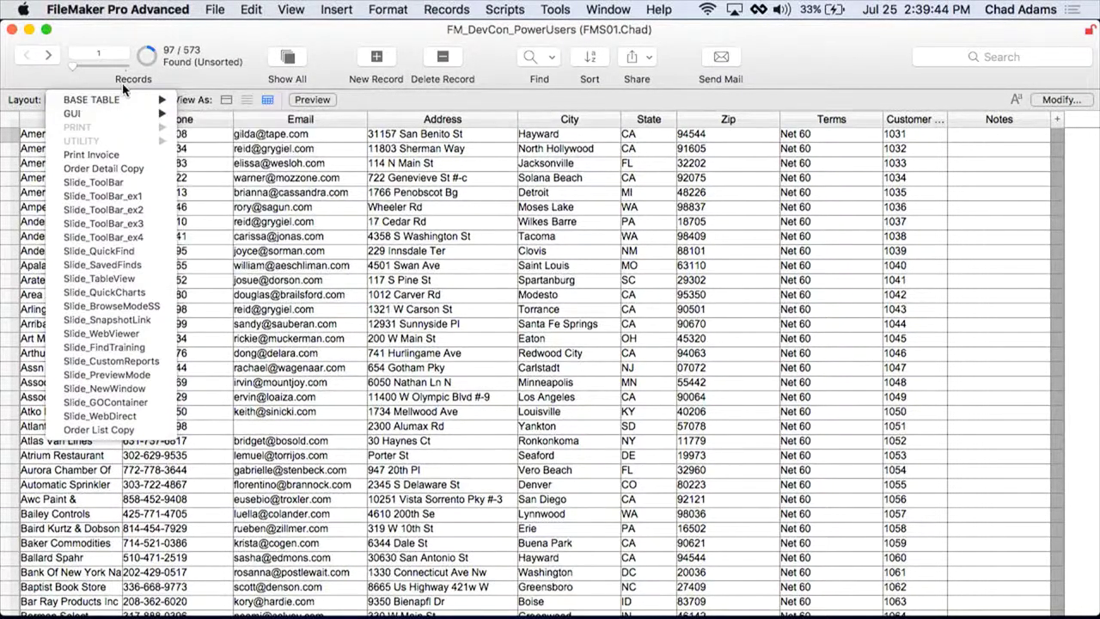
click(135, 43)
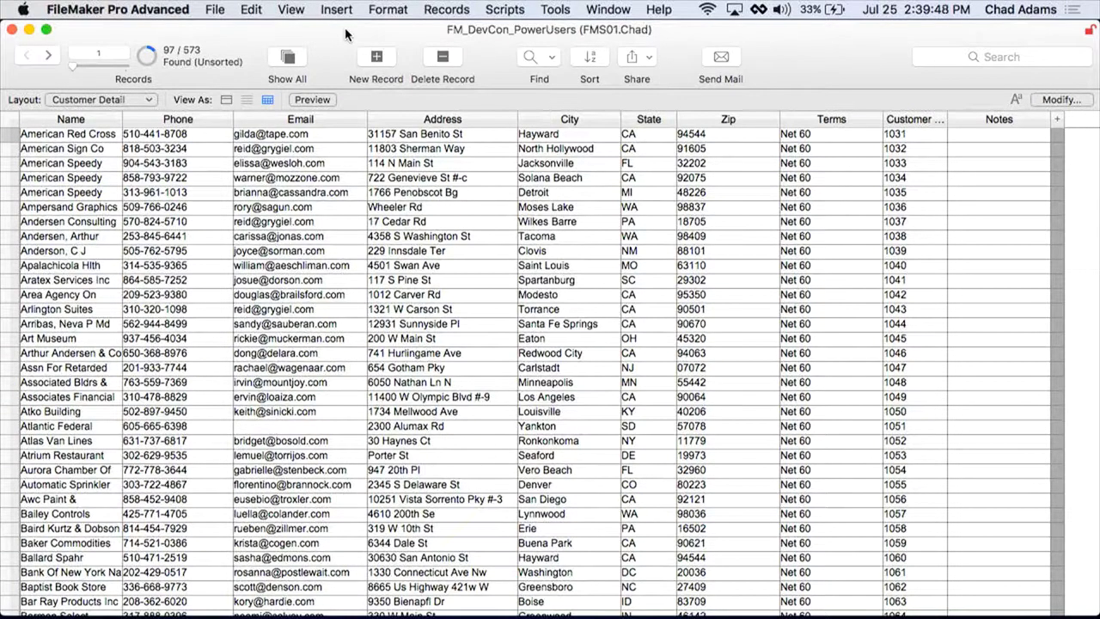
key(super+l)
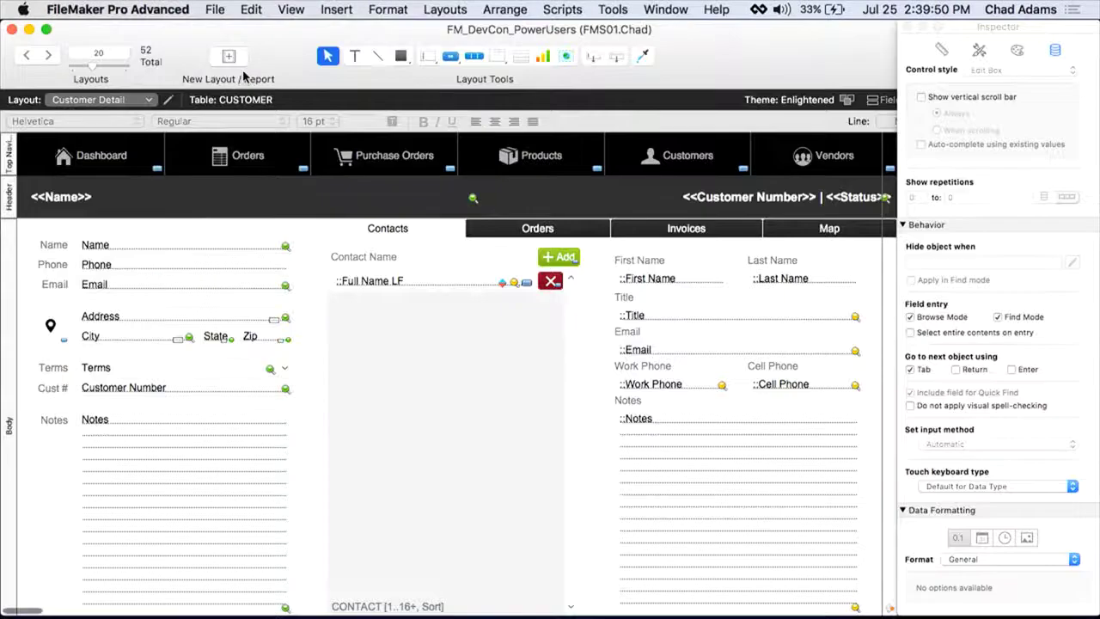
Step: Re-check Top Navigation, Footer and Bottom Navigation in Table View Properties, confirm both dialogs, and browse
click(169, 99)
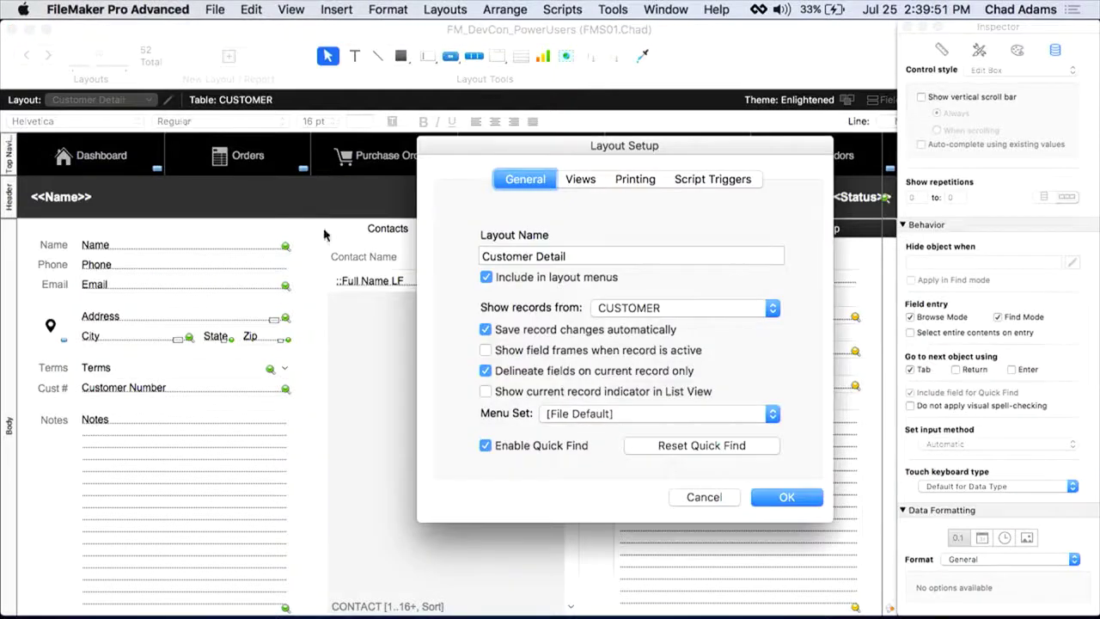
click(578, 181)
click(685, 366)
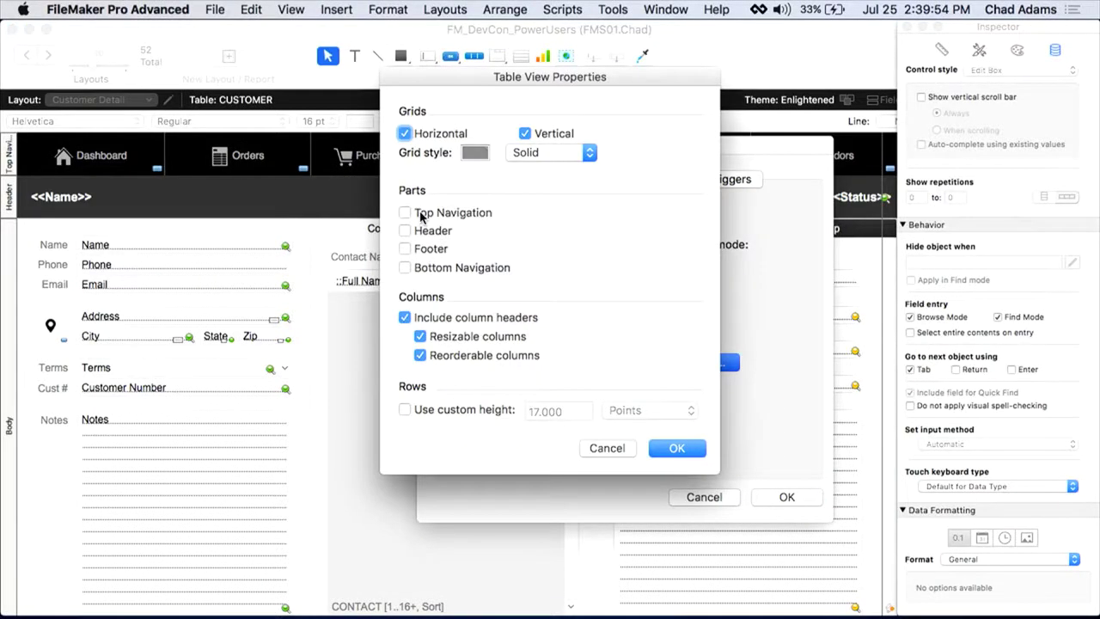
click(419, 213)
click(427, 251)
click(421, 268)
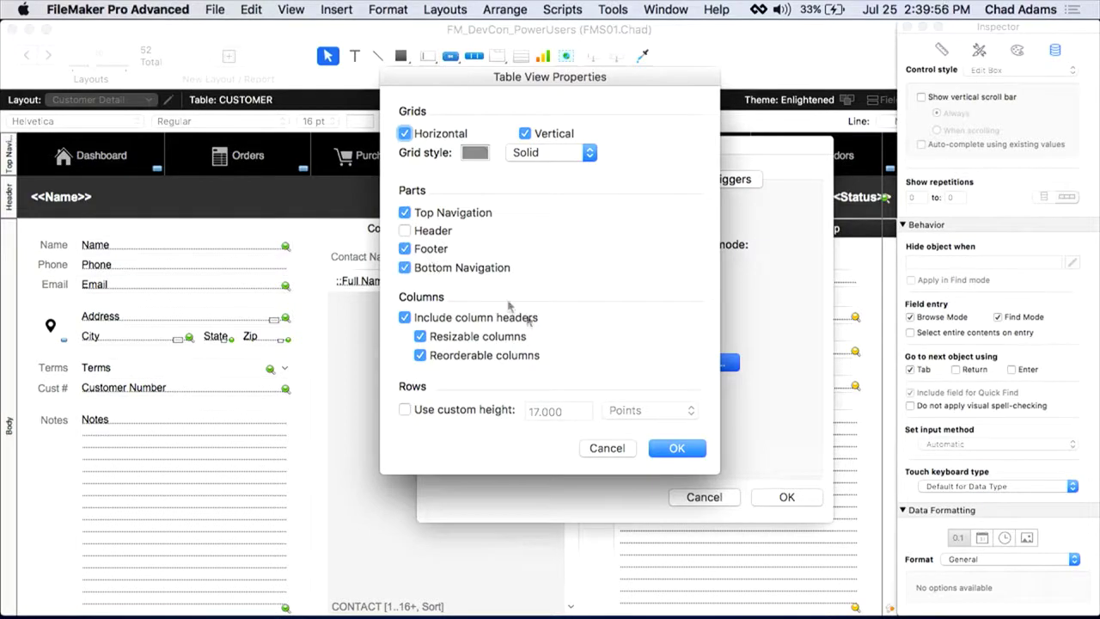
click(678, 449)
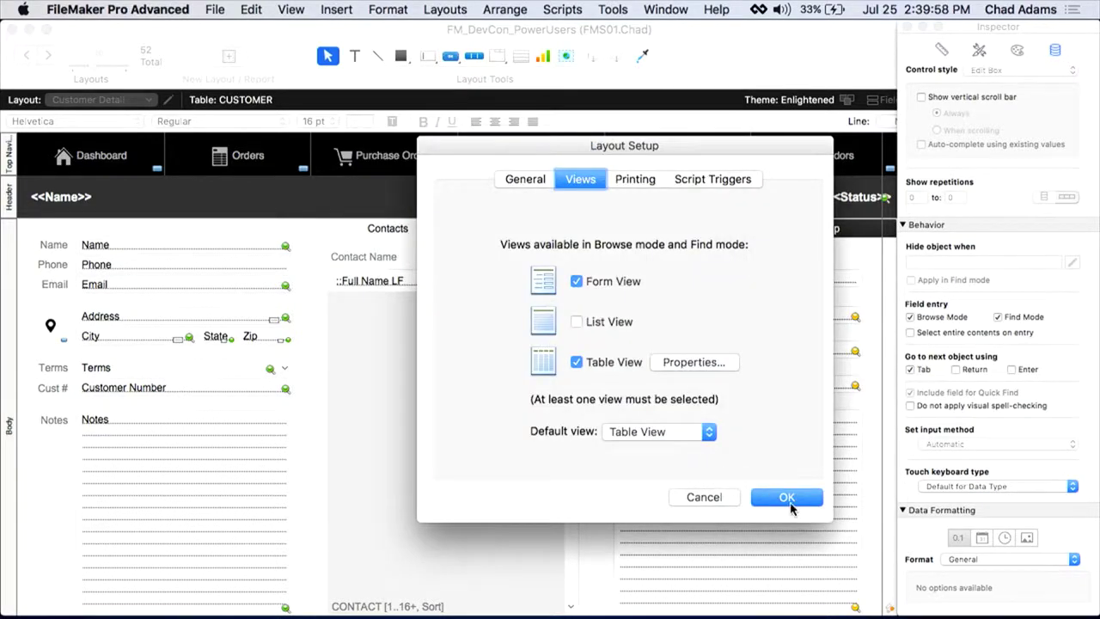
click(787, 498)
key(super+b)
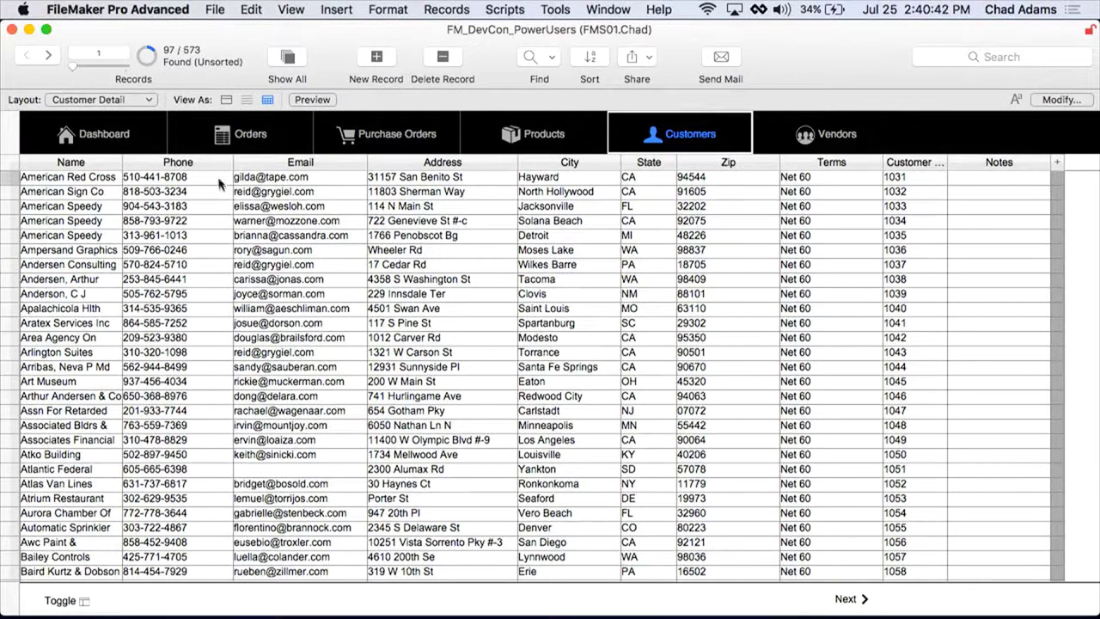
Step: Move the Phone column between Email and Address, widen Address, and bring up Modify Table View
drag(228, 162, 355, 168)
click(622, 247)
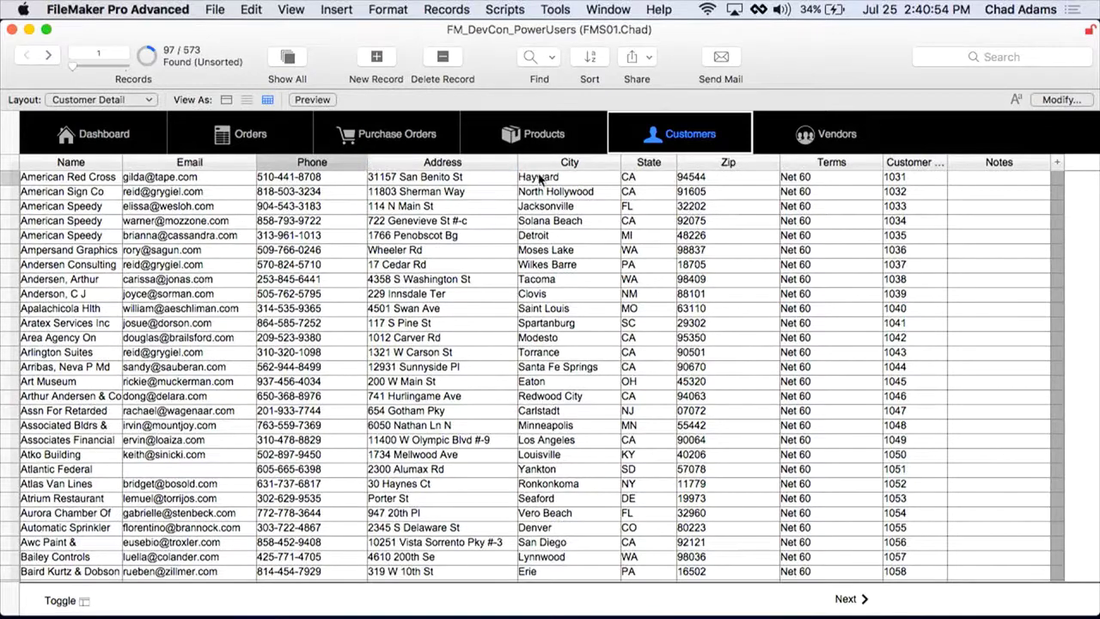
drag(517, 162, 574, 166)
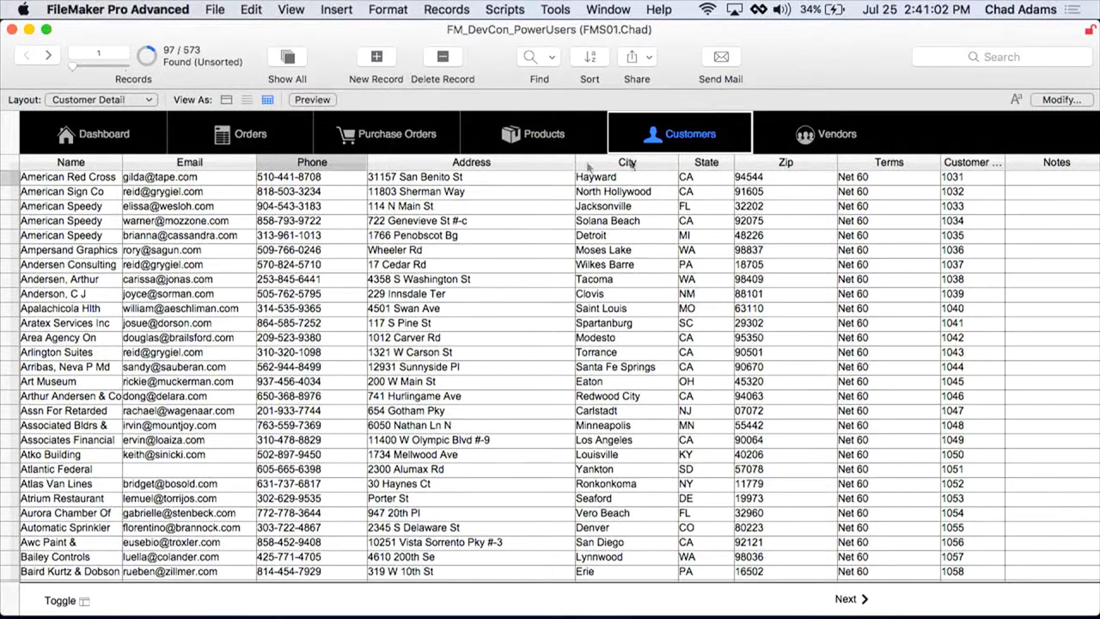
click(1062, 101)
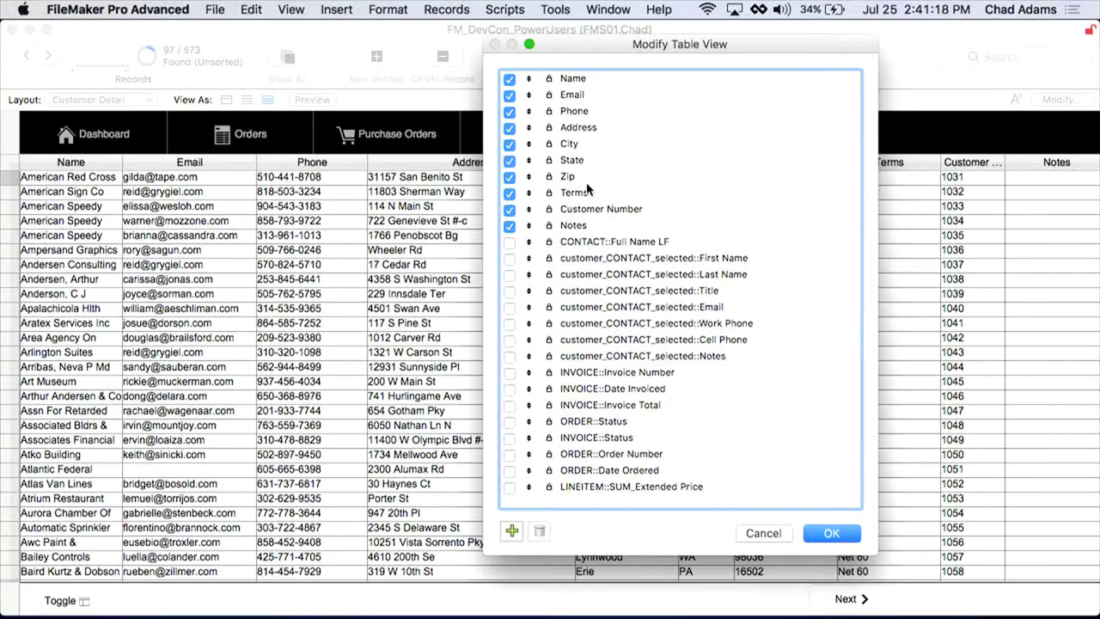
Step: Cancel Add Fields, close Modify Table View, then reopen and cancel it without changes
click(513, 531)
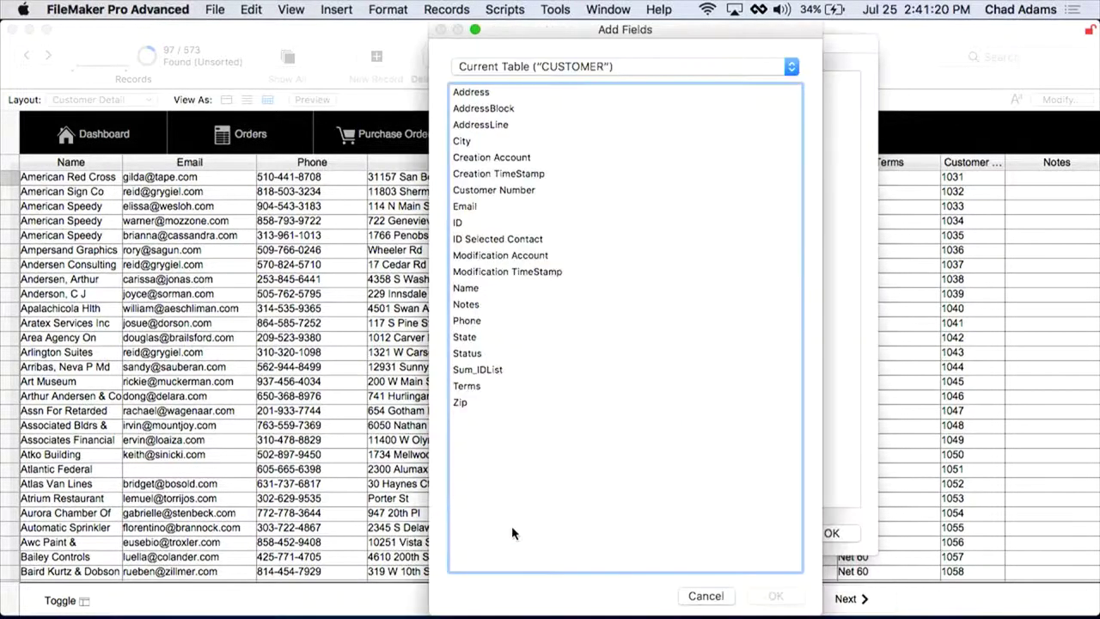
click(703, 595)
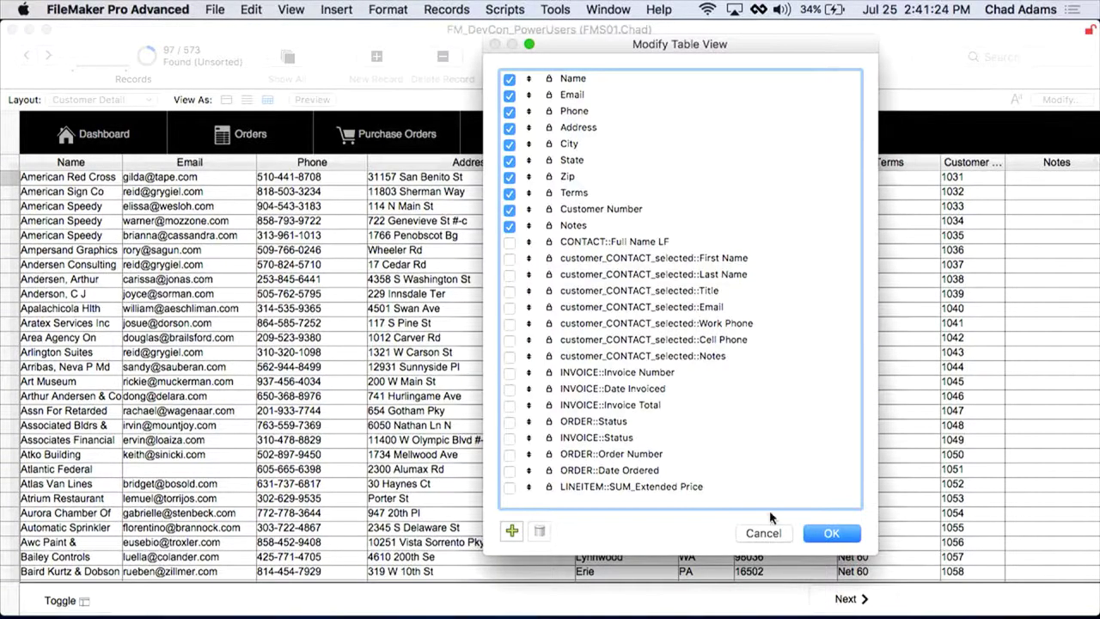
click(830, 532)
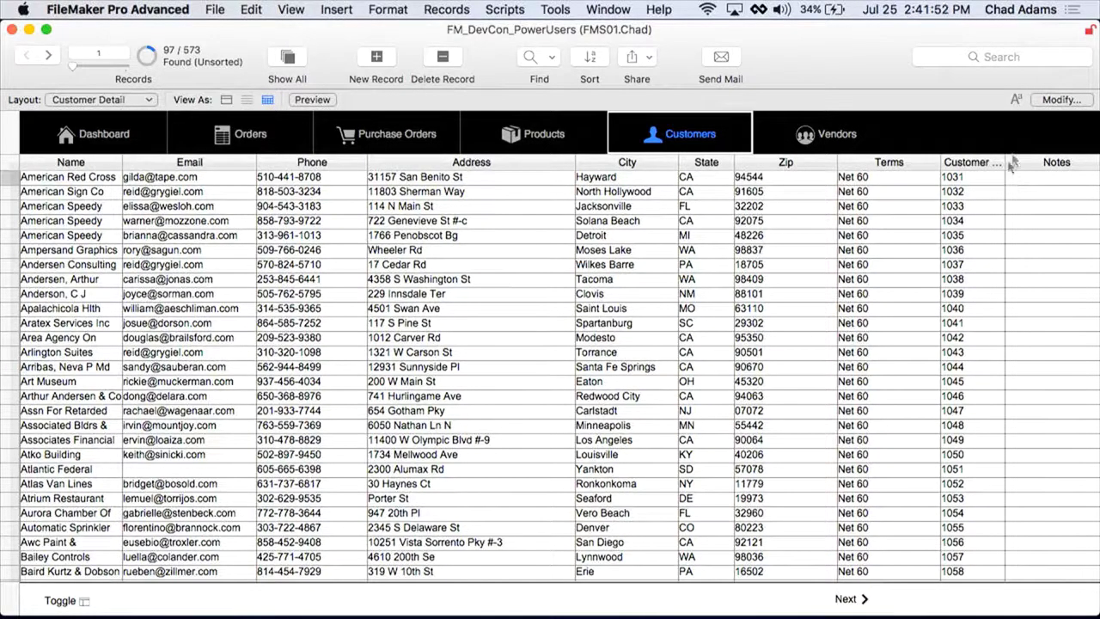
click(1061, 101)
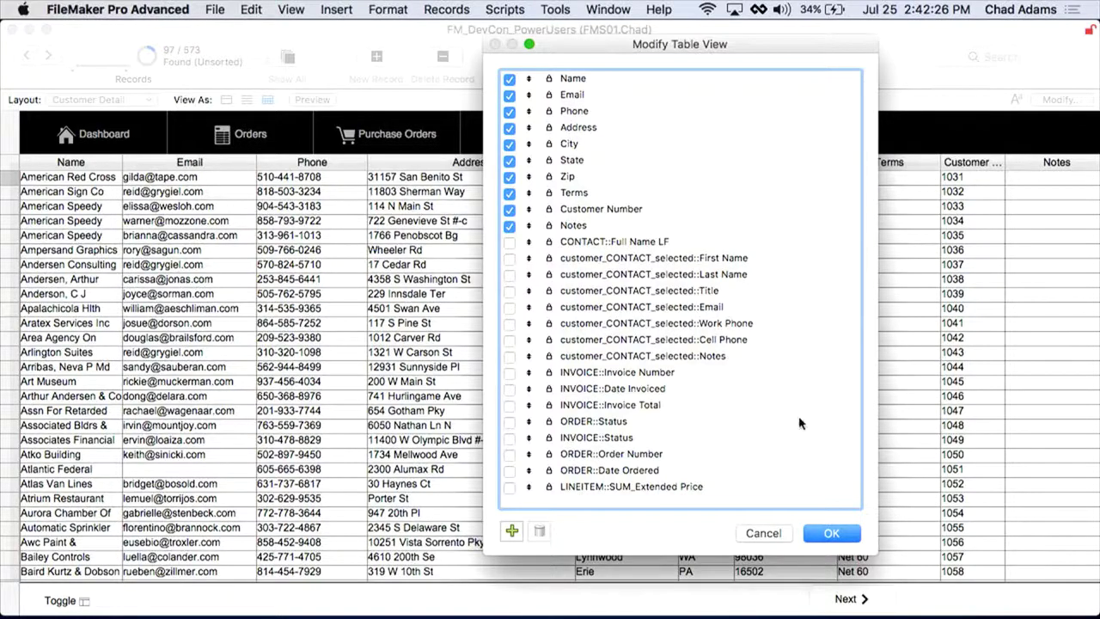
click(775, 533)
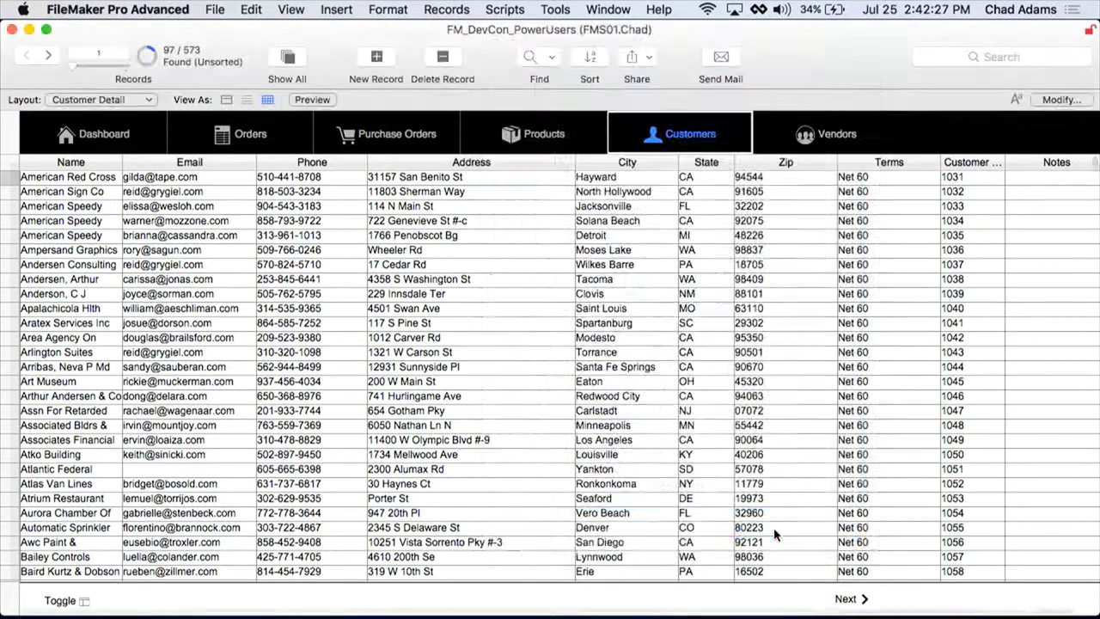
Step: Review the CUSTOMER table's fields in the Sort dialog, cancel it, and show Slide_QuickCharts via Cmd+1
click(589, 59)
scroll(301, 172, down, 3)
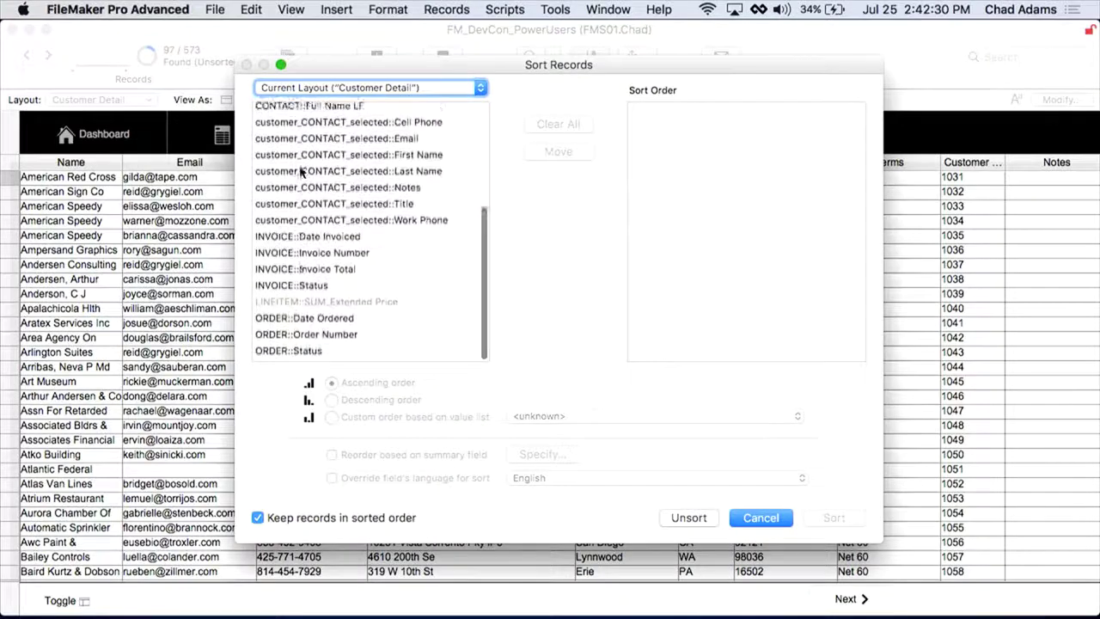
scroll(301, 172, up, 8)
click(348, 87)
click(348, 105)
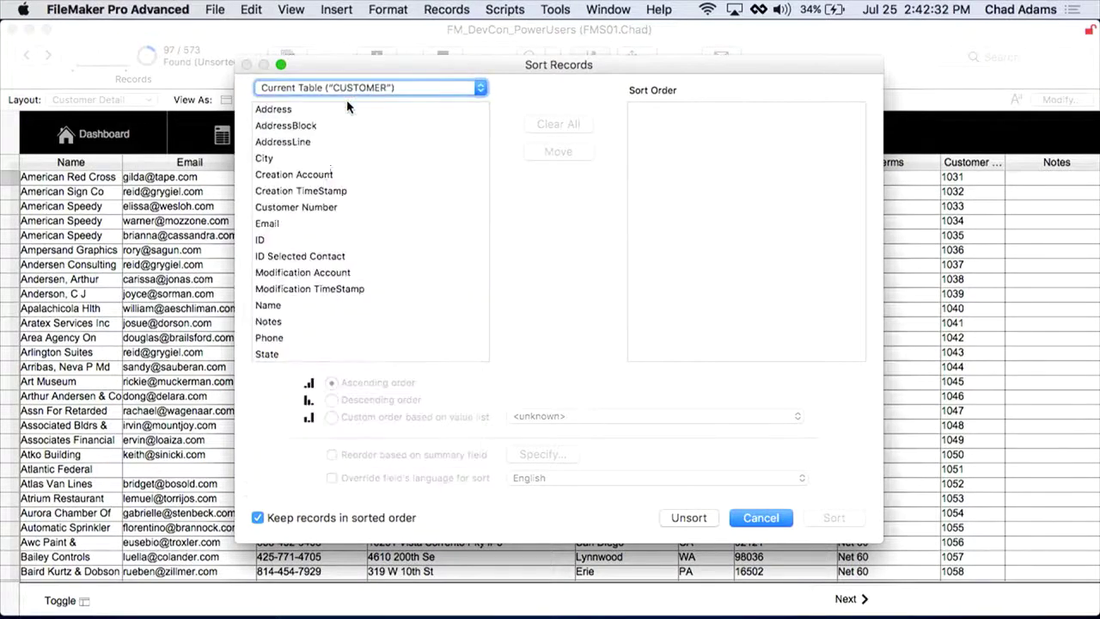
scroll(317, 183, down, 5)
scroll(318, 183, up, 5)
click(756, 519)
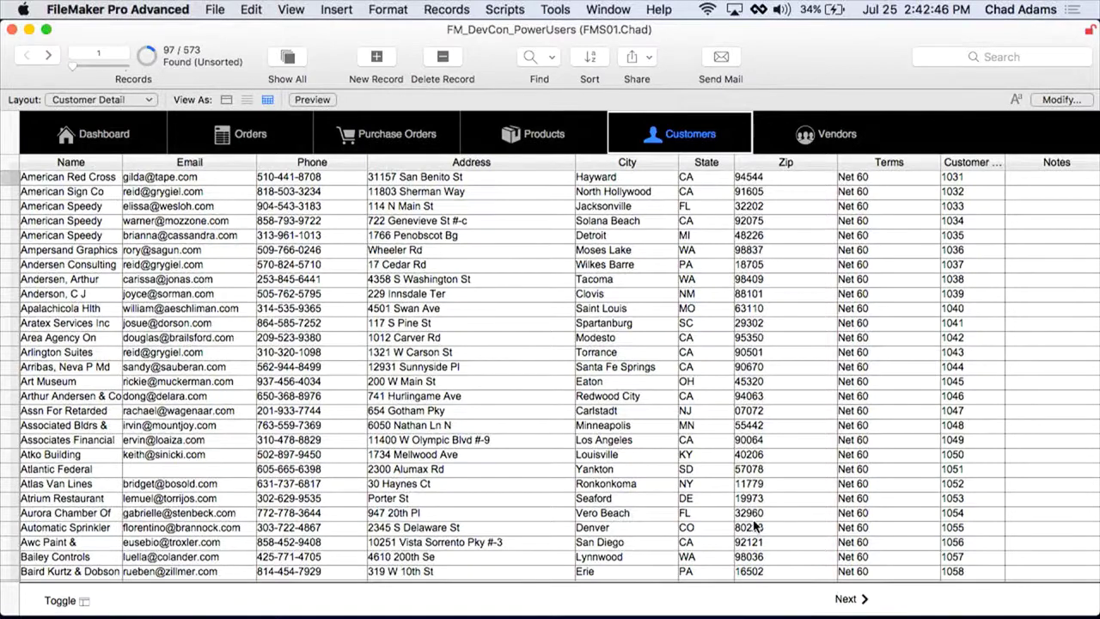
key(super+1)
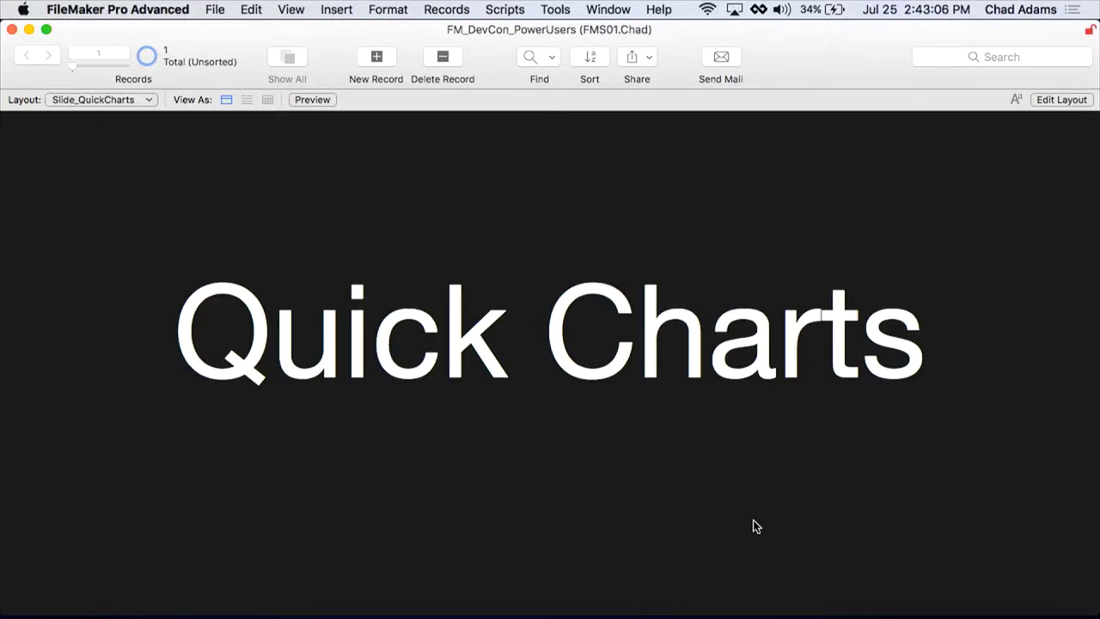
Step: Return to Customer Detail in Form View without saving the layout, and show all 573 records
click(756, 526)
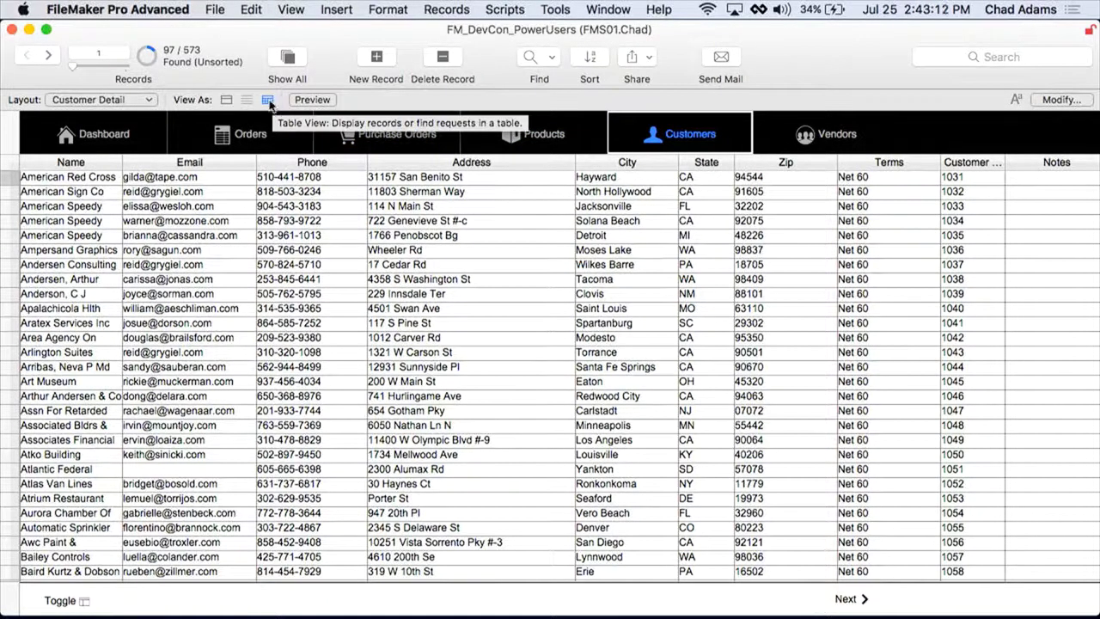
click(226, 101)
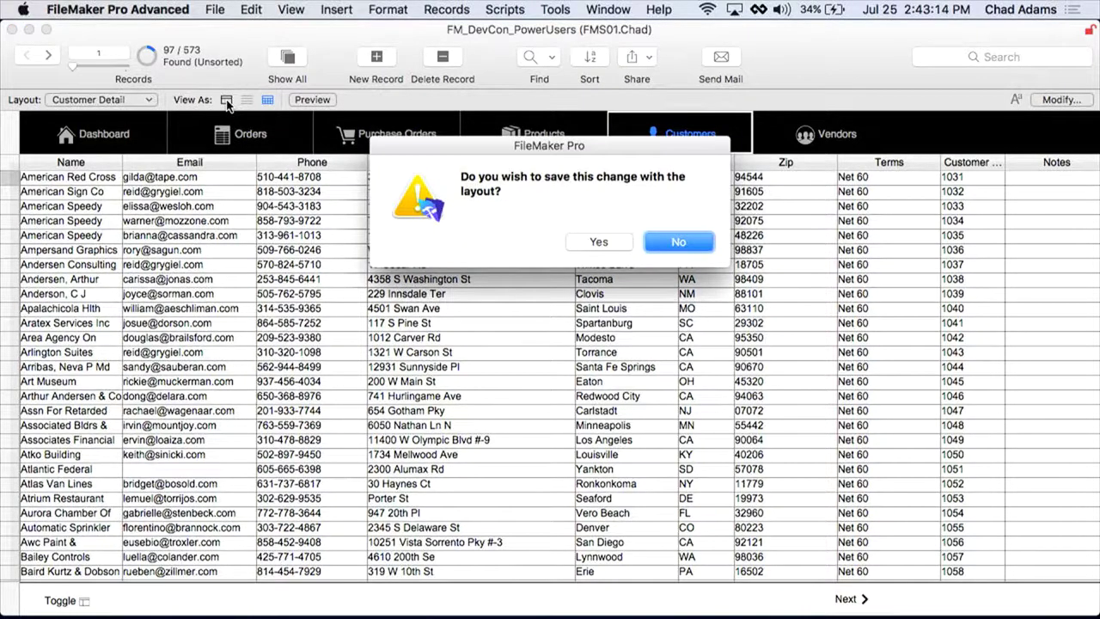
click(599, 244)
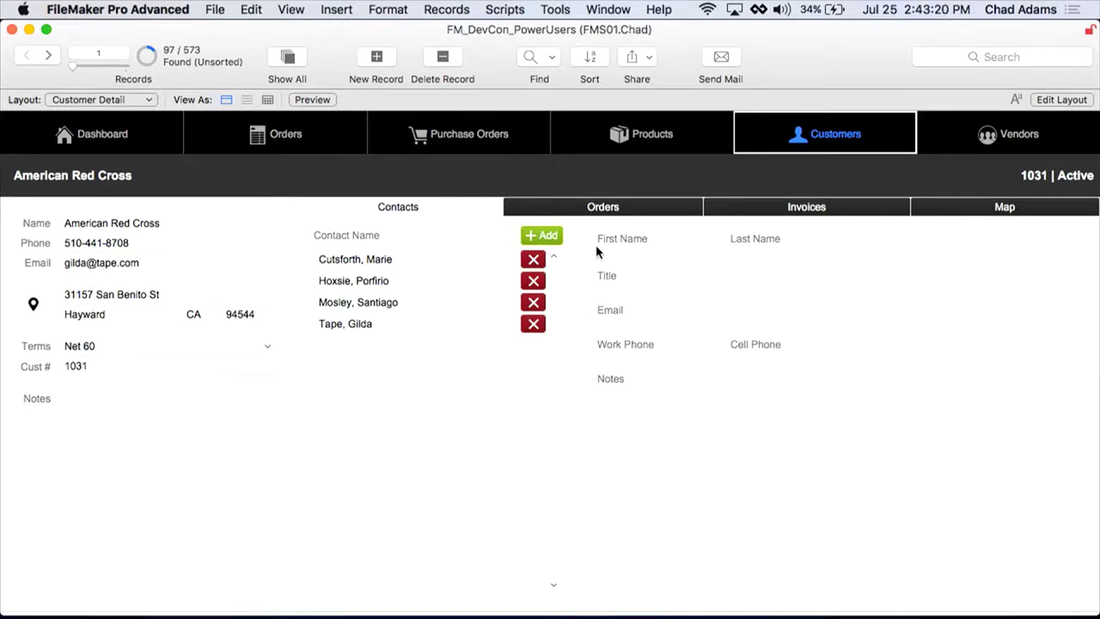
key(super+j)
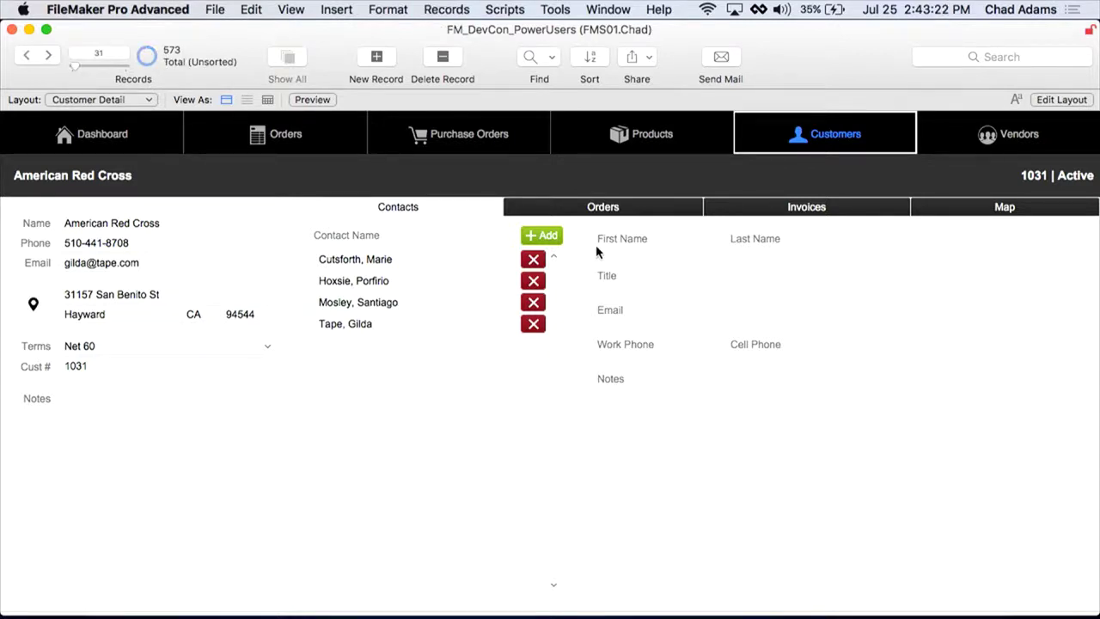
Step: Discard a first Chart by State attempt, then sort customers by State ascending
right_click(208, 318)
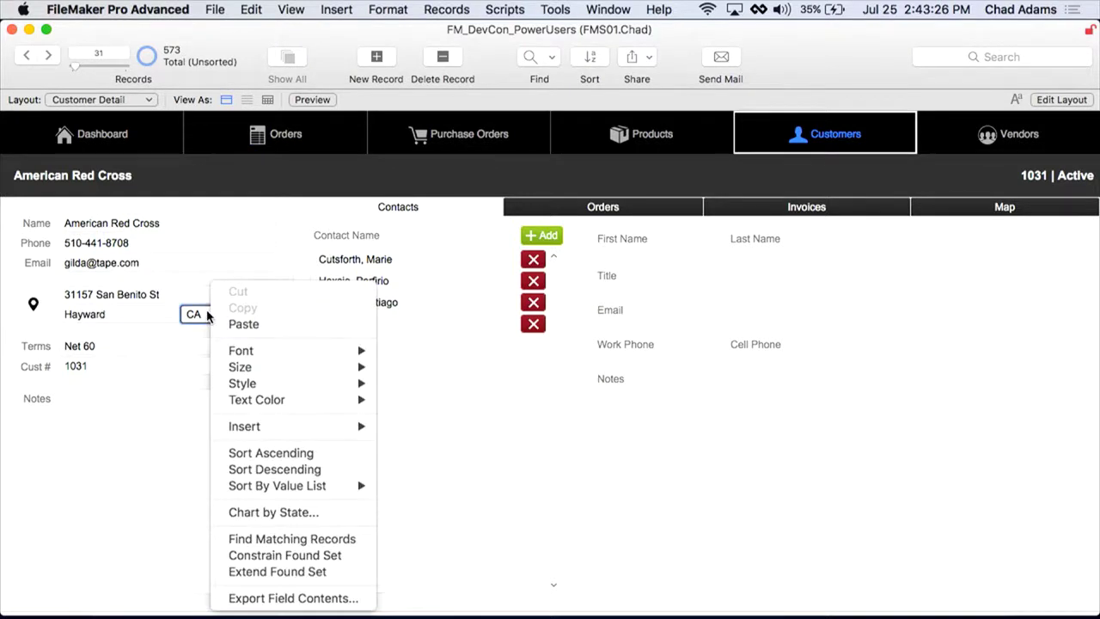
click(275, 513)
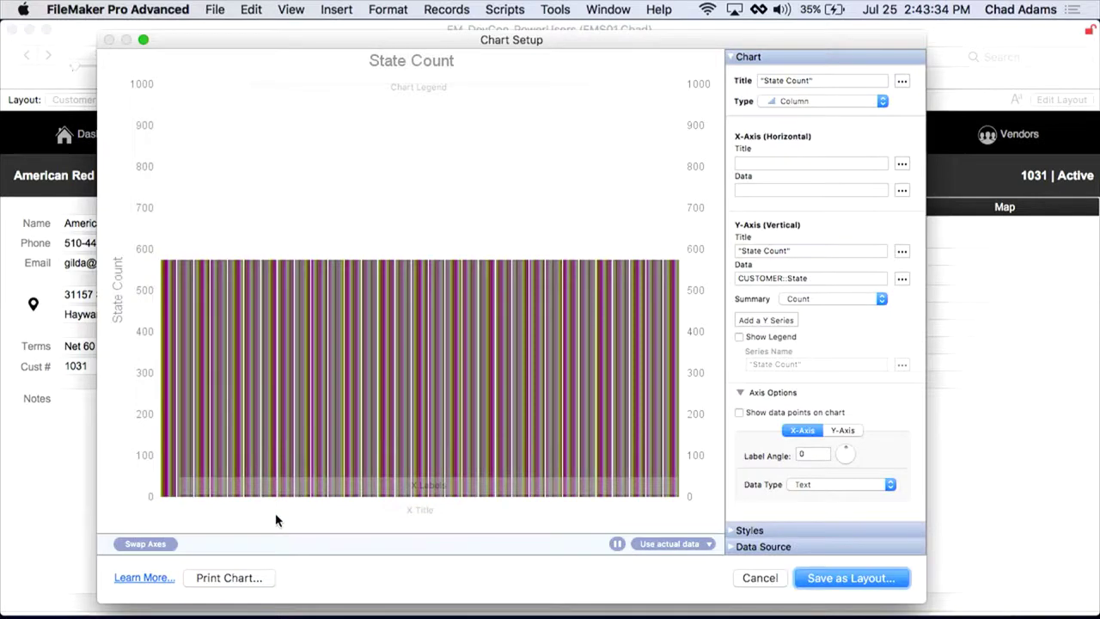
click(757, 579)
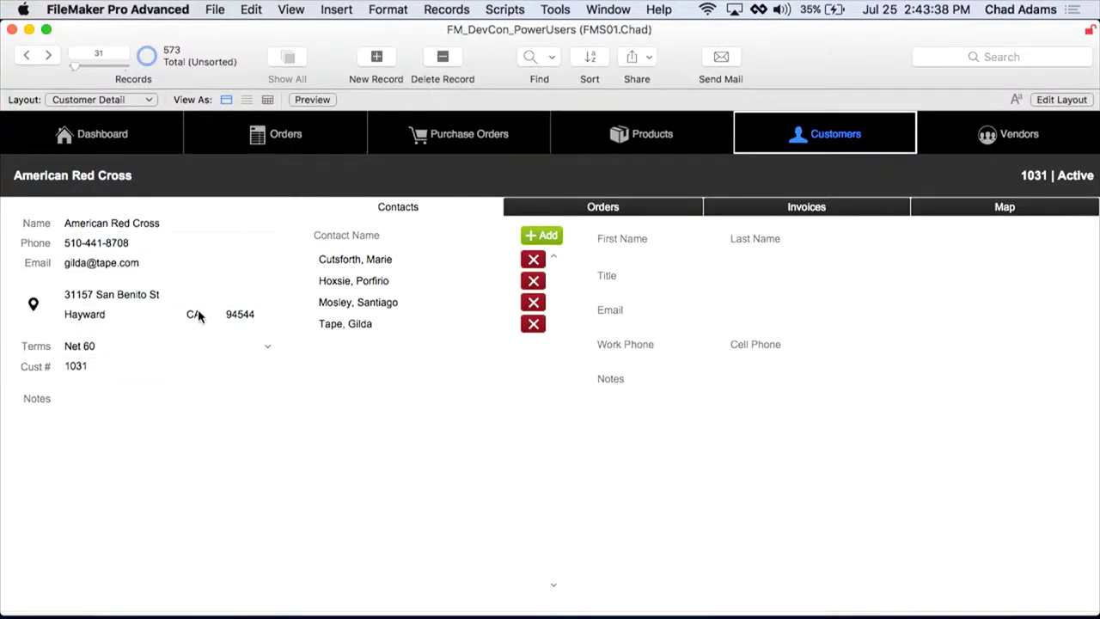
right_click(199, 315)
click(270, 452)
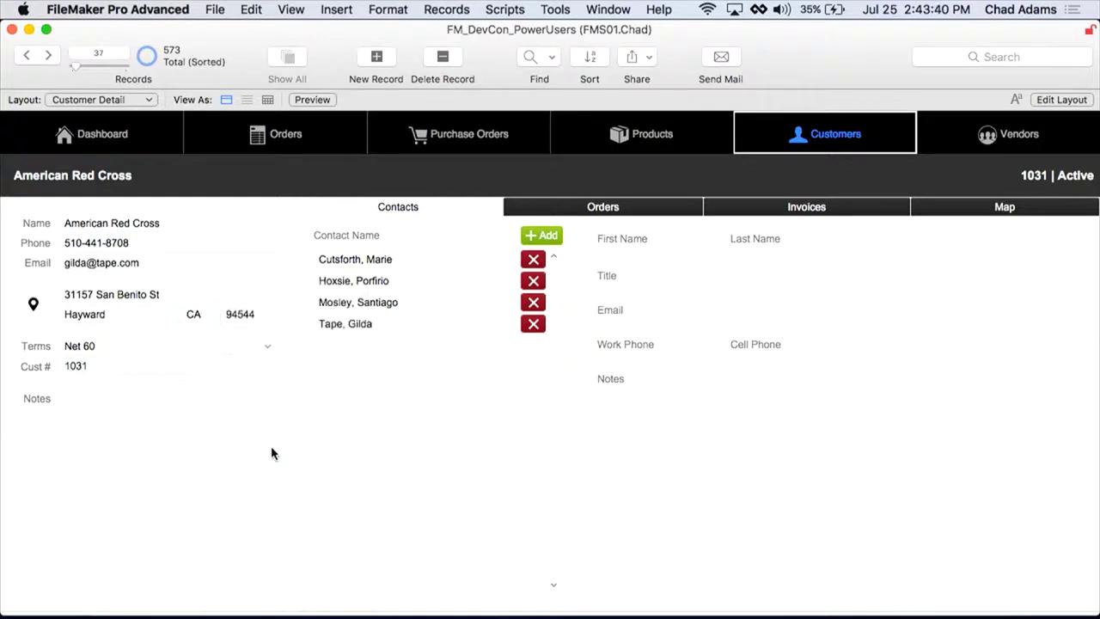
Step: Chart customers by State with the x-axis label angle set to 90
right_click(198, 313)
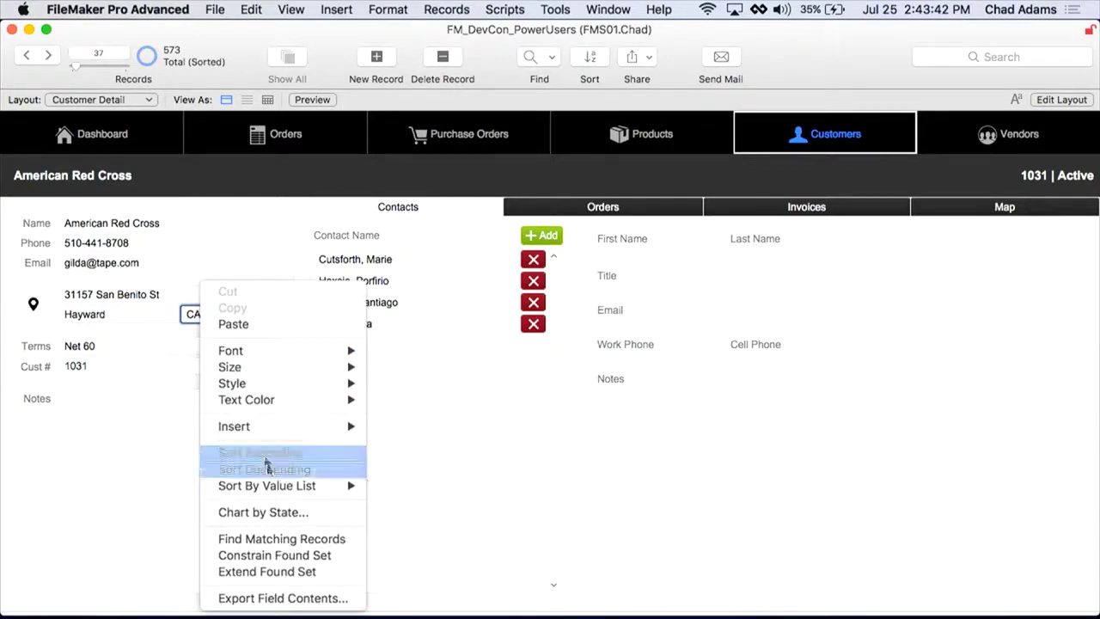
click(279, 514)
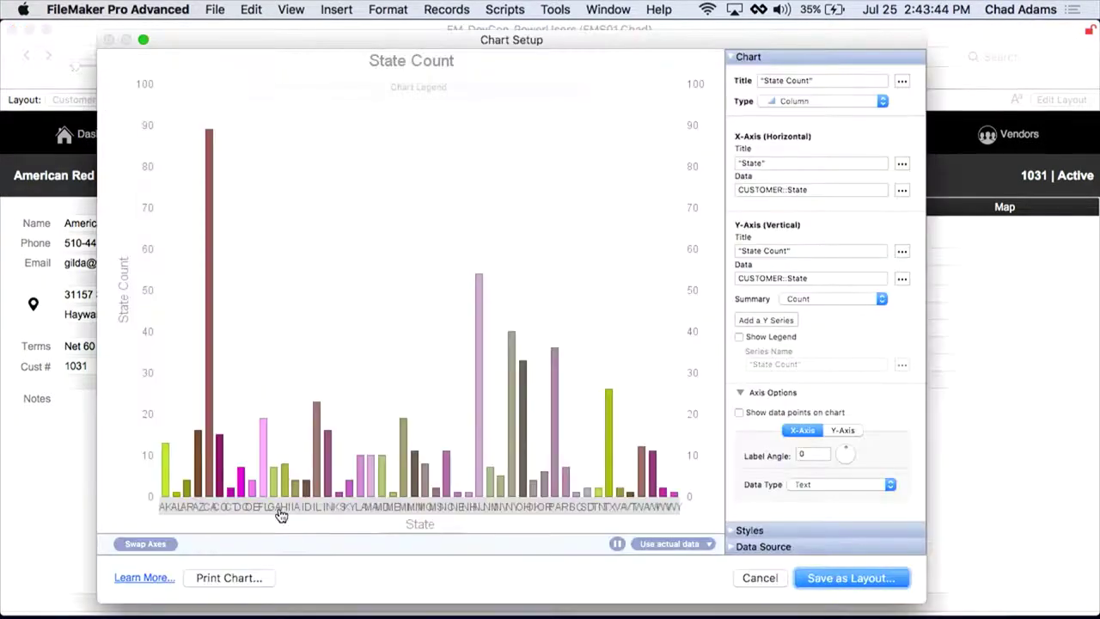
click(804, 455)
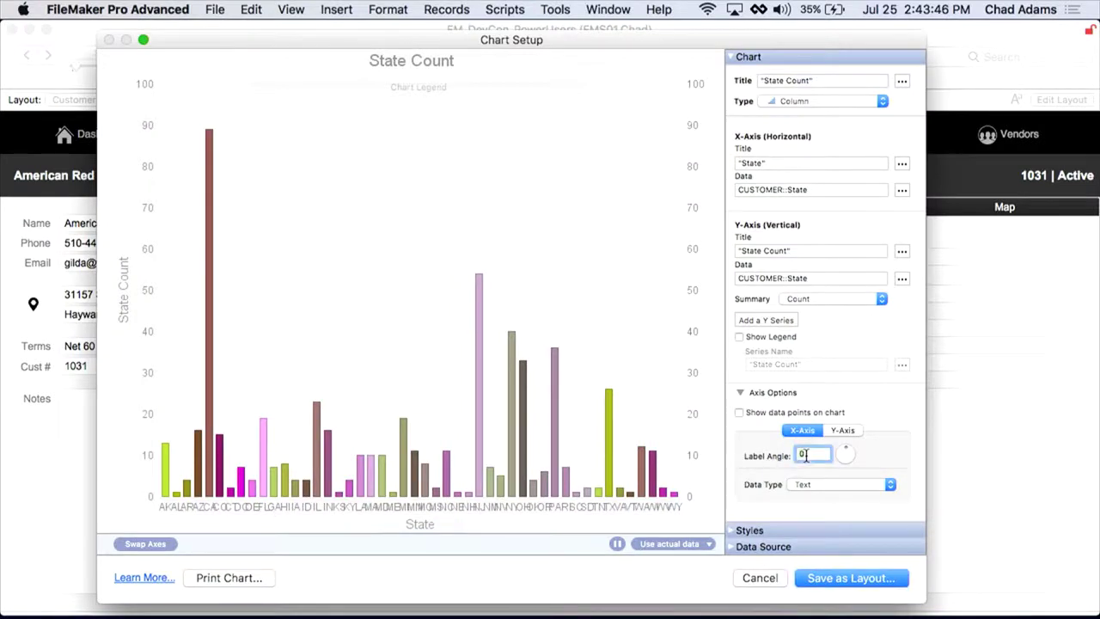
text(90)
key(Tab)
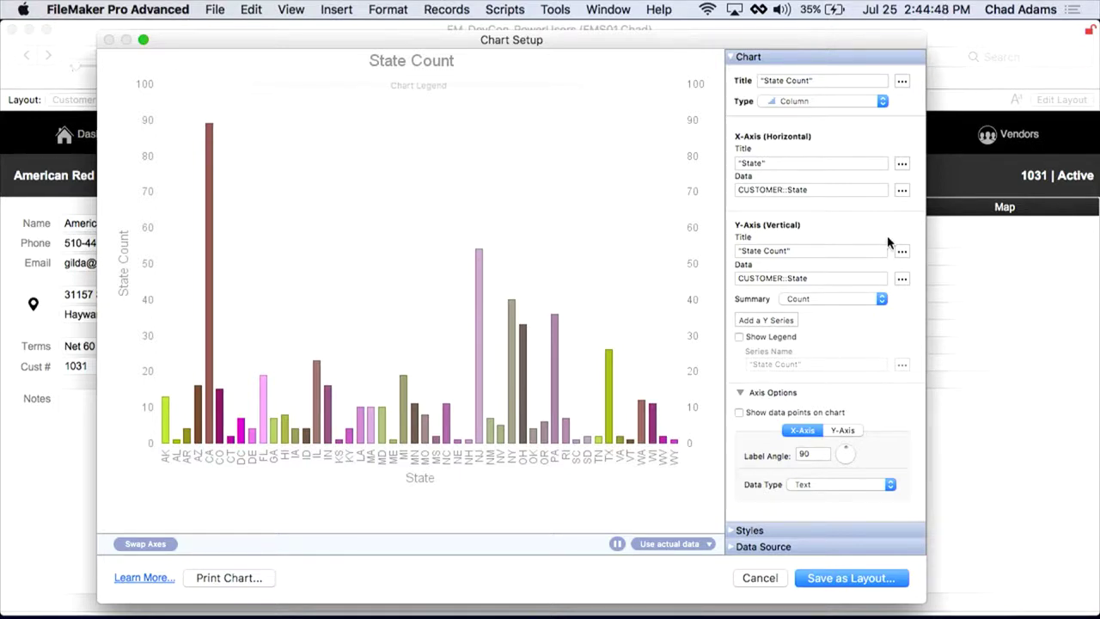
Step: Try the chart as a Pie, then switch its type back to Column
click(825, 102)
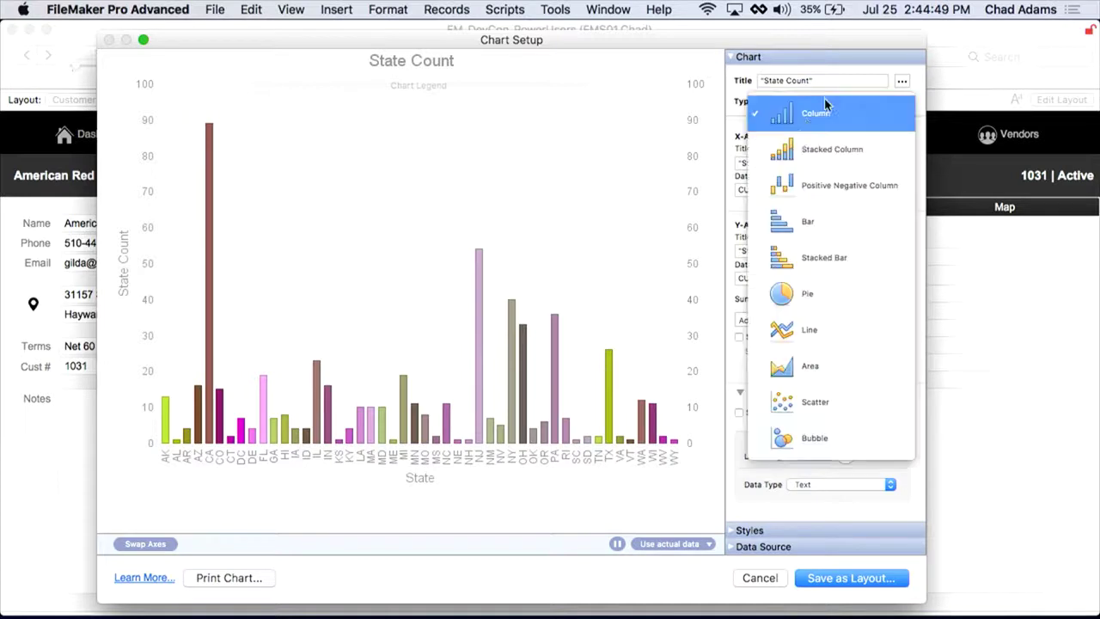
click(802, 293)
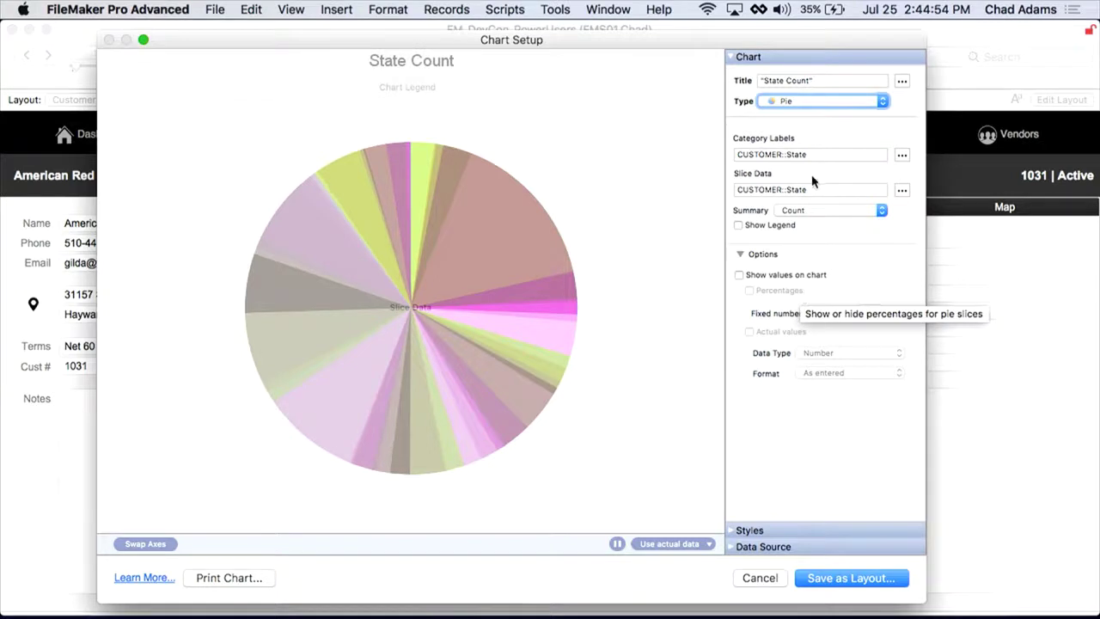
click(806, 103)
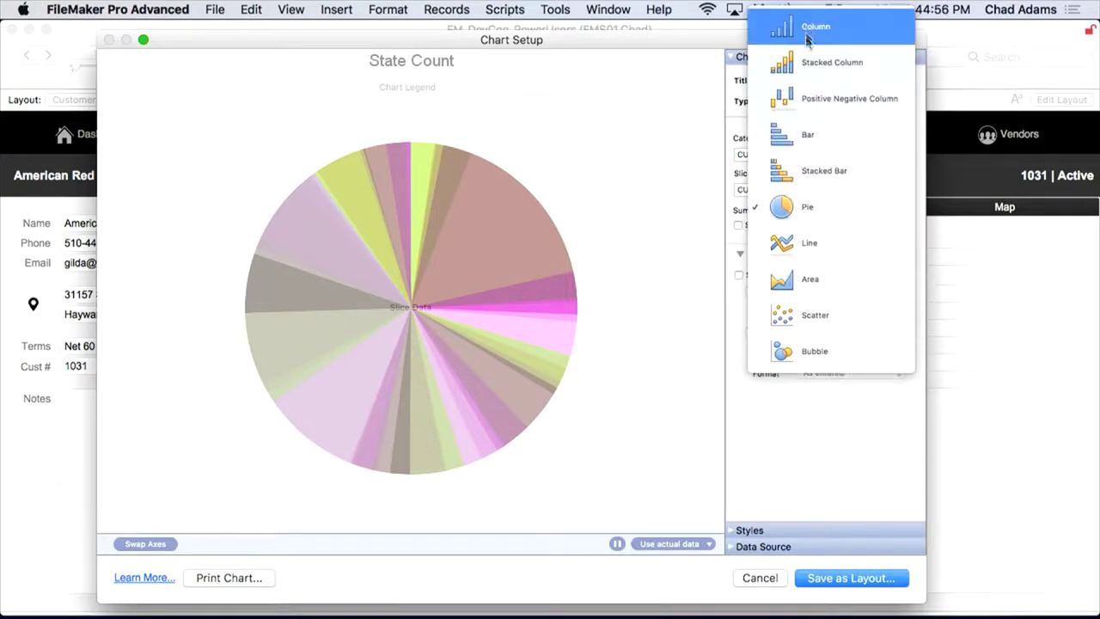
click(807, 39)
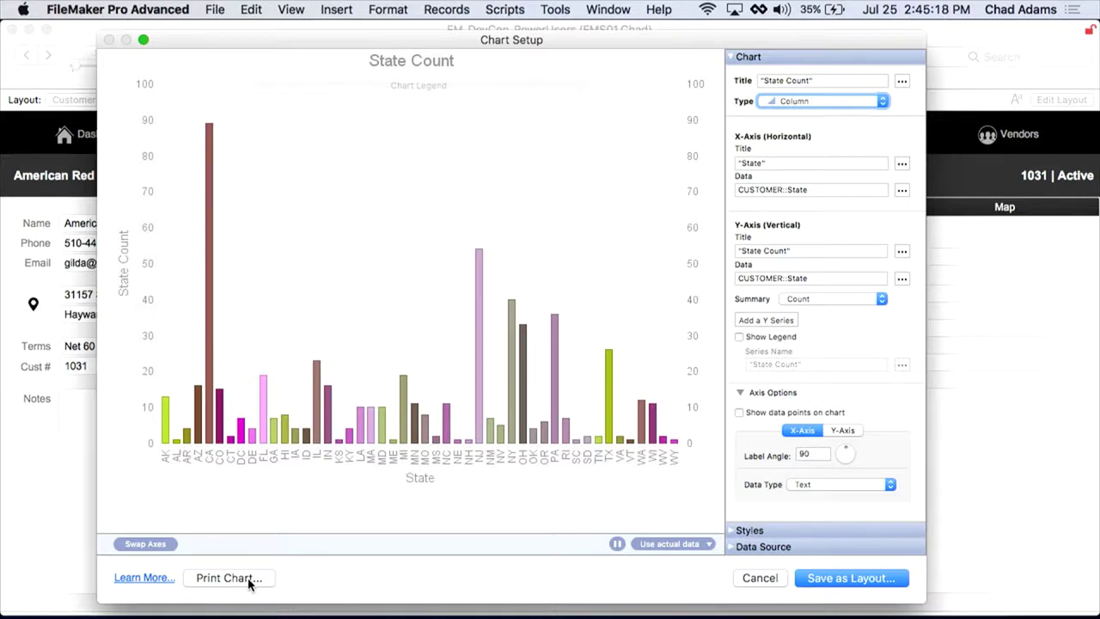
mouse_move(687, 605)
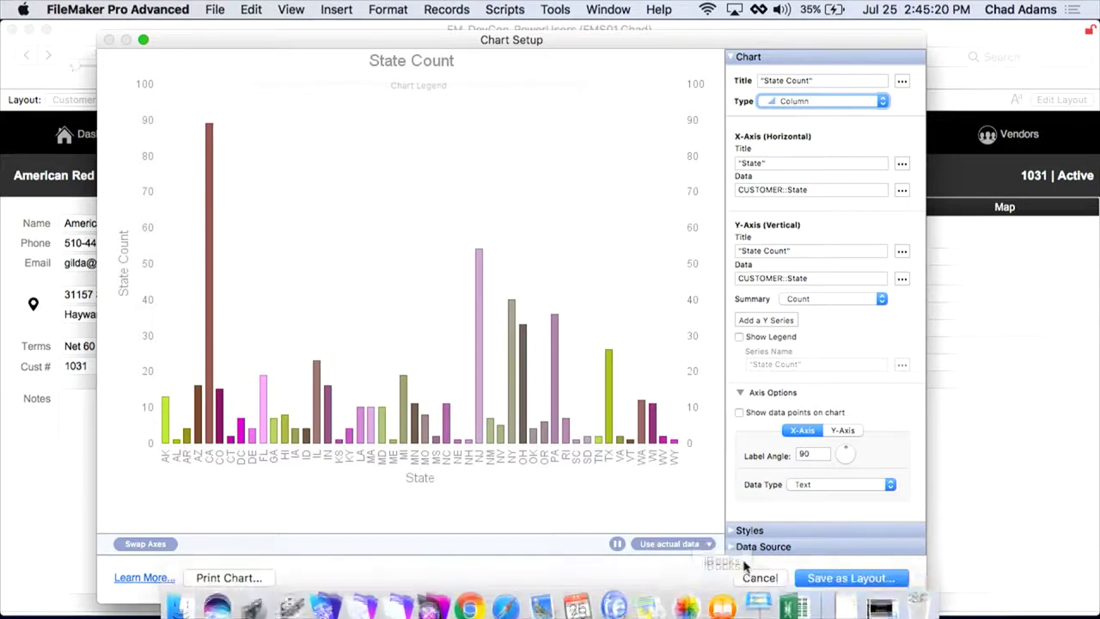
click(760, 578)
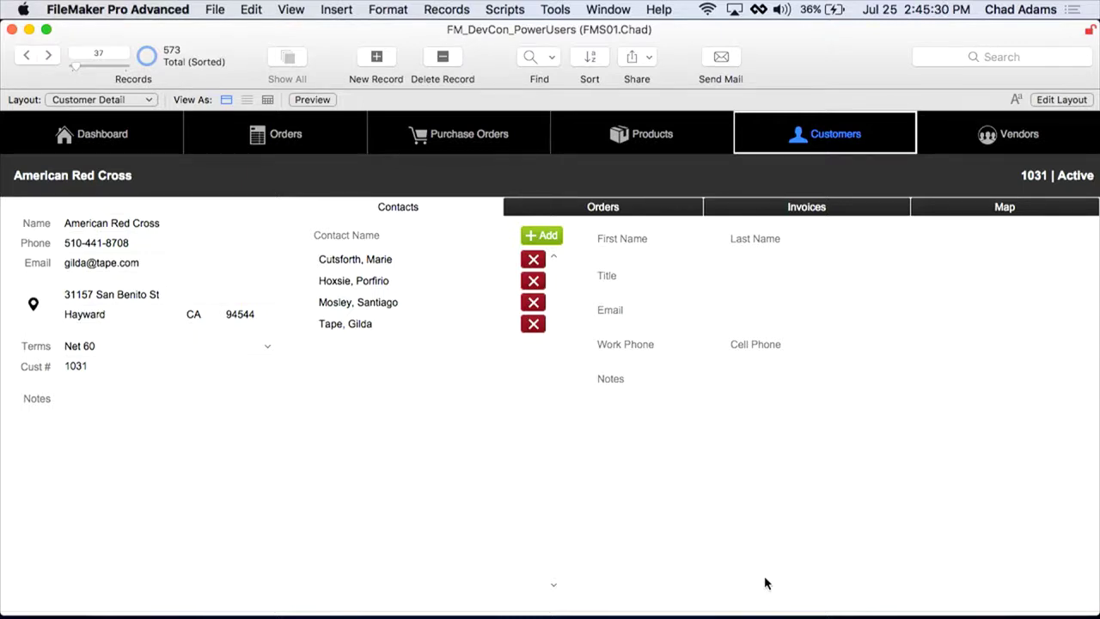
key(Page_Down)
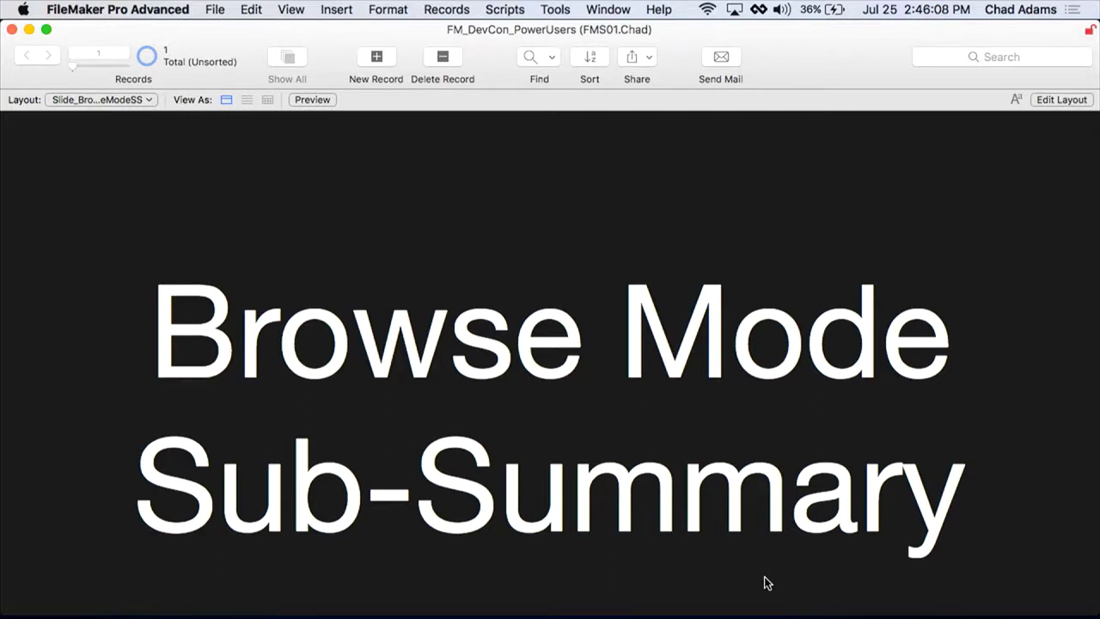
Step: Show all orders, find those with Status Open, and list the 17 found orders
key(Right)
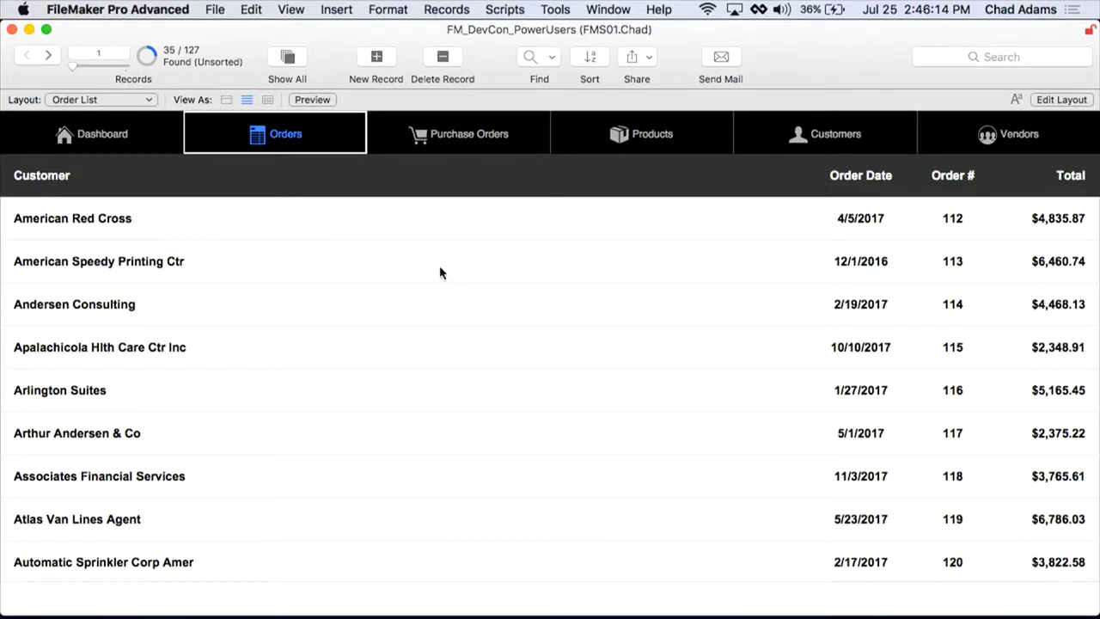
key(Right)
key(super+f)
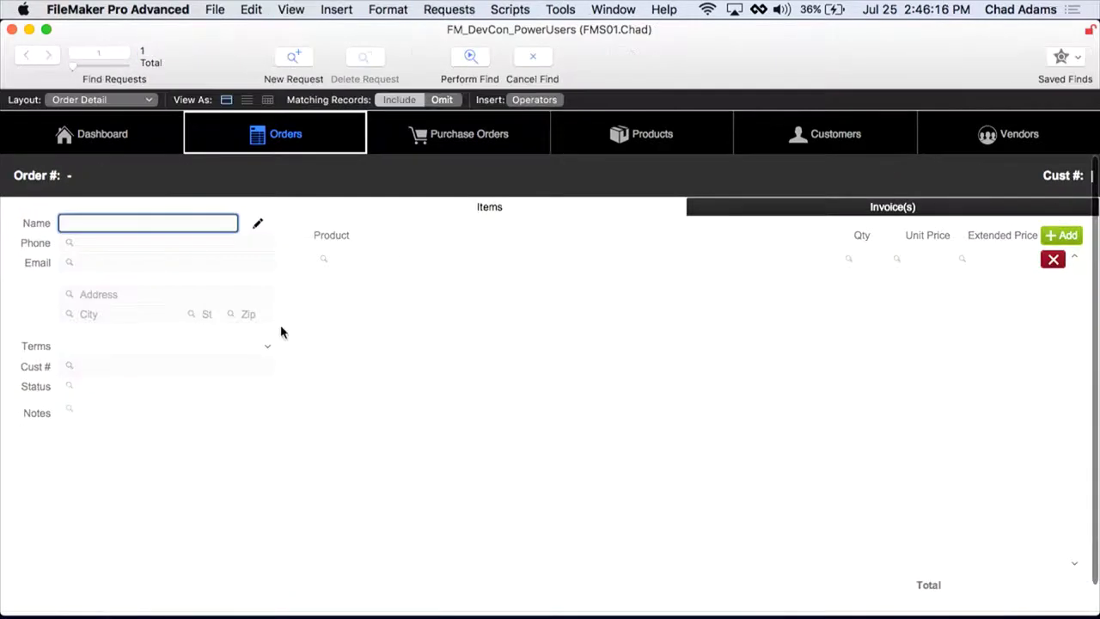
click(118, 387)
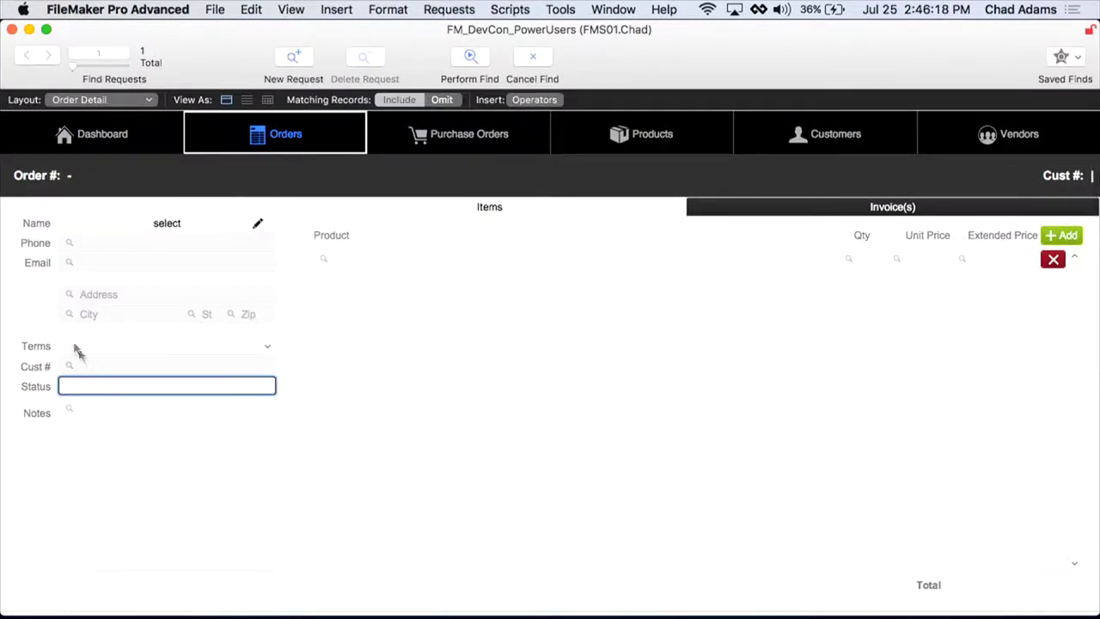
click(60, 361)
click(86, 387)
click(81, 413)
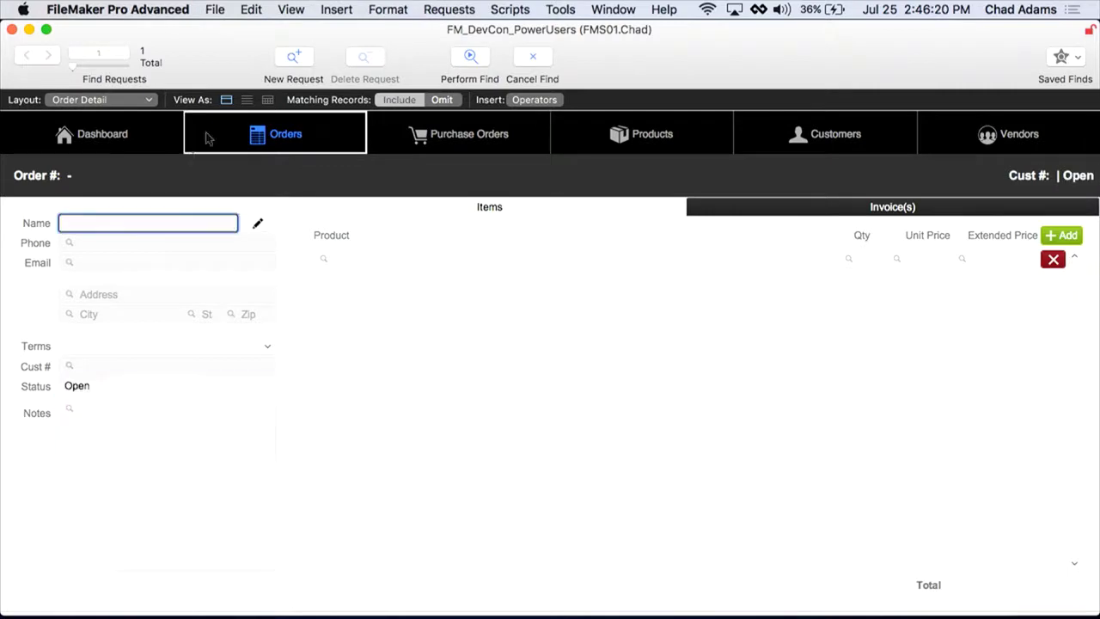
click(472, 59)
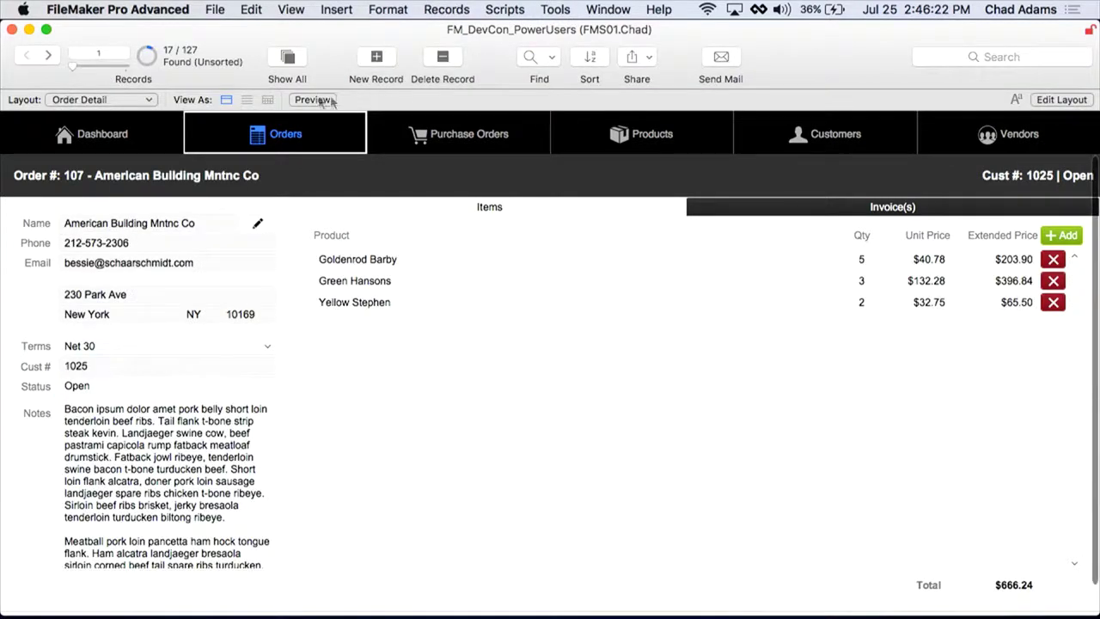
click(285, 131)
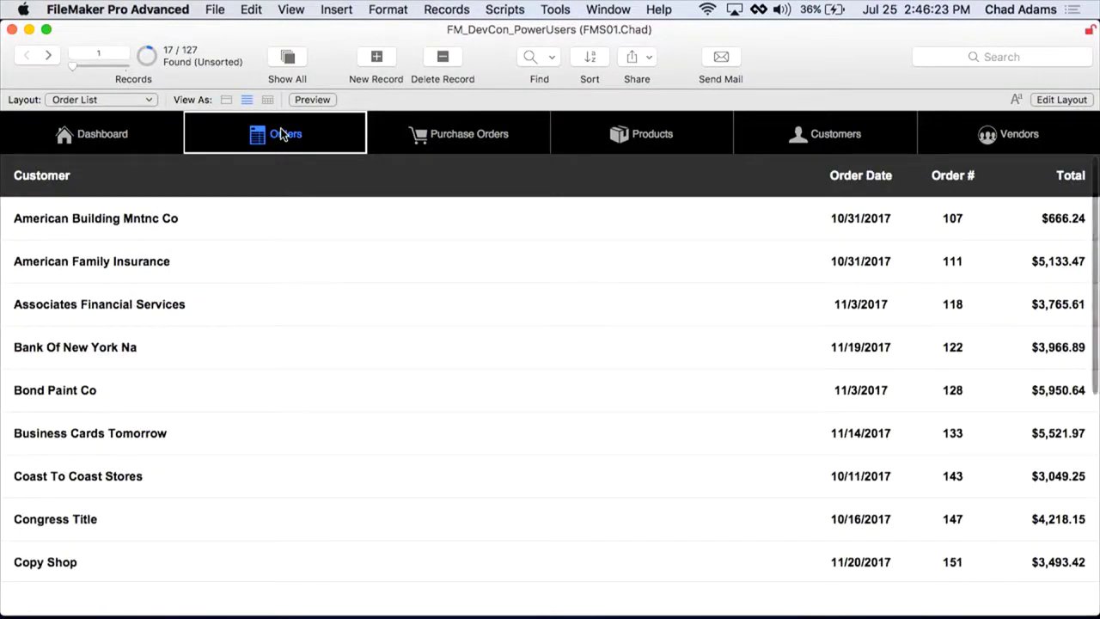
Step: Sort the found Open orders by Order Date and scroll through them
click(866, 175)
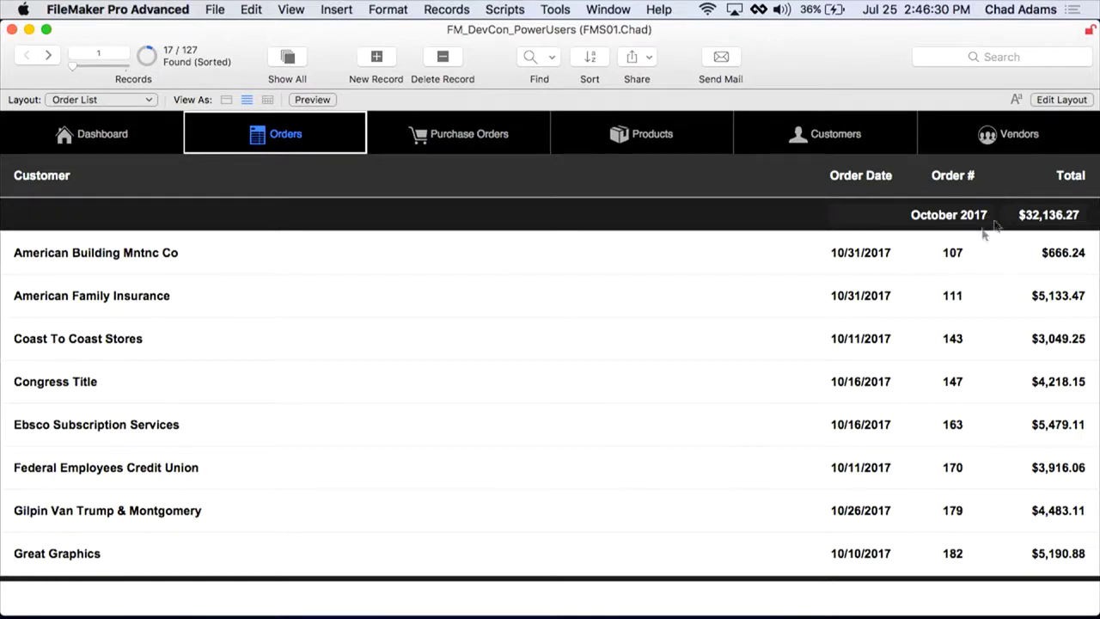
scroll(936, 238, down, 5)
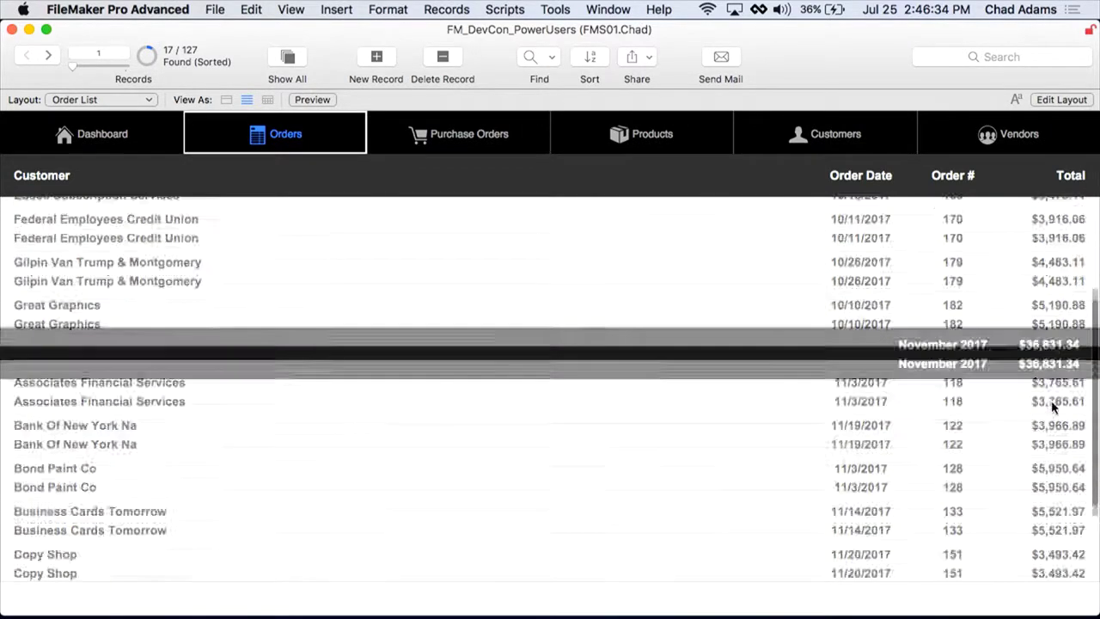
scroll(1009, 409, down, 5)
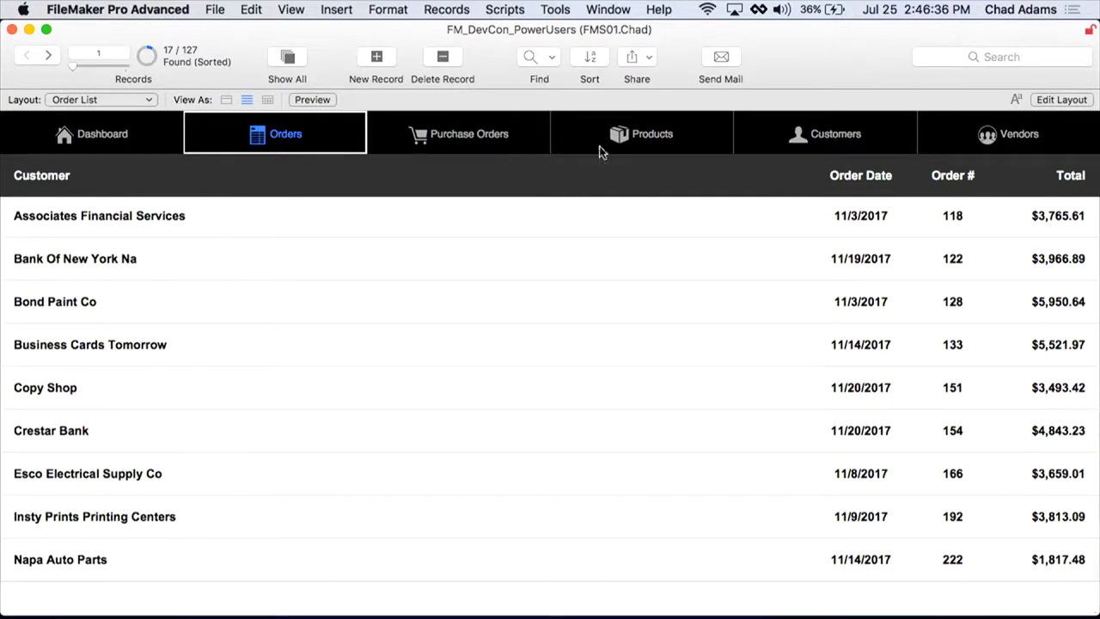
Step: Show all 127 orders sorted by Order Date, review the monthly totals, then enter Layout mode
click(287, 62)
scroll(762, 311, up, 3)
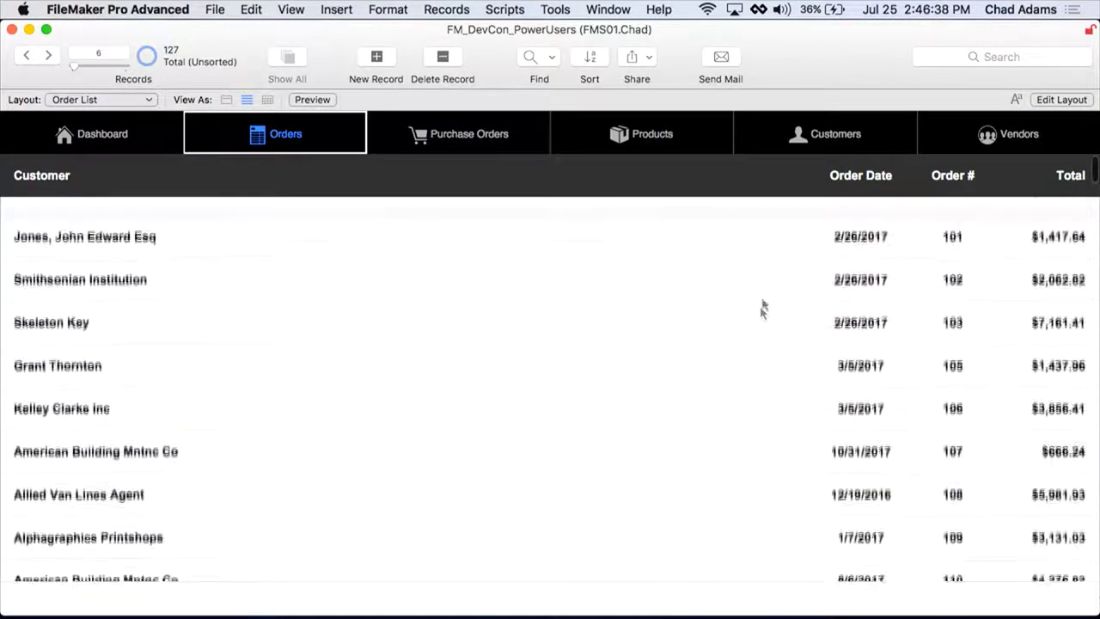
click(859, 174)
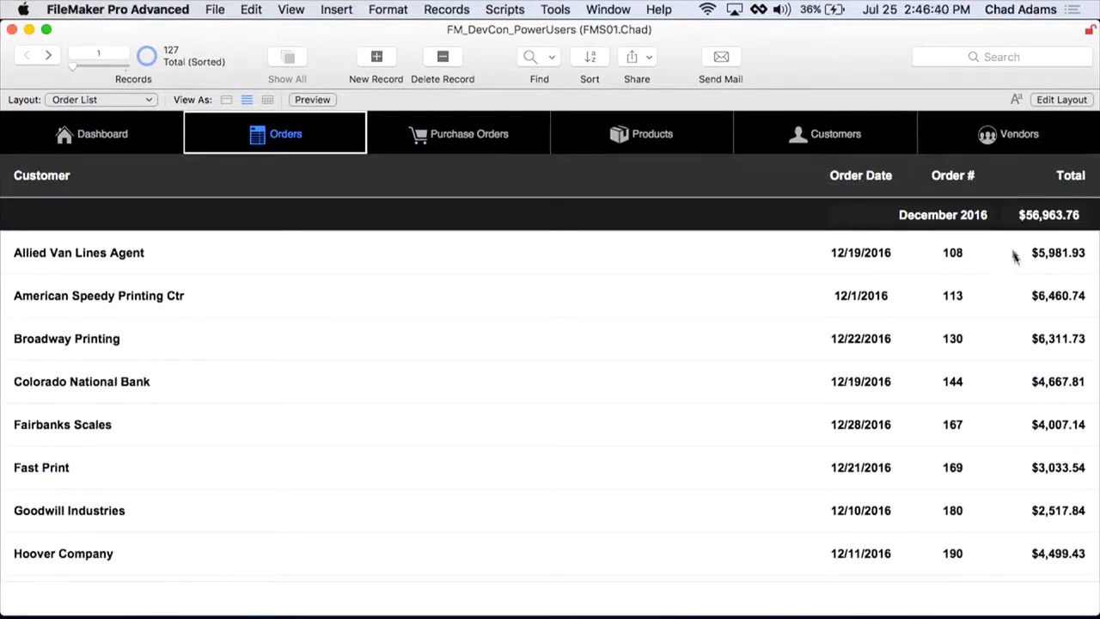
scroll(1019, 262, down, 6)
scroll(1016, 269, down, 15)
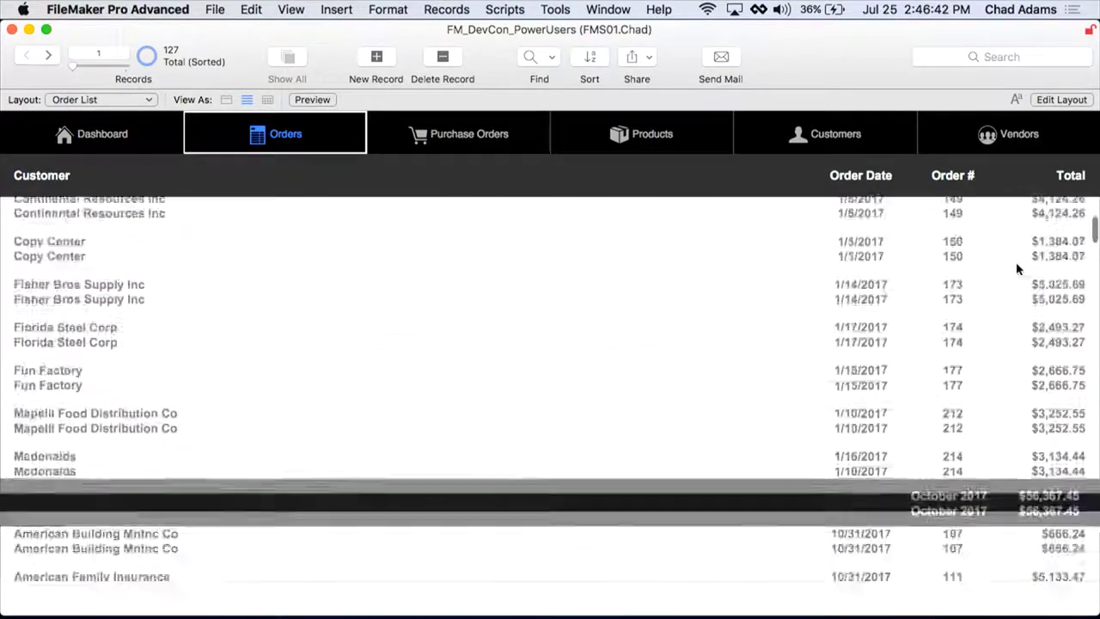
scroll(1016, 269, down, 5)
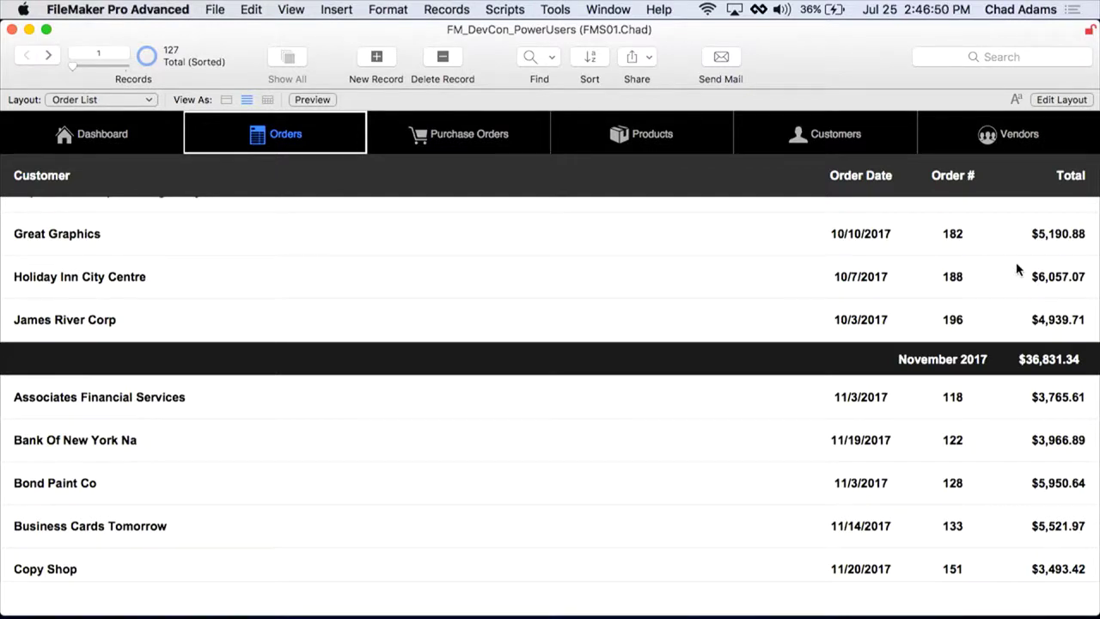
key(super+l)
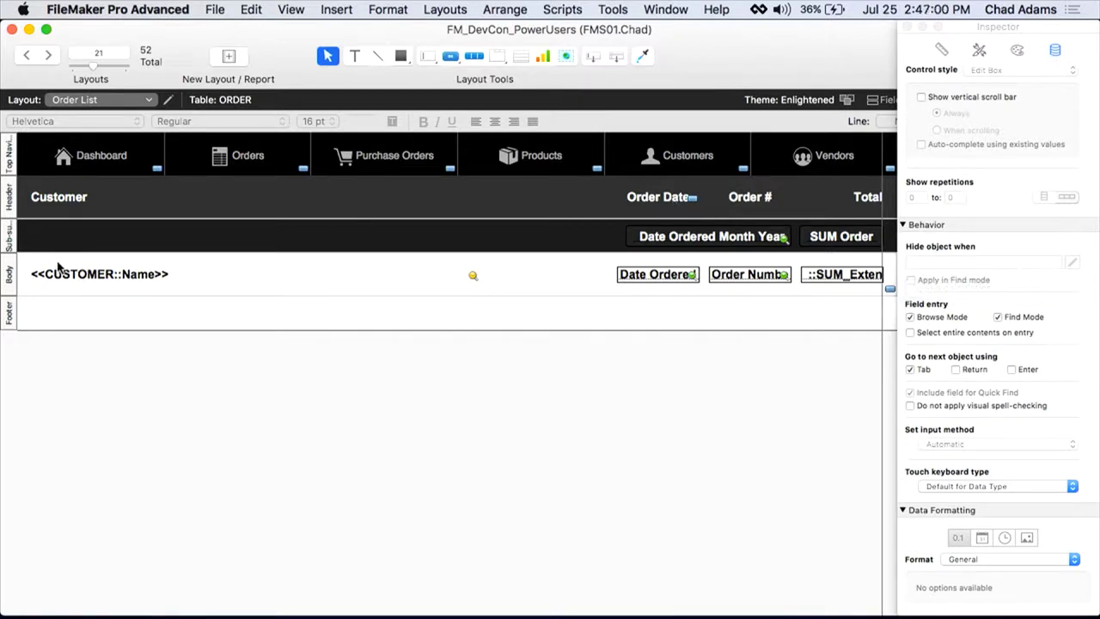
Step: Duplicate the Order List layout and delete its Body part along with its fields
click(443, 9)
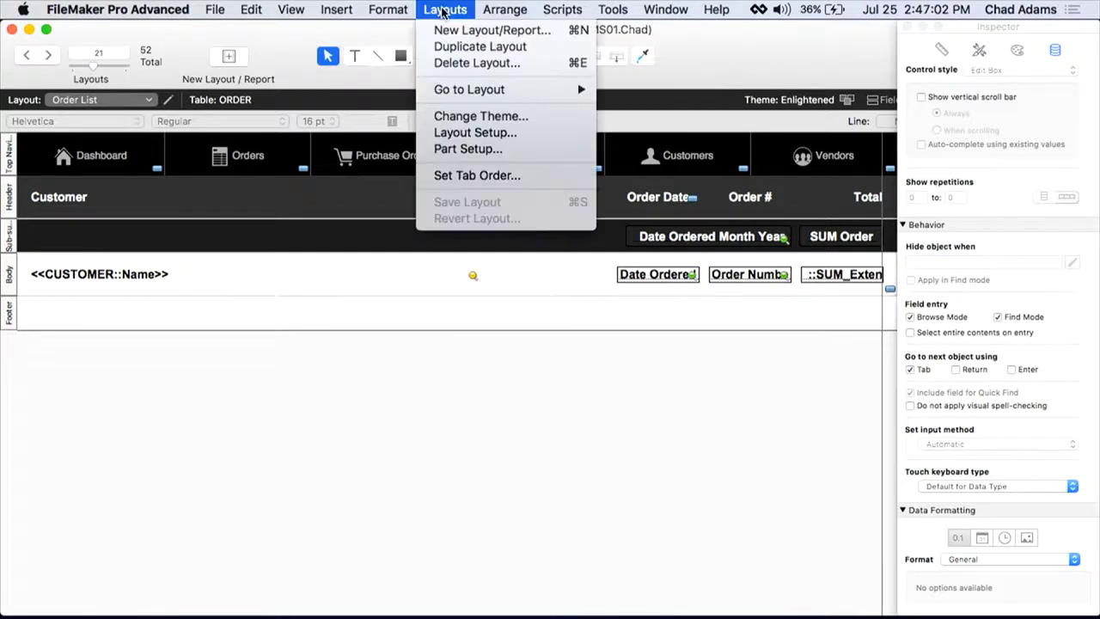
click(454, 48)
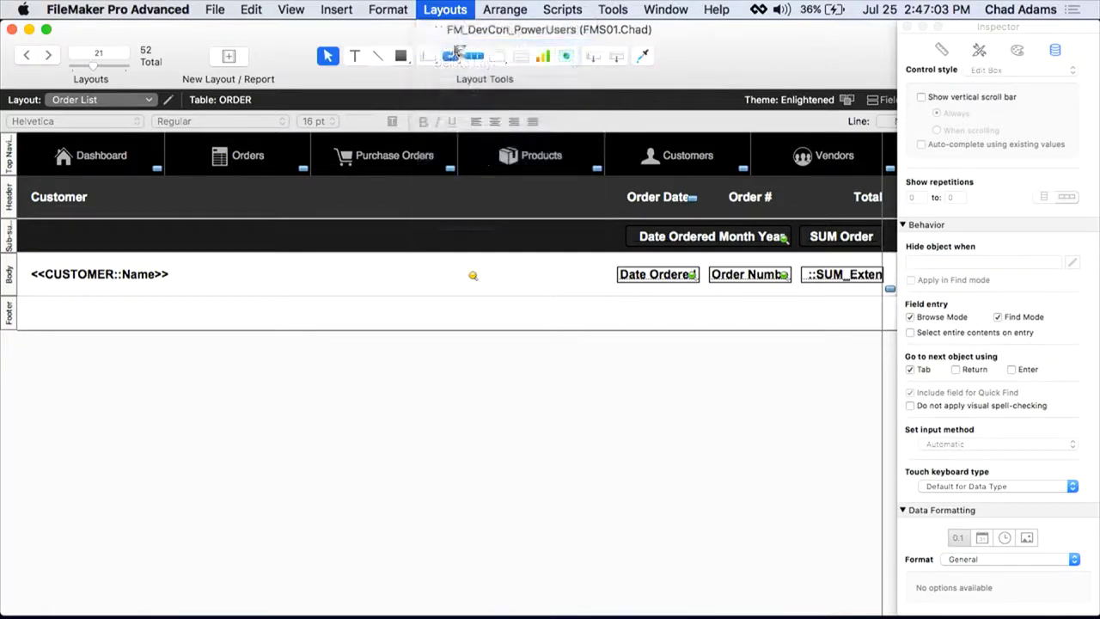
click(11, 281)
key(BackSpace)
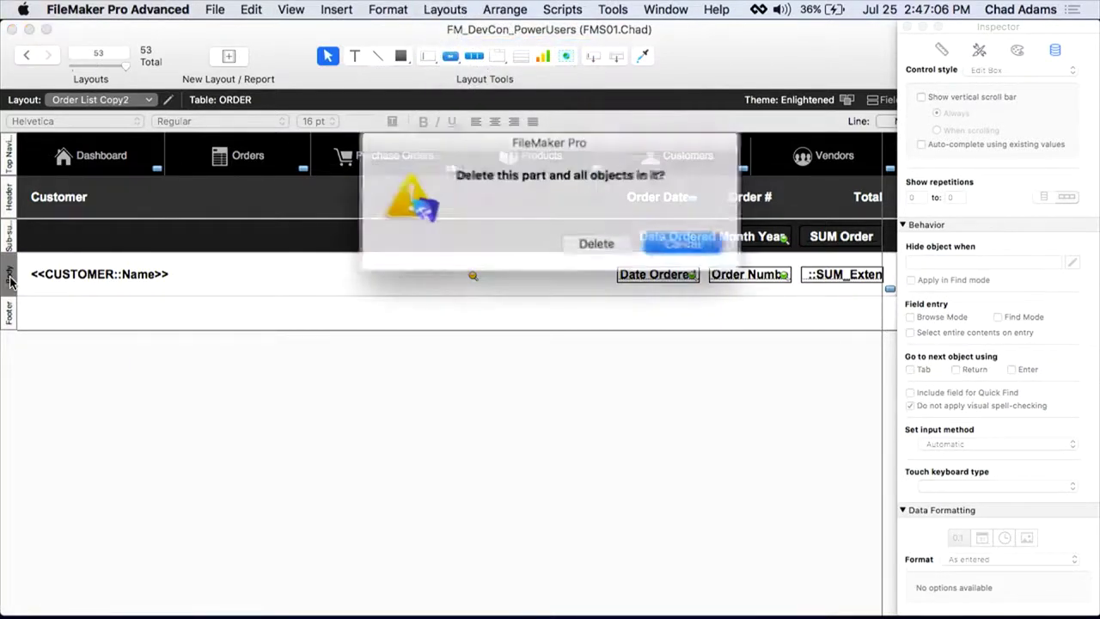
click(593, 241)
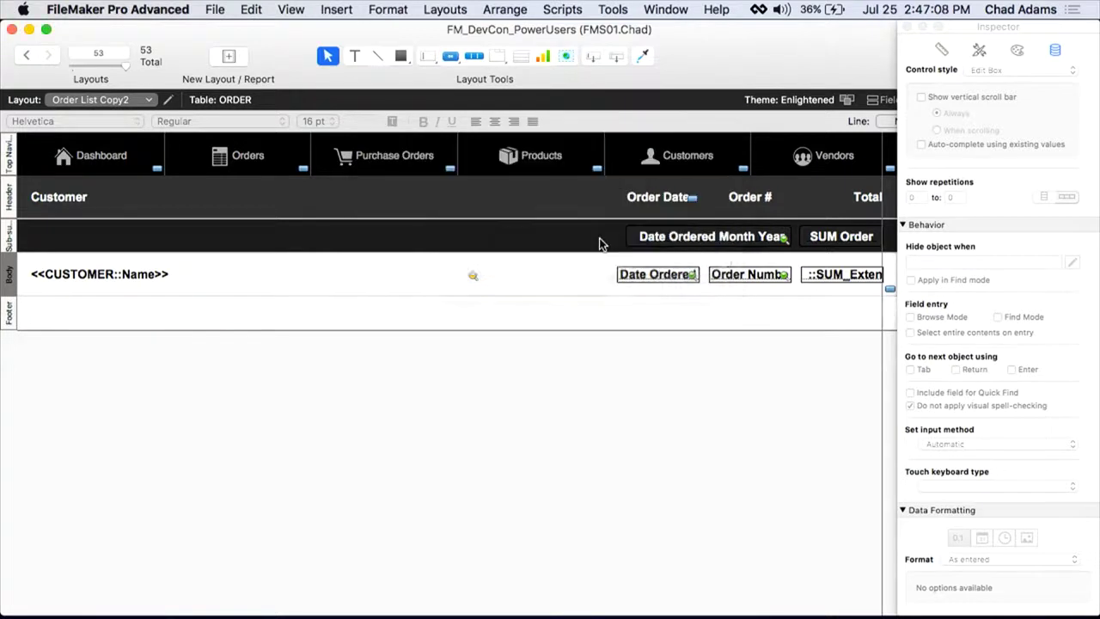
Step: Move the Date Ordered Month Year and SUM Order fields left toward the middle
click(712, 238)
shift+click(816, 239)
drag(816, 239, 501, 243)
Step: Remove the dark fill from the sub-summary part
click(12, 241)
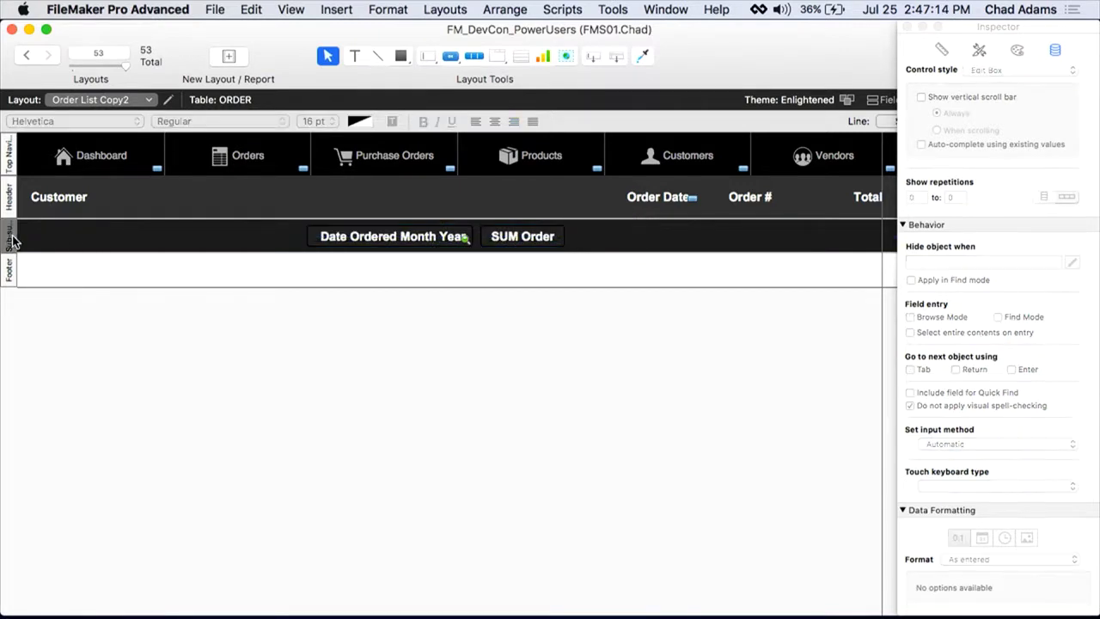
click(12, 241)
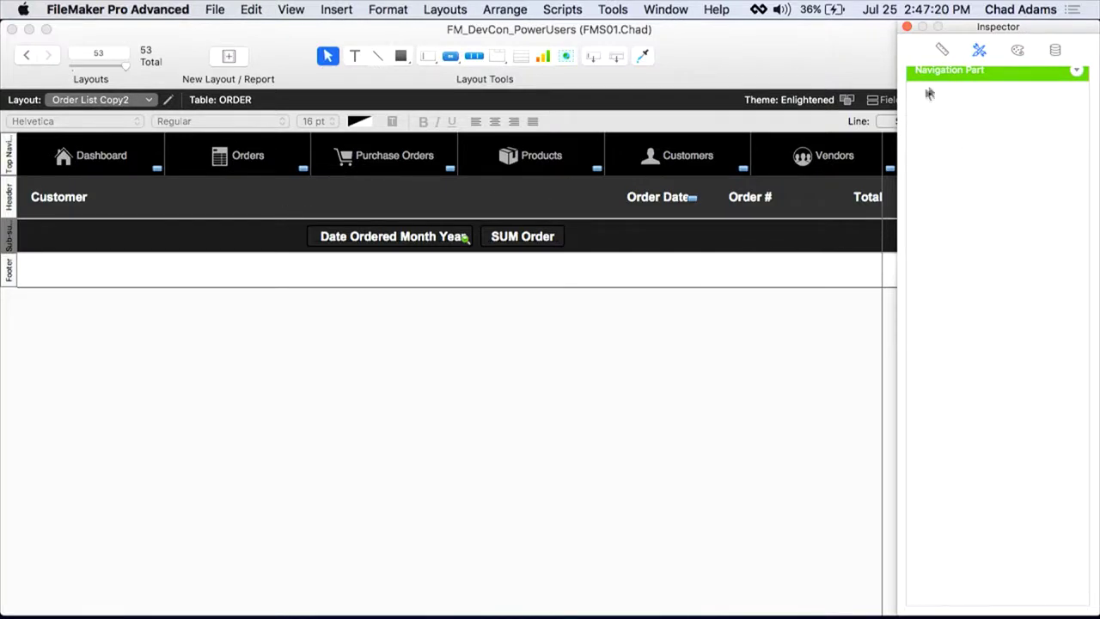
scroll(934, 93, up, 1)
scroll(934, 93, down, 1)
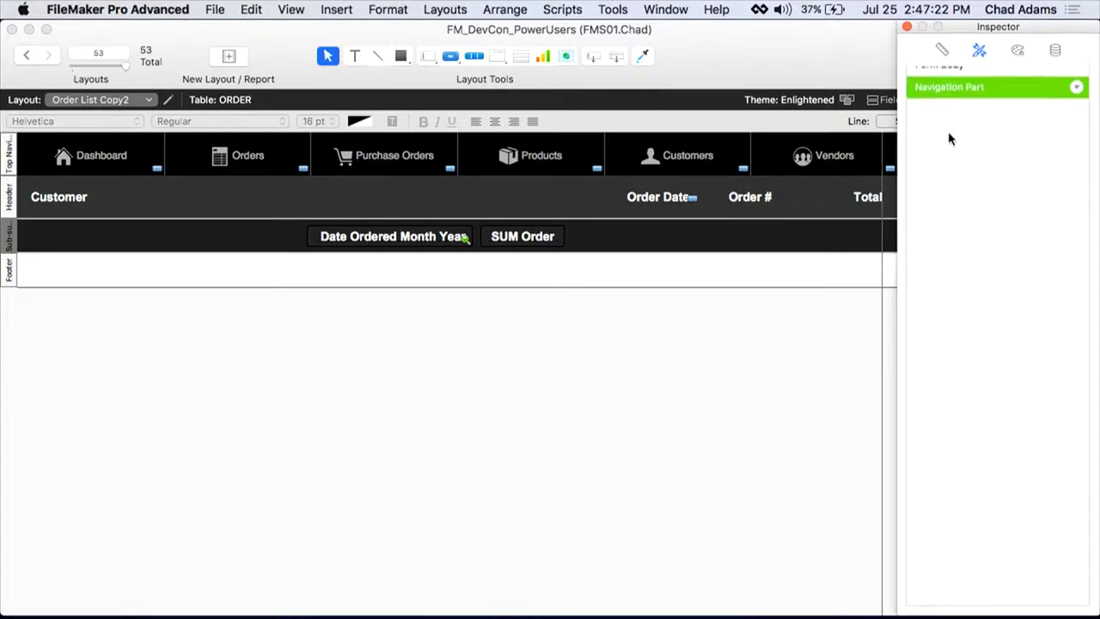
drag(956, 35, 748, 110)
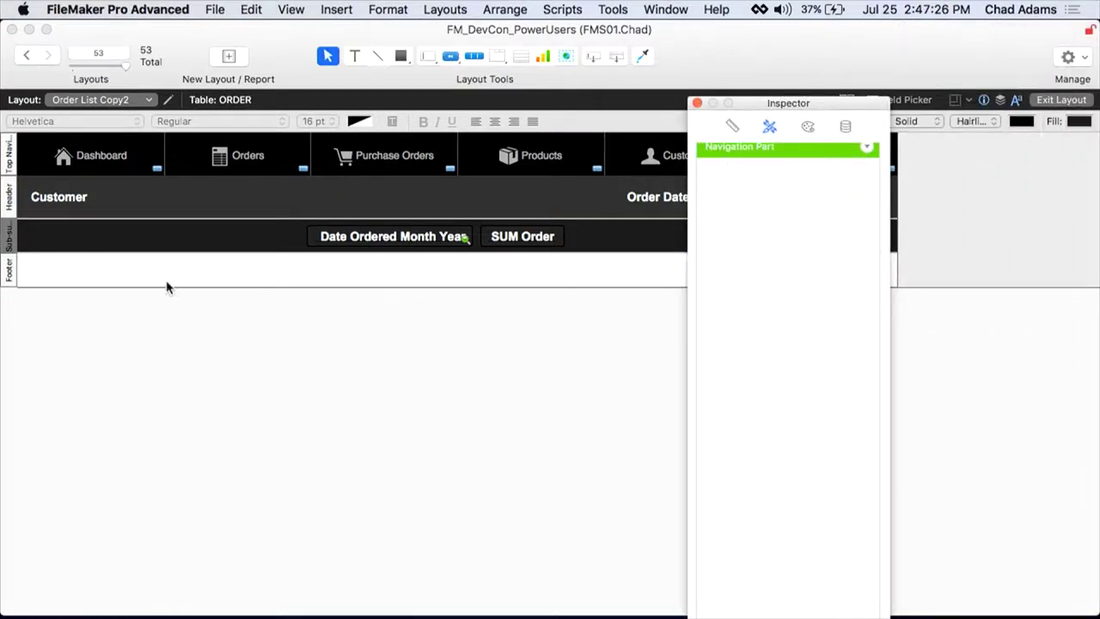
click(1080, 121)
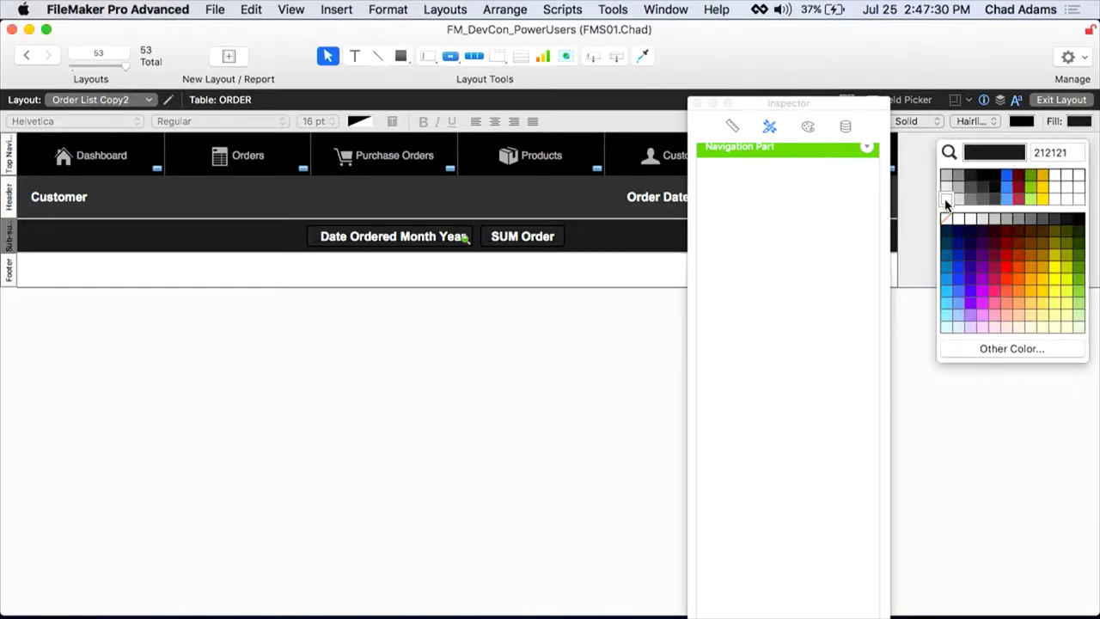
click(945, 219)
Step: Give both summary fields the No Edit Default style and a white fill, then return to Browse mode
click(537, 241)
shift+click(463, 237)
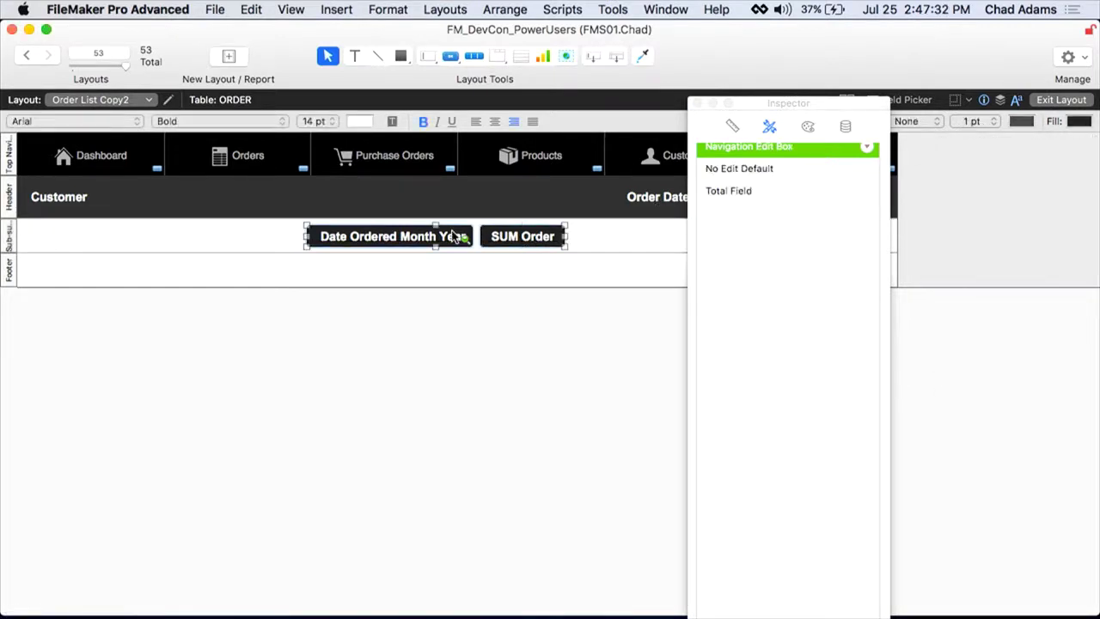
click(744, 176)
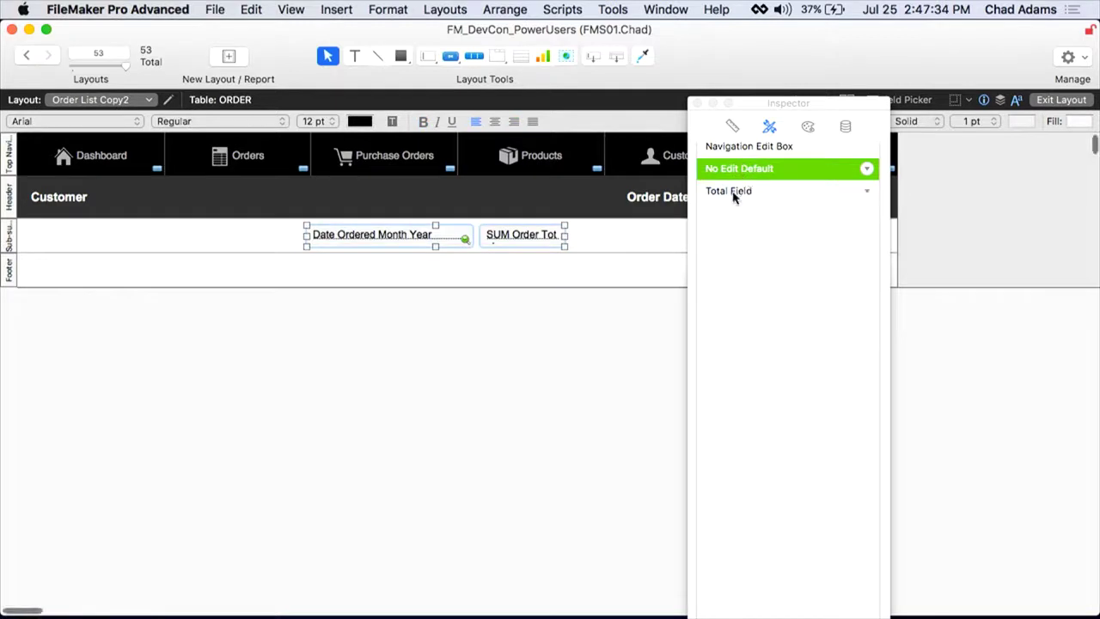
click(1072, 122)
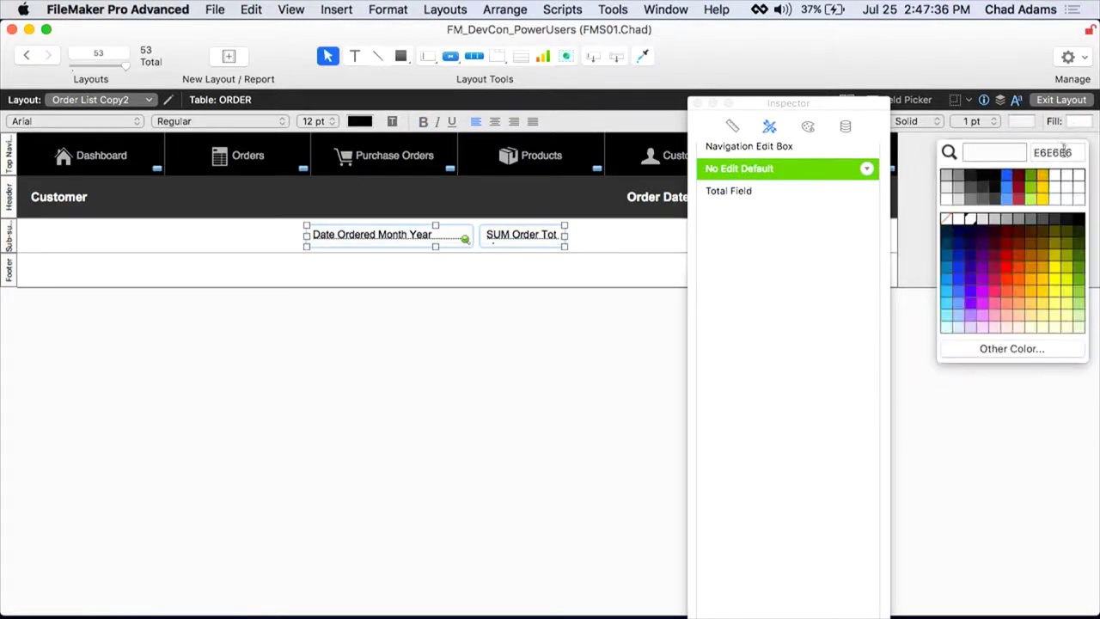
click(1078, 176)
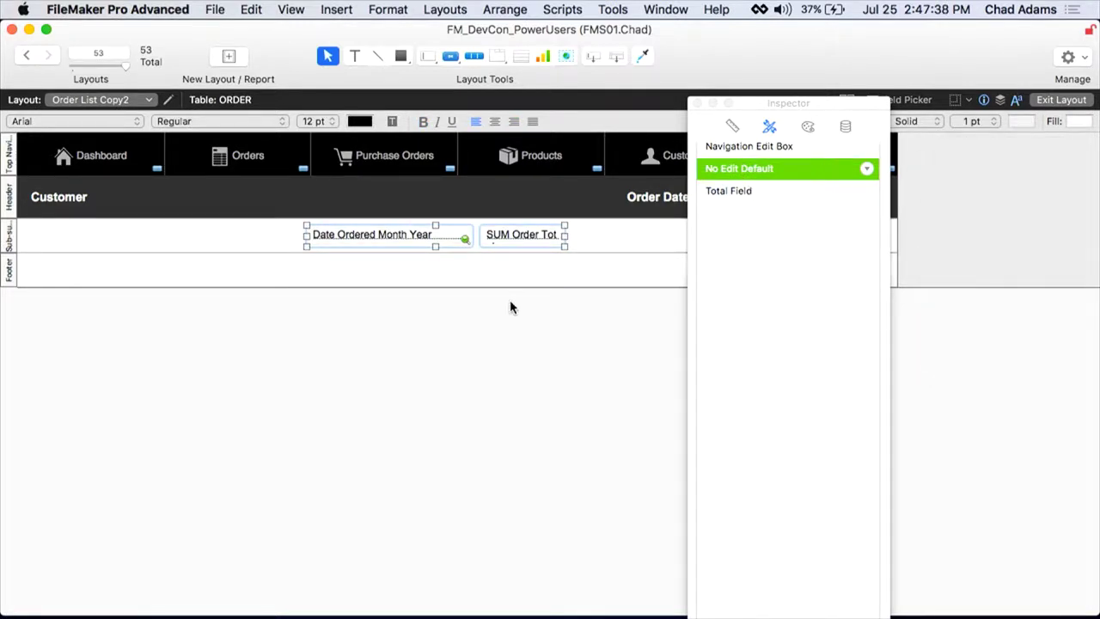
key(super+b)
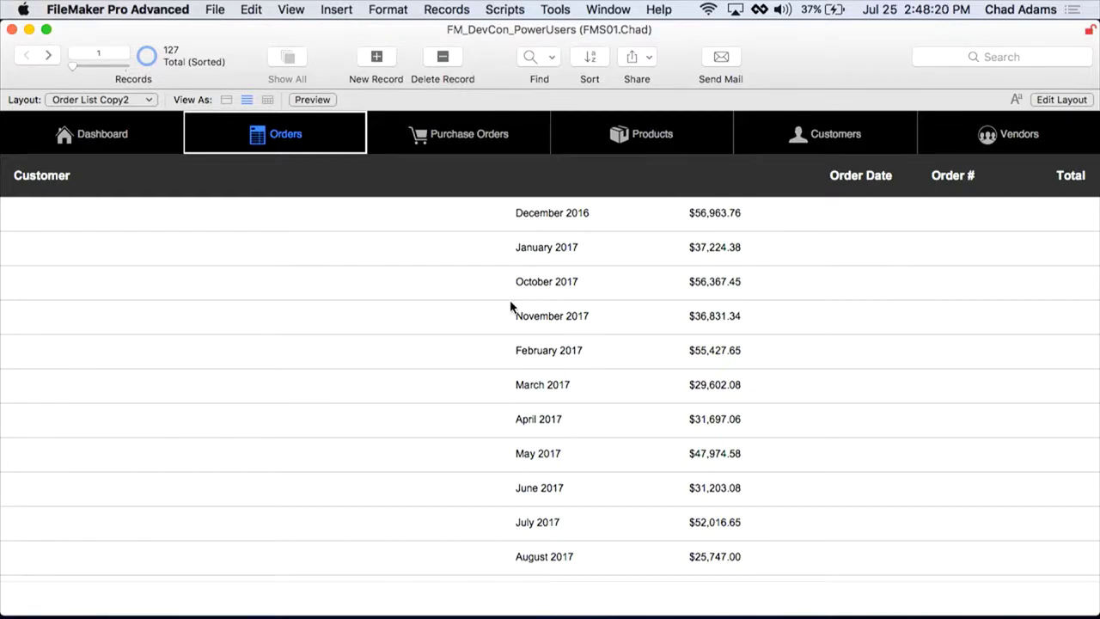
Step: Advance to the Slide_SnapshotLink layout's 'Snapshot Link' title slide
key(Right)
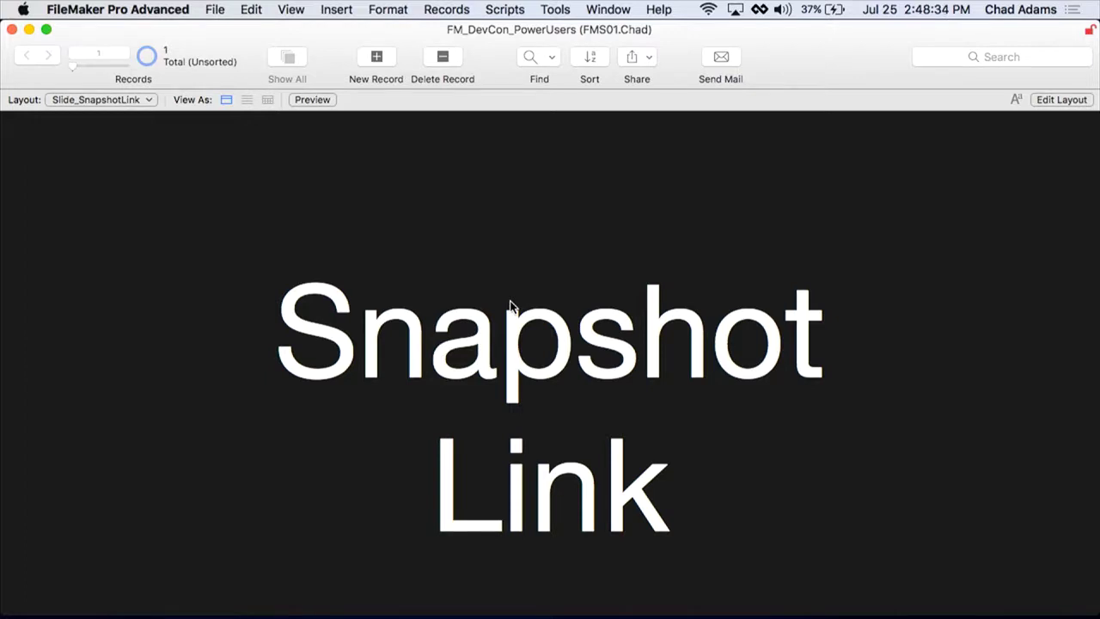
Step: Return to the order list, open the Associates Financial Services order, then move to record 9, order #151 Copy Shop
key(super+1)
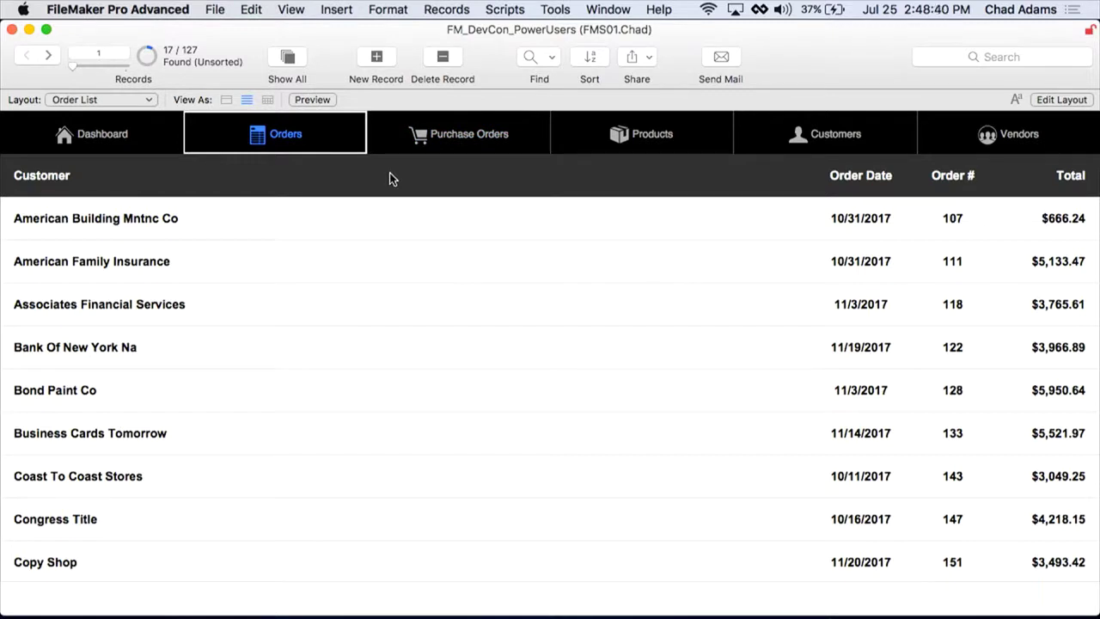
click(289, 289)
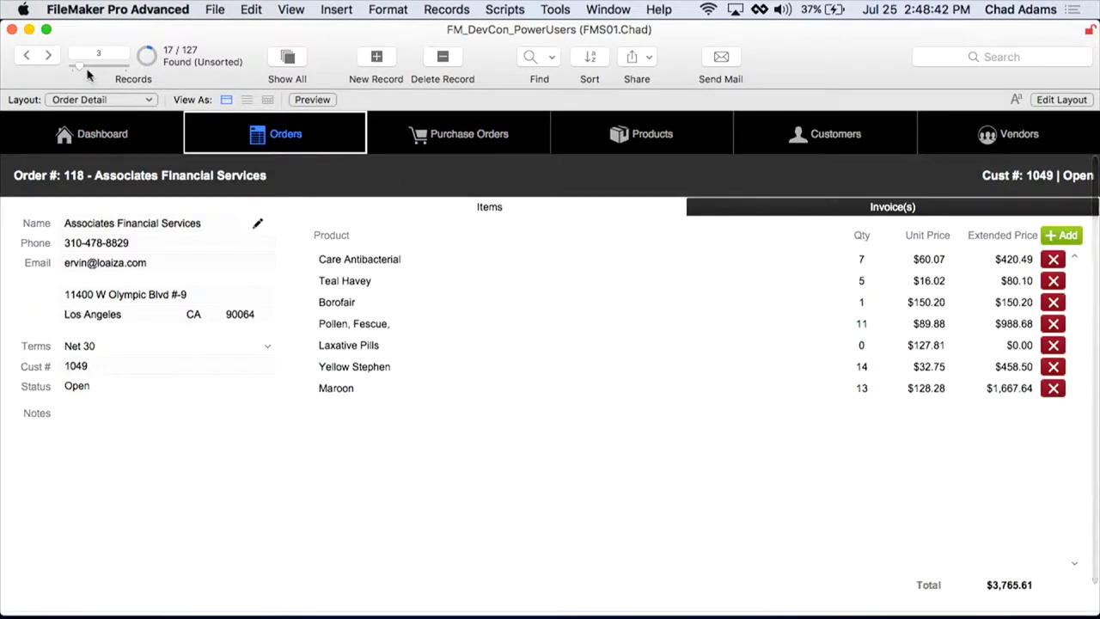
drag(87, 71, 101, 72)
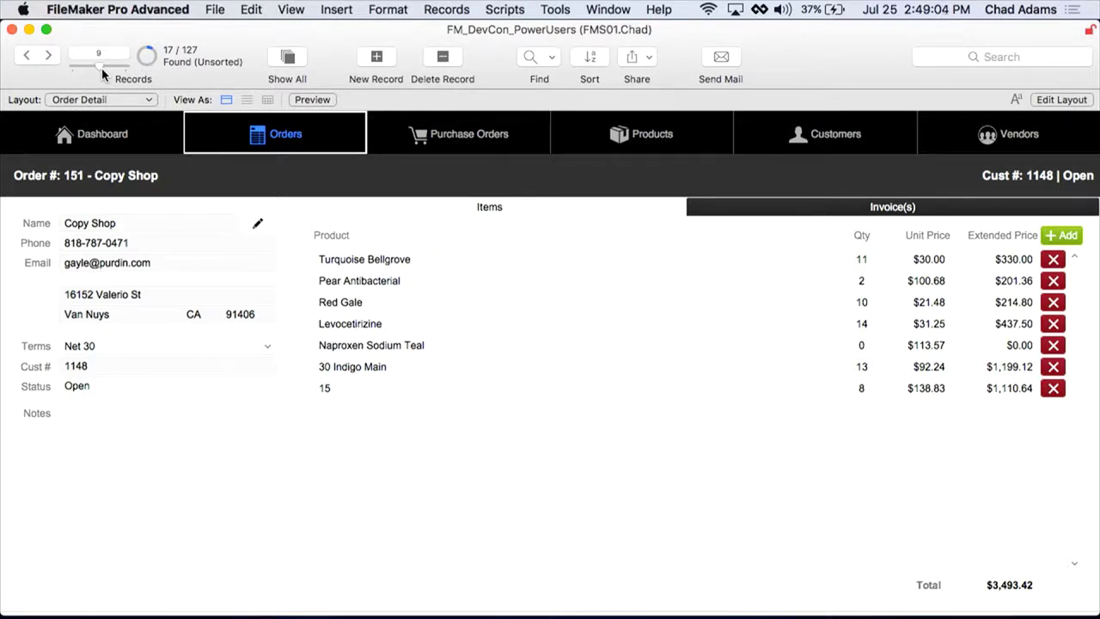
Step: Save the browsed orders as snapshot link 'QuestionAboutOrders' on the Desktop, without e-mailing it
click(214, 10)
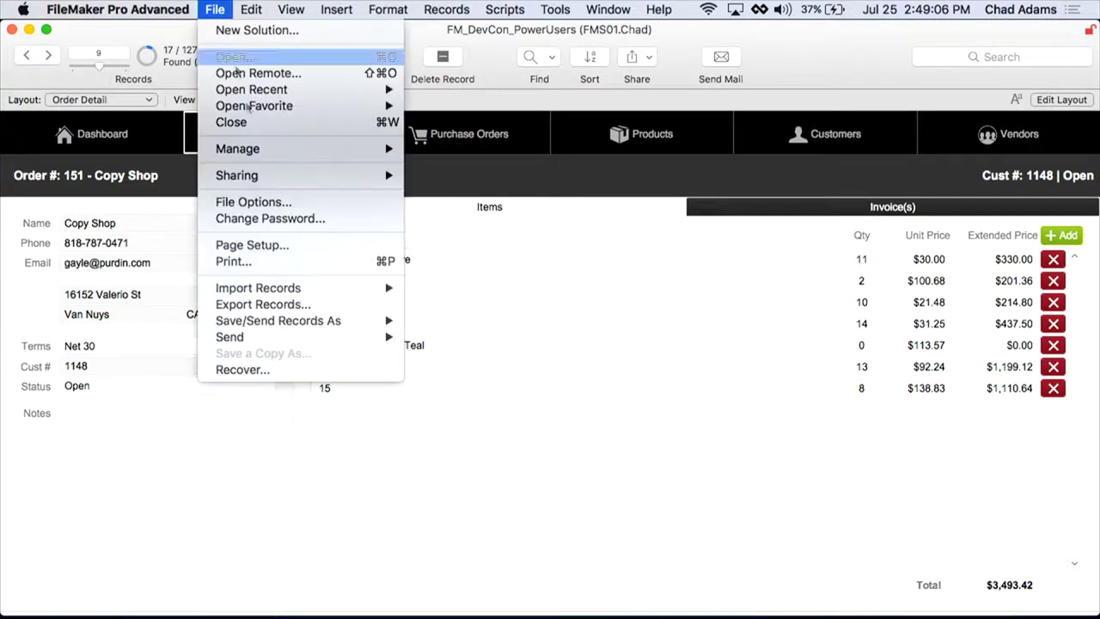
mouse_move(274, 325)
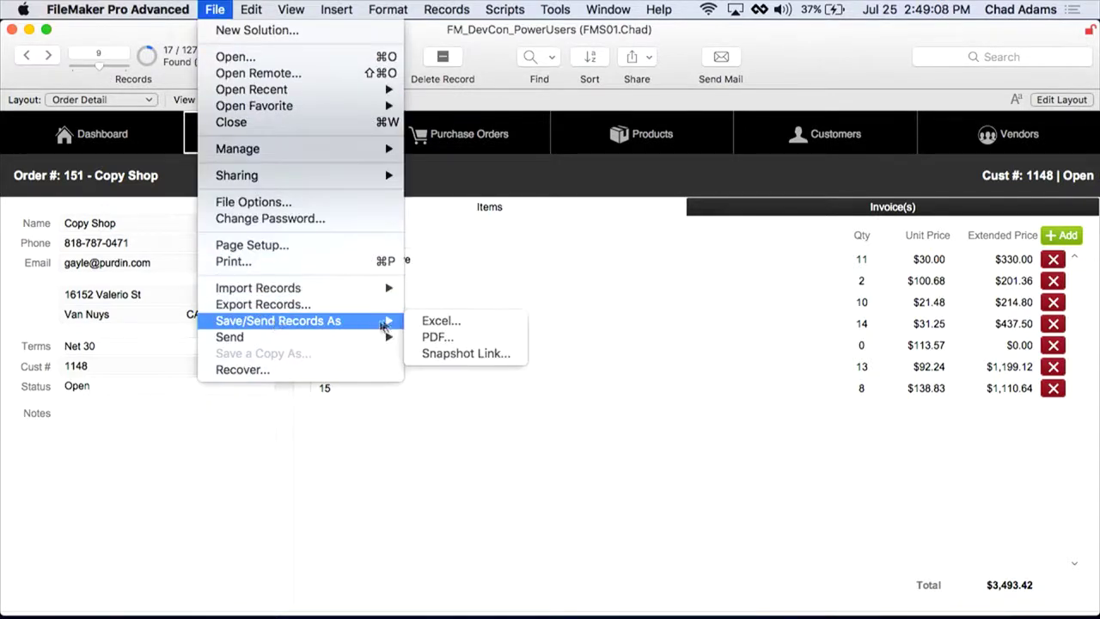
click(448, 354)
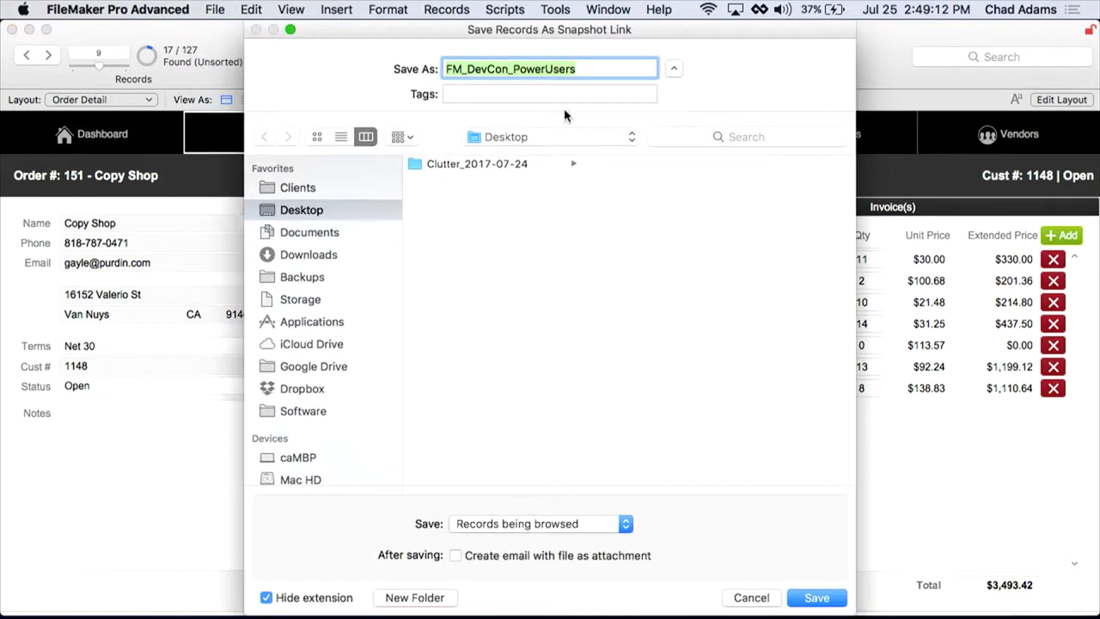
text(QuestionAb)
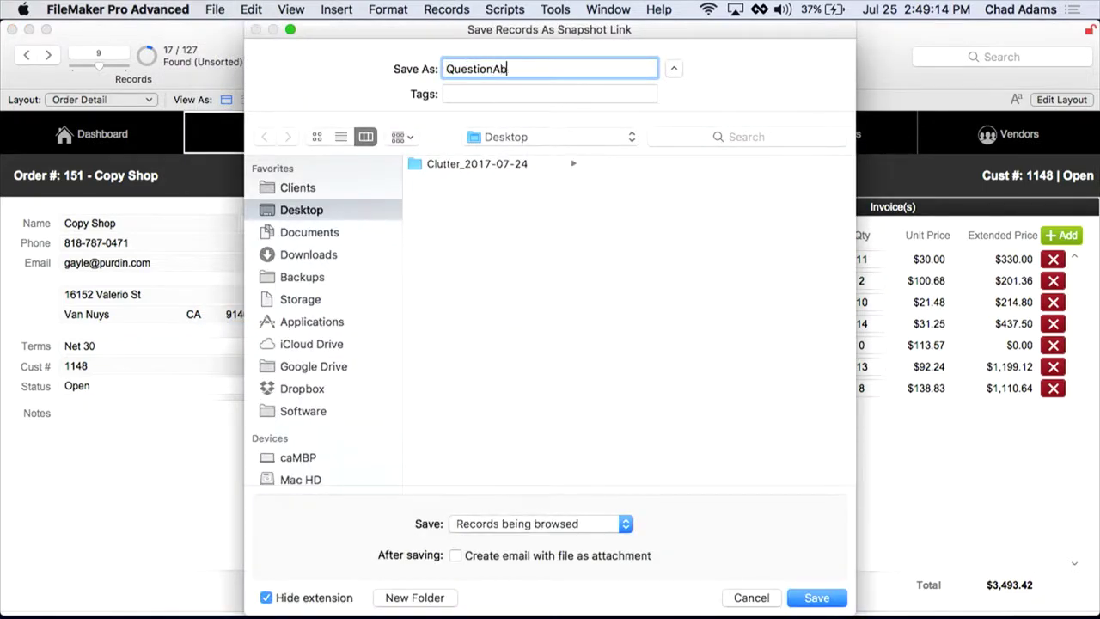
text(outOrders)
click(455, 555)
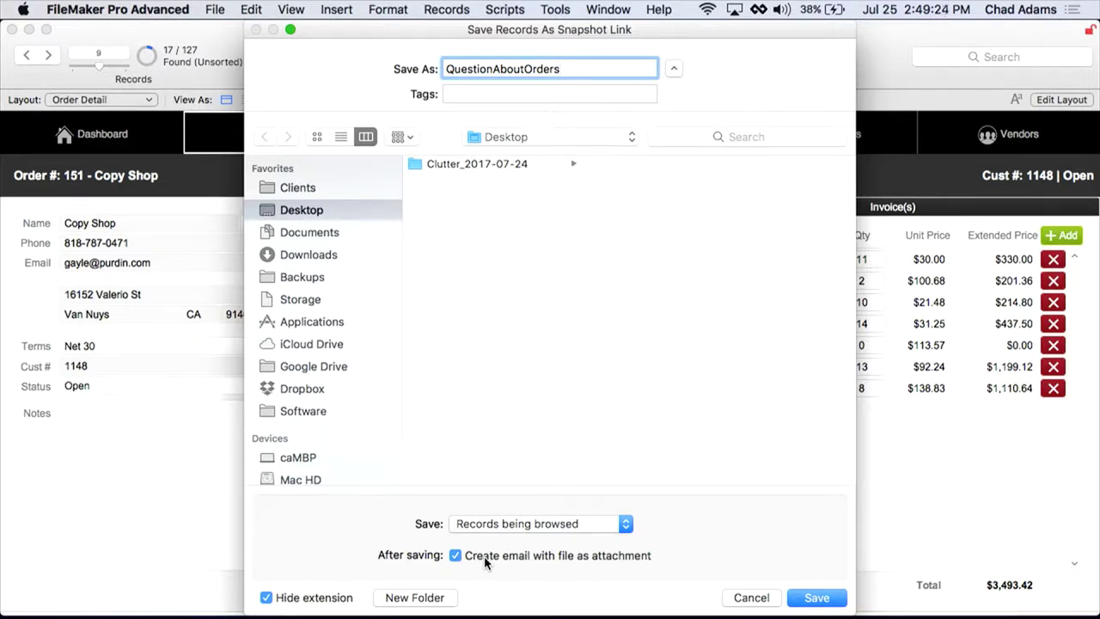
click(494, 560)
click(832, 601)
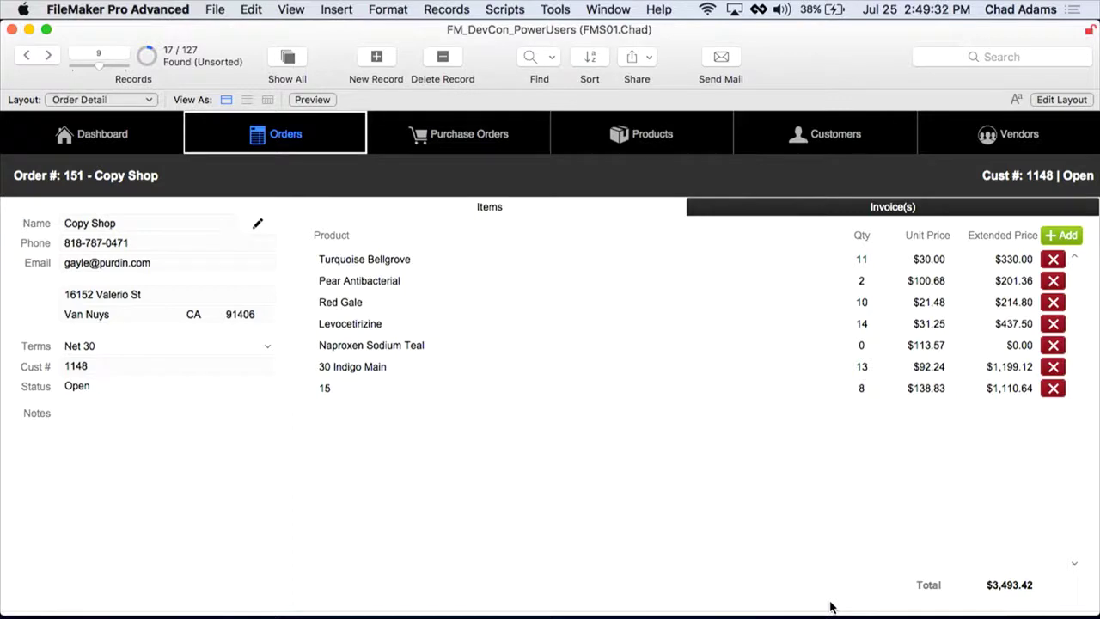
Step: Open the Aquamarine product, then open QuestionAboutOrders.fmpsl from the Desktop in a new window
click(693, 139)
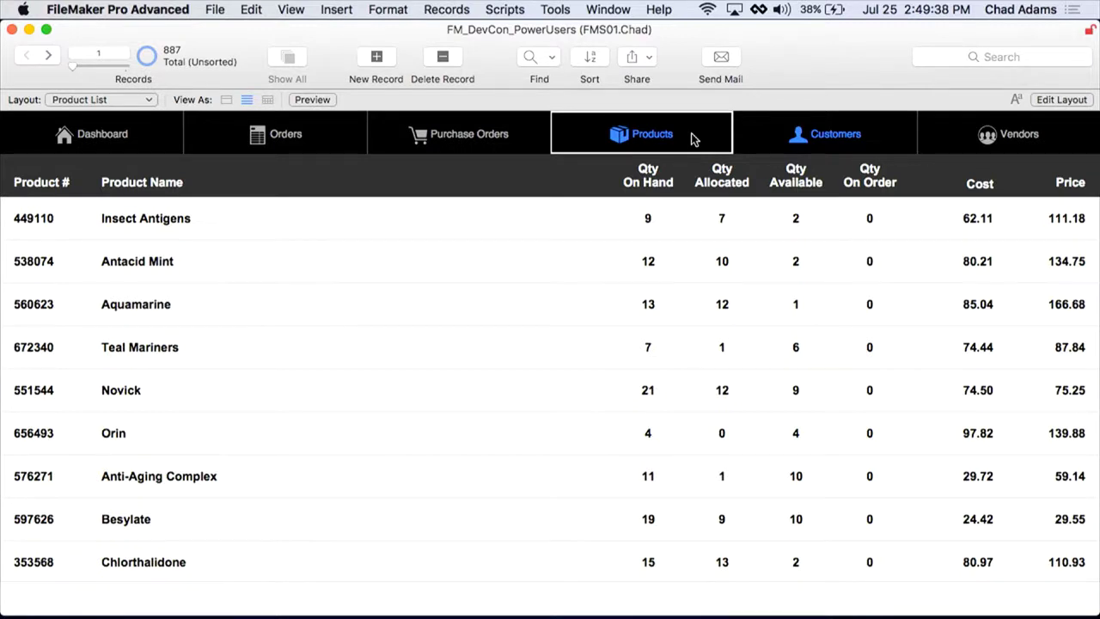
click(493, 296)
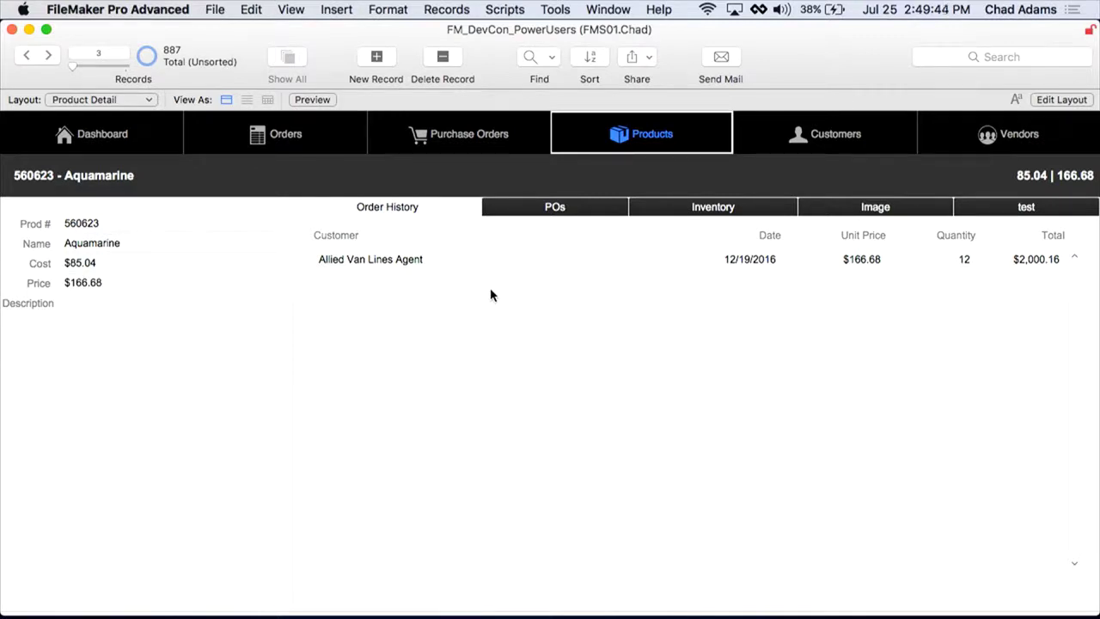
key(super+Tab)
key(super+Tab)
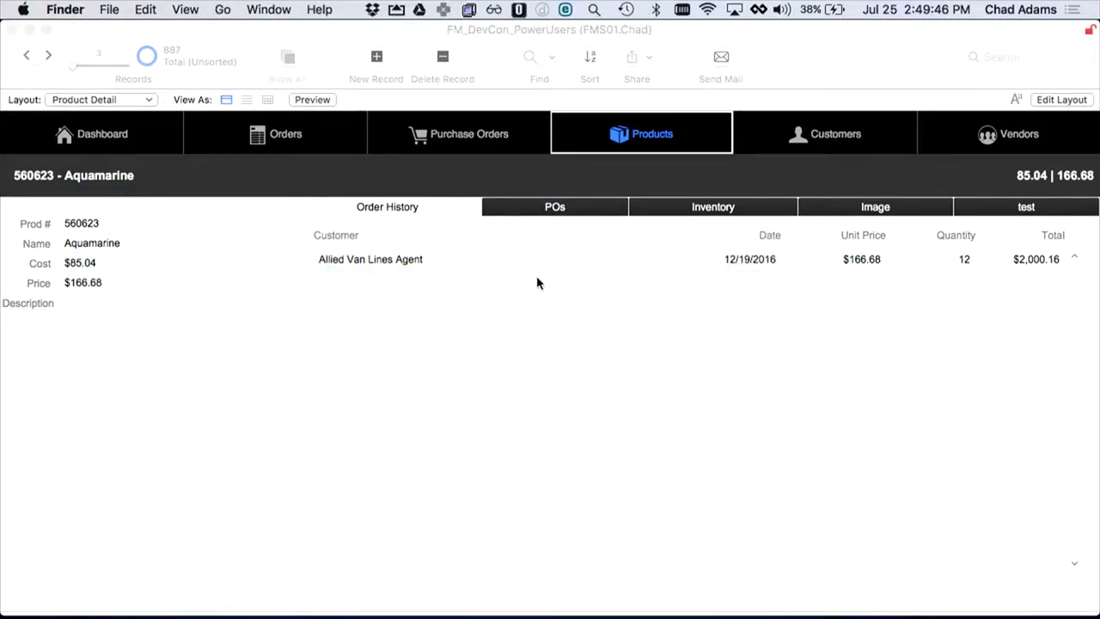
double_click(467, 147)
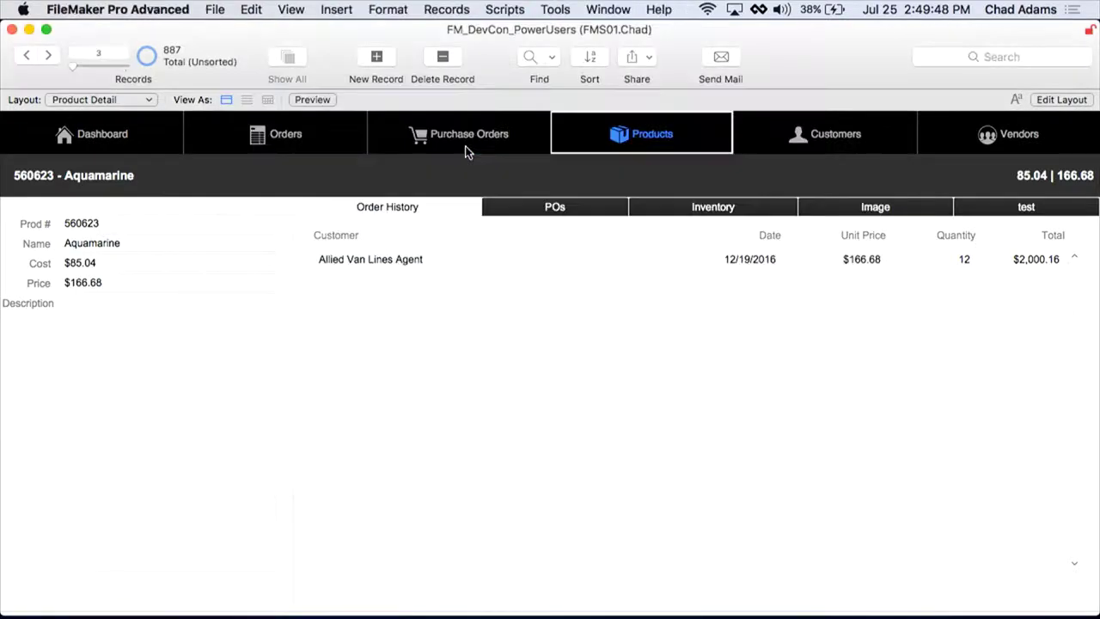
mouse_move(575, 75)
mouse_down()
mouse_move(431, 73)
mouse_move(341, 47)
mouse_move(560, 81)
mouse_up()
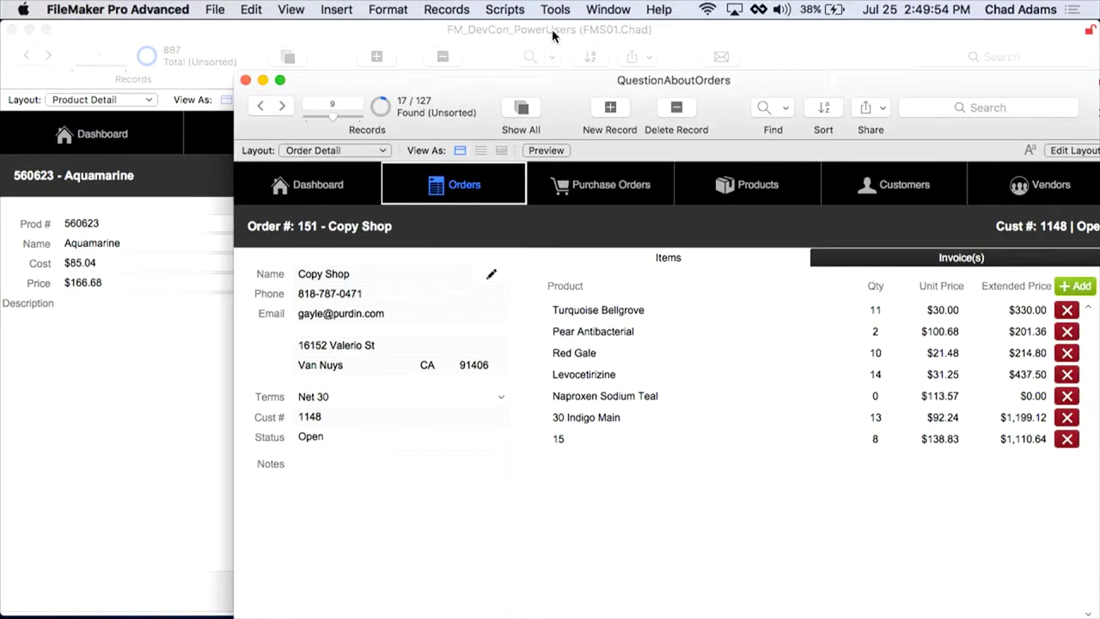
Step: Zoom the QuestionAboutOrders snapshot window, then close it with Cmd+W
double_click(561, 81)
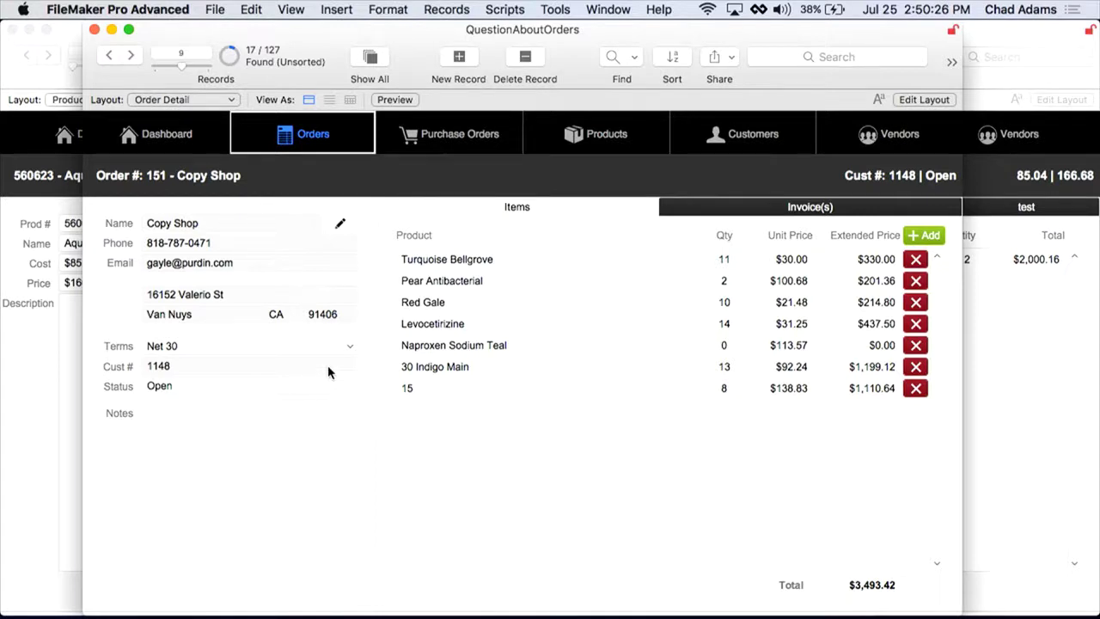
key(super+w)
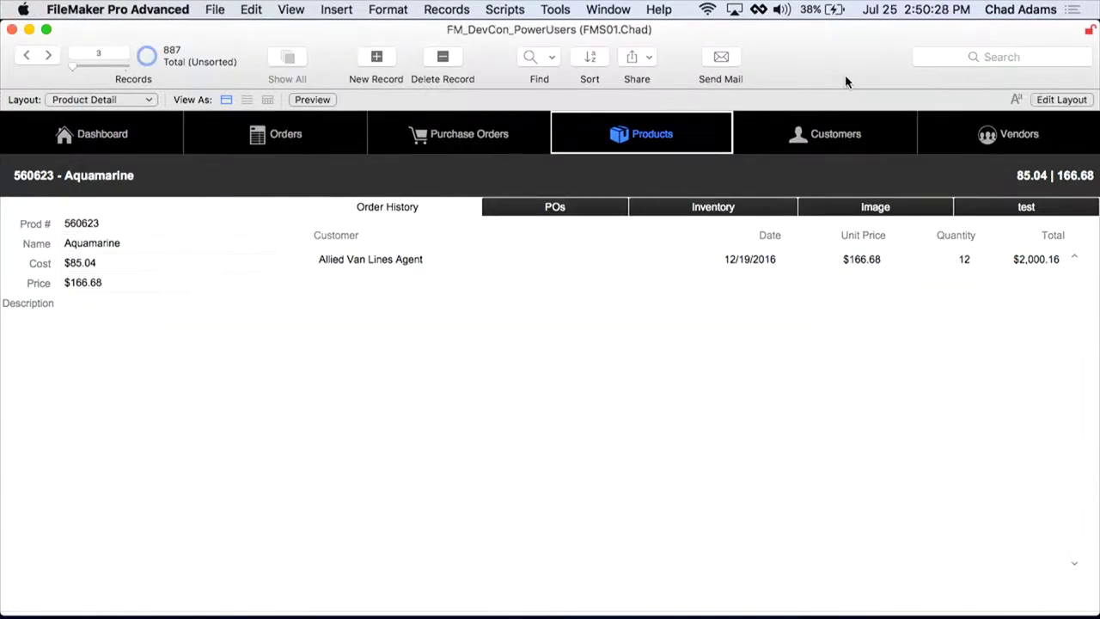
Step: Add the Snapshot Link command to the main window's toolbar through Customize Toolbar
right_click(823, 61)
click(872, 124)
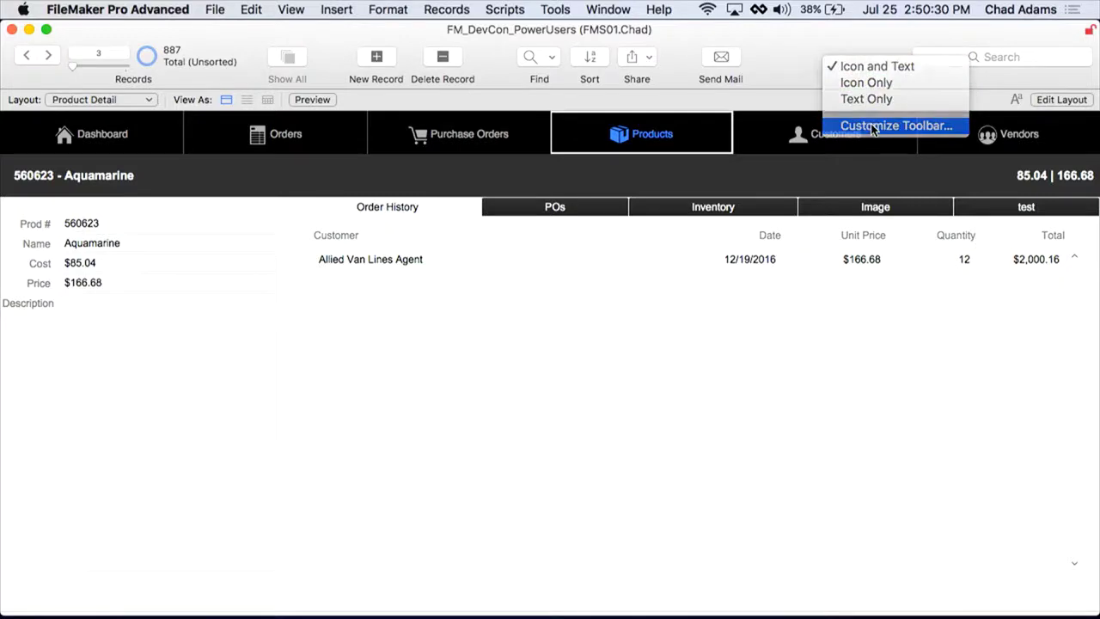
drag(404, 210, 794, 71)
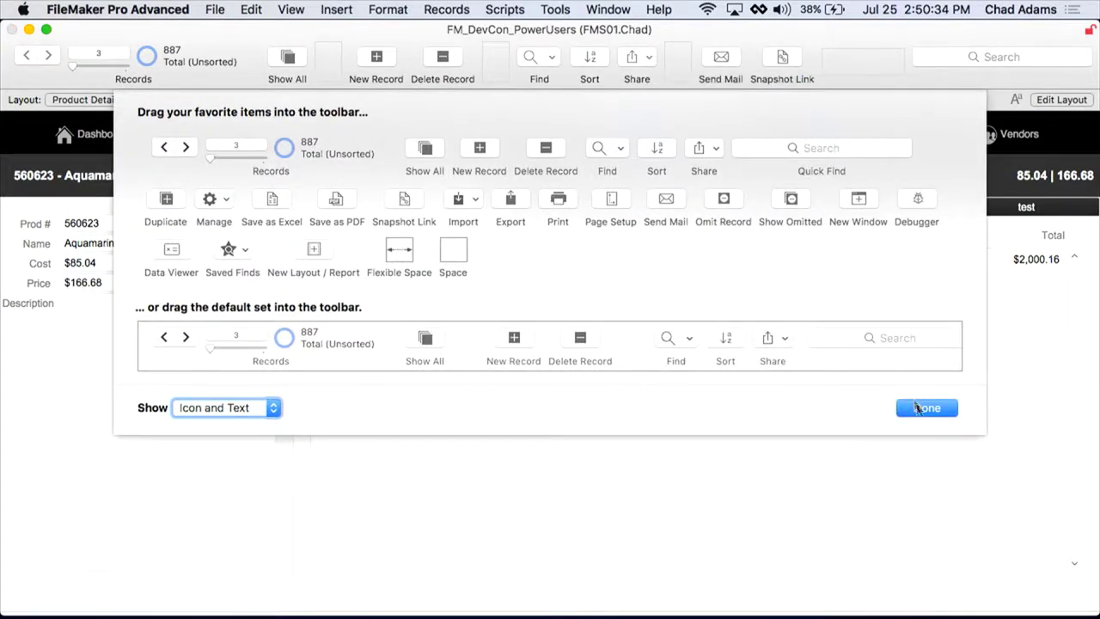
click(928, 410)
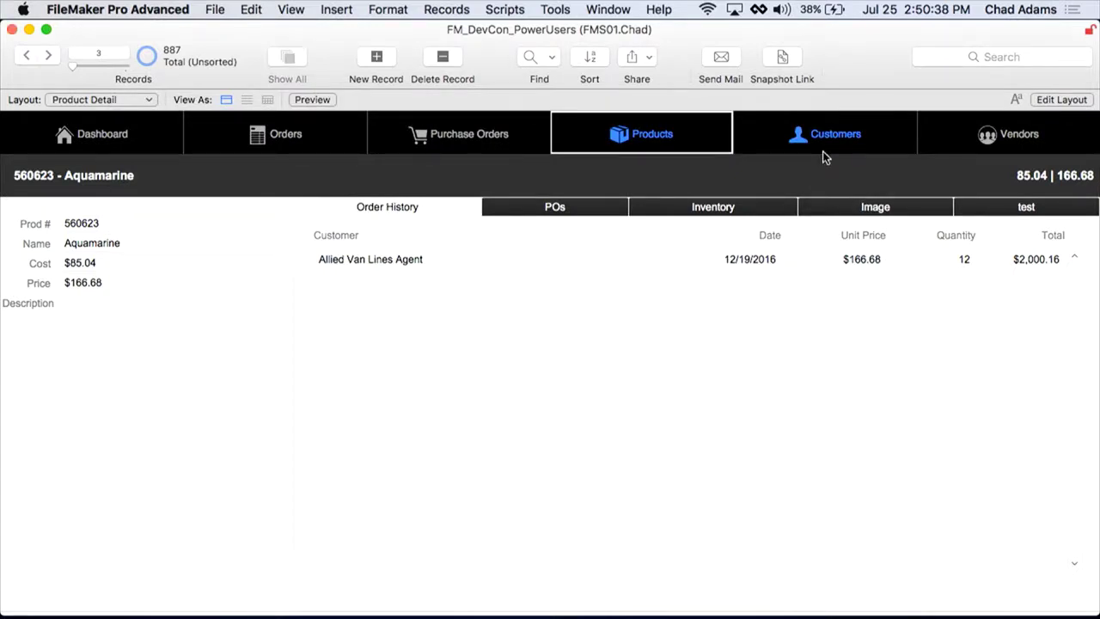
Step: Test the new Snapshot Link toolbar button, toggling the e-mail option, then cancel without saving
click(783, 62)
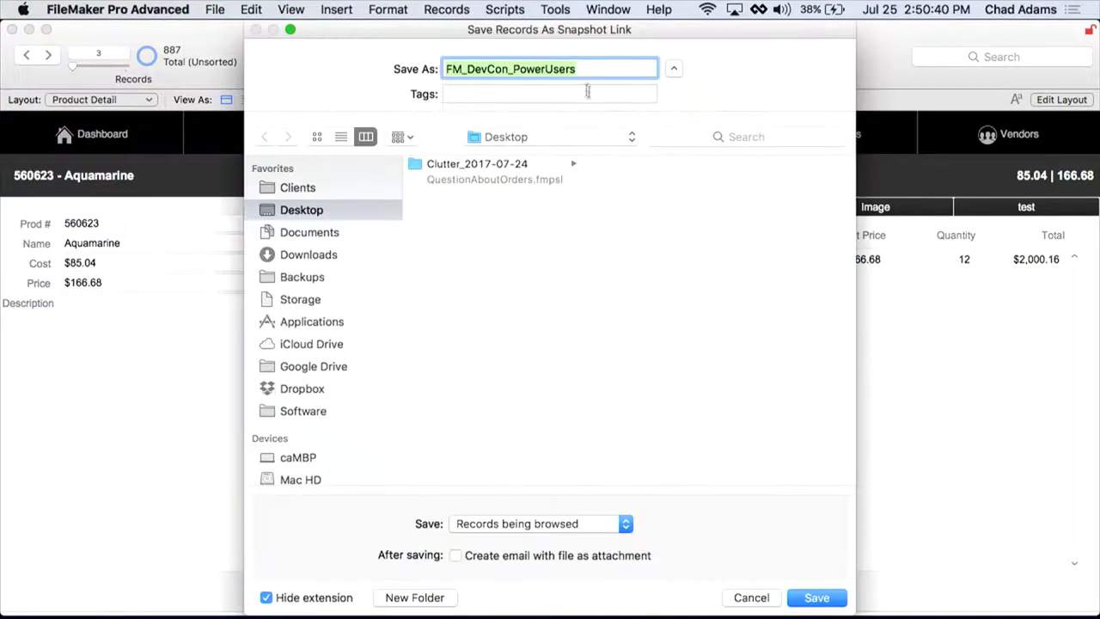
click(456, 556)
click(601, 555)
click(744, 598)
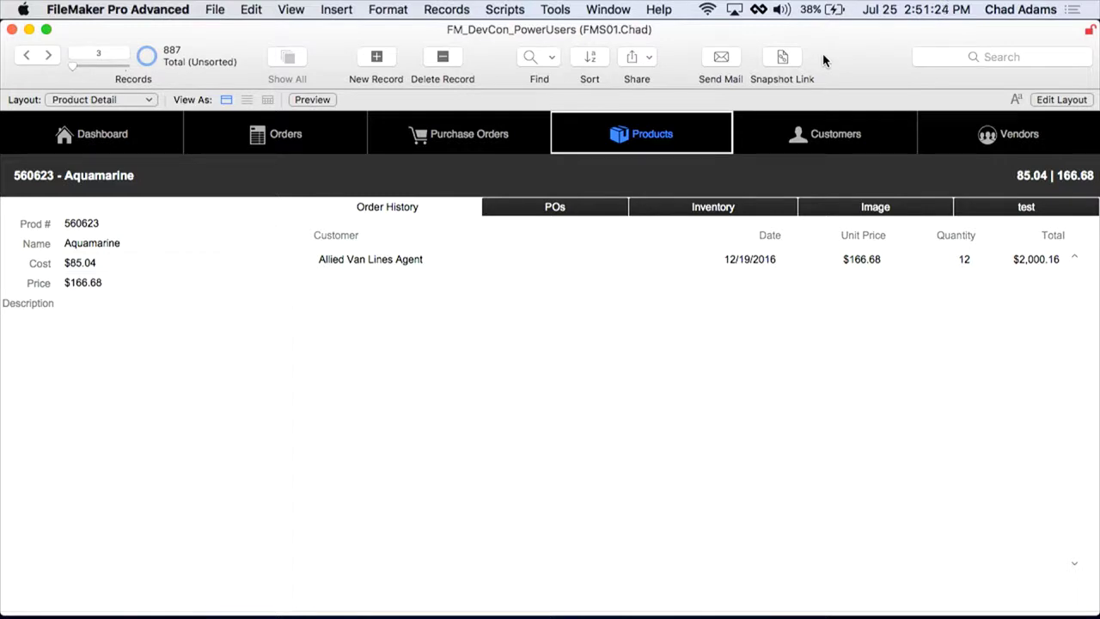
Step: Show the Web-viewers title slide, then Customer Detail for American Red Cross, record 37 of 573
key(Right)
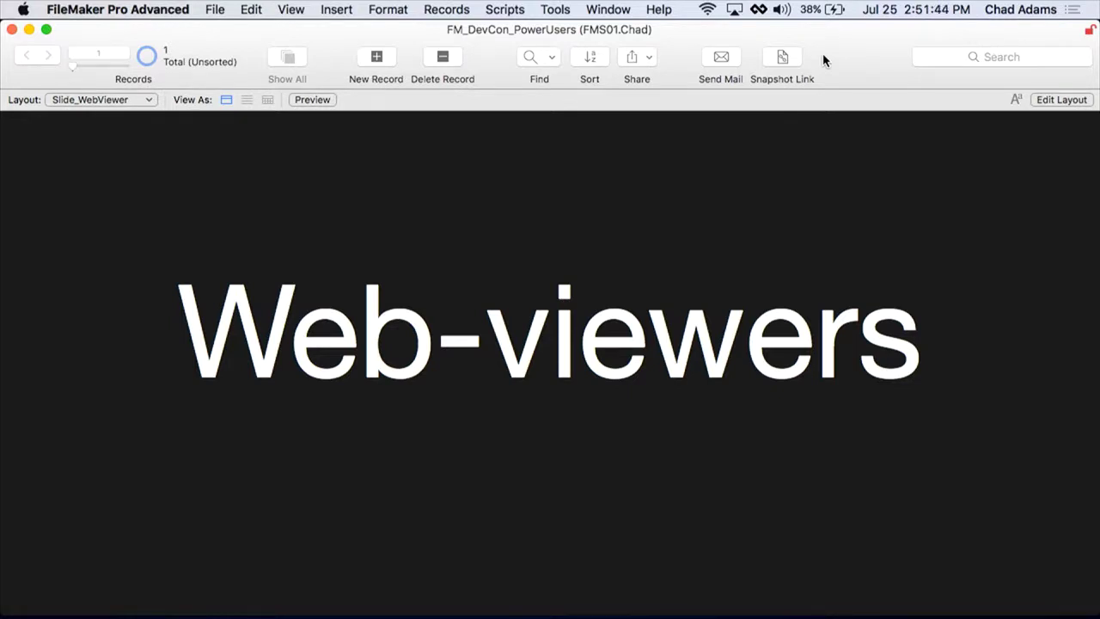
key(Right)
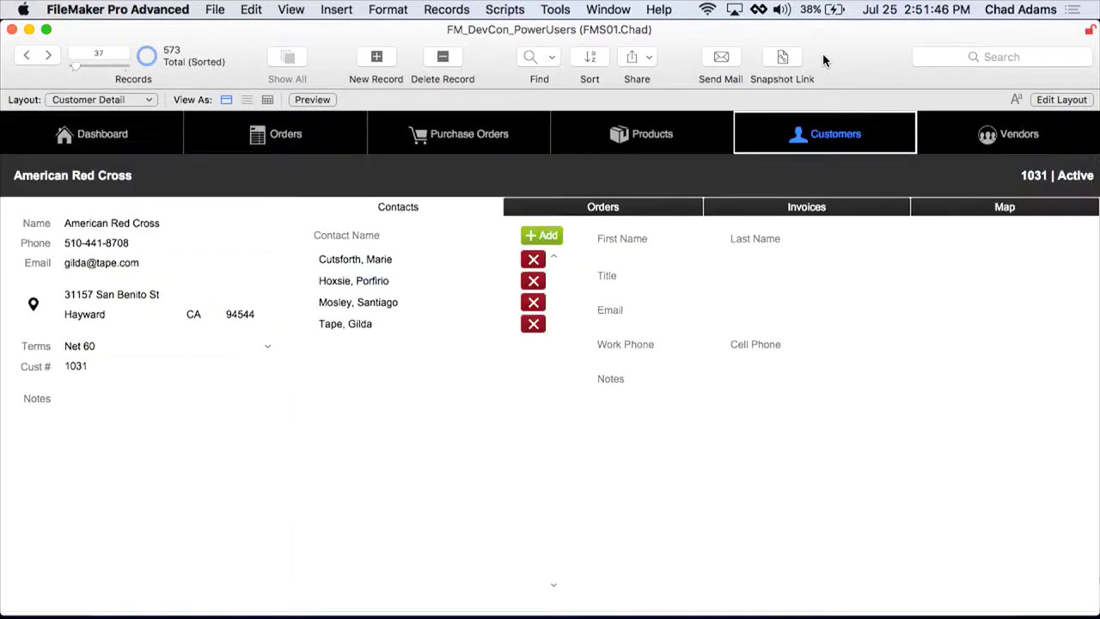
Step: Show the Map tab, unsort the customers, step back to Skeleton Key, and enter Layout Mode
click(1004, 207)
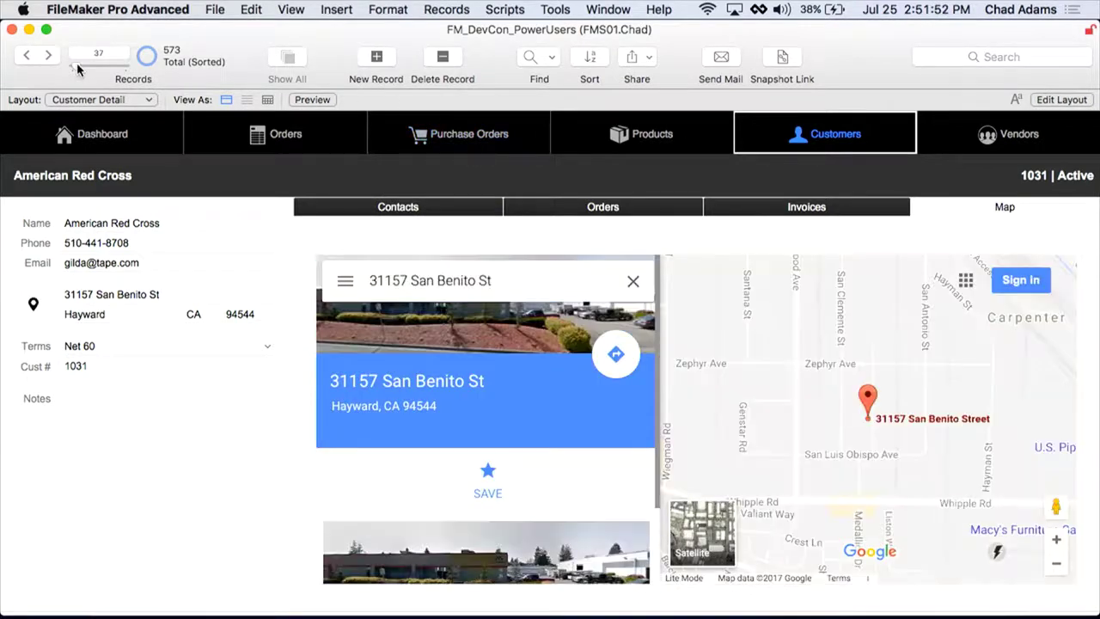
drag(77, 66, 48, 75)
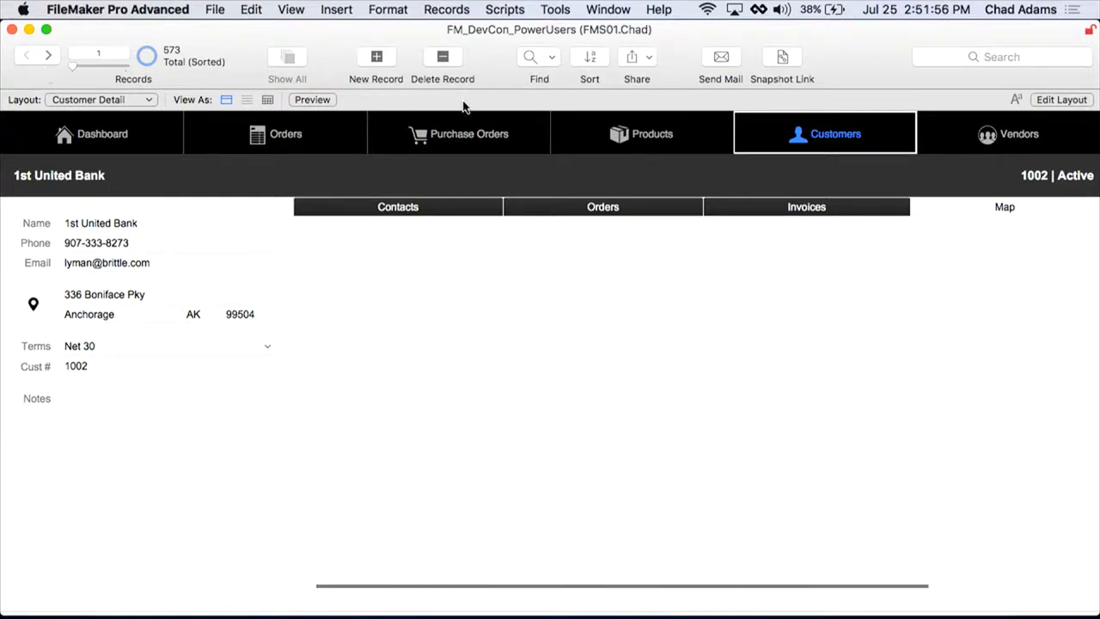
key(super+s)
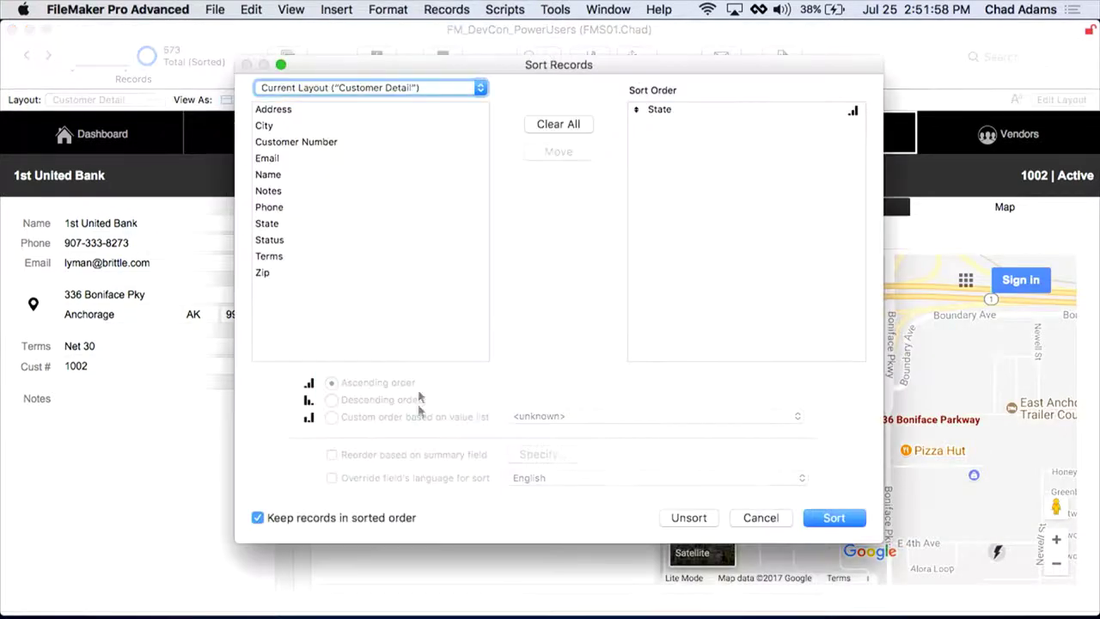
click(681, 516)
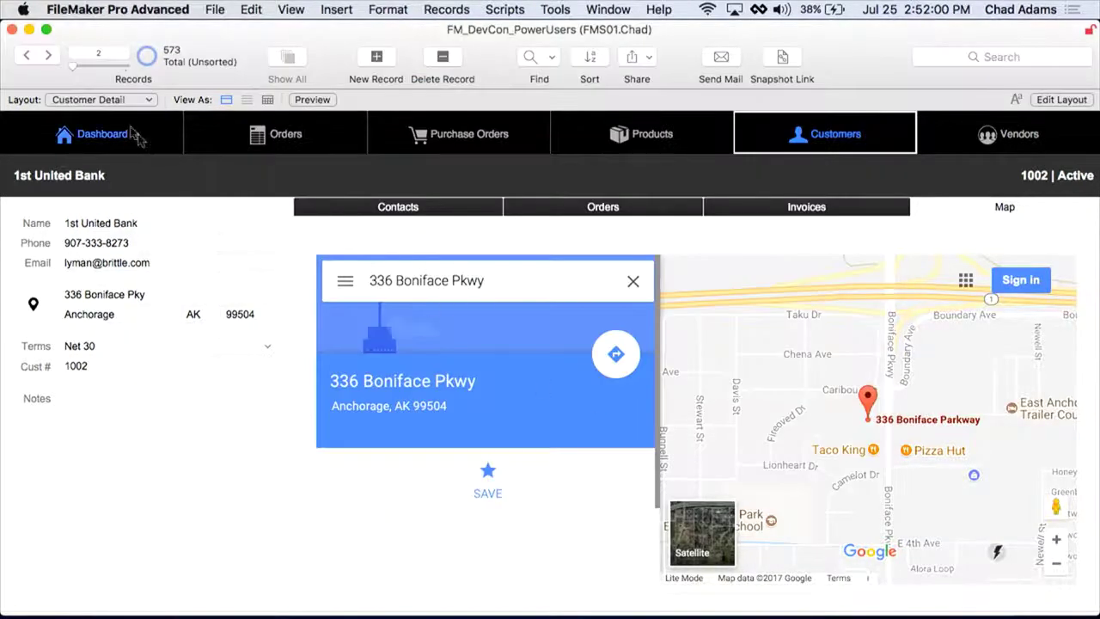
click(23, 58)
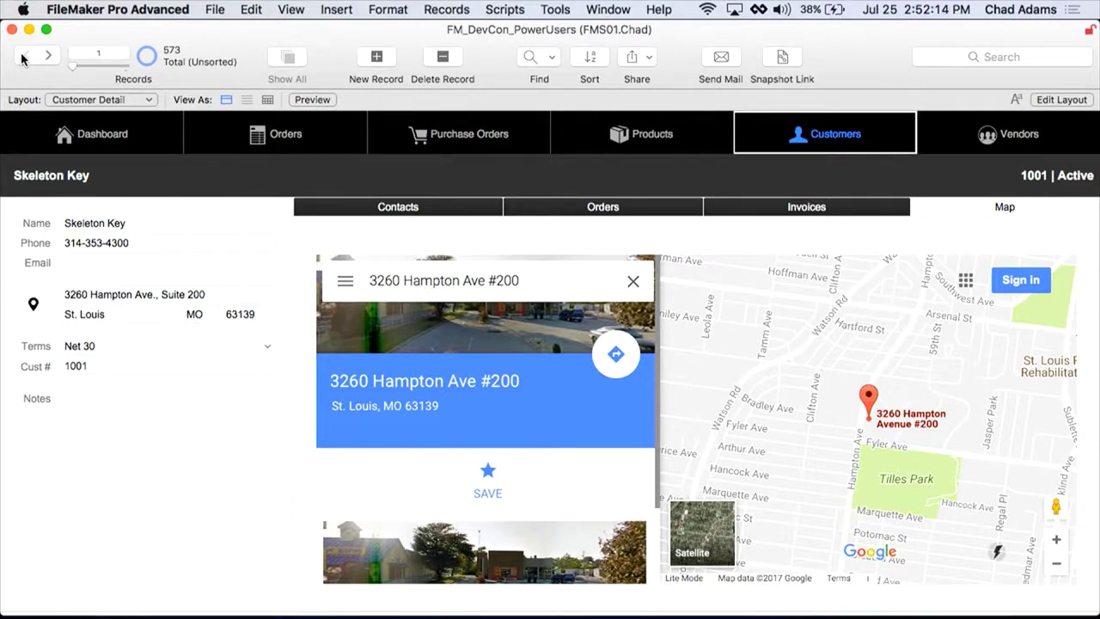
click(291, 9)
click(310, 61)
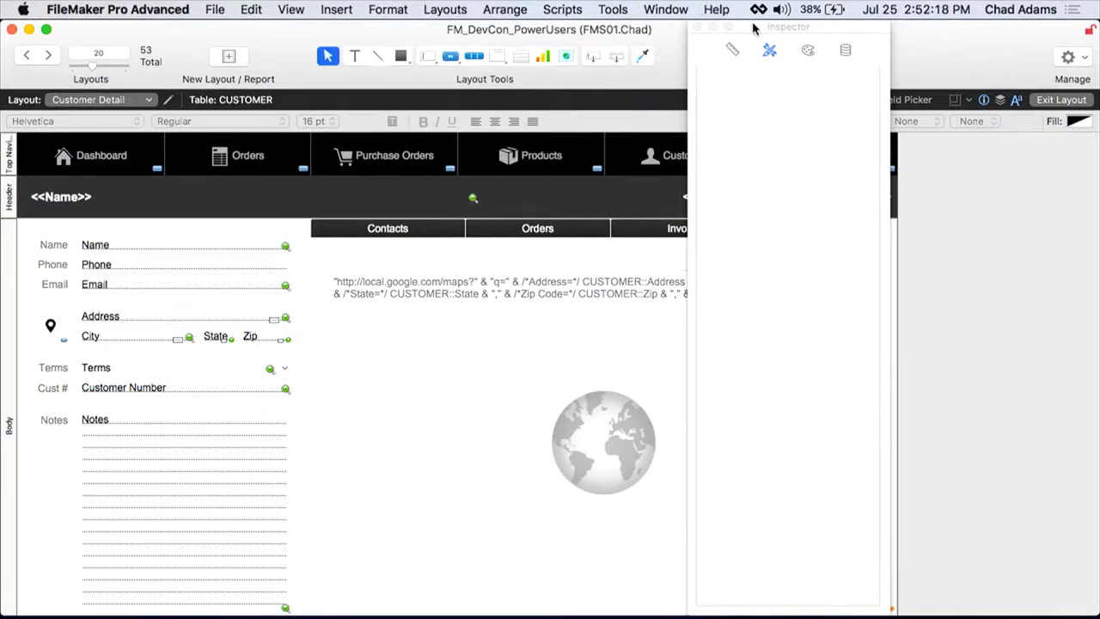
Step: Open Web Viewer Setup for the Map tab's Google Maps (US) viewer and click into its Web Address
drag(753, 29, 976, 29)
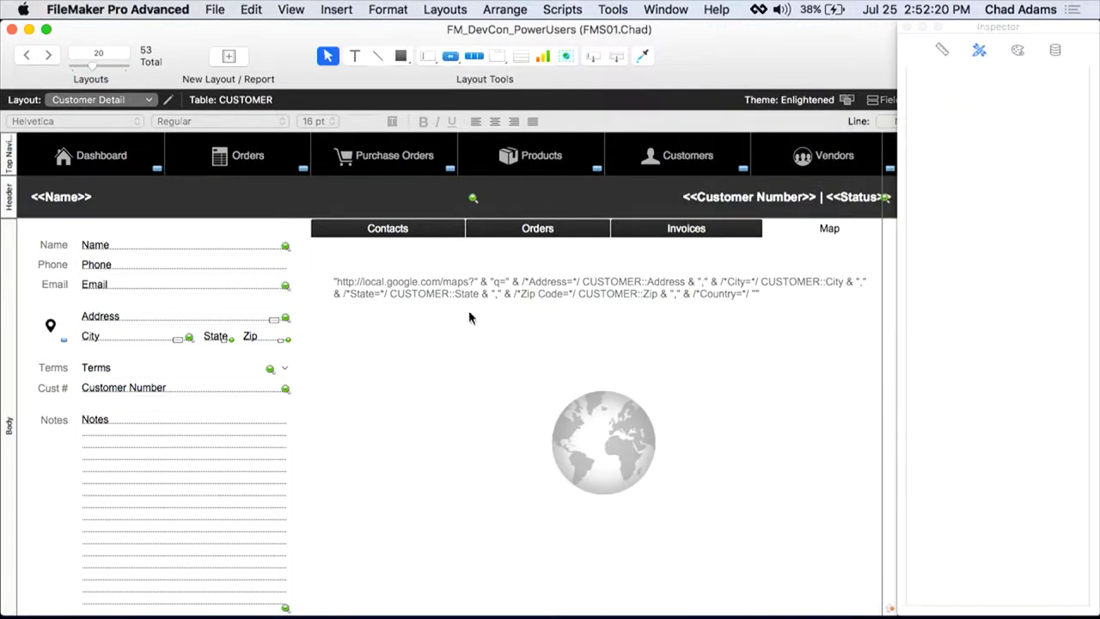
double_click(585, 374)
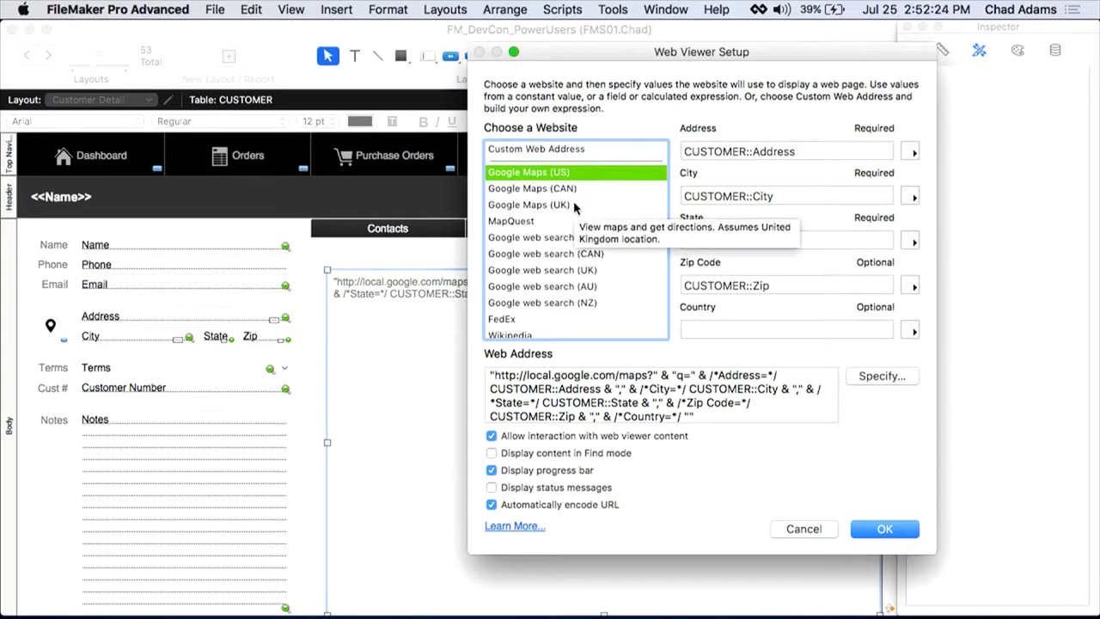
scroll(522, 175, down, 4)
scroll(522, 175, up, 5)
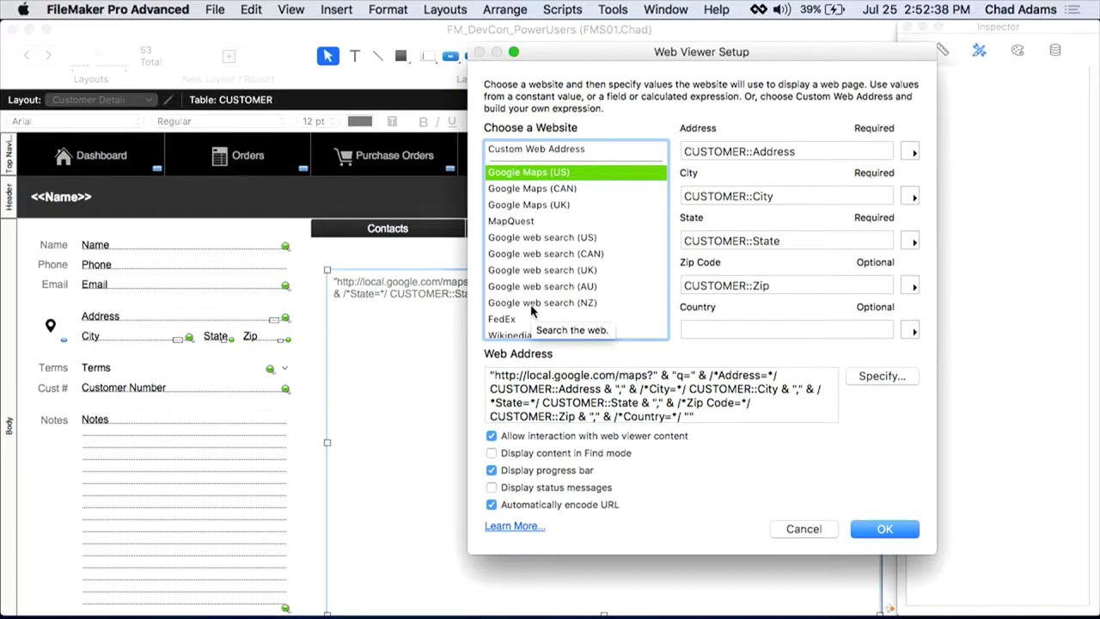
click(745, 152)
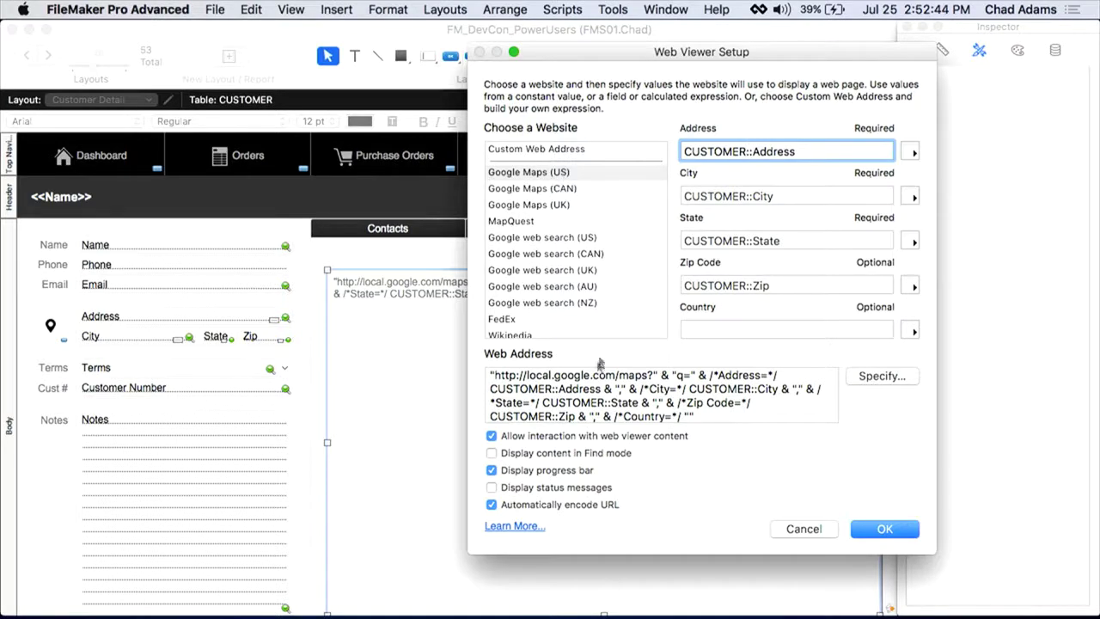
click(593, 401)
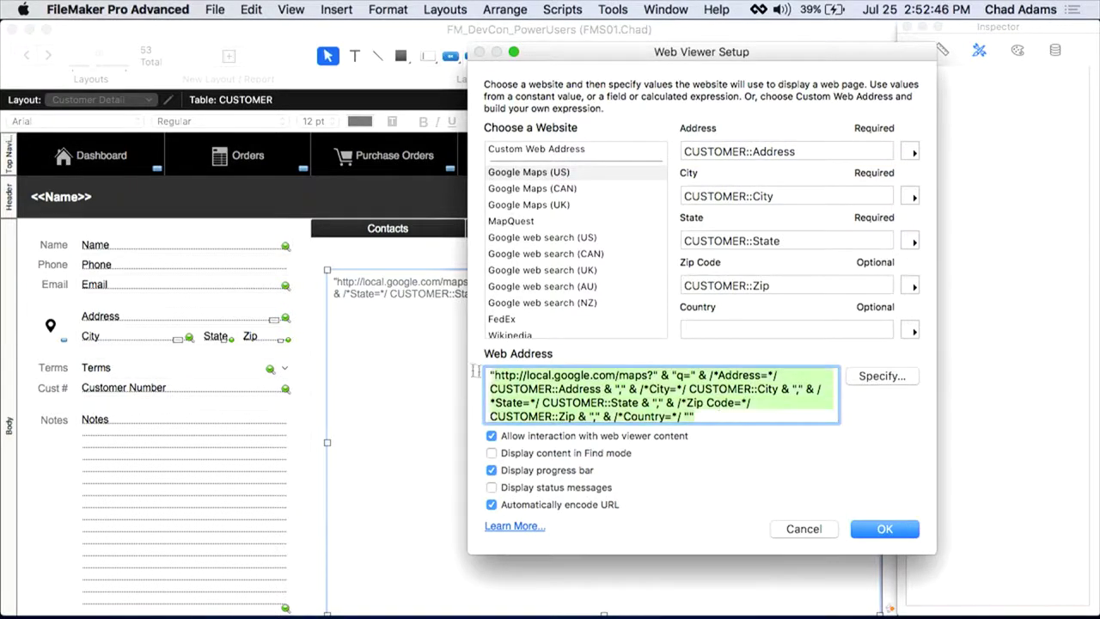
Step: Select the whole web address calculation, open it in the calculation editor, and cancel
key(super+a)
click(862, 381)
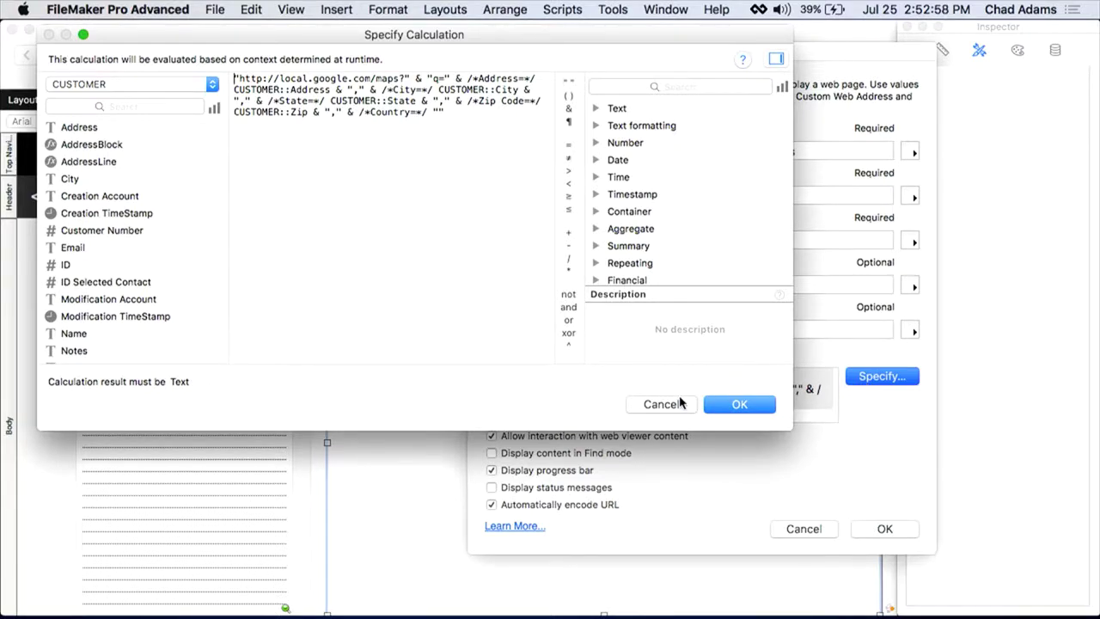
click(662, 404)
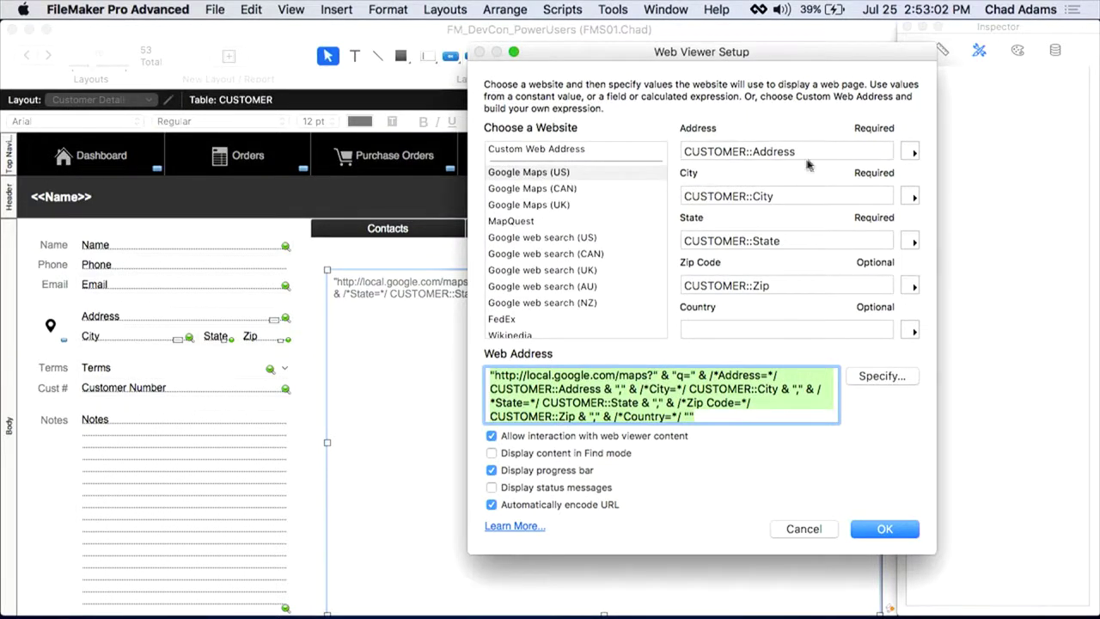
Step: Preview Google Maps (CAN), Google Maps (UK), MapQuest and FedEx sites, checking FedEx's tracking number choices
click(529, 189)
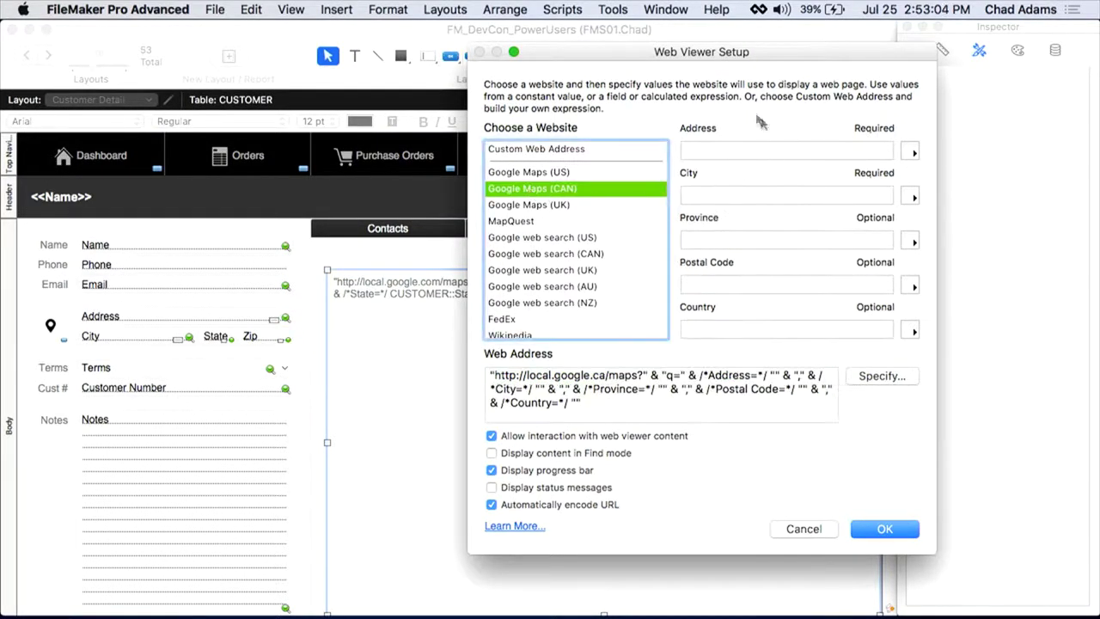
click(537, 206)
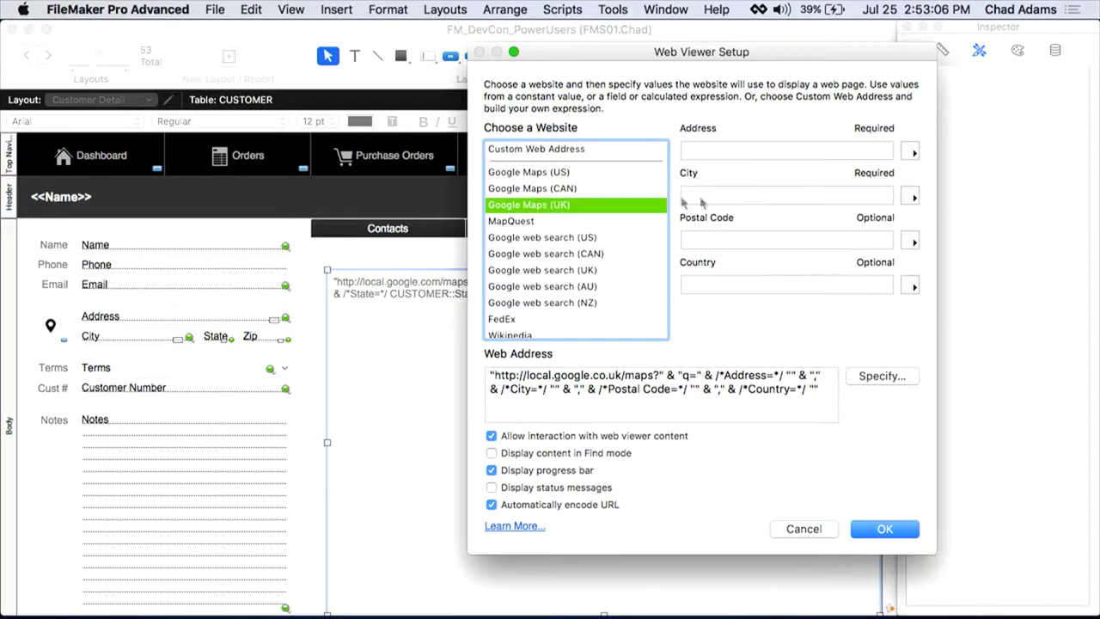
click(517, 224)
scroll(524, 242, down, 3)
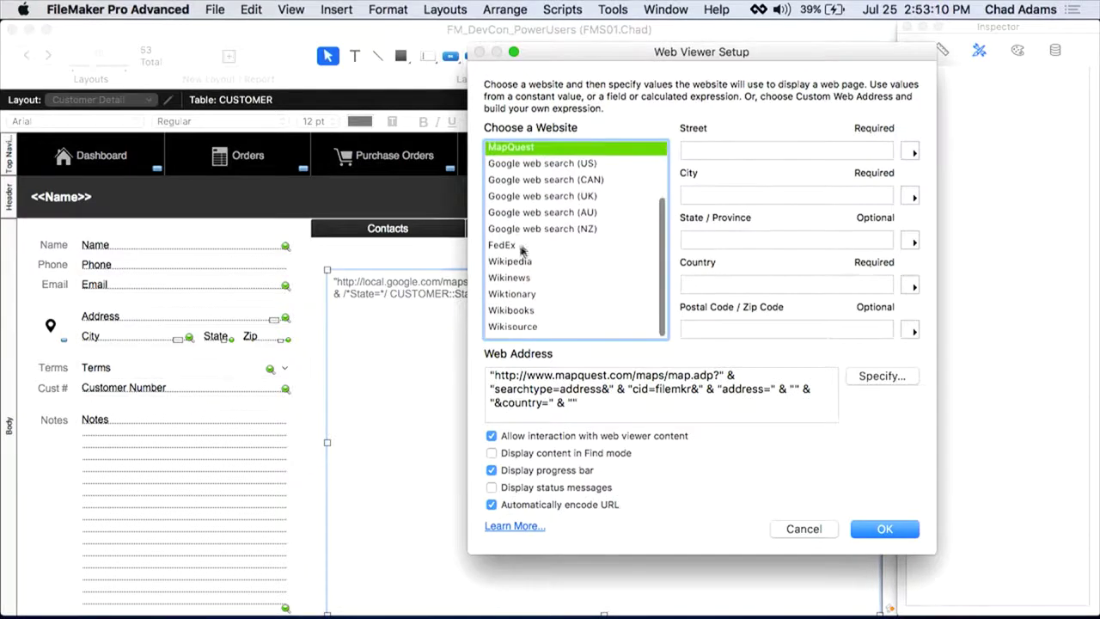
click(515, 249)
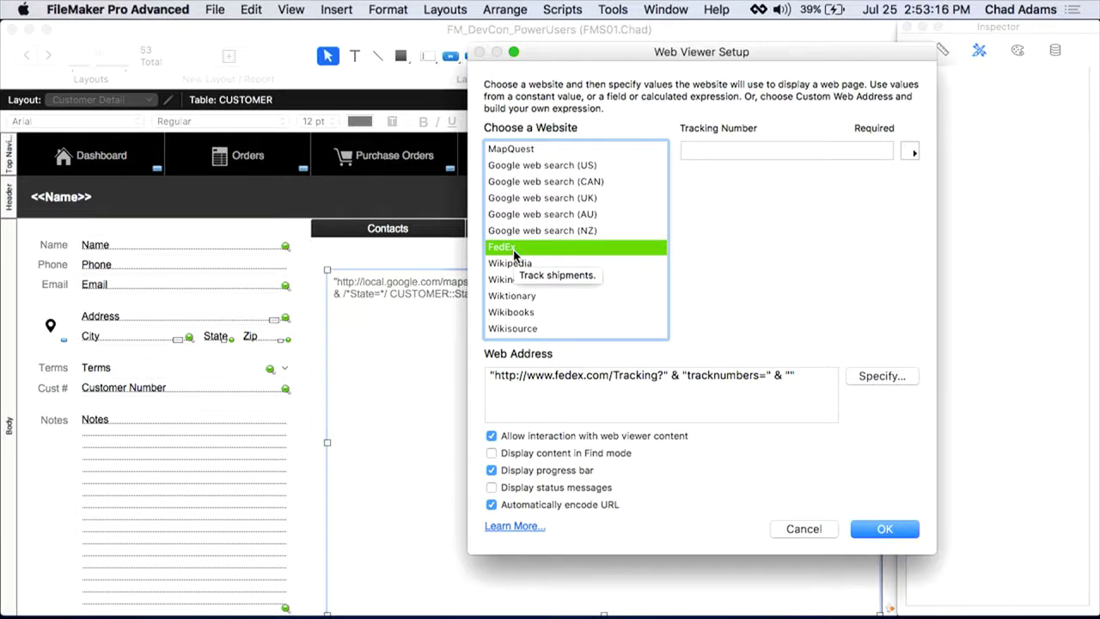
click(913, 152)
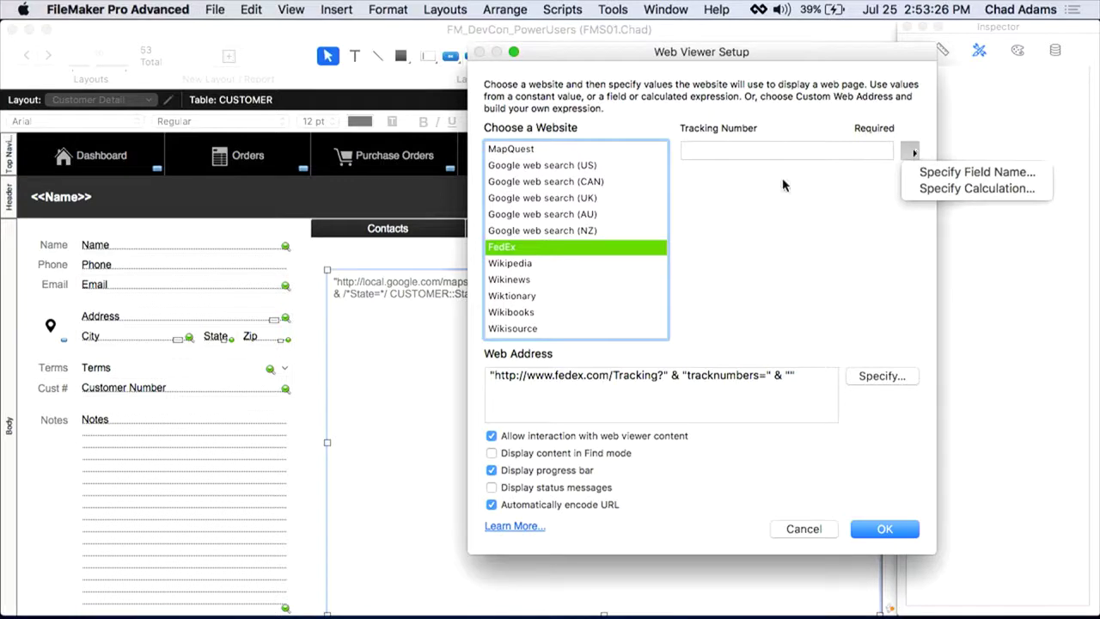
click(527, 238)
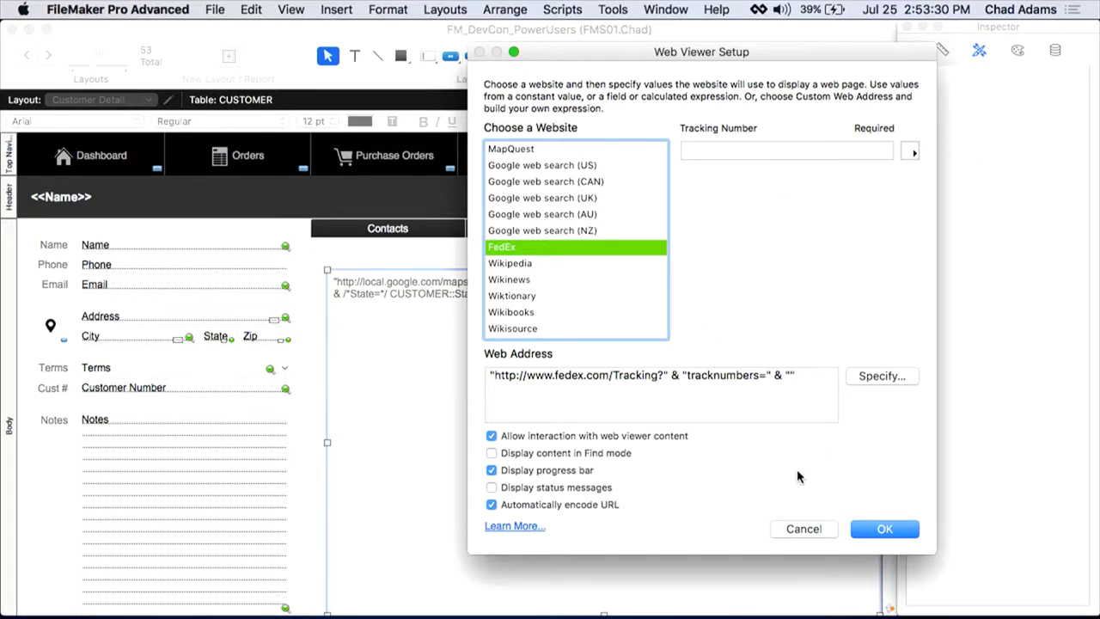
Step: Close the web viewer setup unchanged, switch to Browse mode, and show the Find Mode Training slide
click(799, 529)
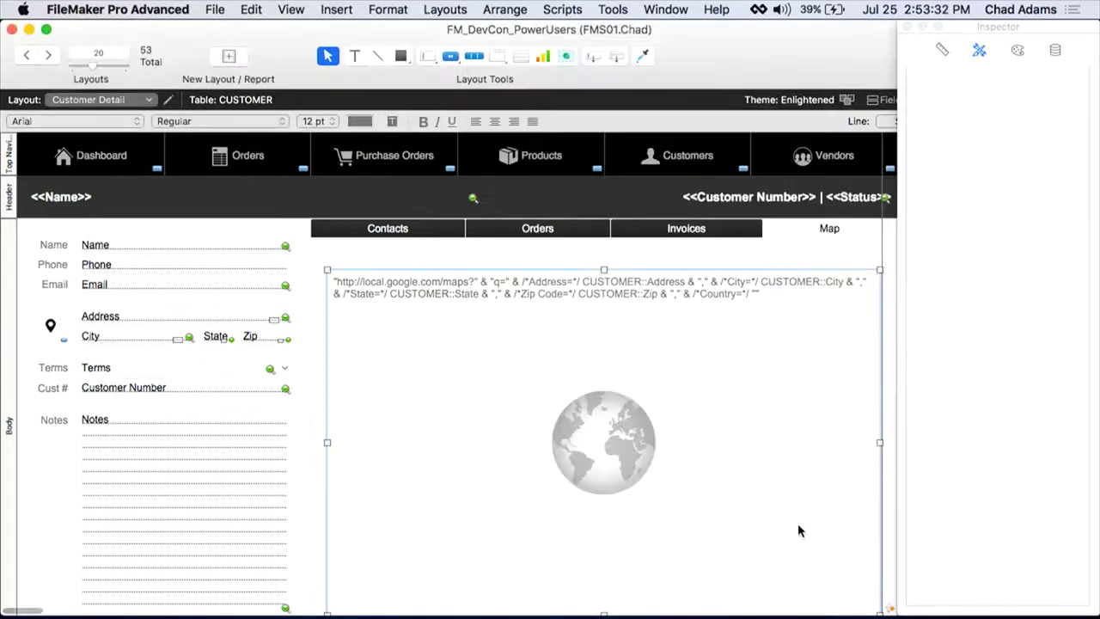
key(super+b)
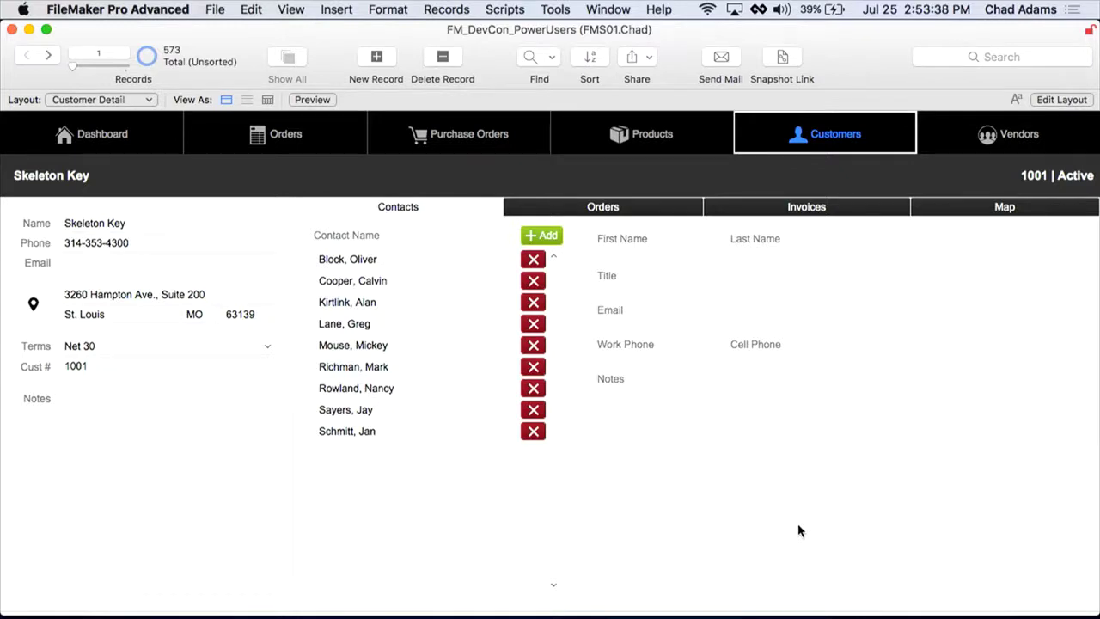
key(super+1)
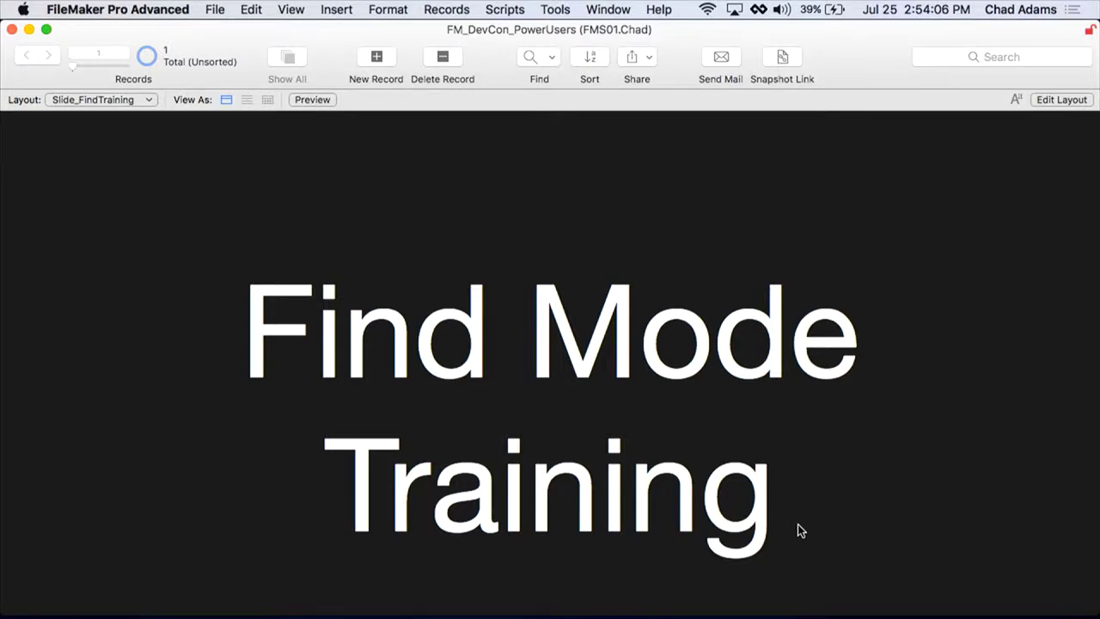
Step: Run the return script to go back to the Customer Detail layout showing Skeleton Key
key(super+1)
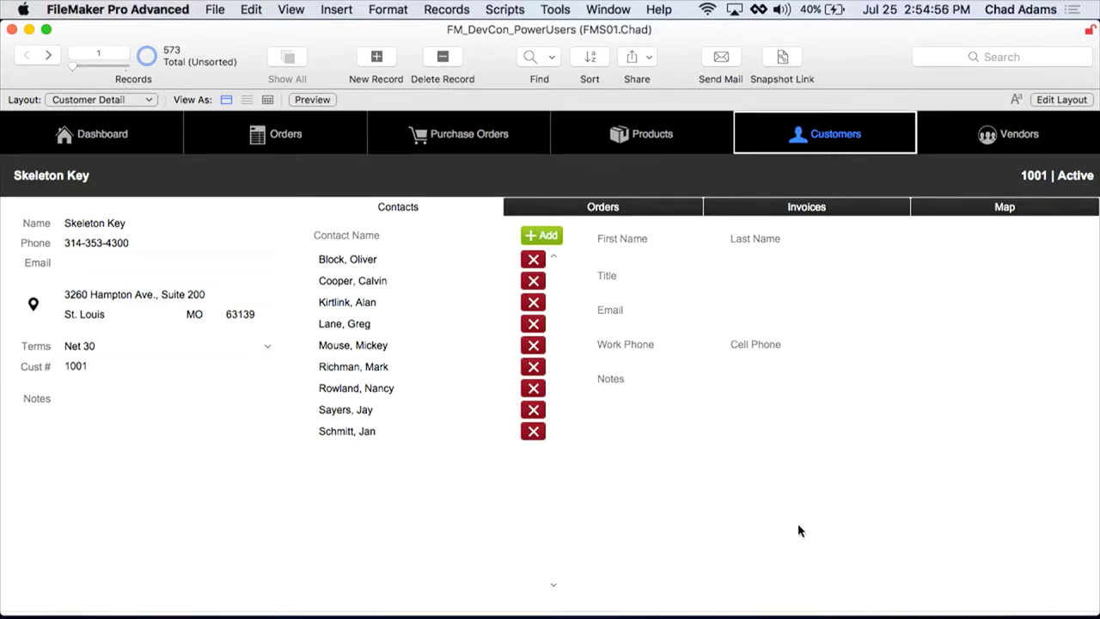
Step: Find the customers whose Terms are Net 30
key(super+f)
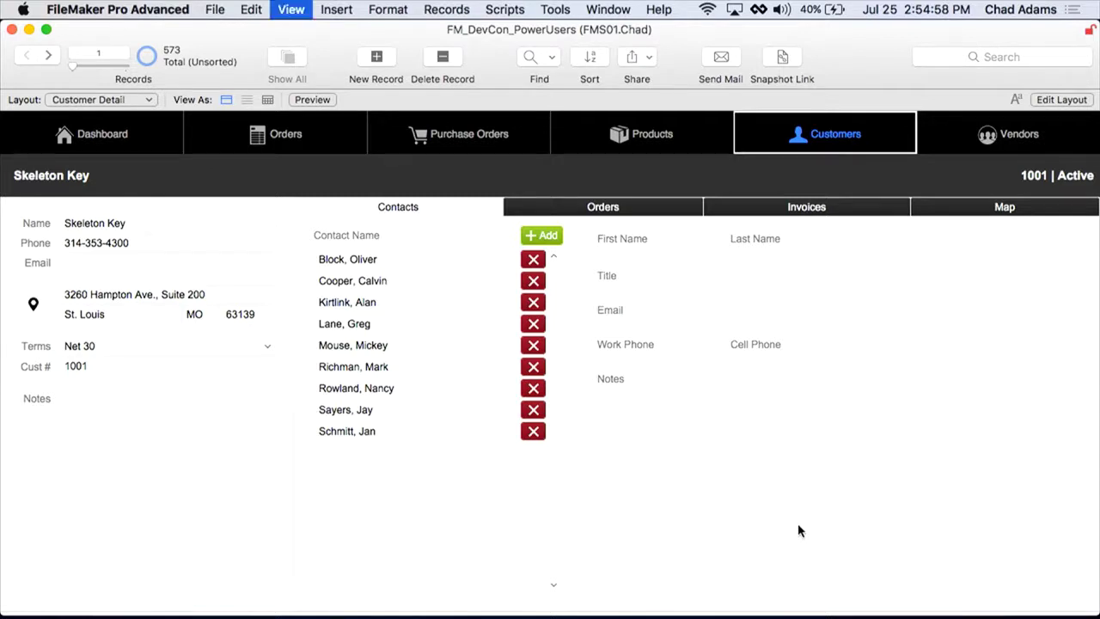
click(172, 347)
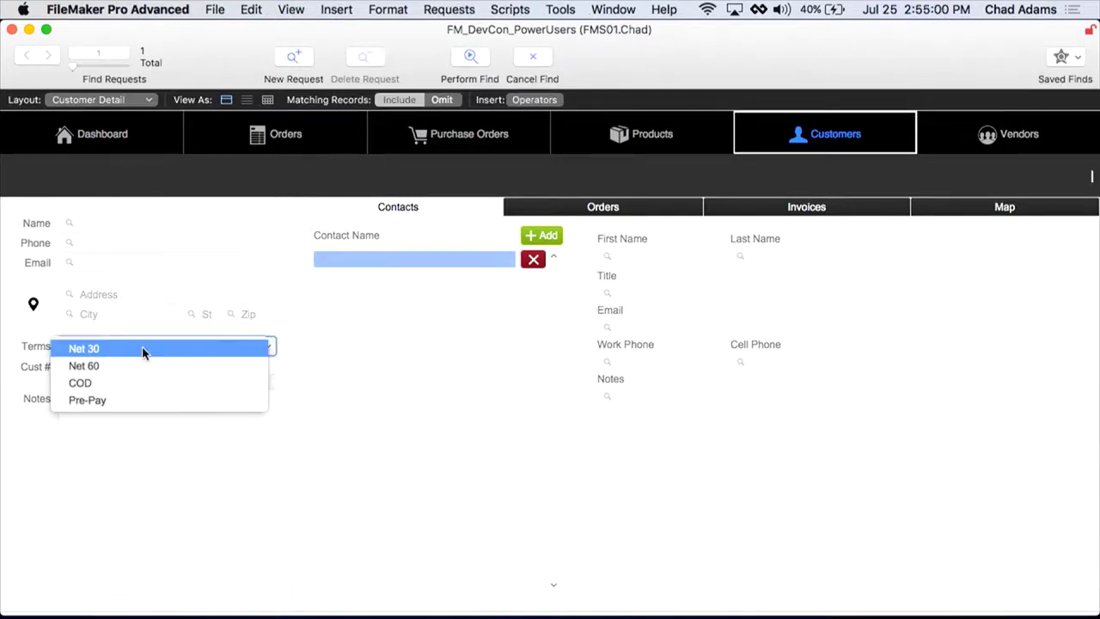
click(143, 350)
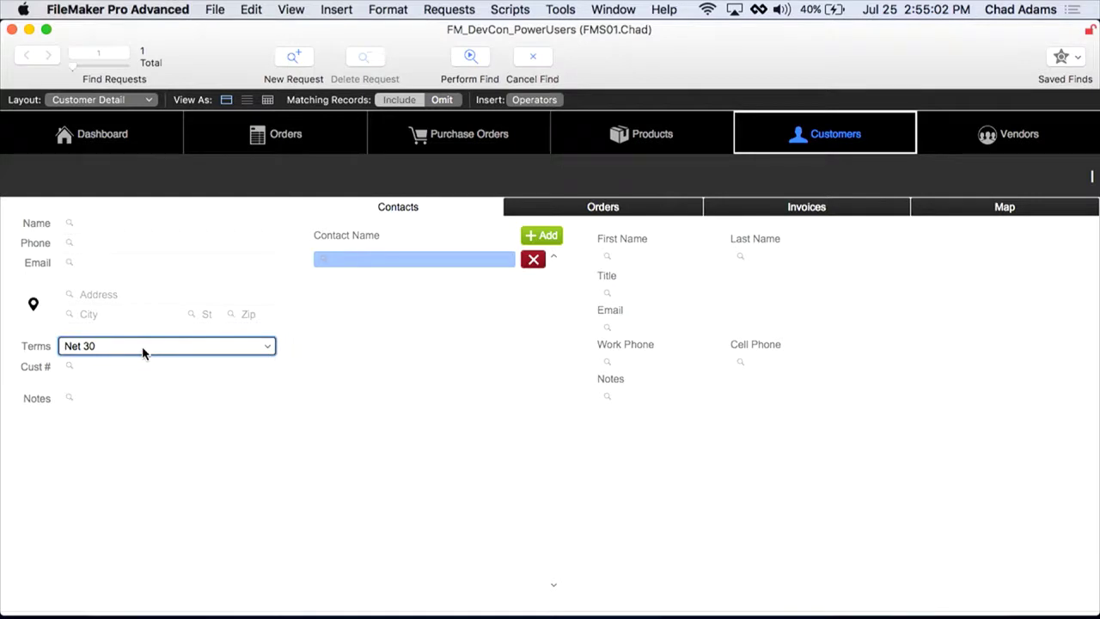
key(Return)
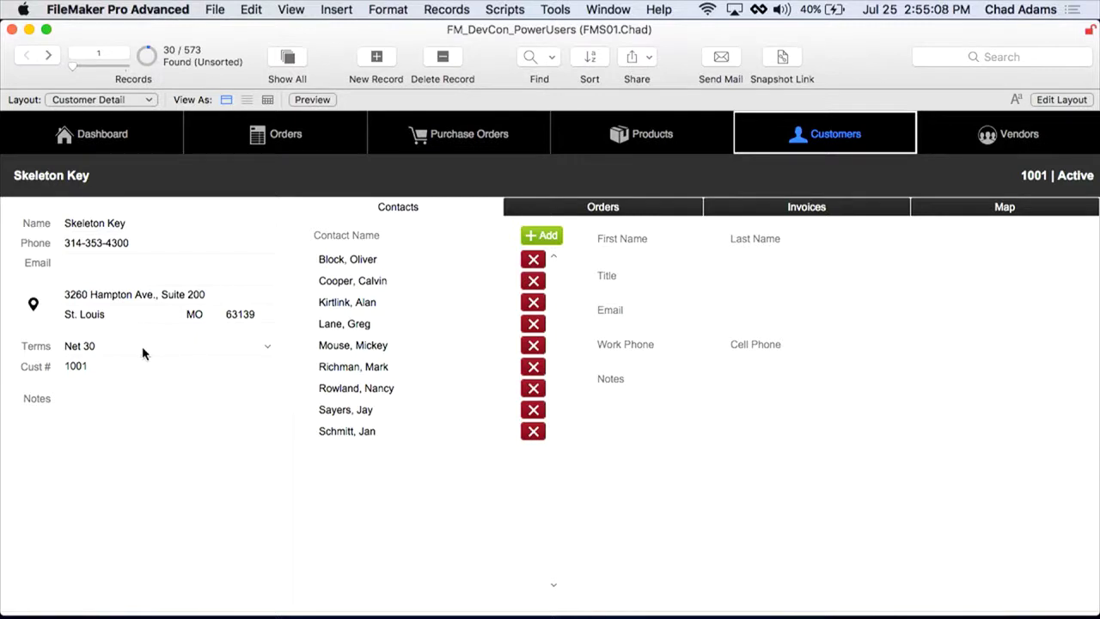
Step: Find customers with Net 30 or Net 60 terms using two find requests
key(super+f)
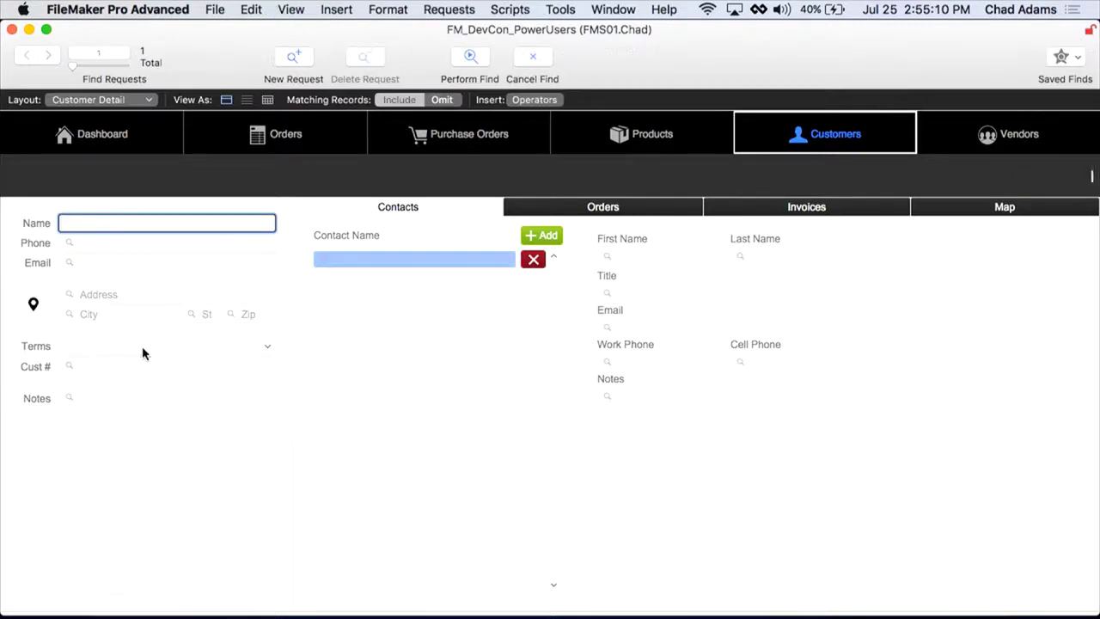
click(141, 351)
click(138, 349)
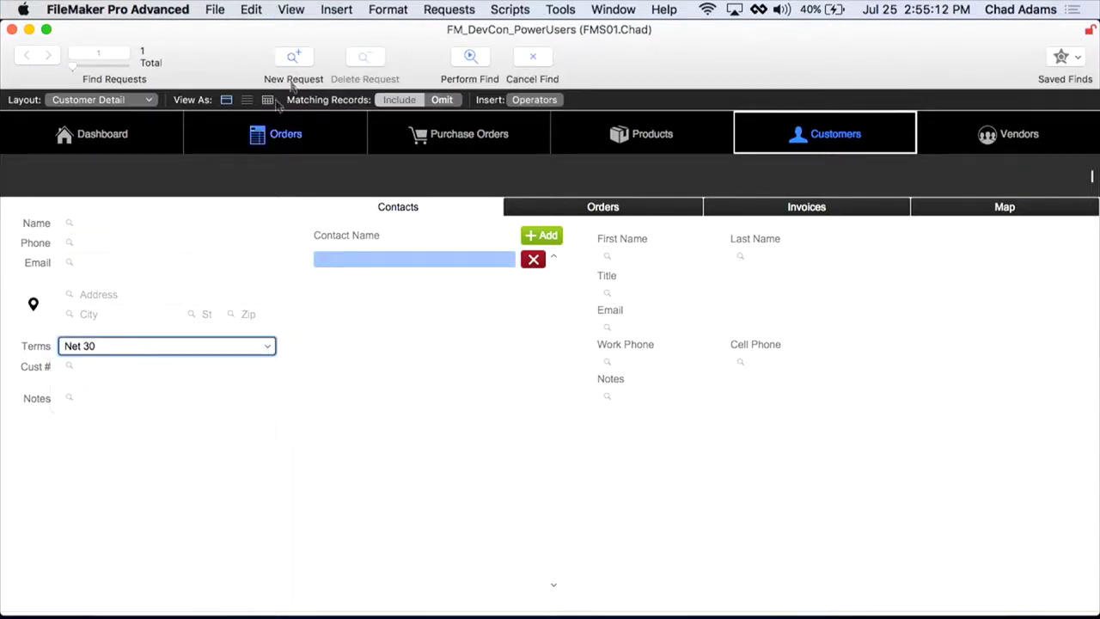
click(301, 59)
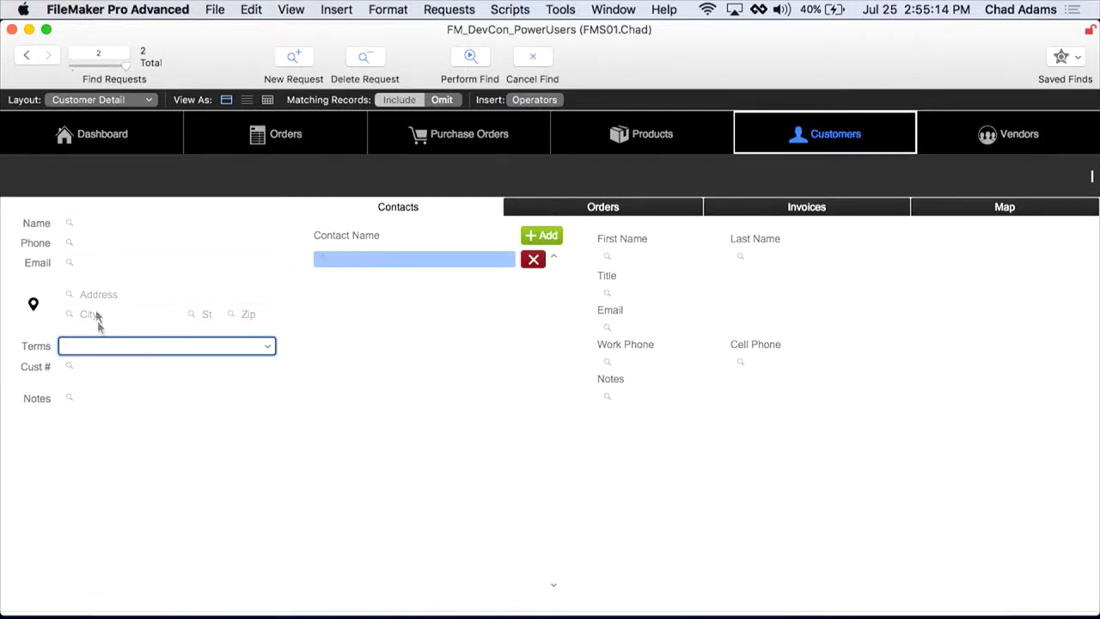
click(102, 346)
click(105, 368)
key(Return)
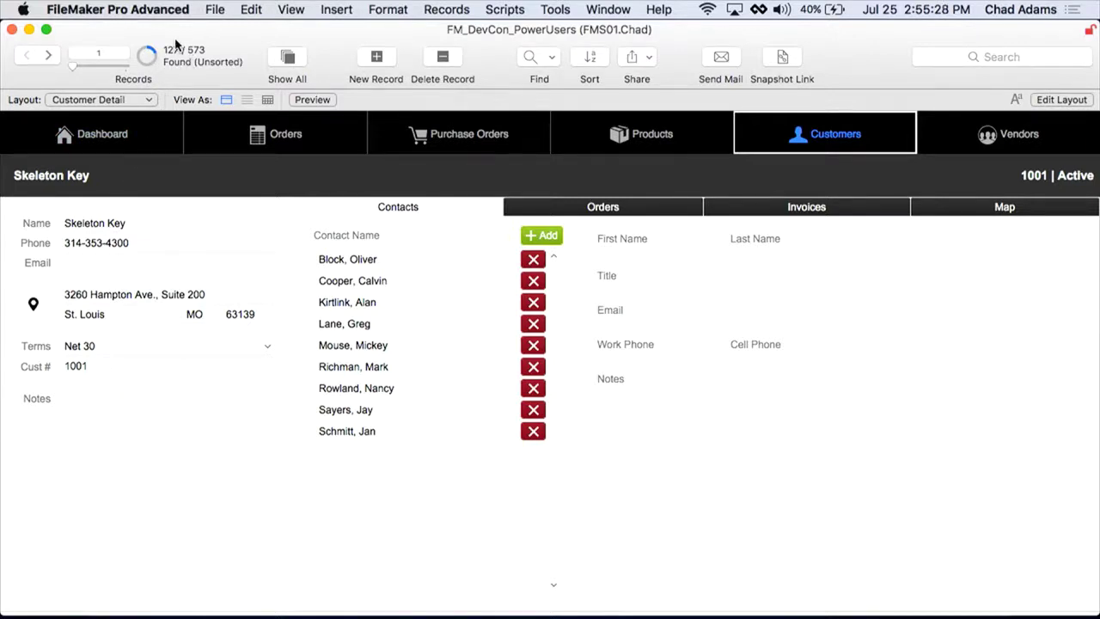
Step: Find the customers whose Terms are Net 30
key(super+f)
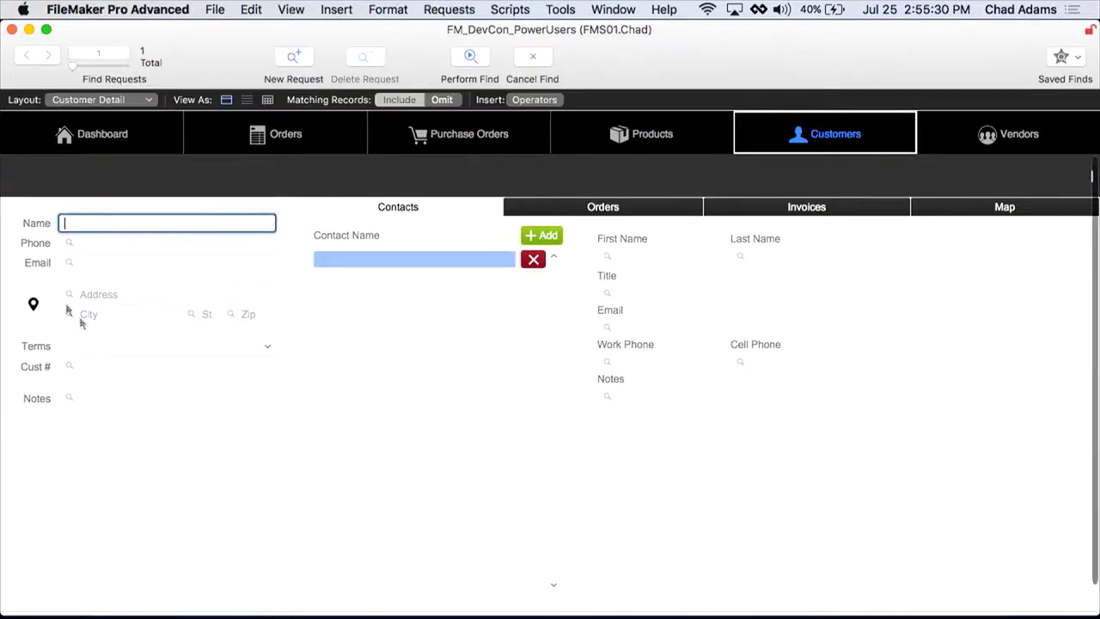
click(112, 348)
click(115, 352)
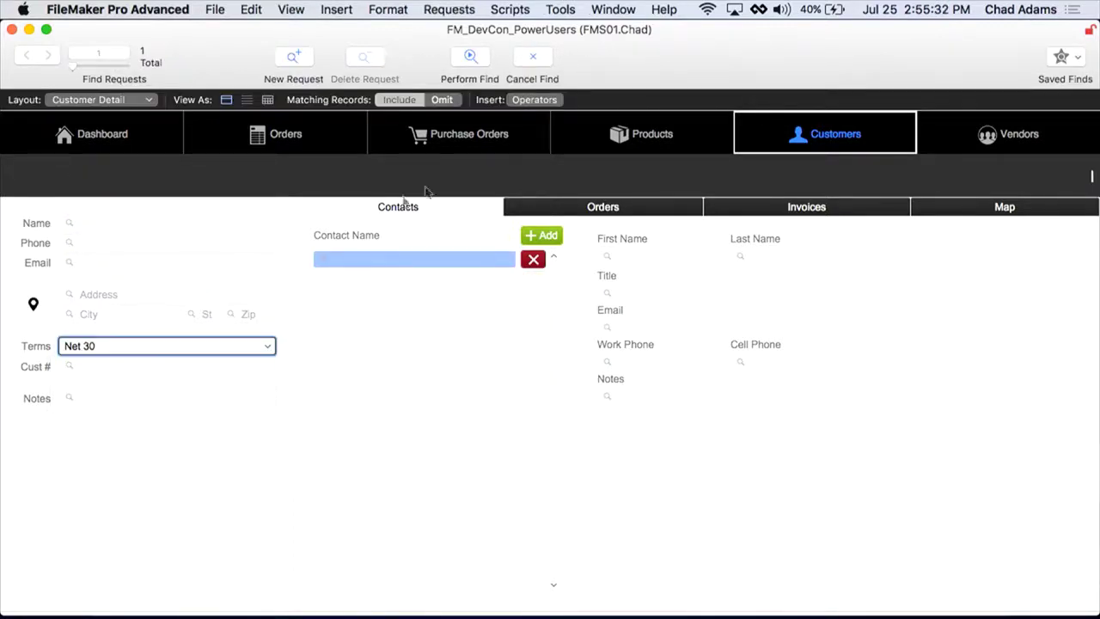
click(478, 54)
Step: Add the Net 60 customers to the found set with Extend Found Set
key(super+f)
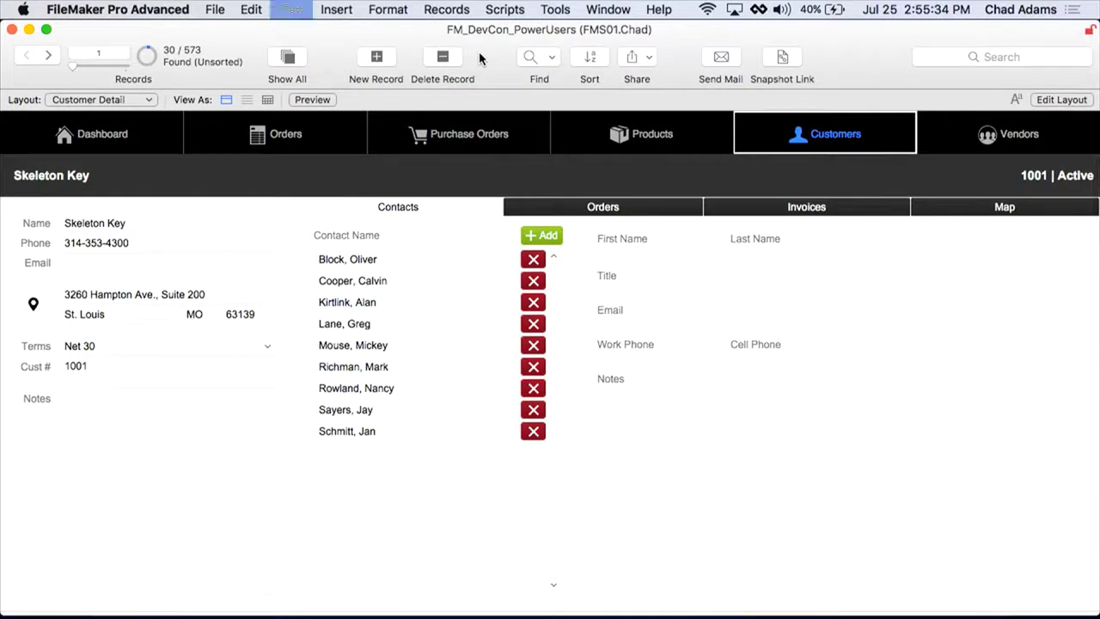
click(123, 348)
click(118, 364)
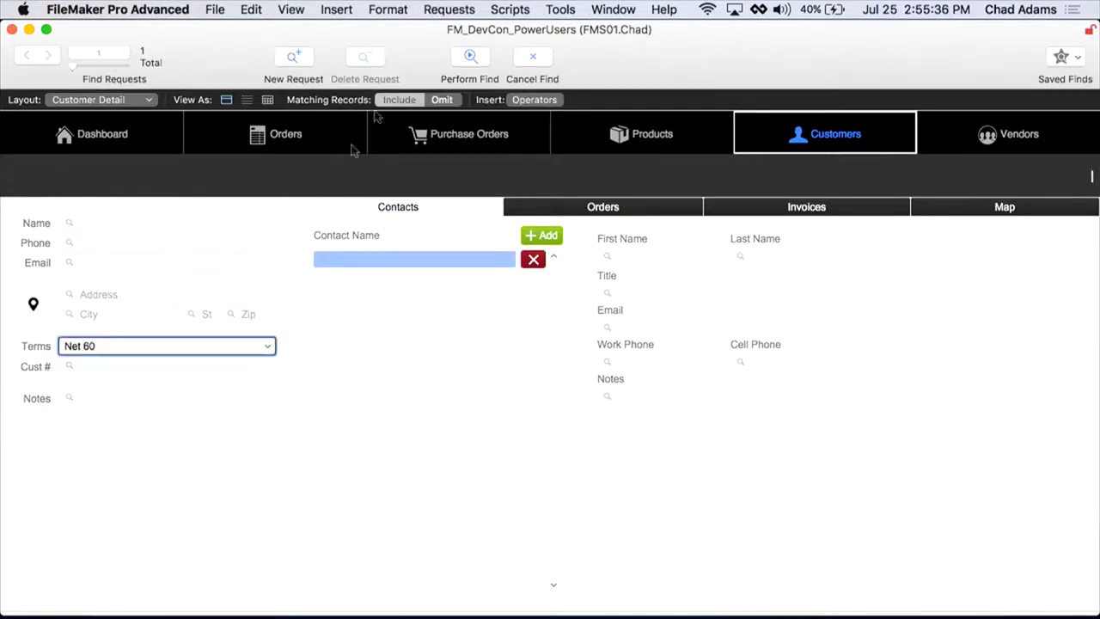
click(447, 11)
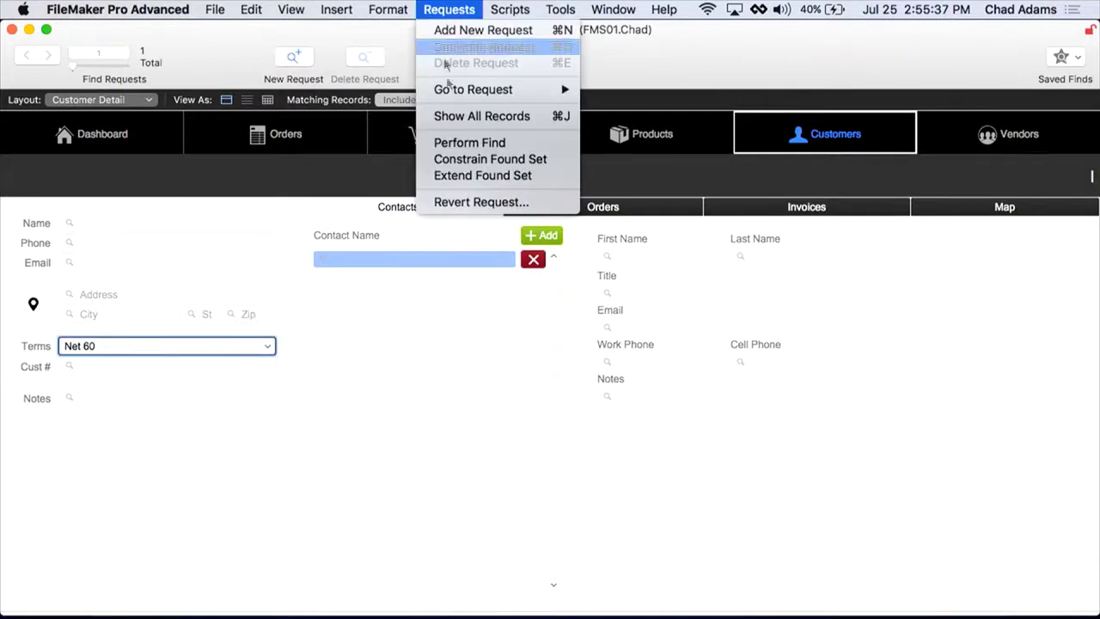
click(460, 174)
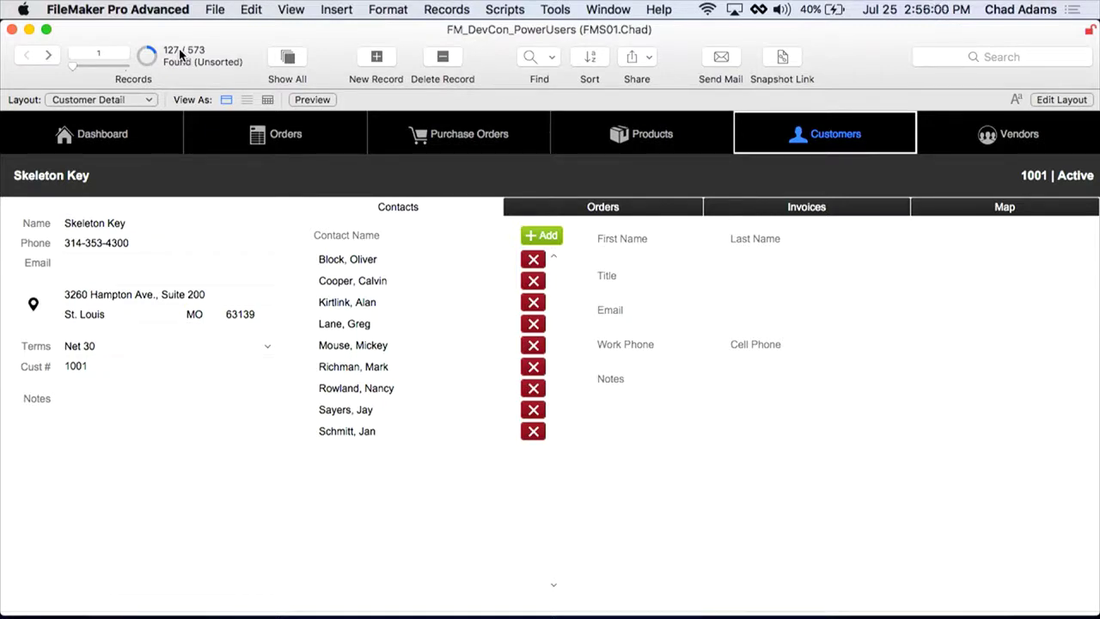
Step: Search with one request for Net 30 terms and another for invoice Status Overdue
key(super+f)
click(99, 348)
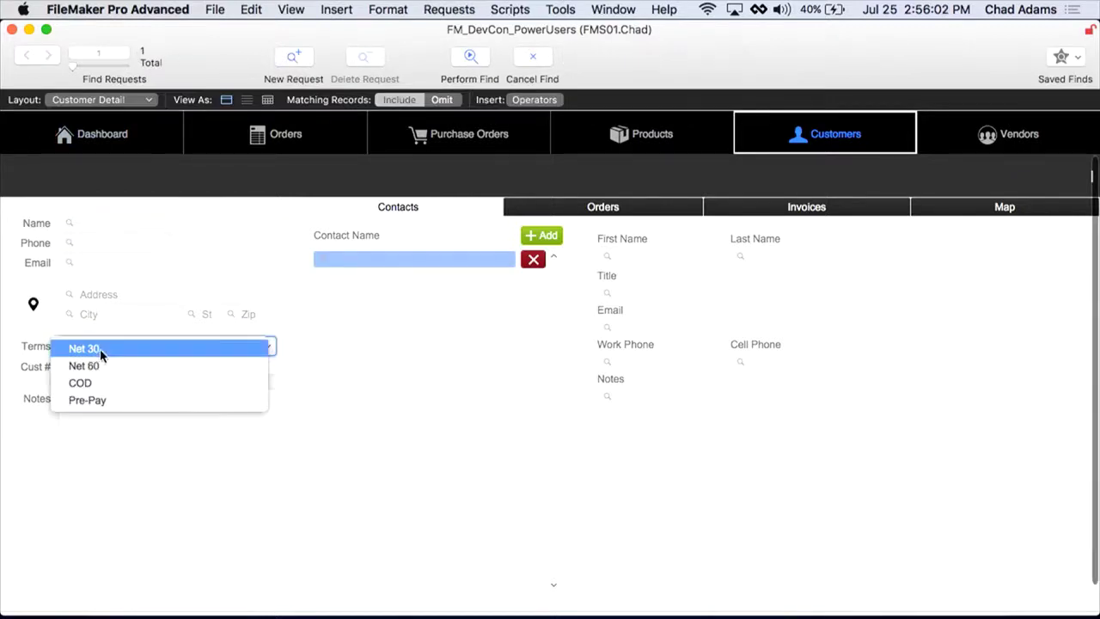
click(110, 350)
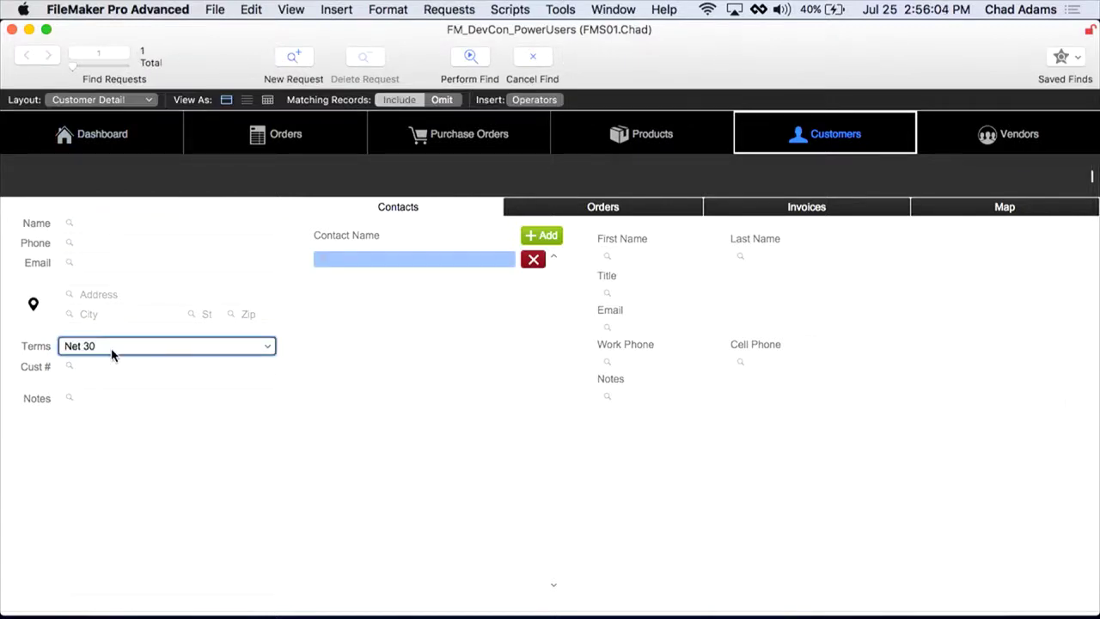
key(super+n)
click(786, 210)
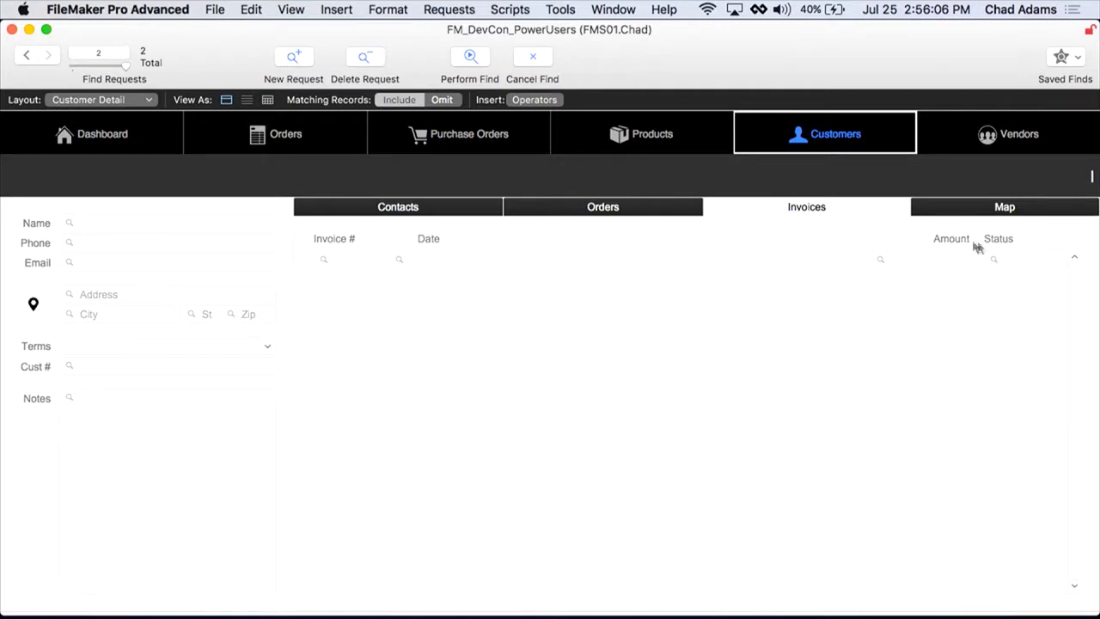
click(1009, 262)
text(Or)
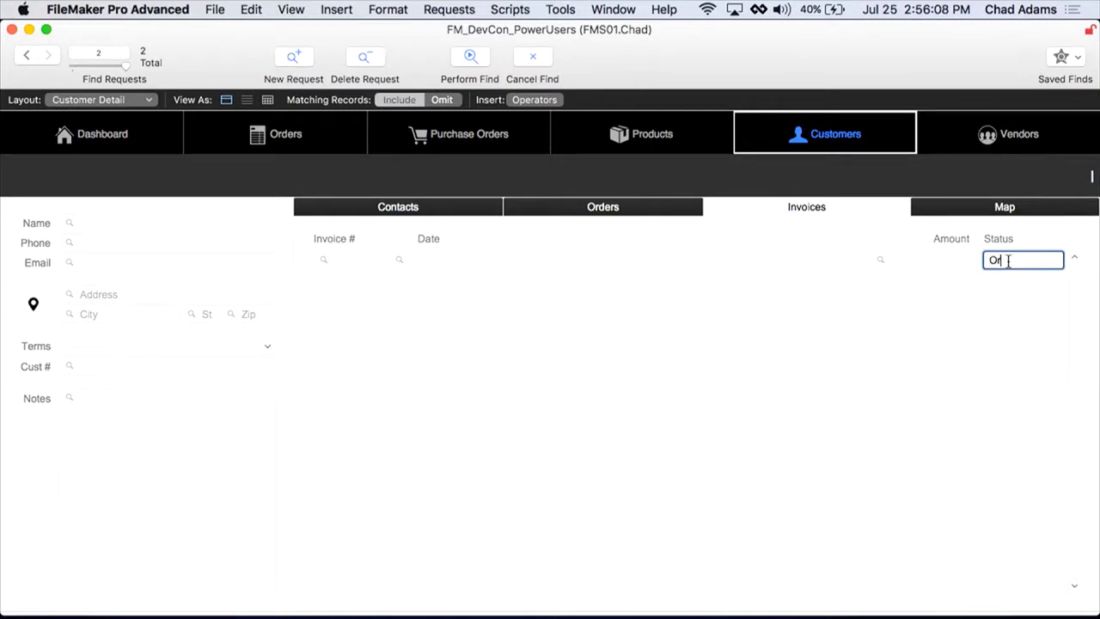
text(erdue)
key(super+n)
click(128, 260)
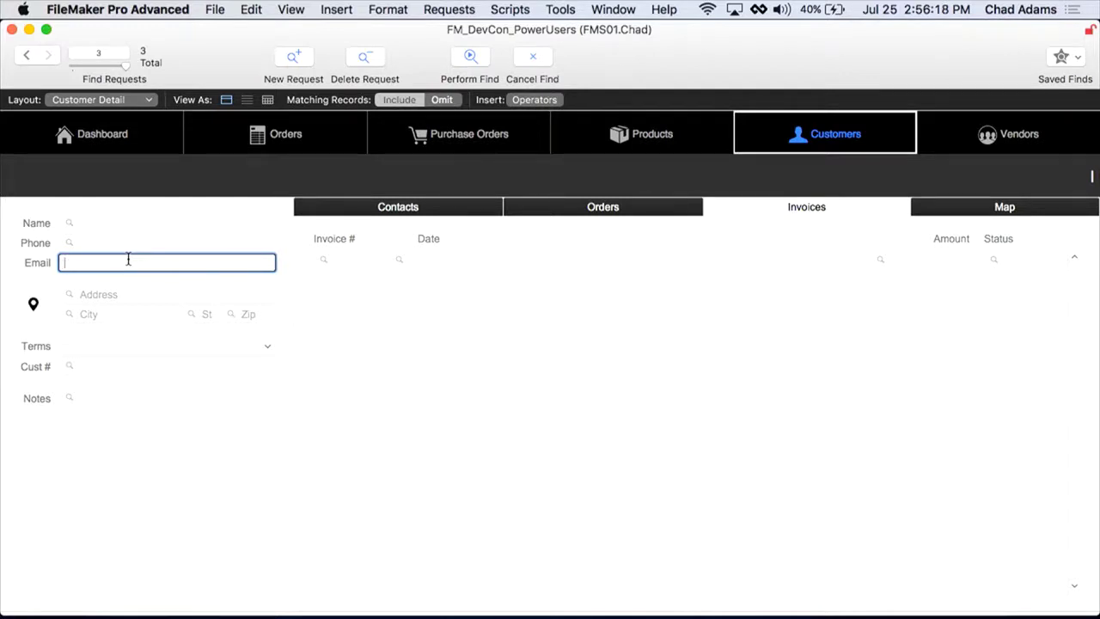
key(Return)
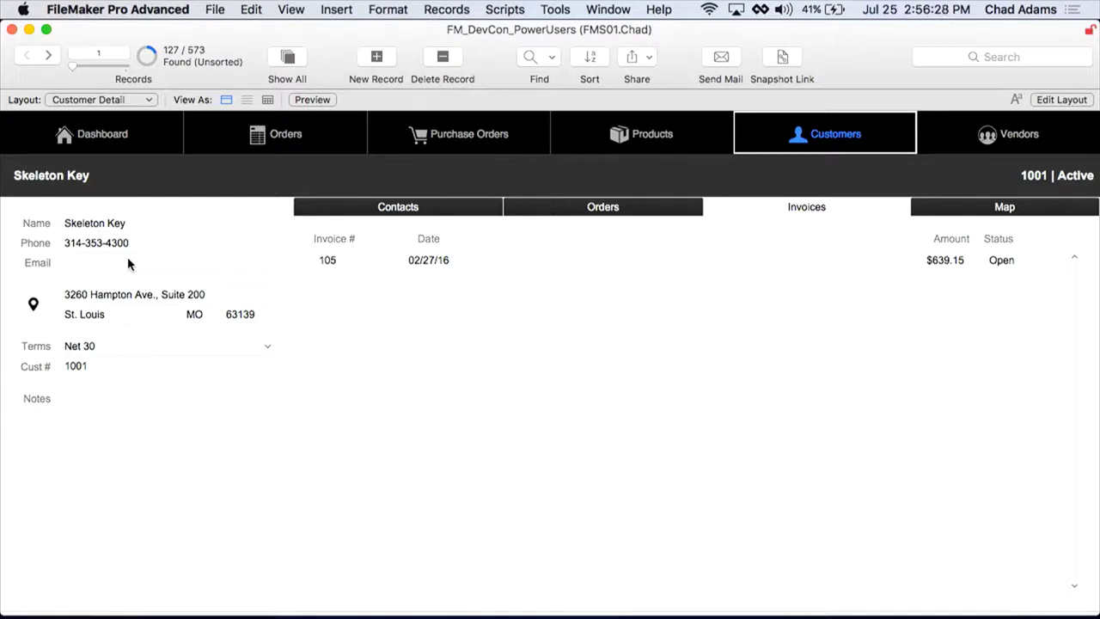
Step: Find customers with Net 60 terms in State CA
key(super+f)
click(122, 347)
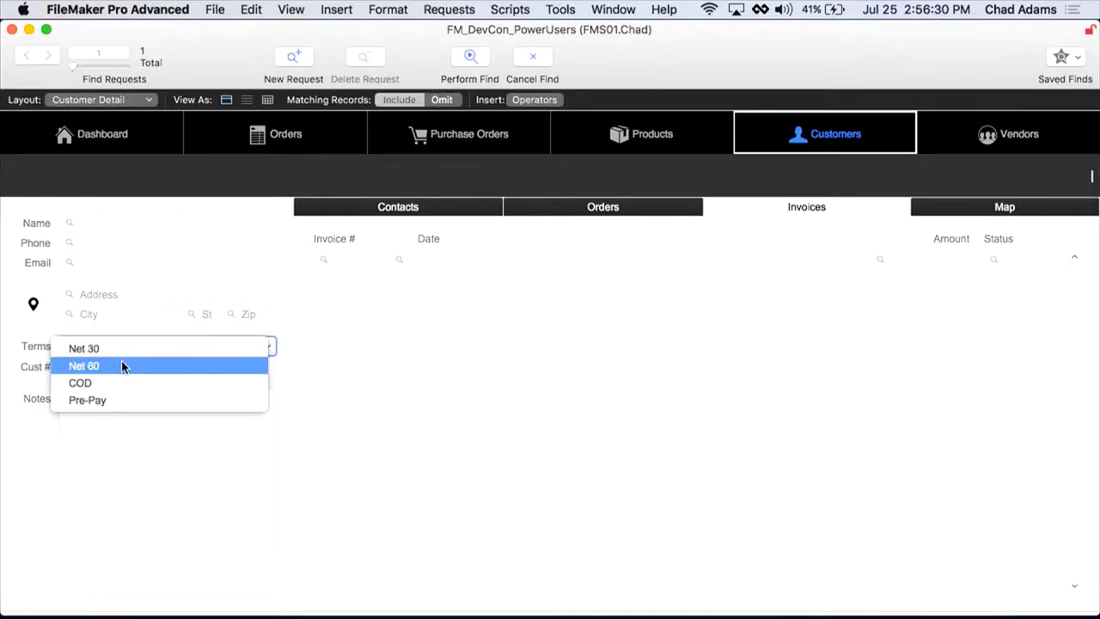
click(122, 367)
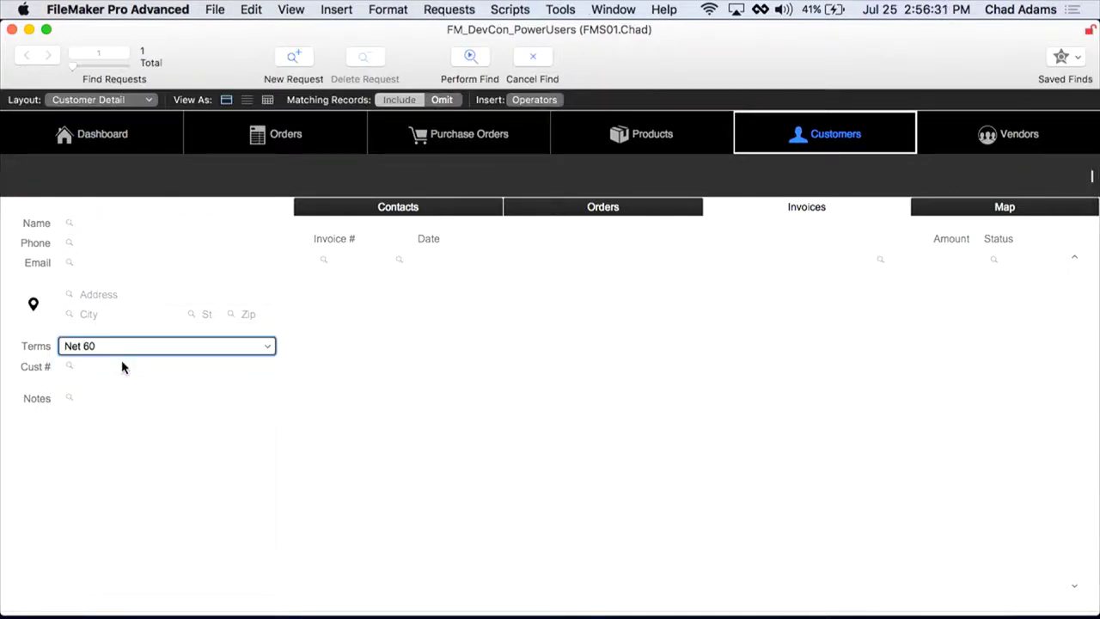
click(199, 315)
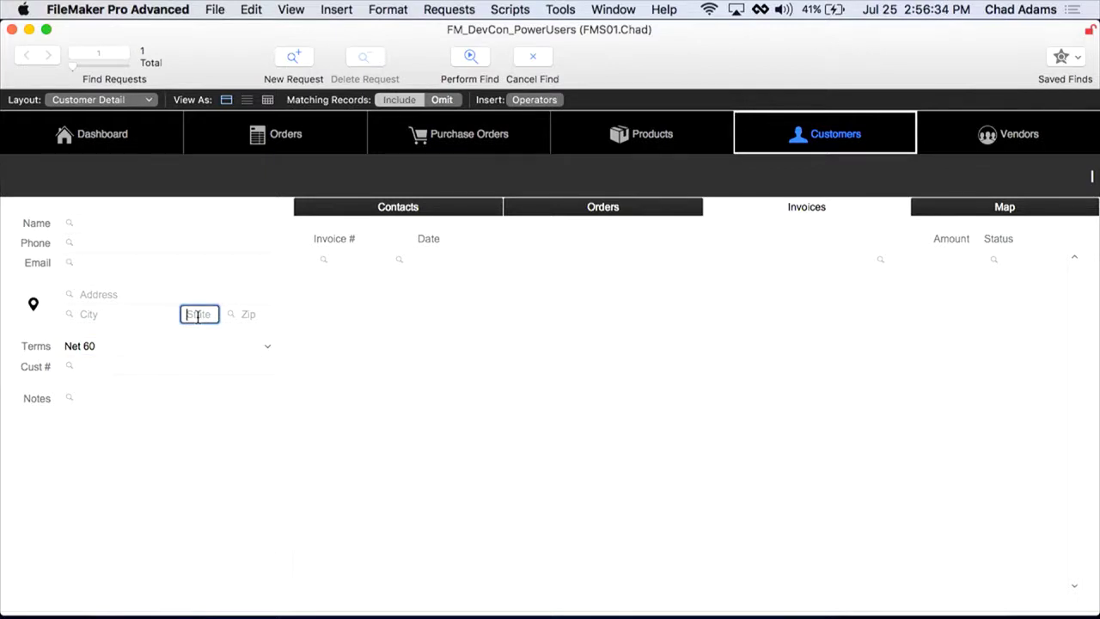
text(CA)
click(471, 56)
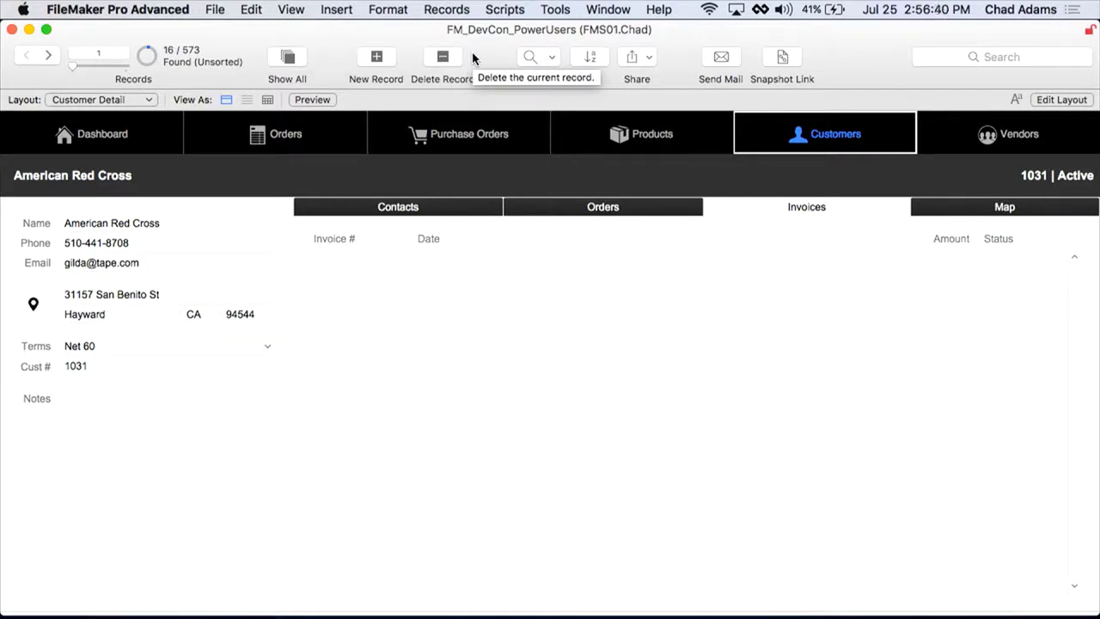
Step: Find Net 60 customers in CA, with a second request for State MO
key(super+f)
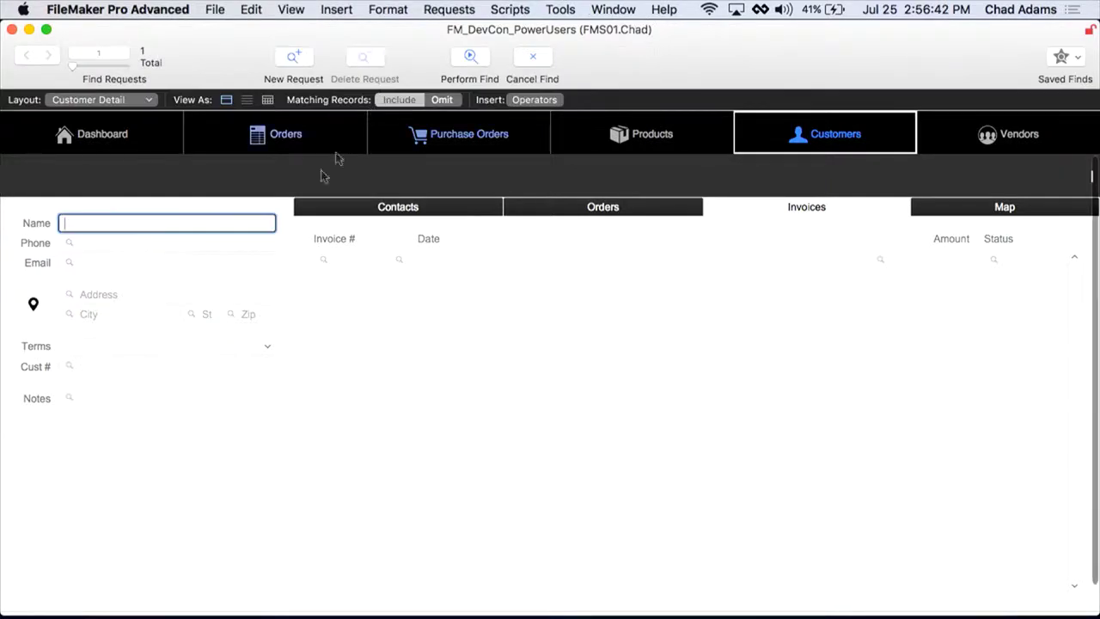
click(159, 346)
click(146, 365)
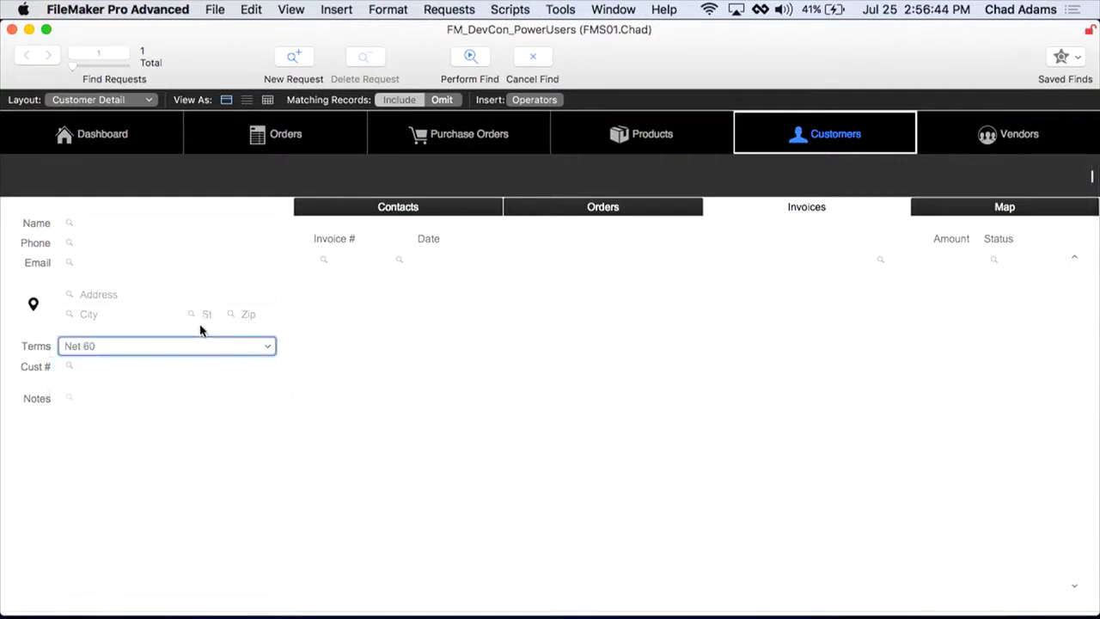
click(199, 314)
text(CA)
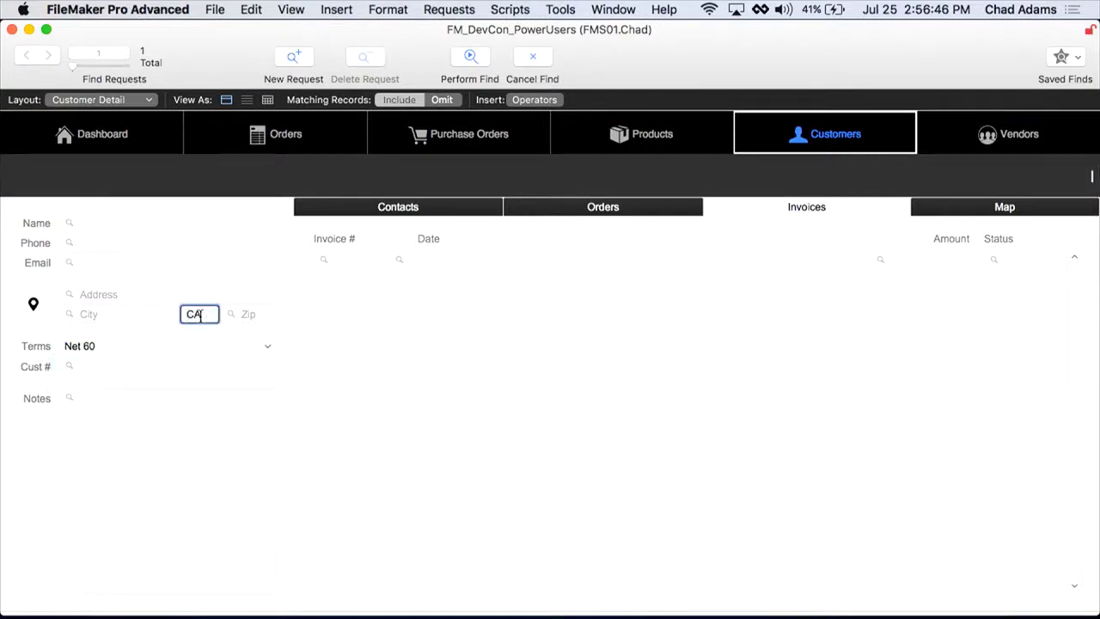
key(super+n)
text(MO)
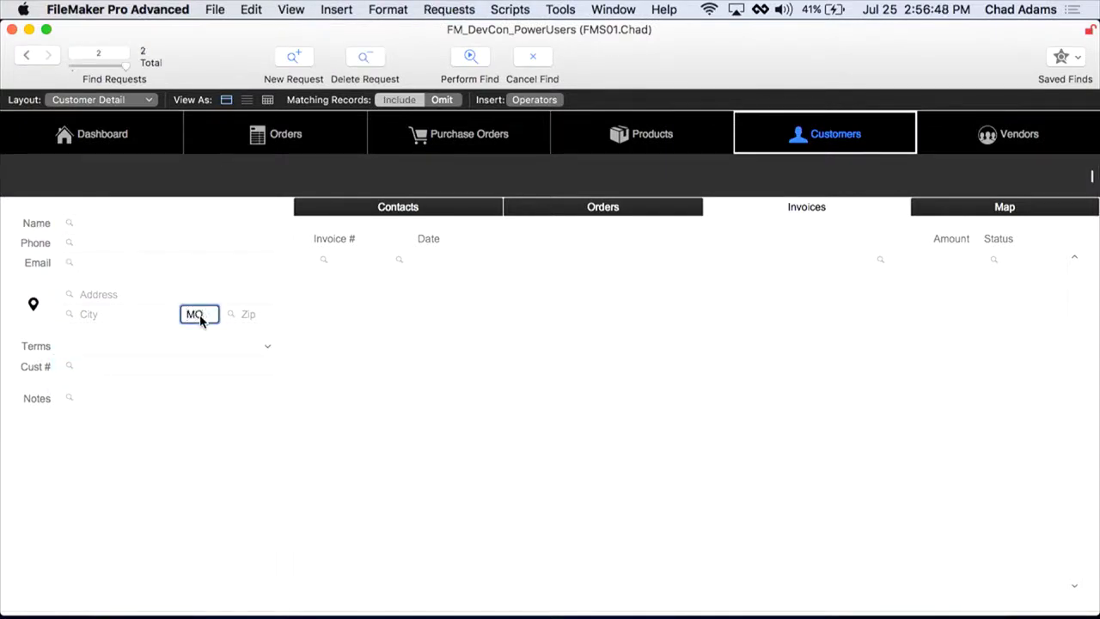
key(Return)
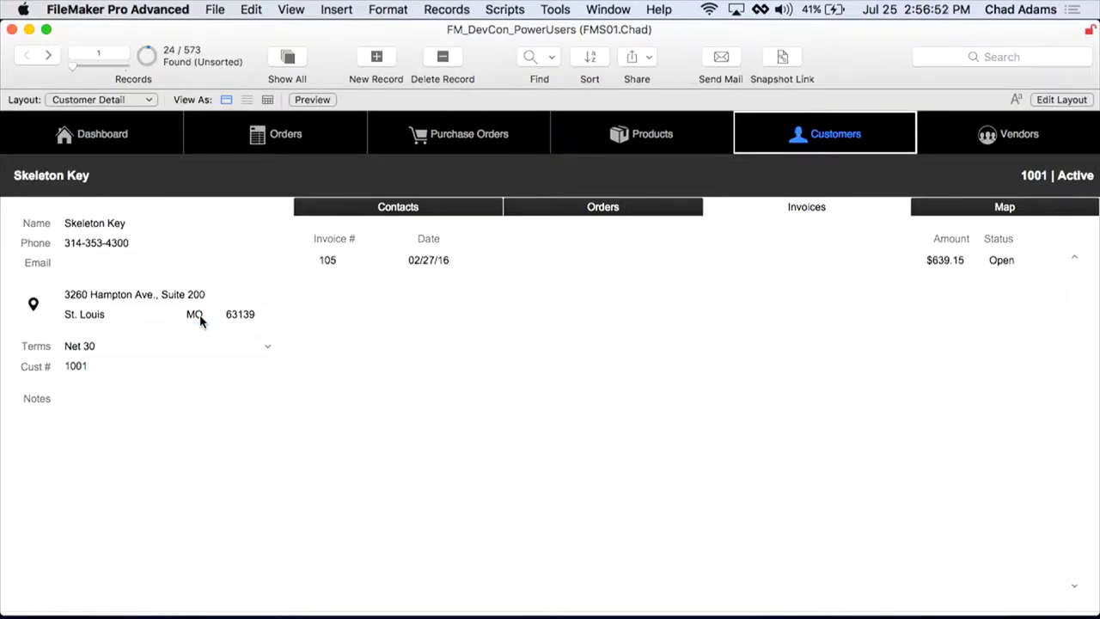
Step: Find Net 60 customers in CA again
key(super+f)
click(177, 346)
click(168, 365)
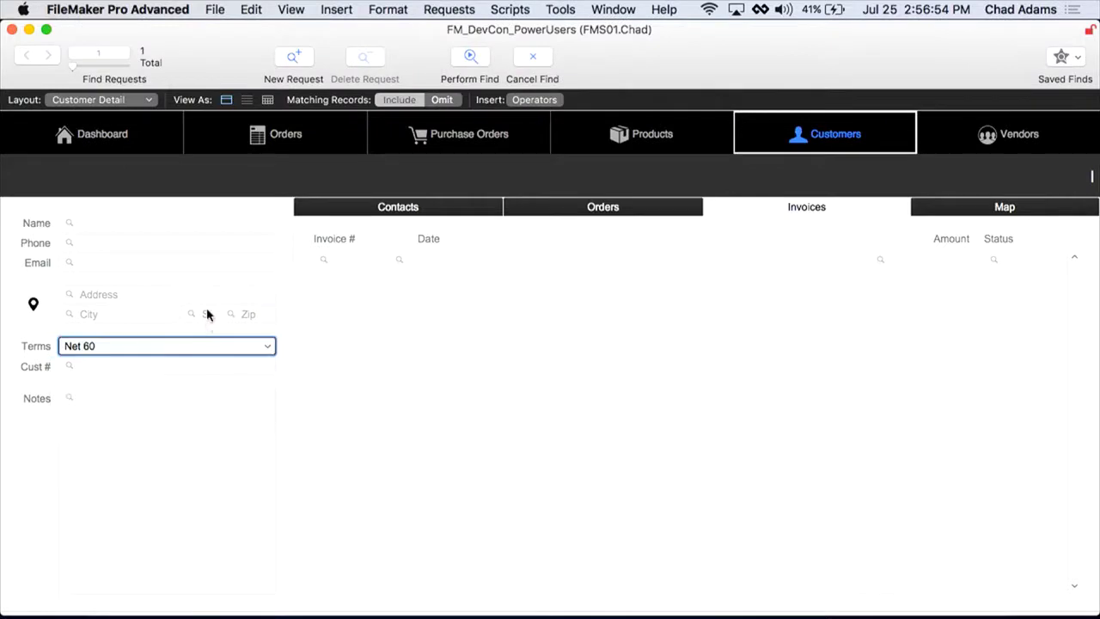
click(206, 315)
text(ca)
key(Return)
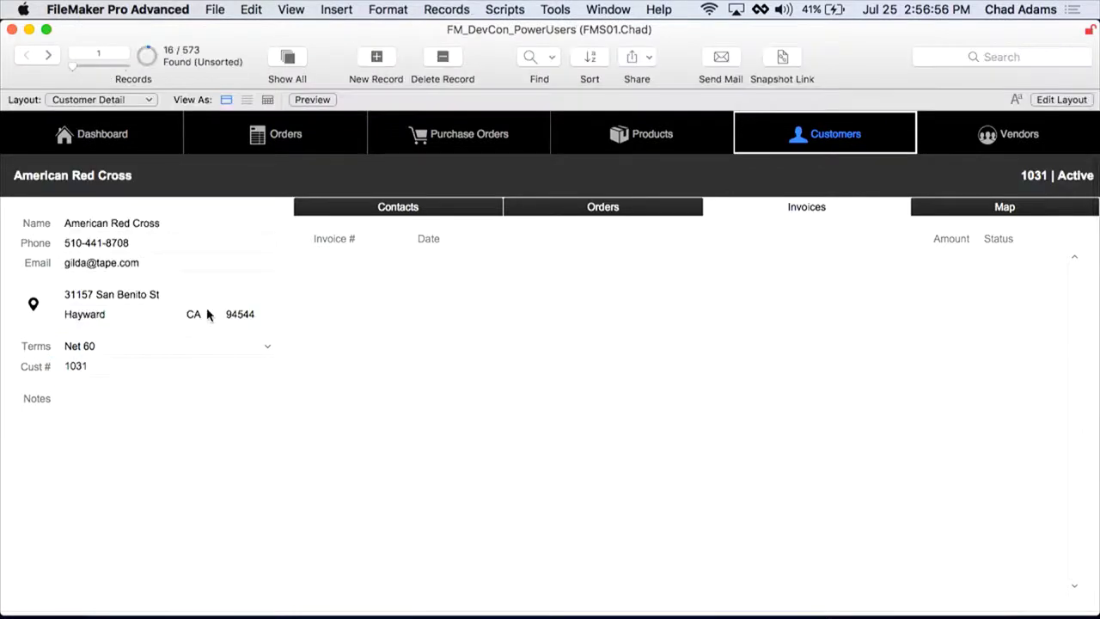
Step: Add customers in State MO to the found set with Extend Found Set
key(super+f)
click(208, 314)
text(mo)
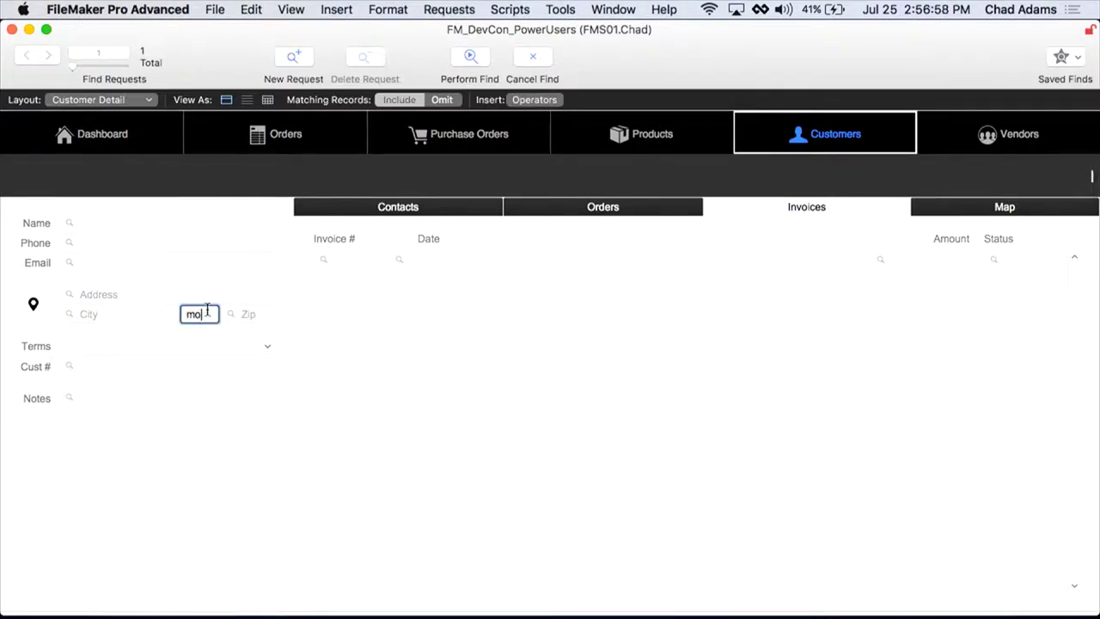
click(468, 11)
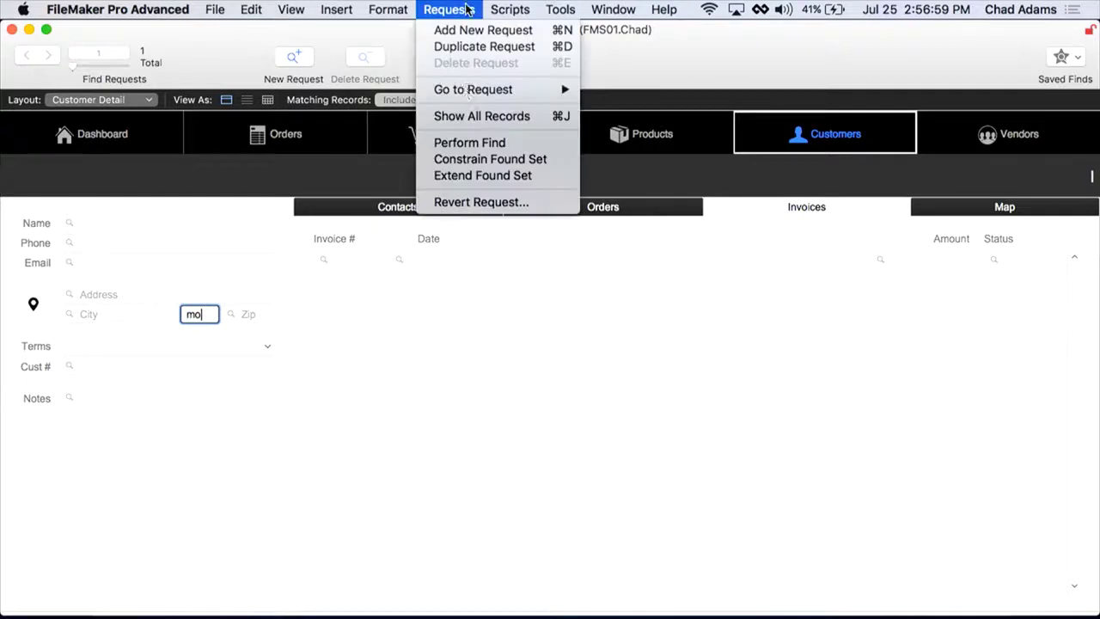
click(472, 175)
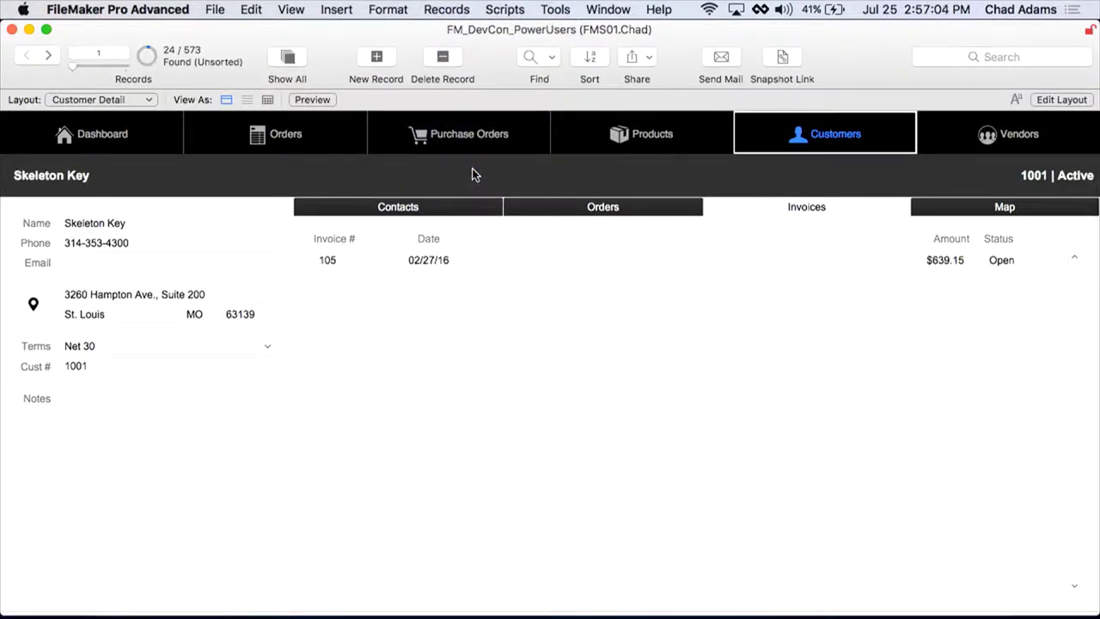
Step: Find Net 60 customers while omitting those in State CA
key(super+f)
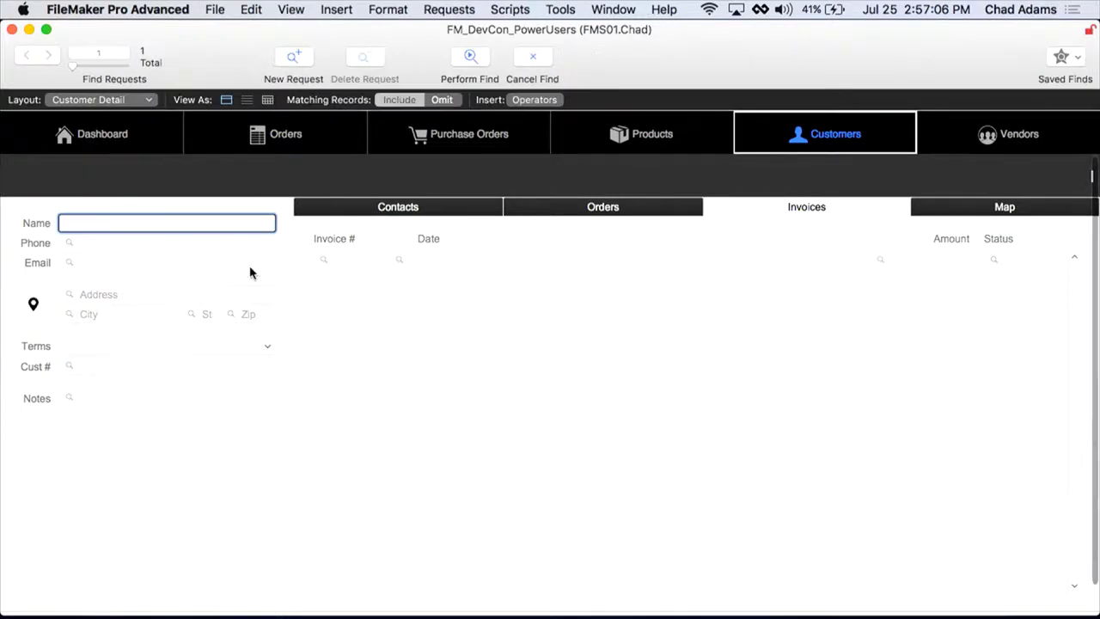
click(163, 348)
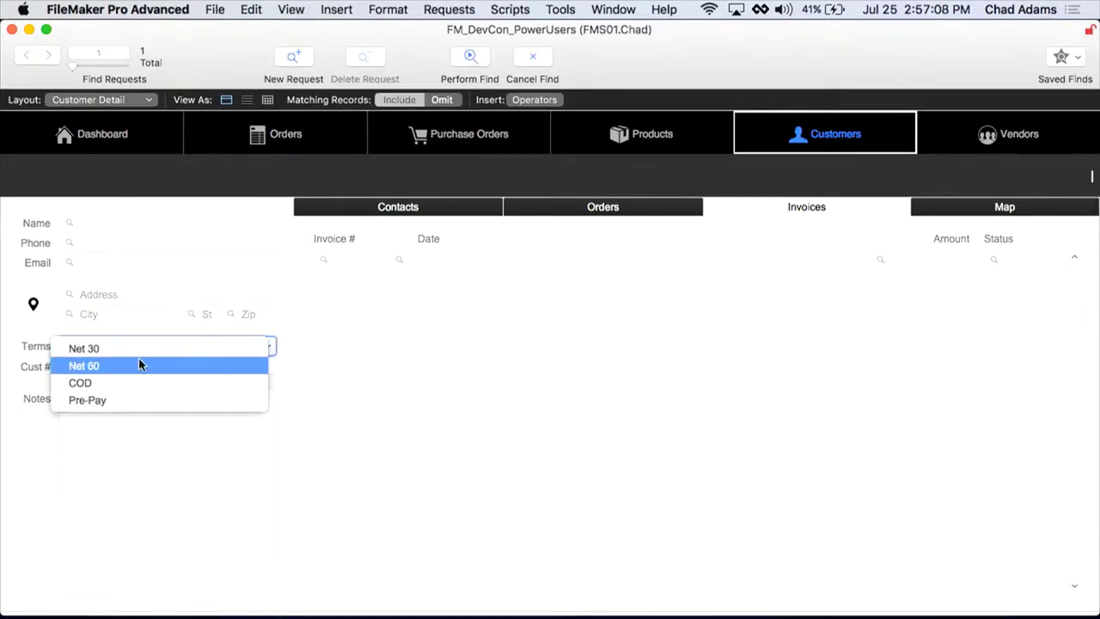
click(142, 364)
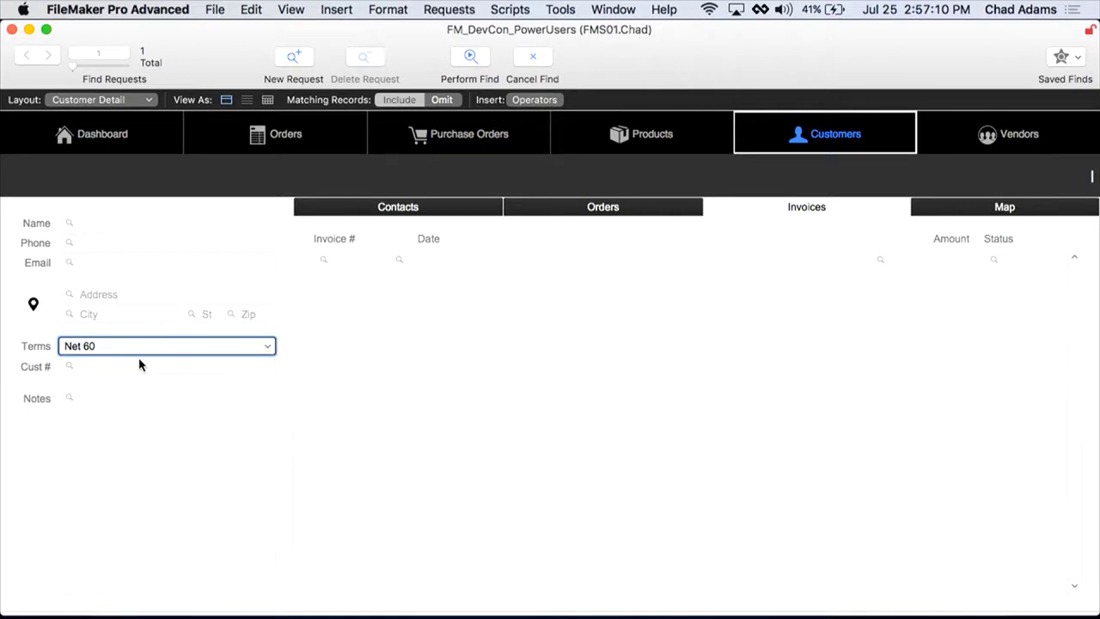
key(super+n)
click(194, 315)
text(C)
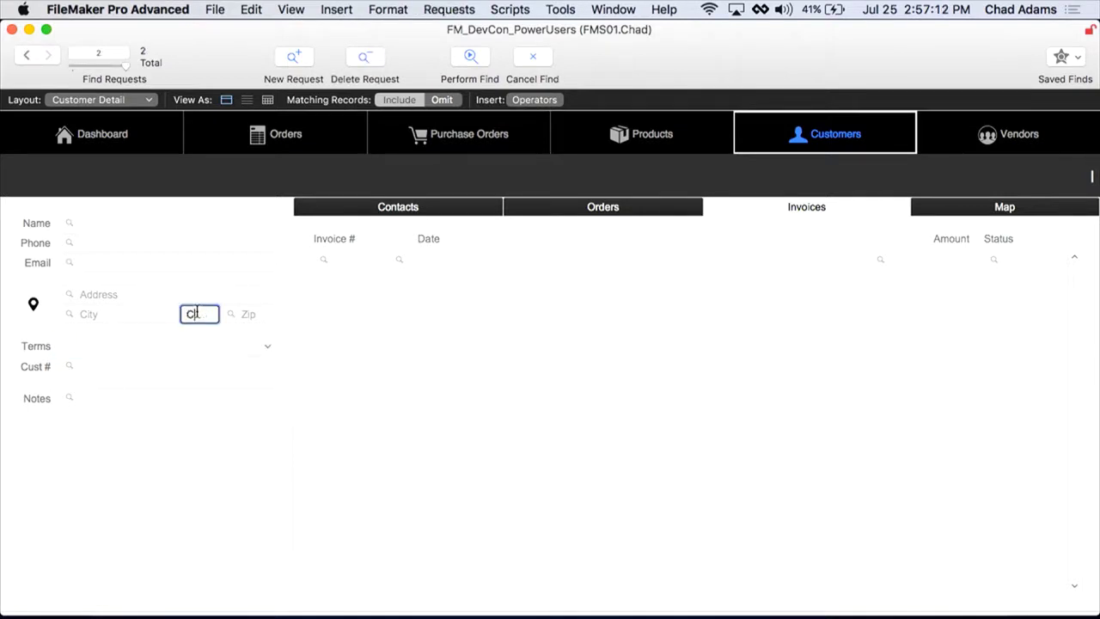
text(A)
click(444, 101)
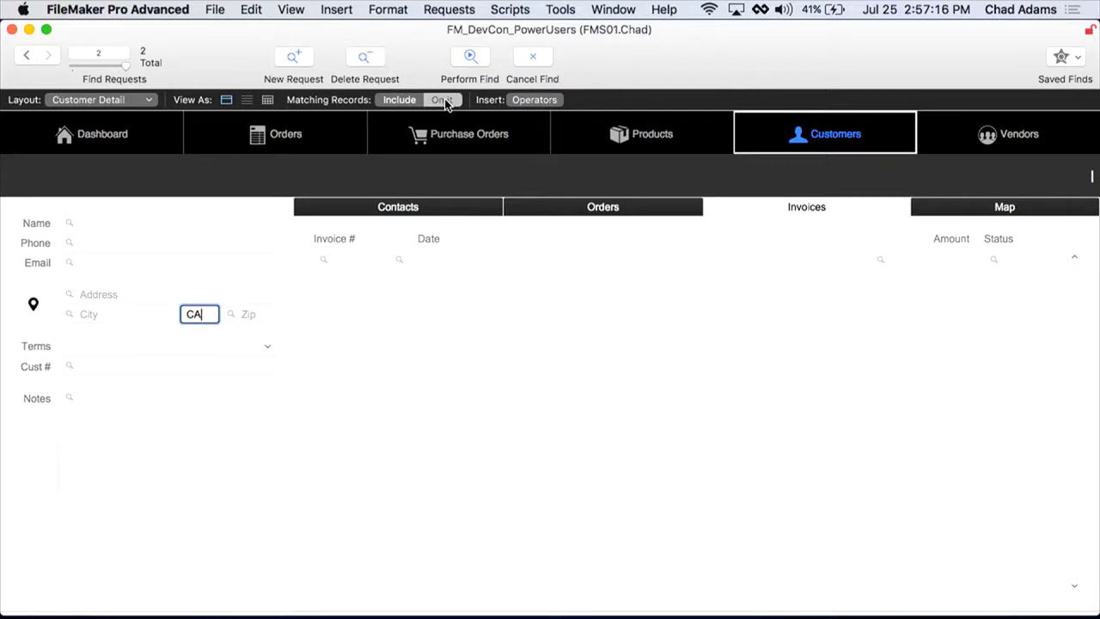
click(470, 57)
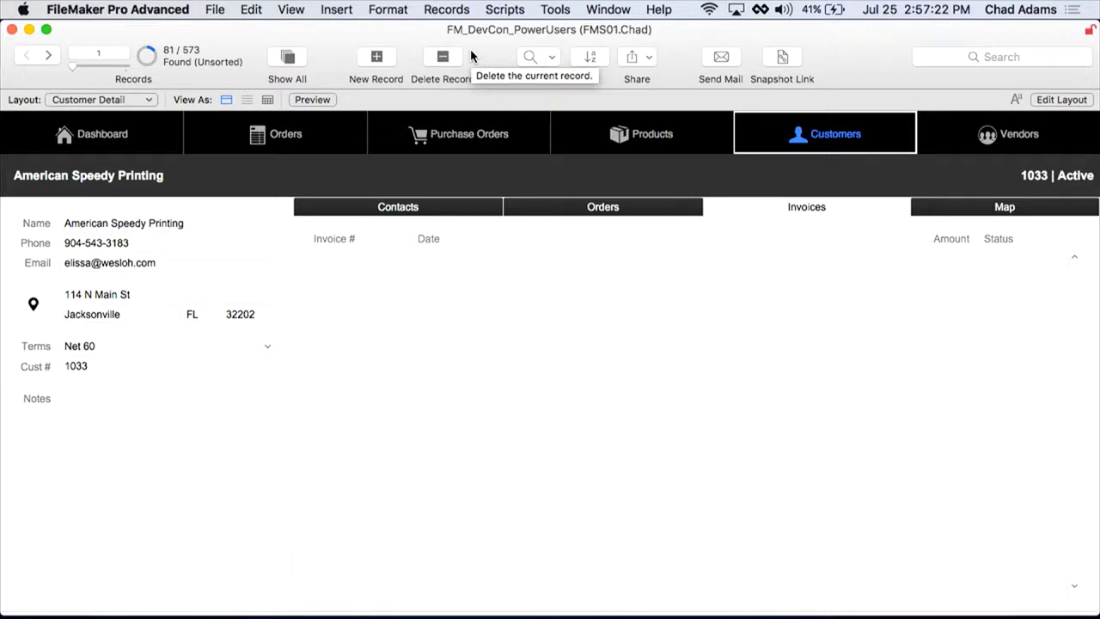
Step: Find all customers with Net 60 terms
key(super+f)
click(163, 348)
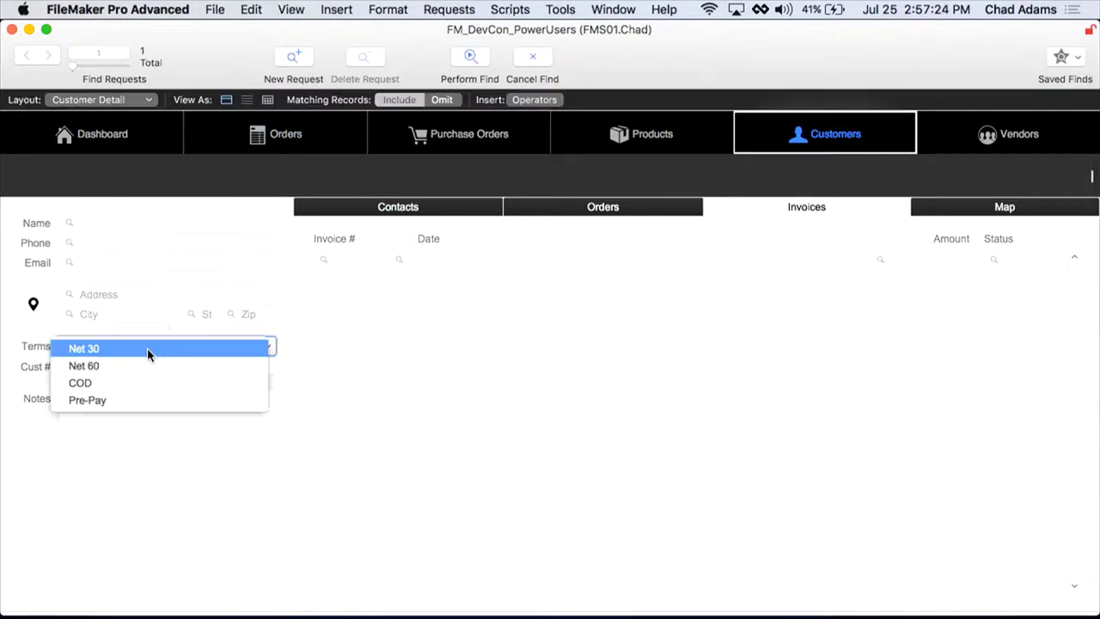
click(143, 357)
key(Return)
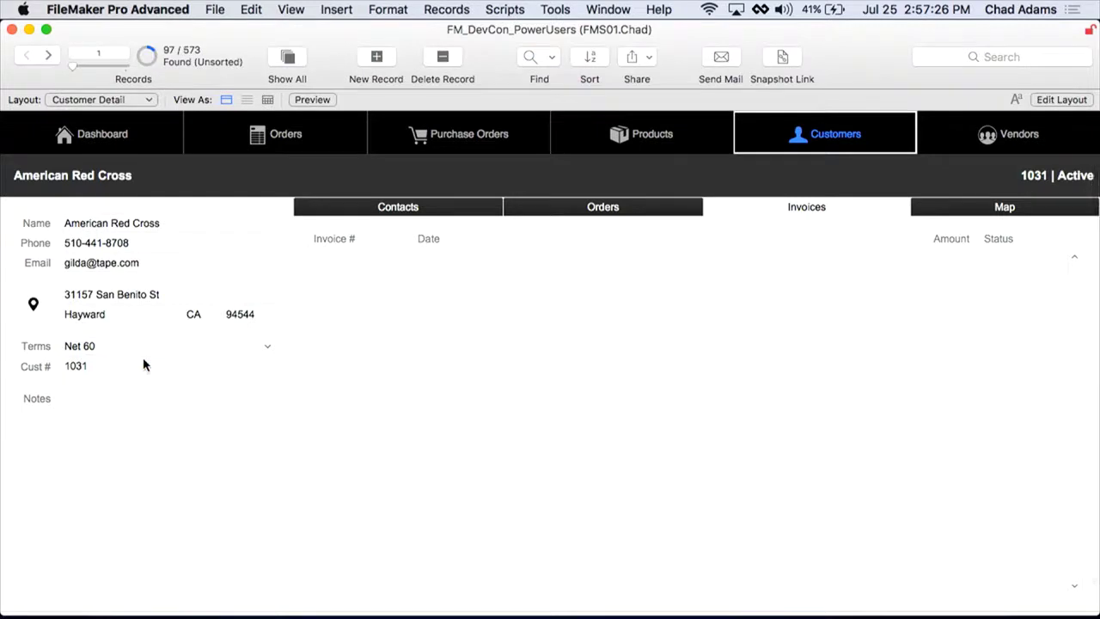
Step: Narrow the Net 60 found set to State CA with Constrain Found Set
key(super+f)
click(196, 315)
text(CA)
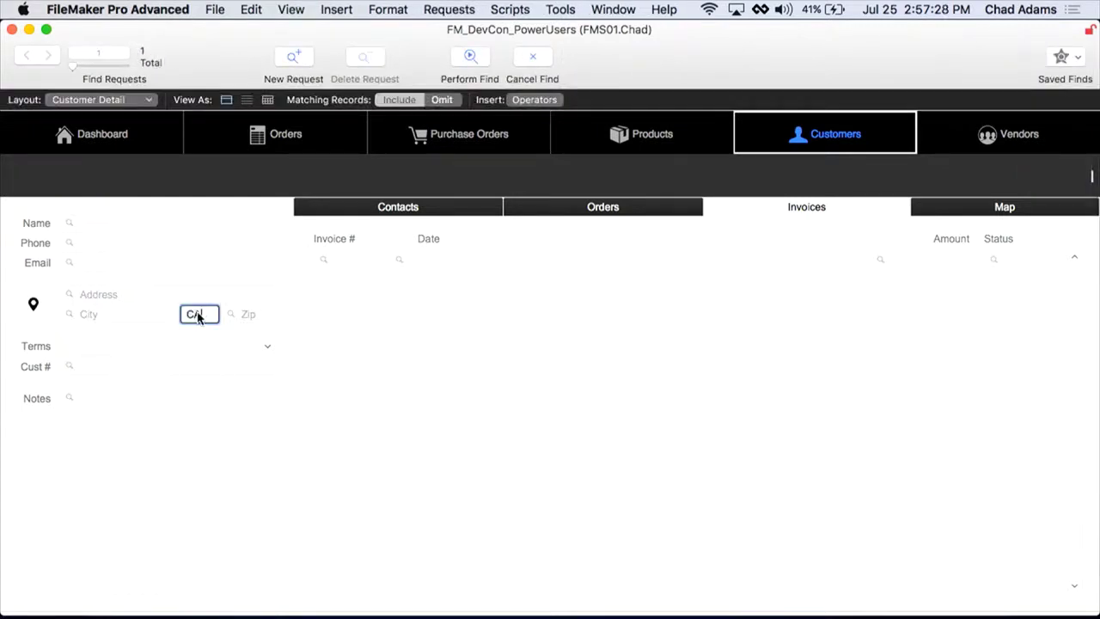
click(443, 10)
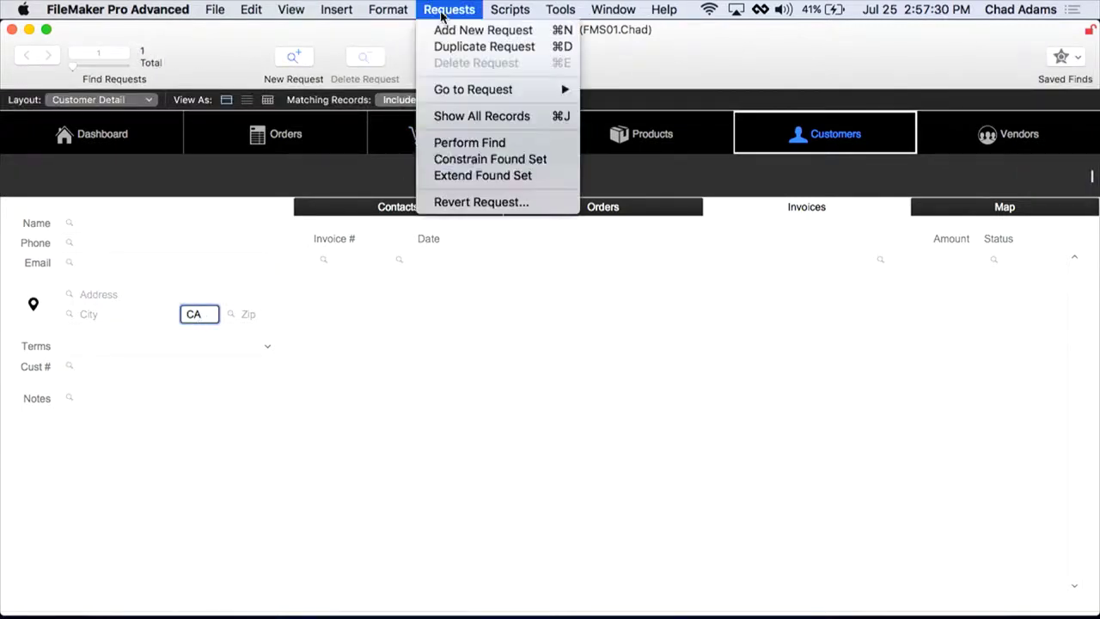
click(471, 159)
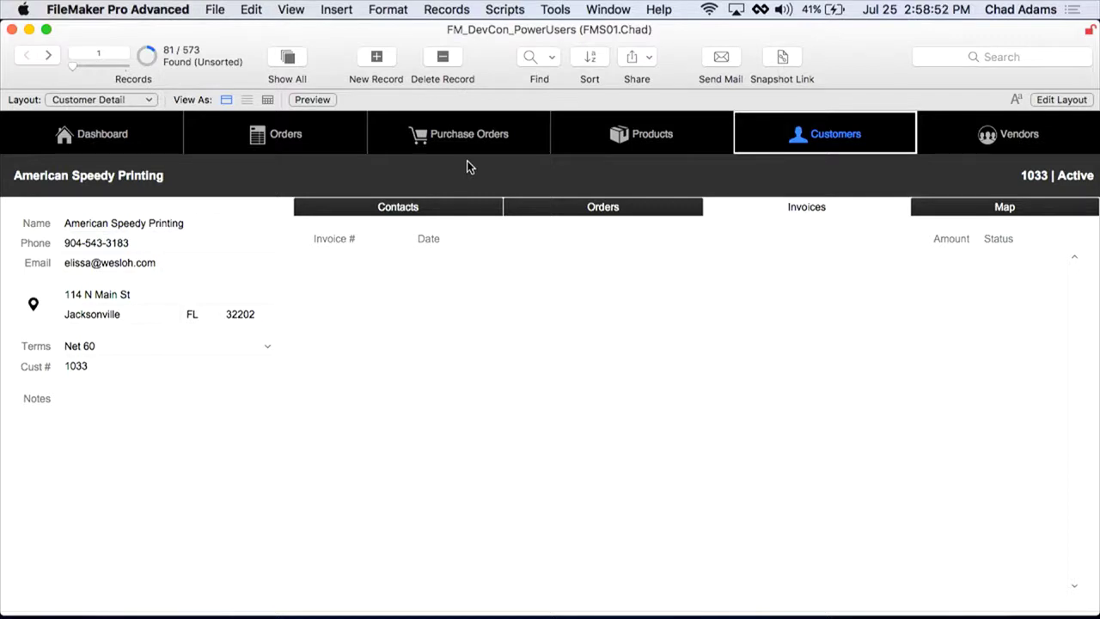
Step: Find customers with an empty Email field using the = operator
key(super+f)
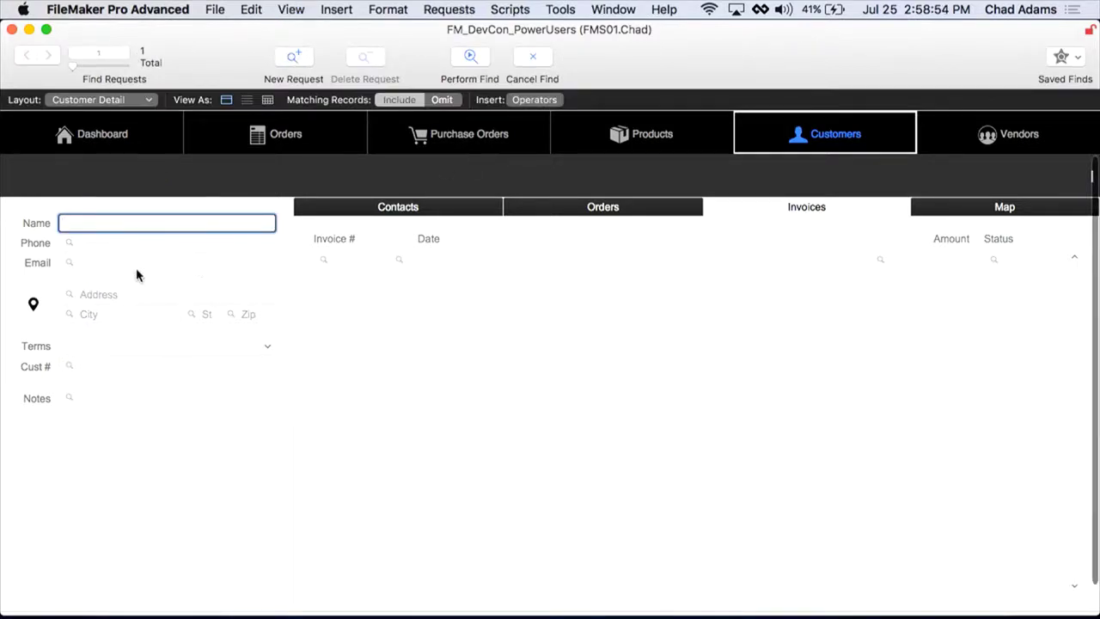
click(135, 269)
text(=)
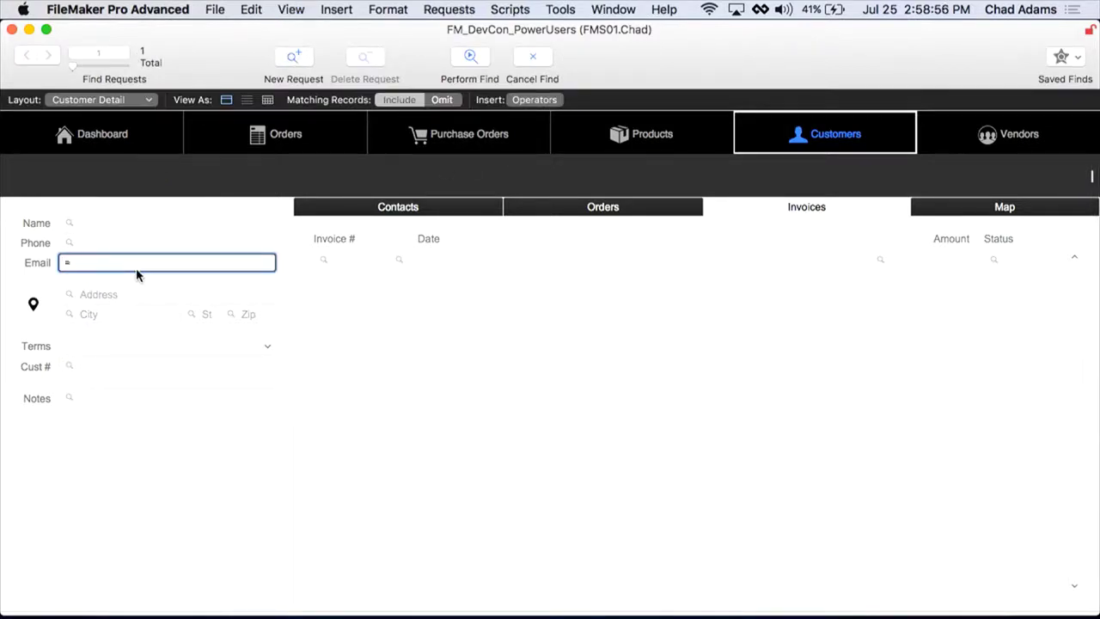
key(Return)
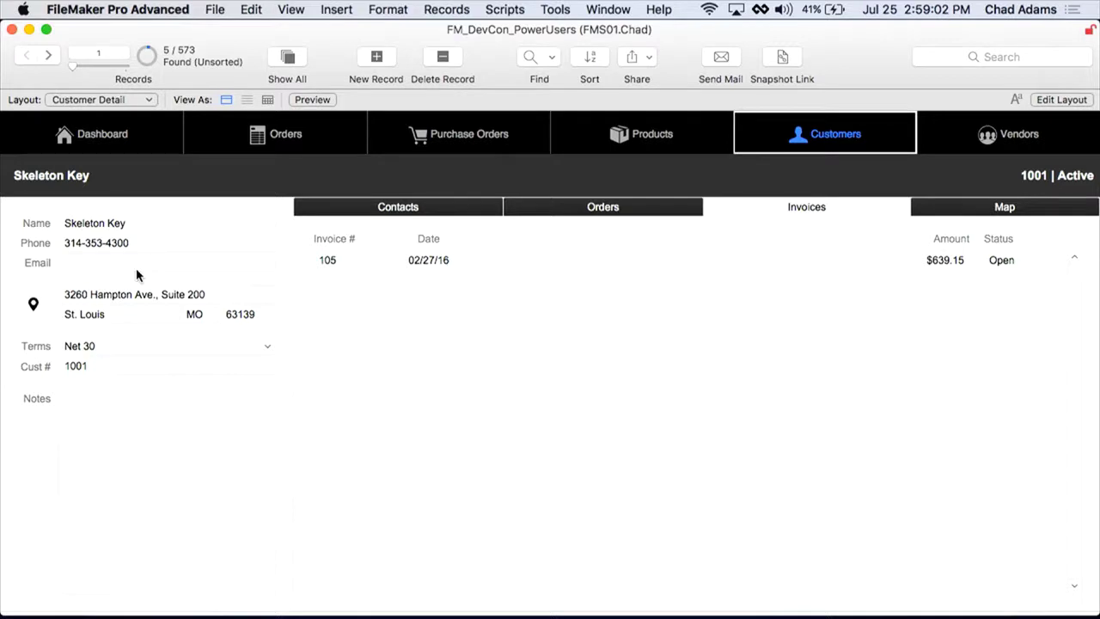
Step: Find customers with duplicate Email values using the ! operator
key(super+f)
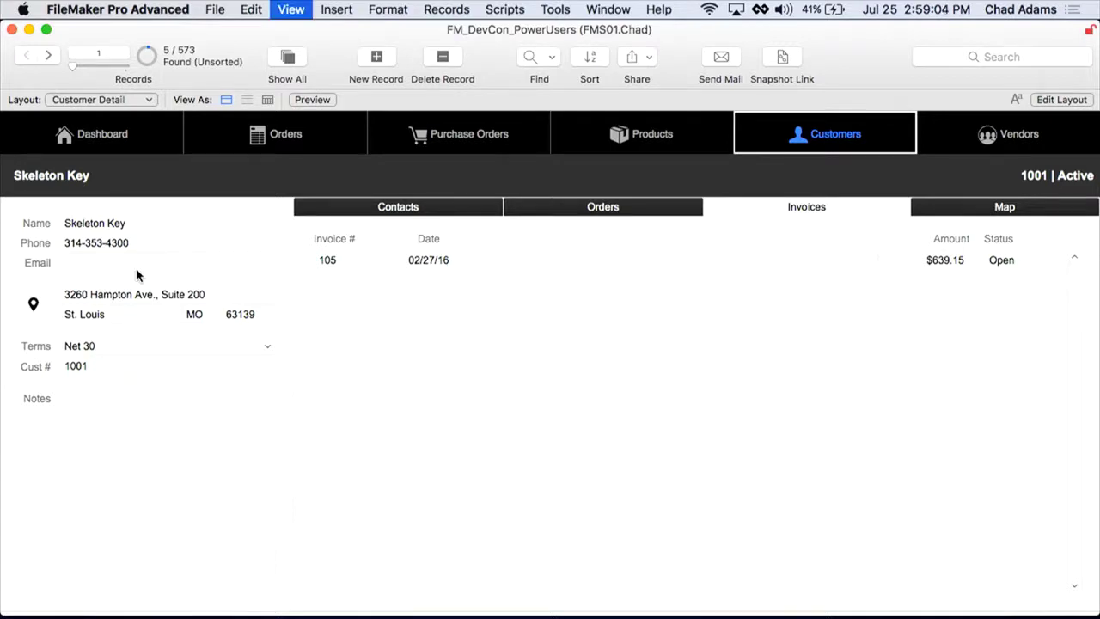
click(130, 266)
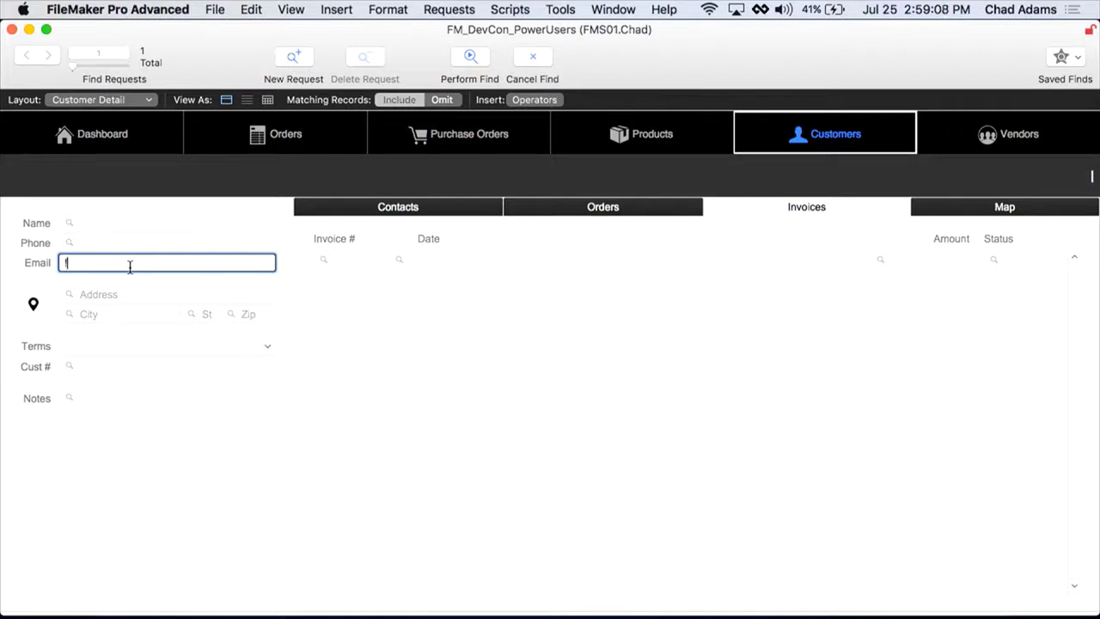
key(Return)
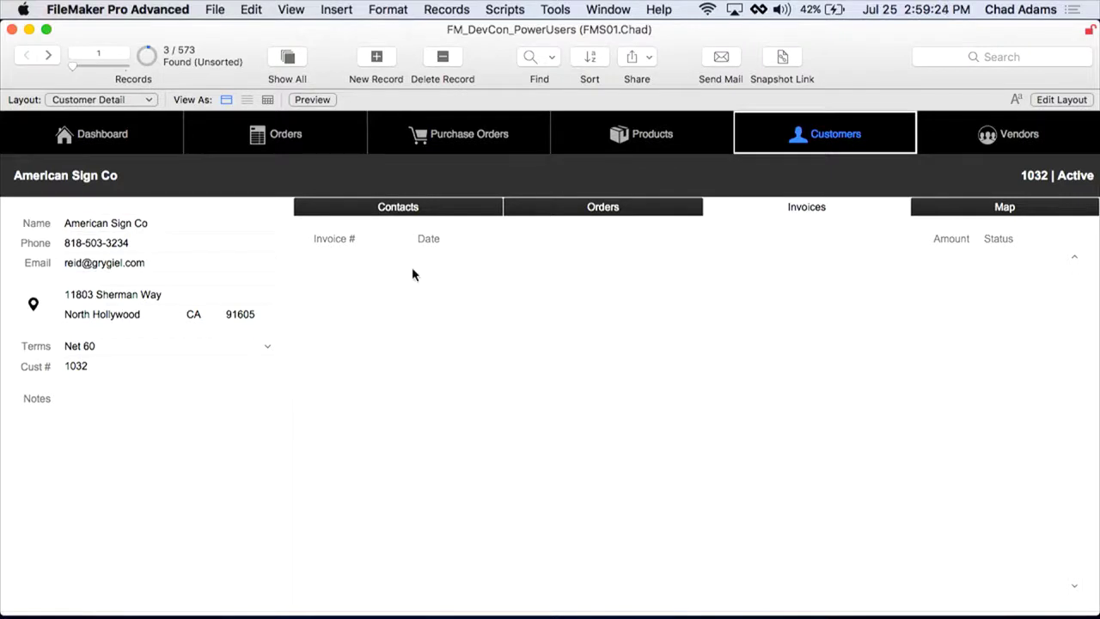
key(super+f)
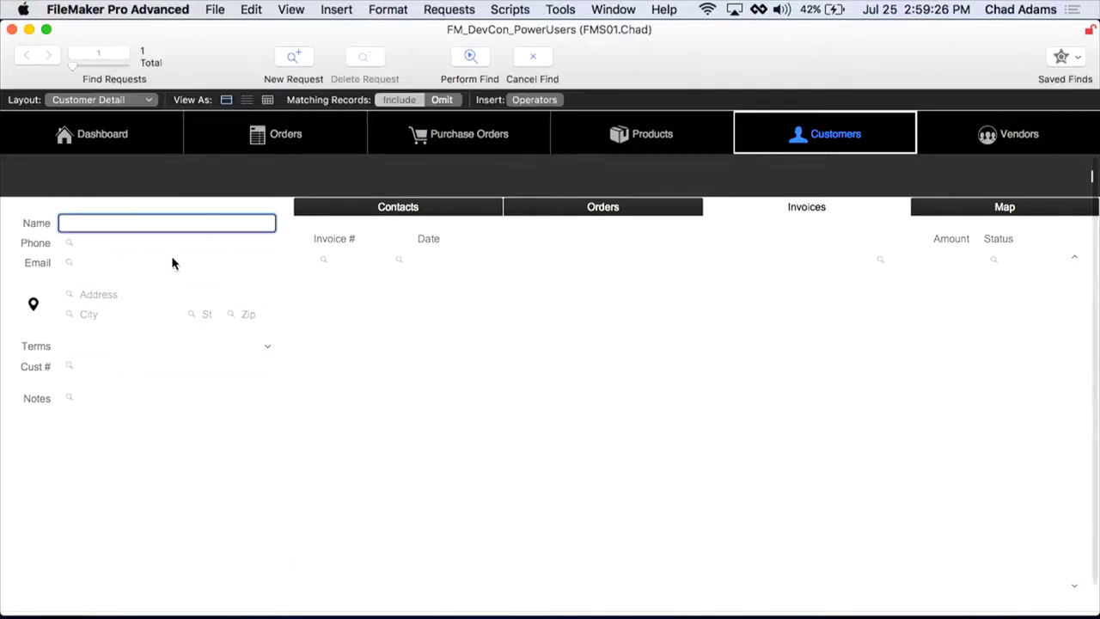
click(172, 262)
text(=)
key(Return)
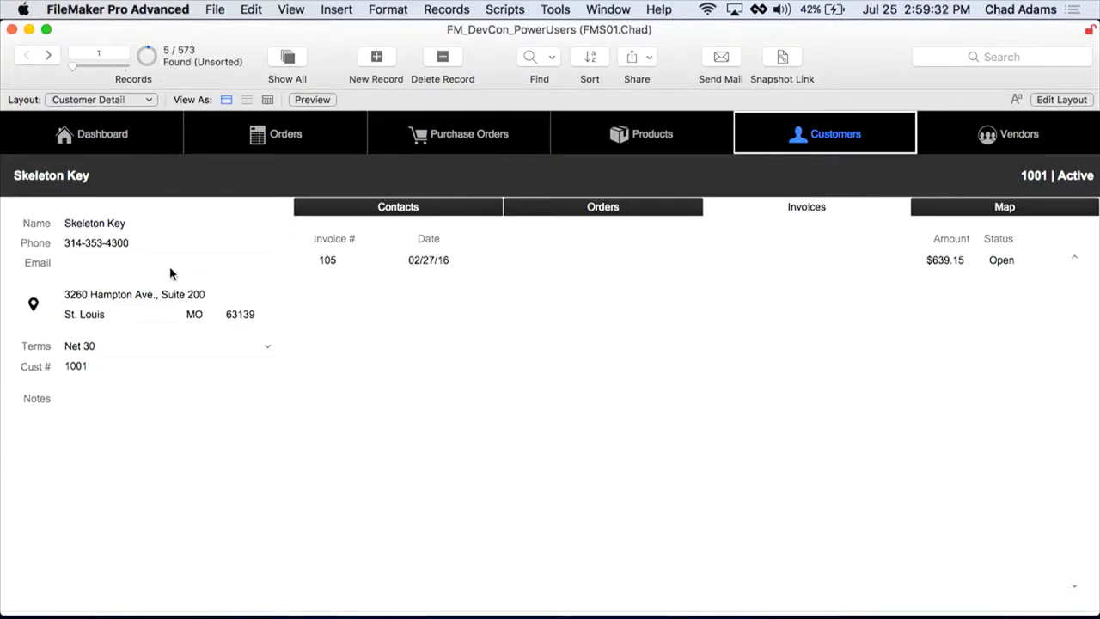
key(super+f)
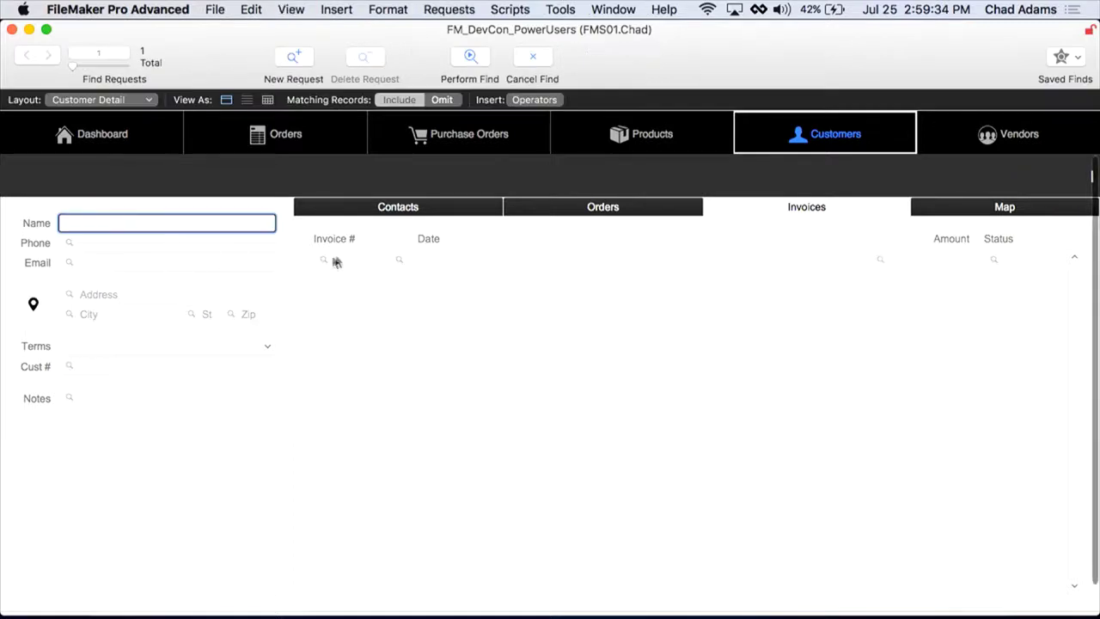
click(351, 260)
text(=)
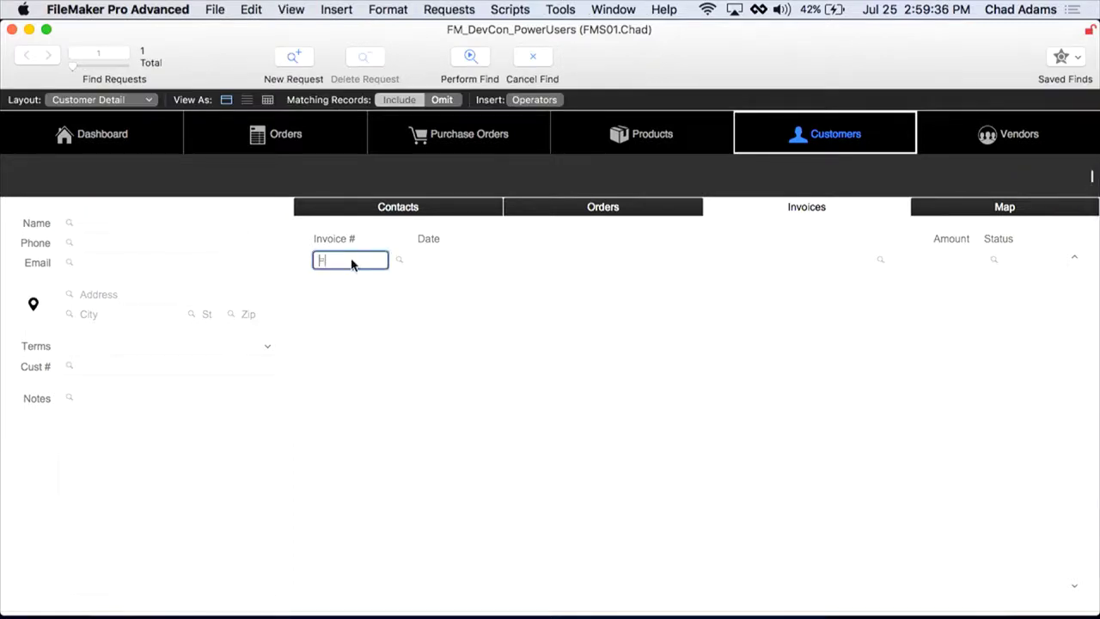
key(Return)
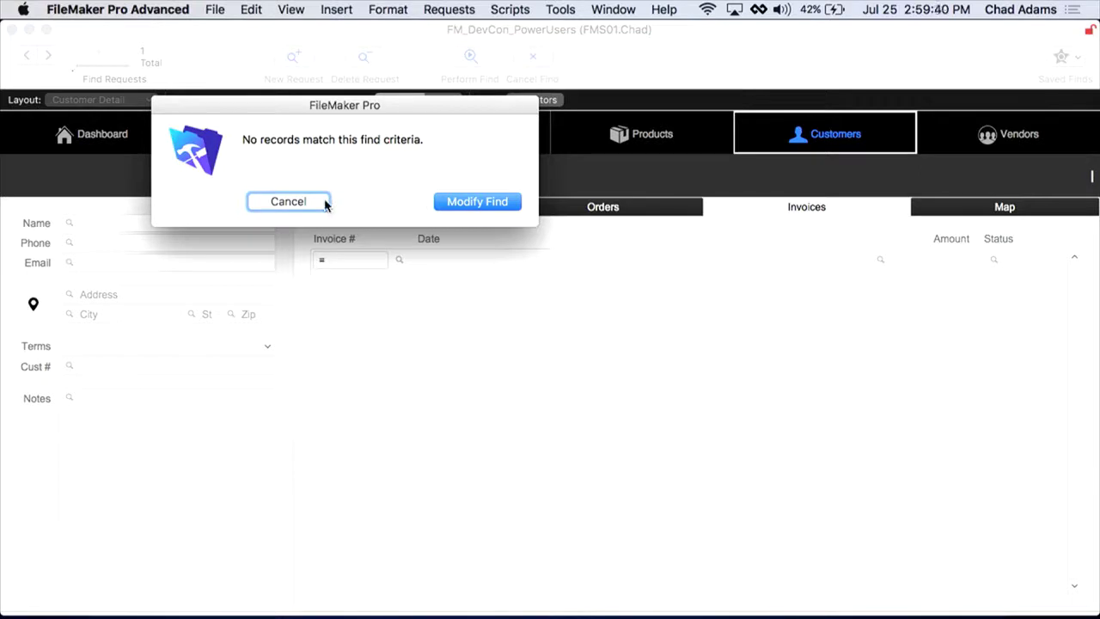
click(323, 203)
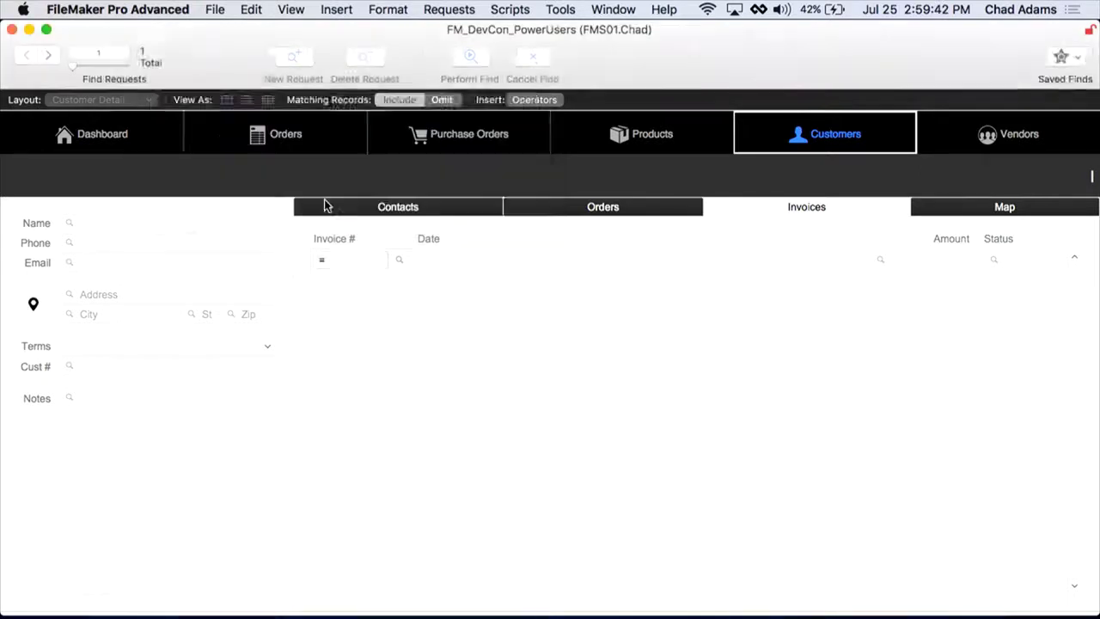
key(super+f)
click(204, 268)
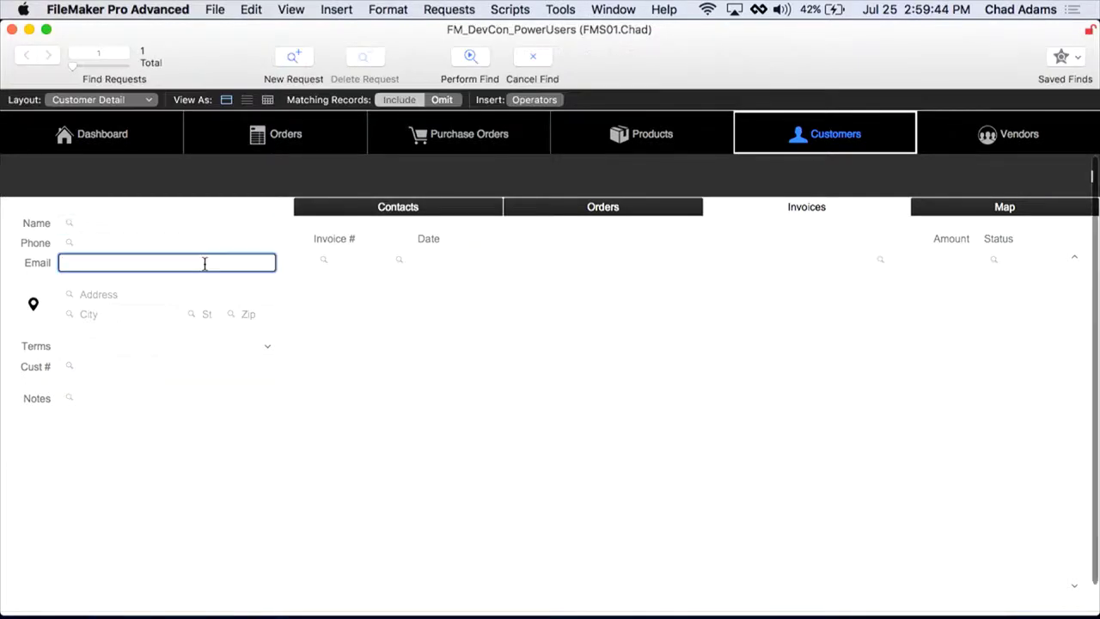
text(*)
key(Return)
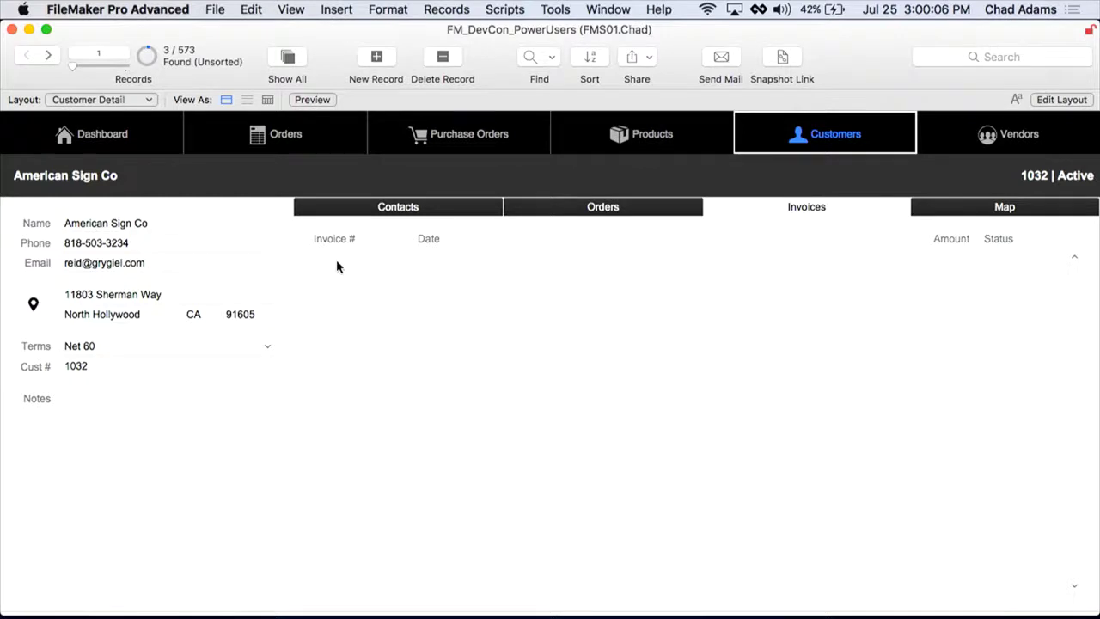
Step: Find customers with any related invoice by searching * in Invoice #, giving 6 records
key(super+f)
click(337, 261)
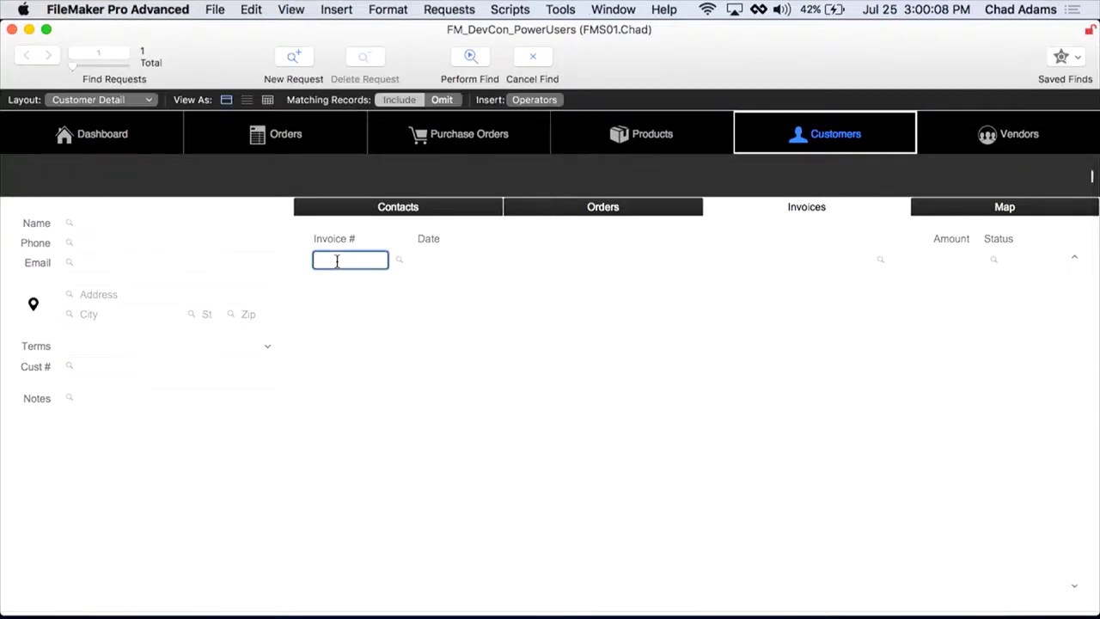
text(*)
click(549, 99)
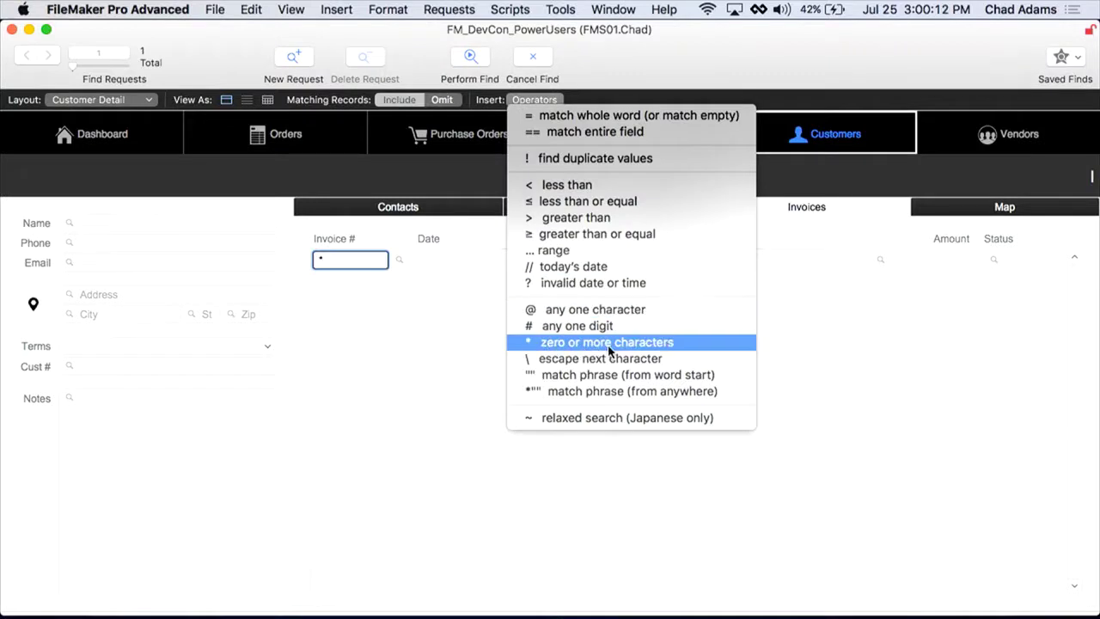
click(770, 79)
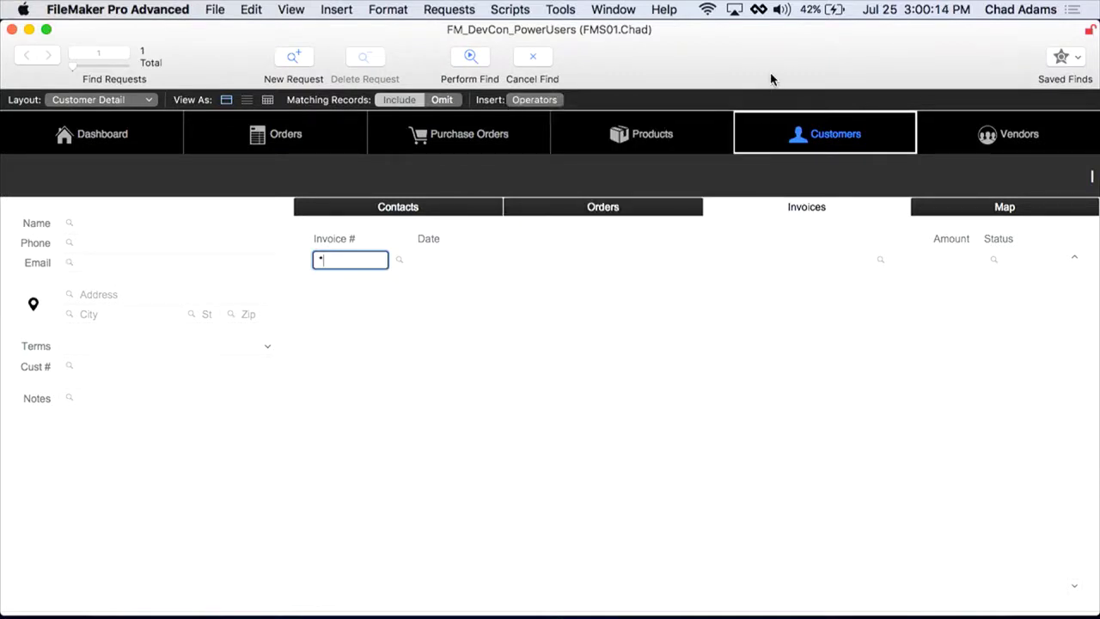
key(Return)
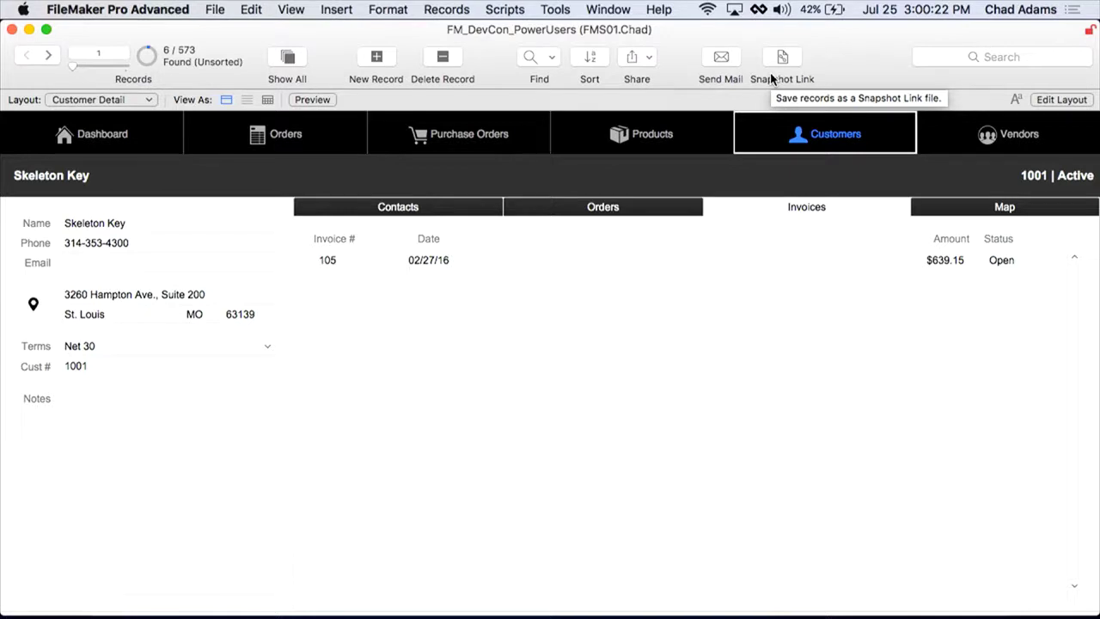
Step: Search * in Invoice # with Omit set, finding 567 customers without invoices
key(super+f)
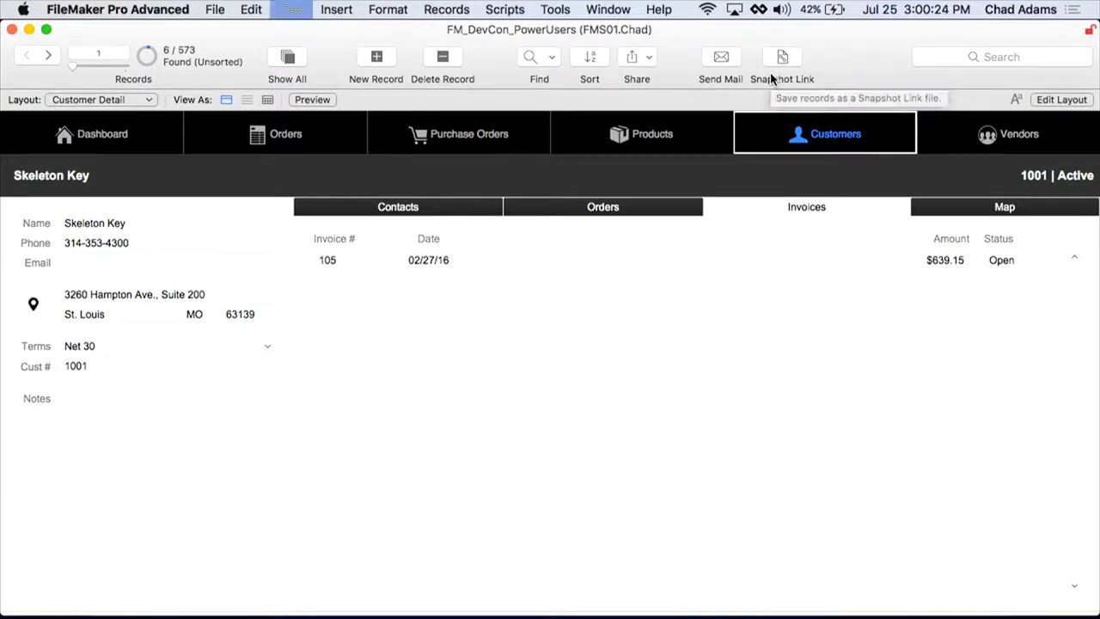
click(355, 258)
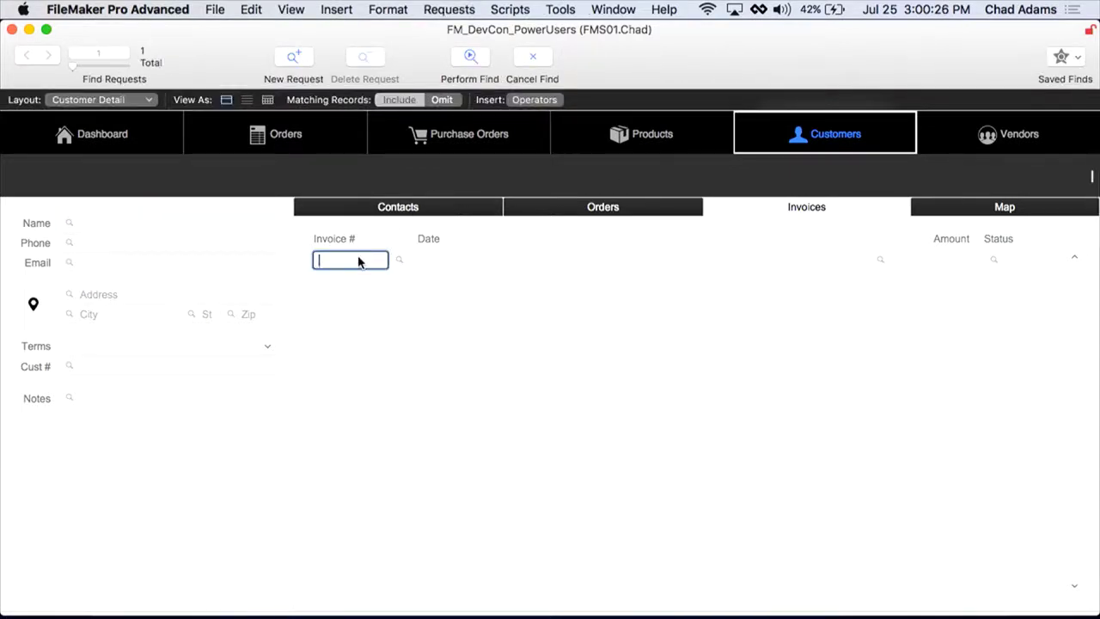
text(*)
click(442, 100)
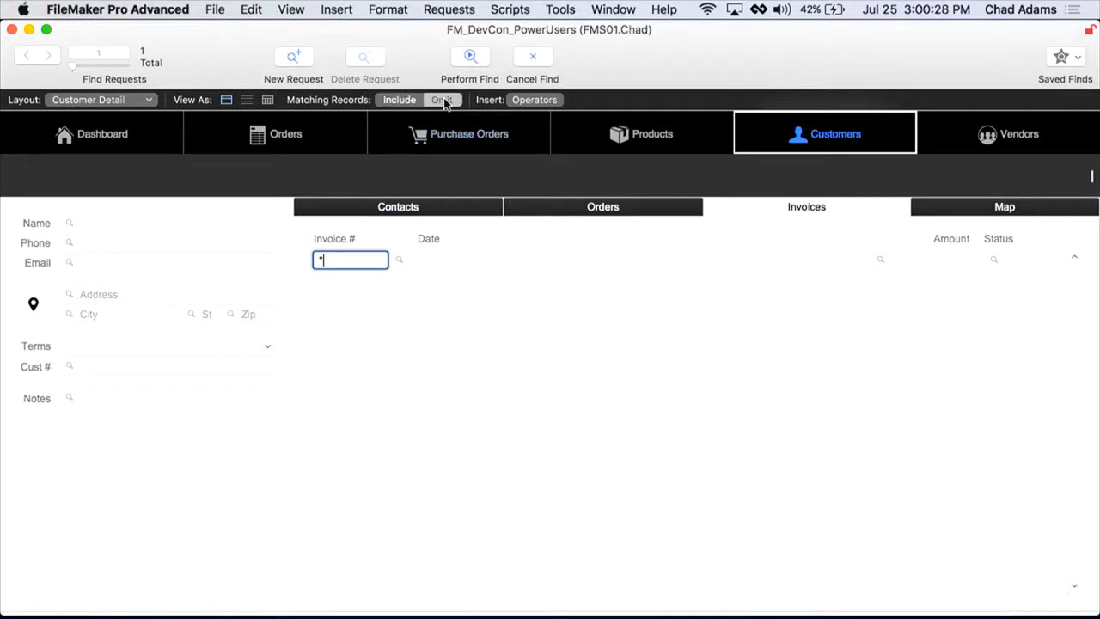
click(475, 50)
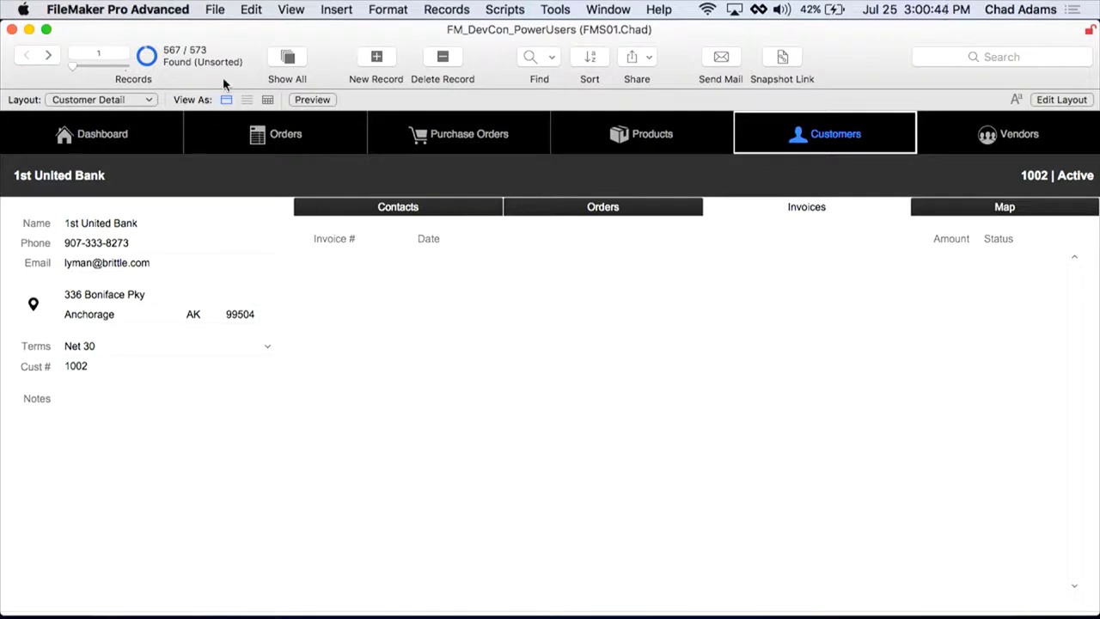
Step: Copy this customer's email address and search for that exact value in Email
click(178, 259)
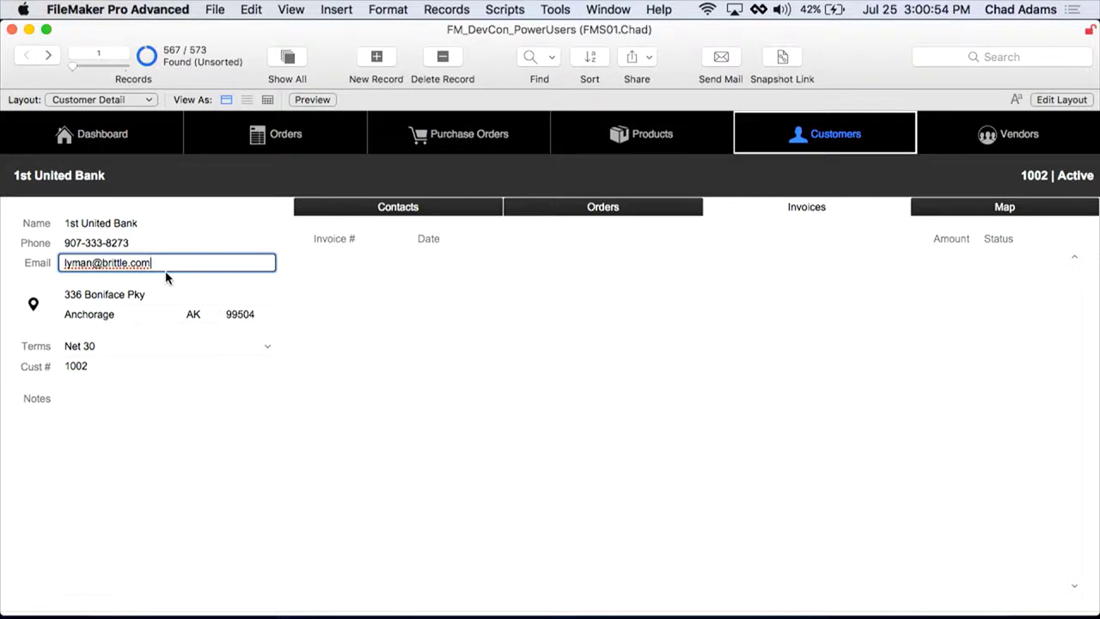
triple_click(165, 264)
key(super+c)
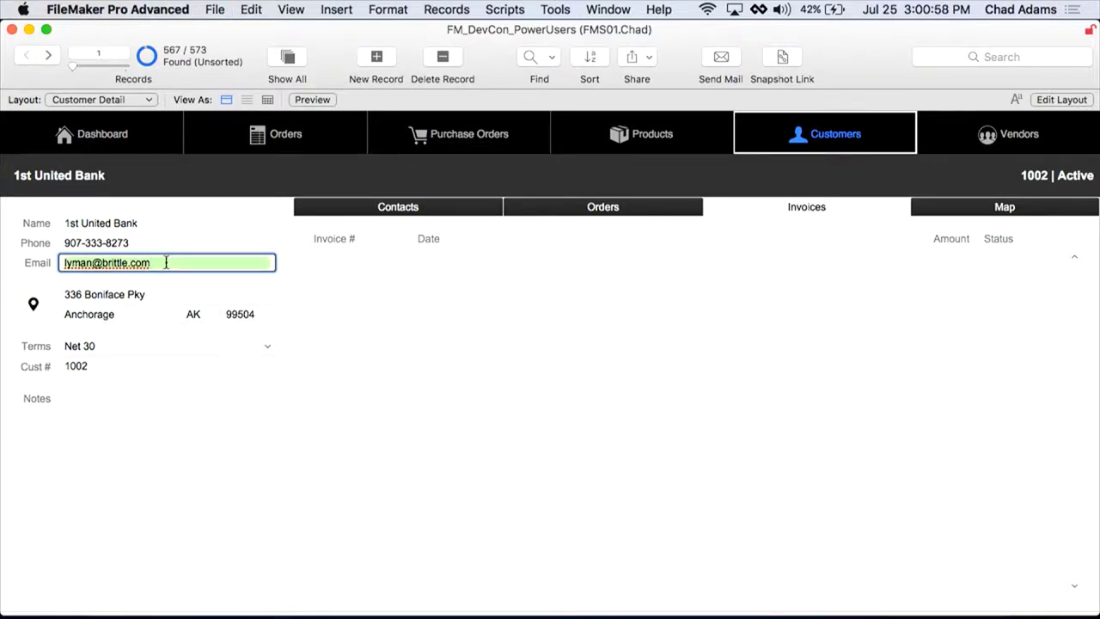
key(super+f)
key(super+v)
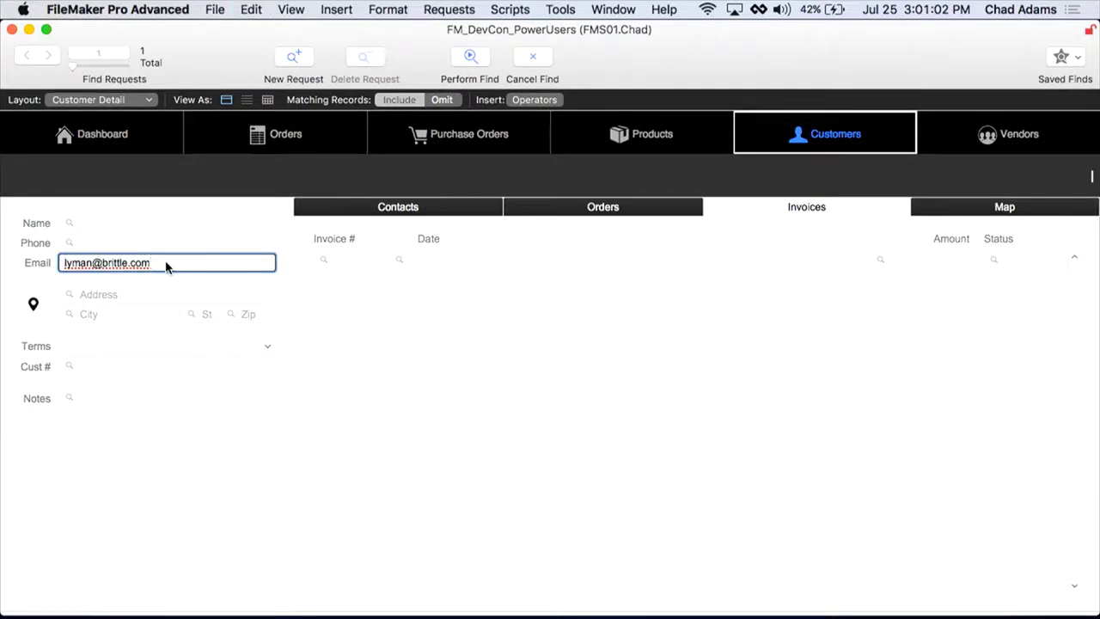
key(Return)
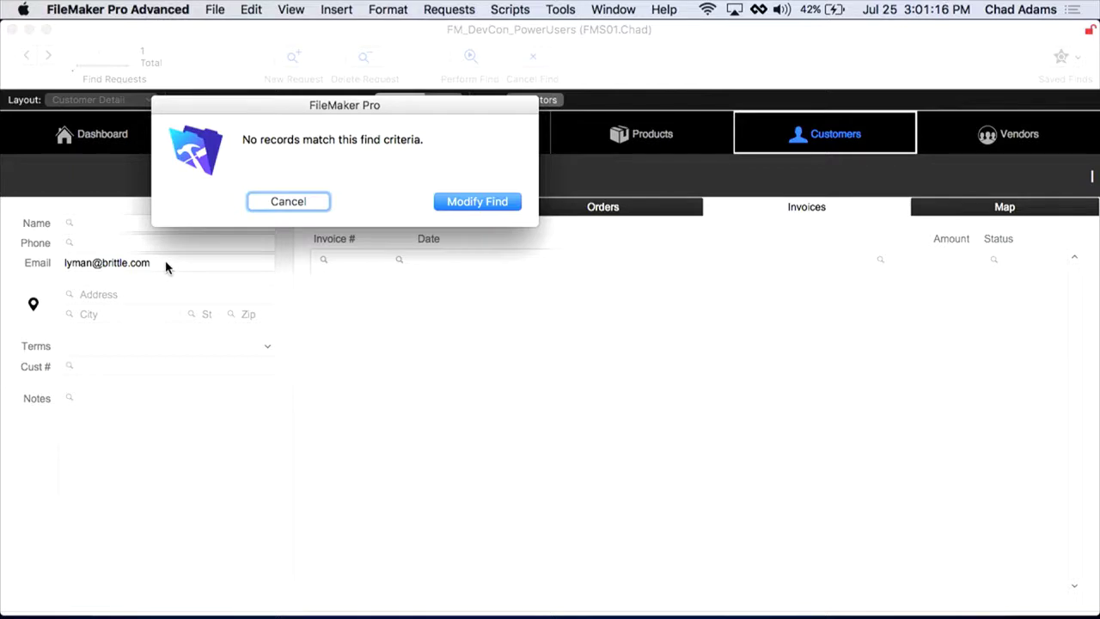
Step: Dismiss the no-match message and show the Customer table's fields in Manage Database
click(286, 202)
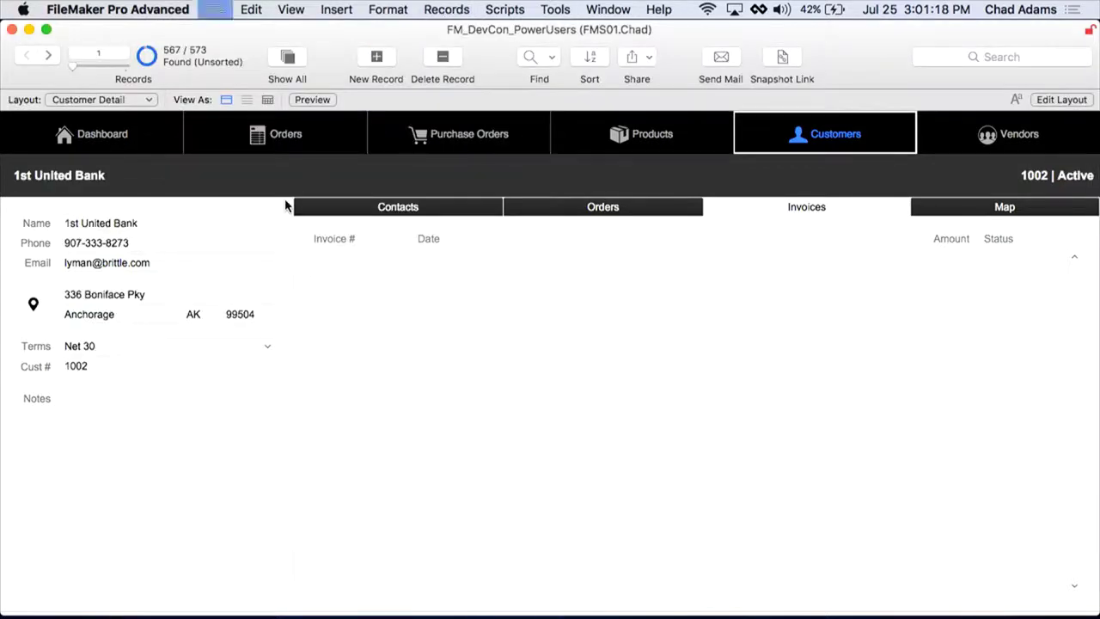
key(super+shift+d)
click(532, 58)
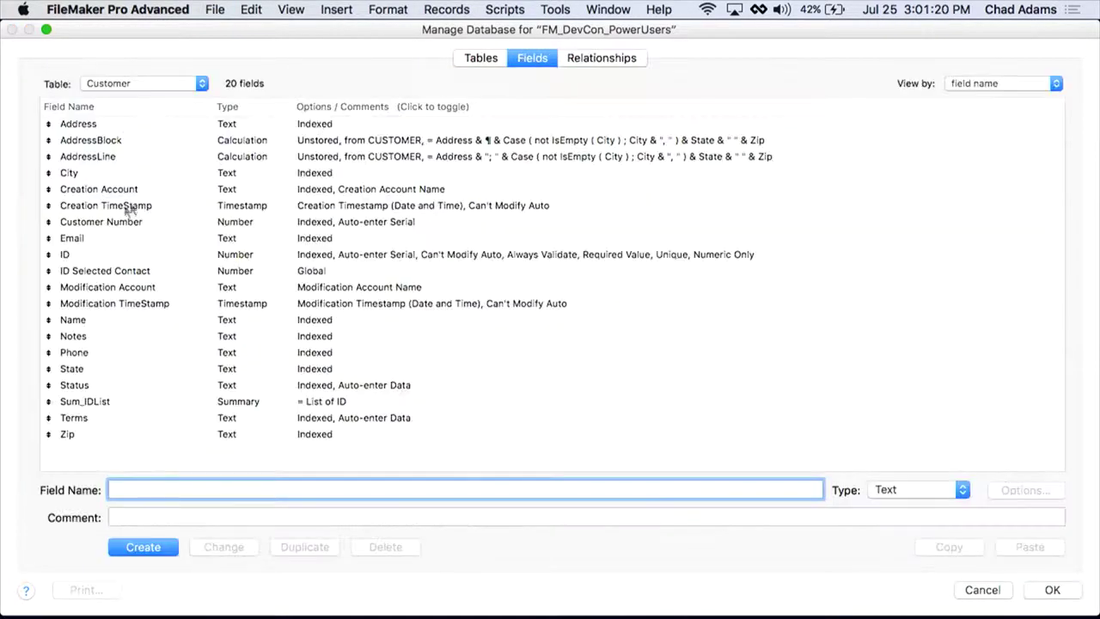
Step: Change the Email field's default indexing language to Unicode and confirm both dialogs
click(105, 238)
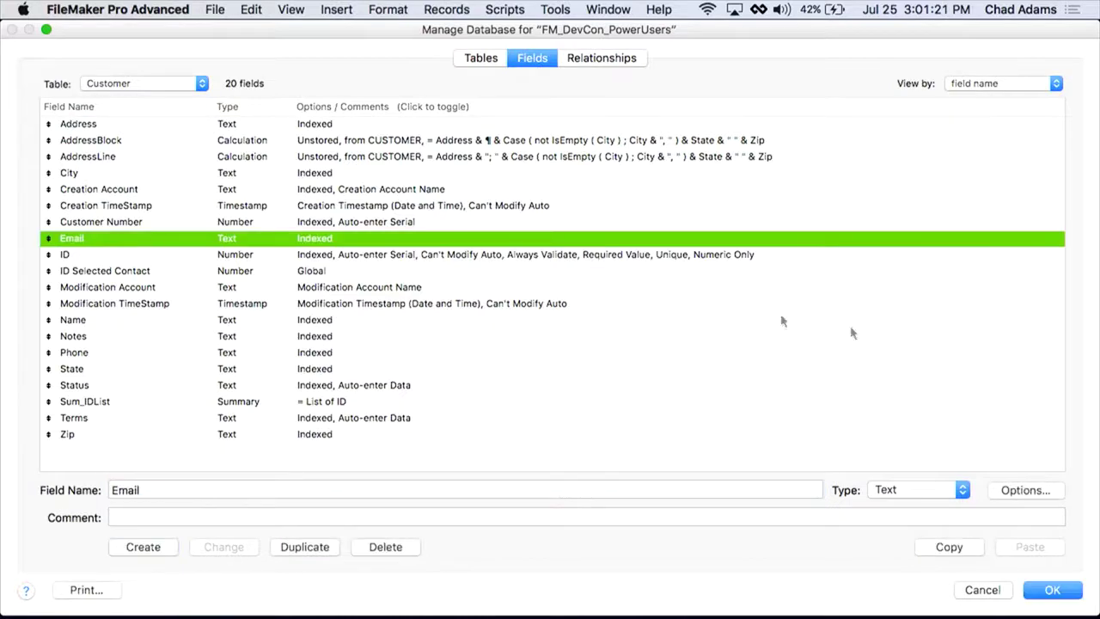
click(1005, 491)
click(484, 79)
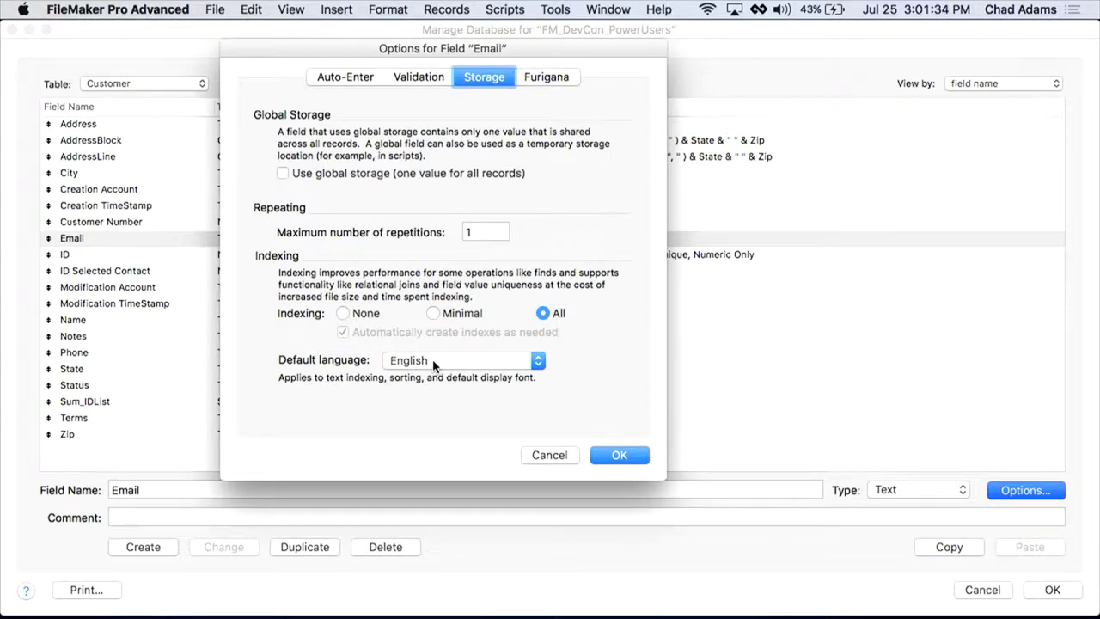
click(433, 365)
scroll(433, 366, down, 10)
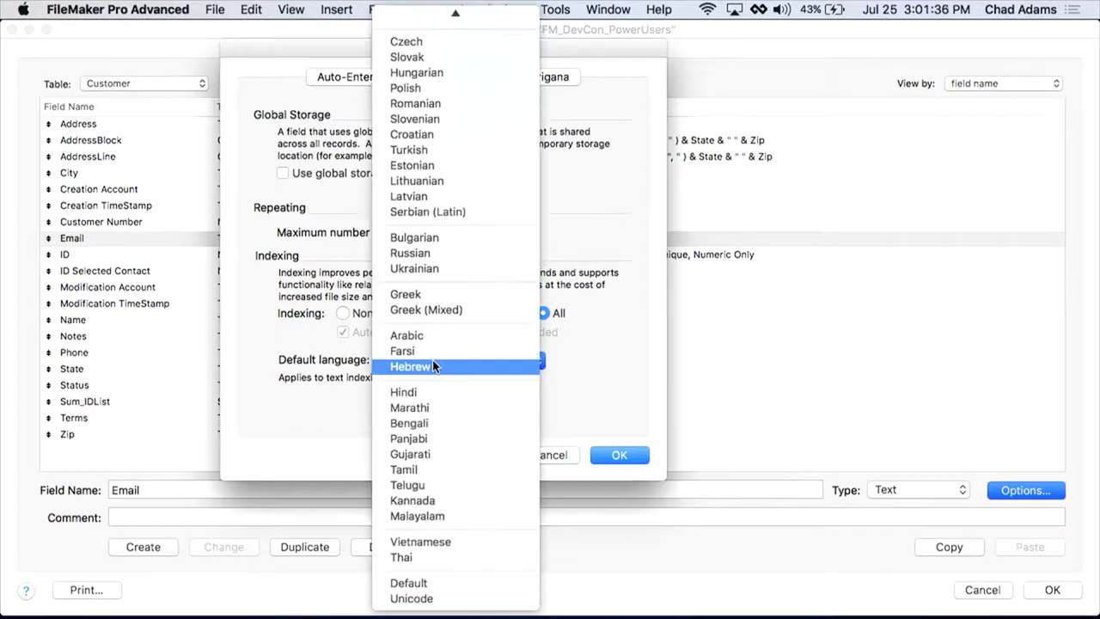
click(411, 598)
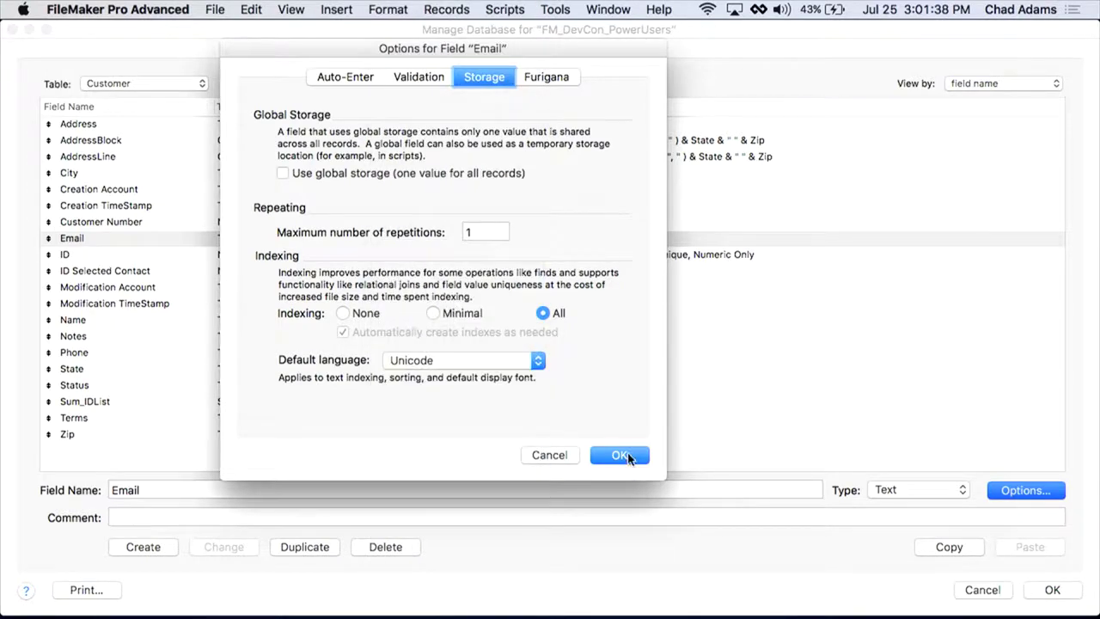
click(619, 455)
click(1053, 590)
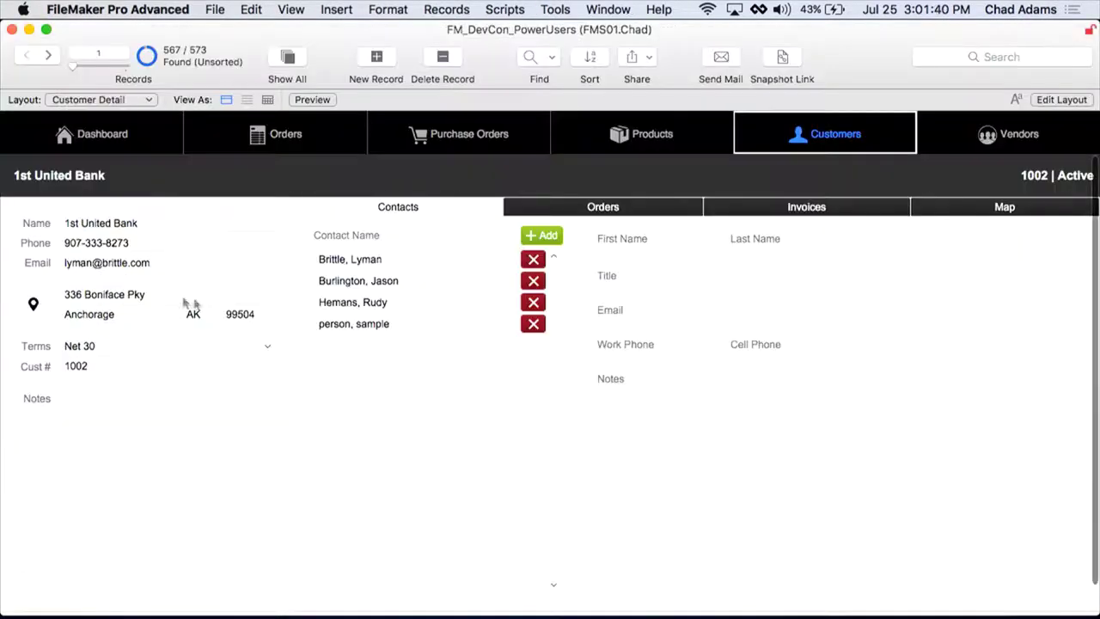
Step: Find the single 1st United Bank customer by its email, then advance to the Custom Reports slide
click(170, 264)
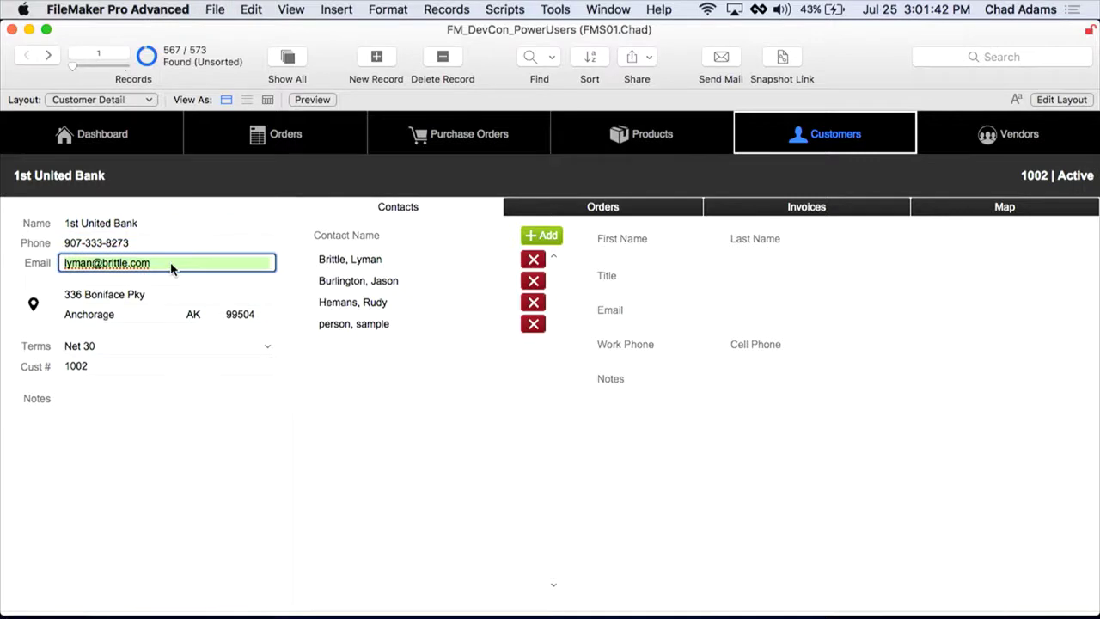
key(super+f)
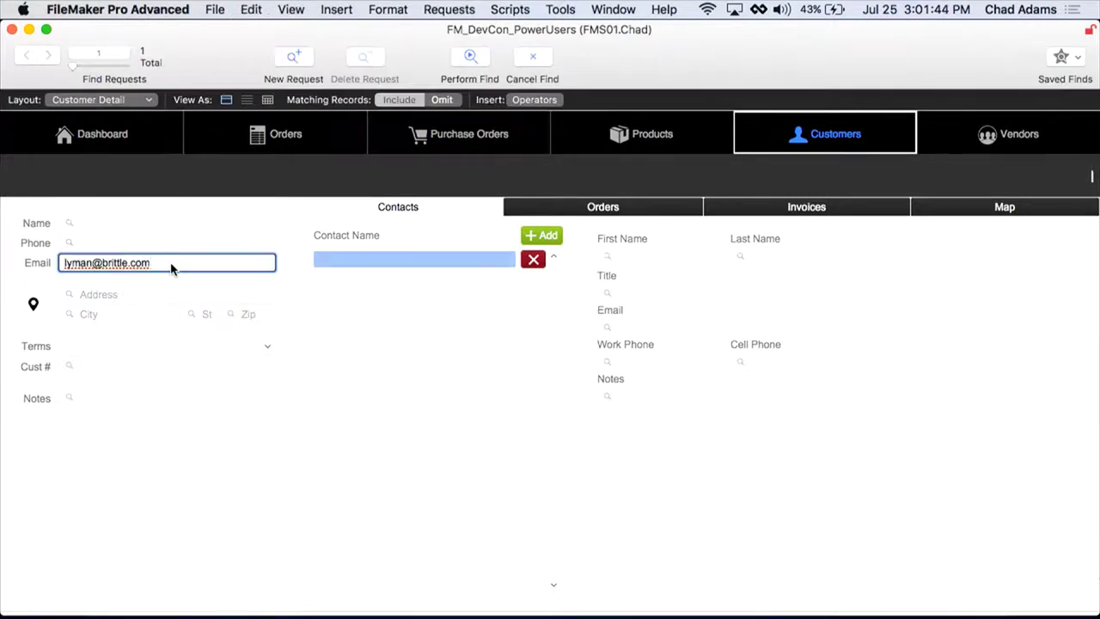
key(Return)
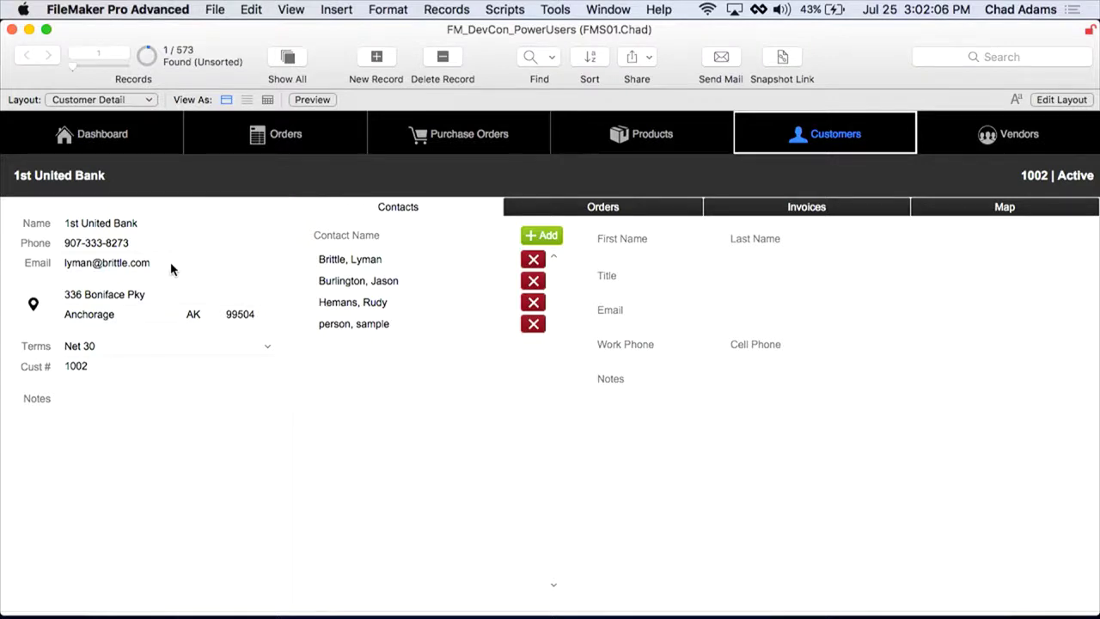
key(Right)
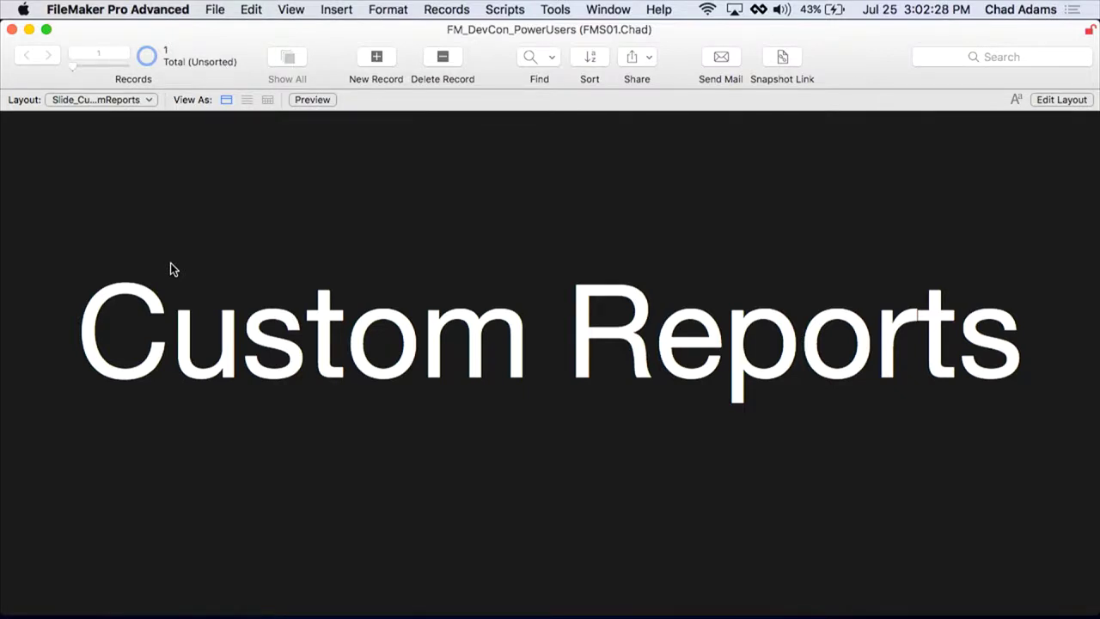
Step: Switch to the Dashboard layout with the YTD Sales chart and bring up File > Manage
click(170, 269)
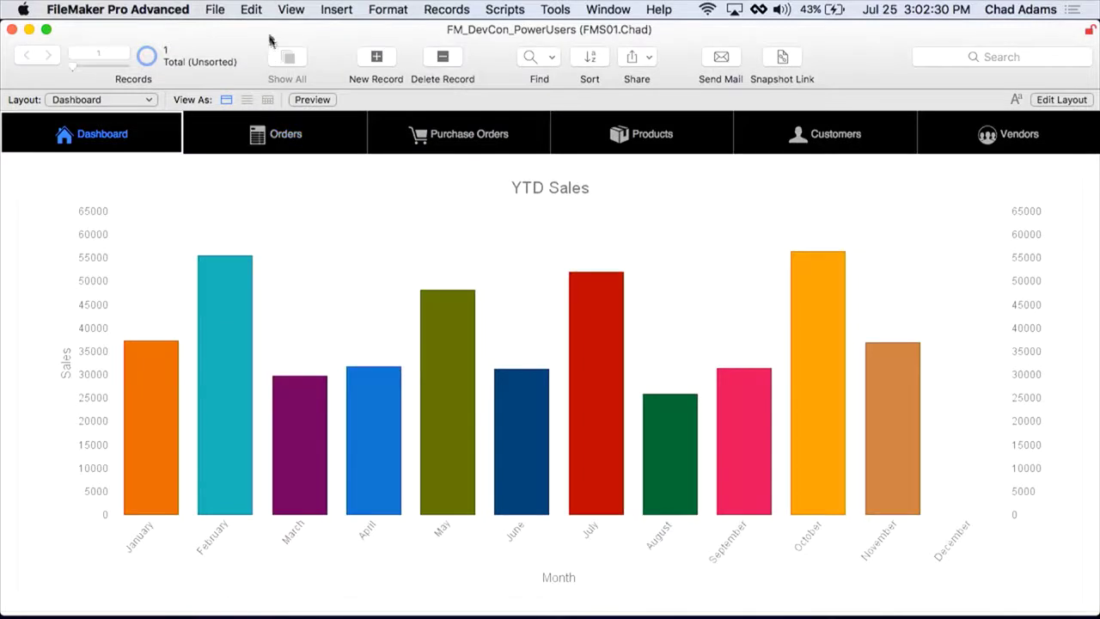
click(214, 9)
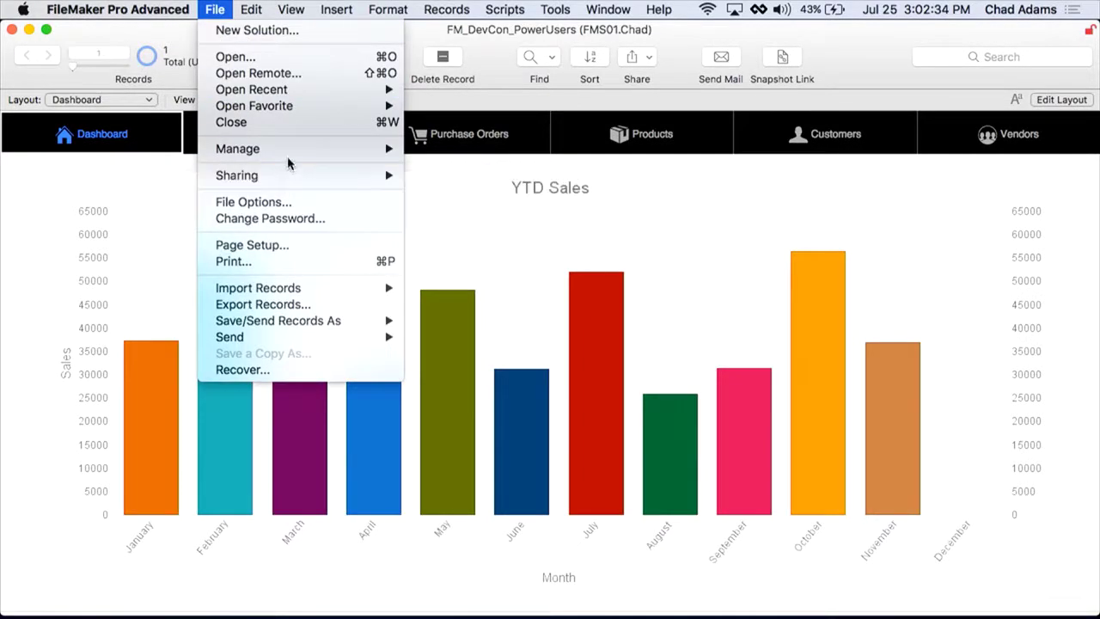
mouse_move(288, 159)
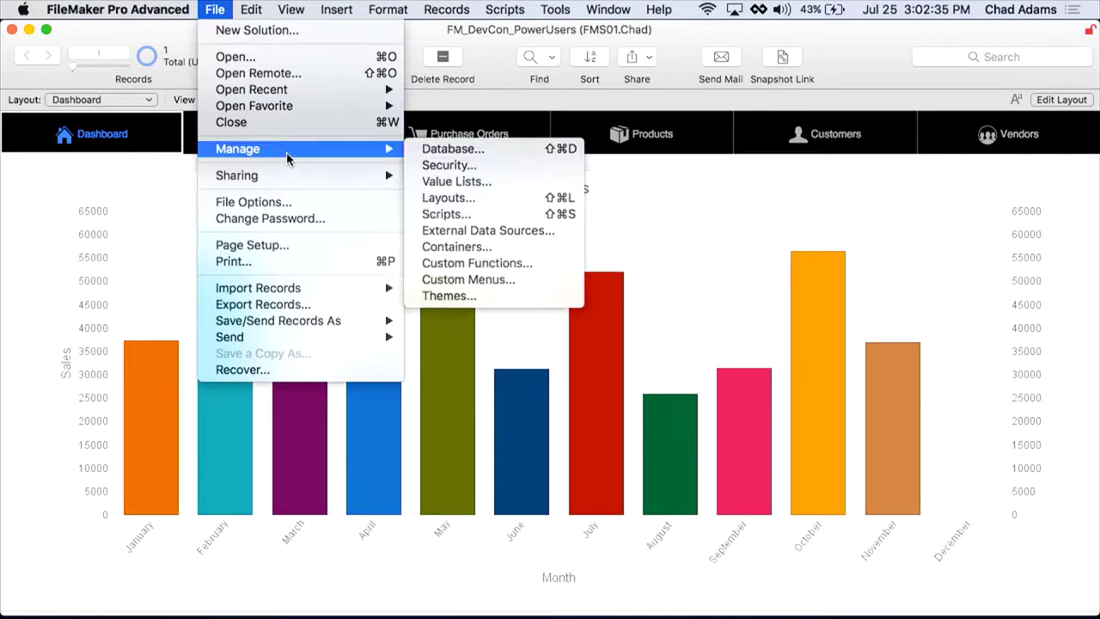
Step: Open Security settings and sign in with the full-access account's name and password
click(472, 167)
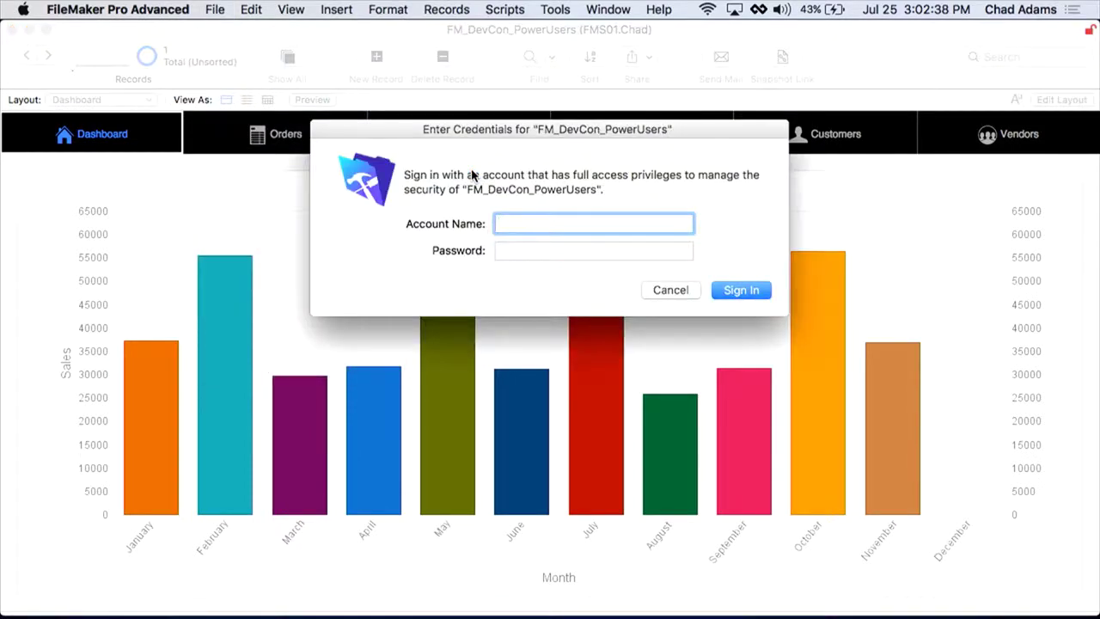
key(Tab)
text(••)
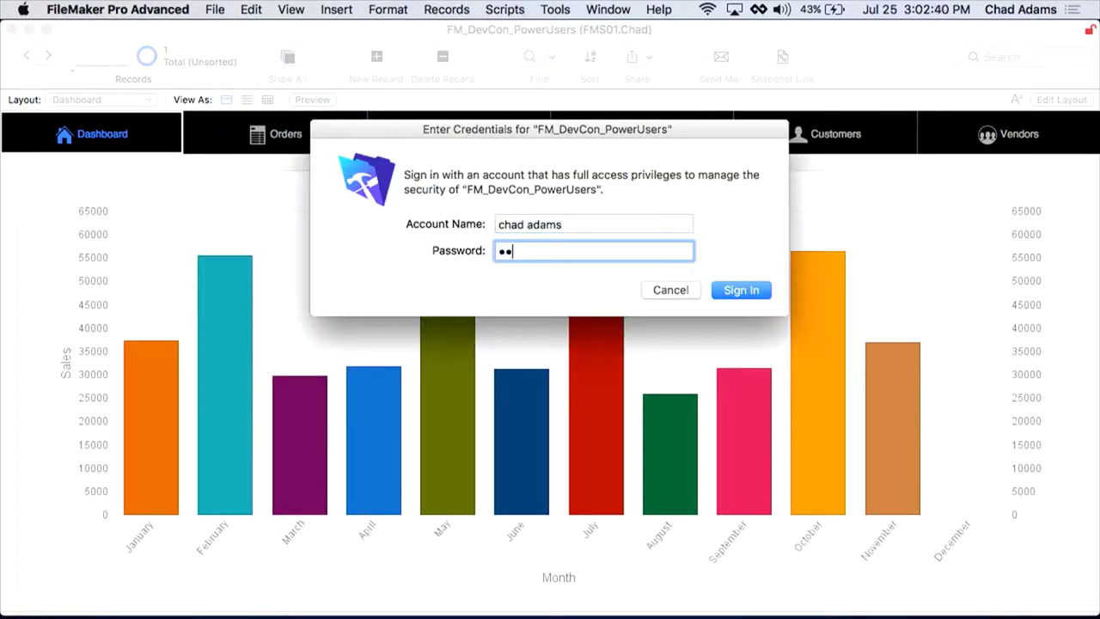
text(••••••••••)
key(Return)
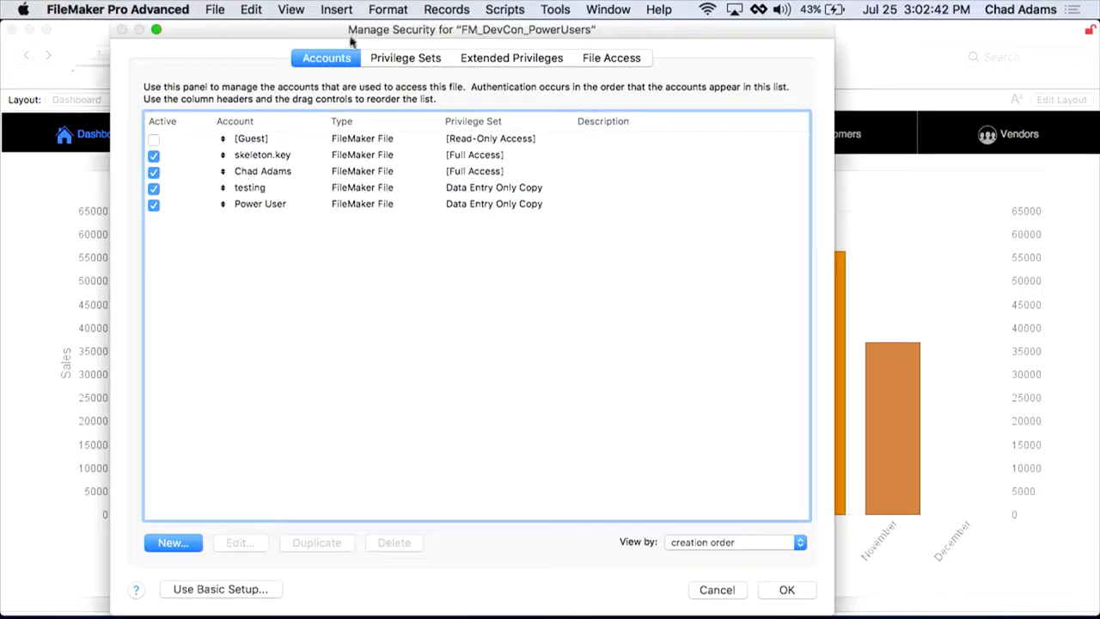
Step: Select the Data Entry Only Copy privilege set under Privilege Sets and edit it
click(422, 59)
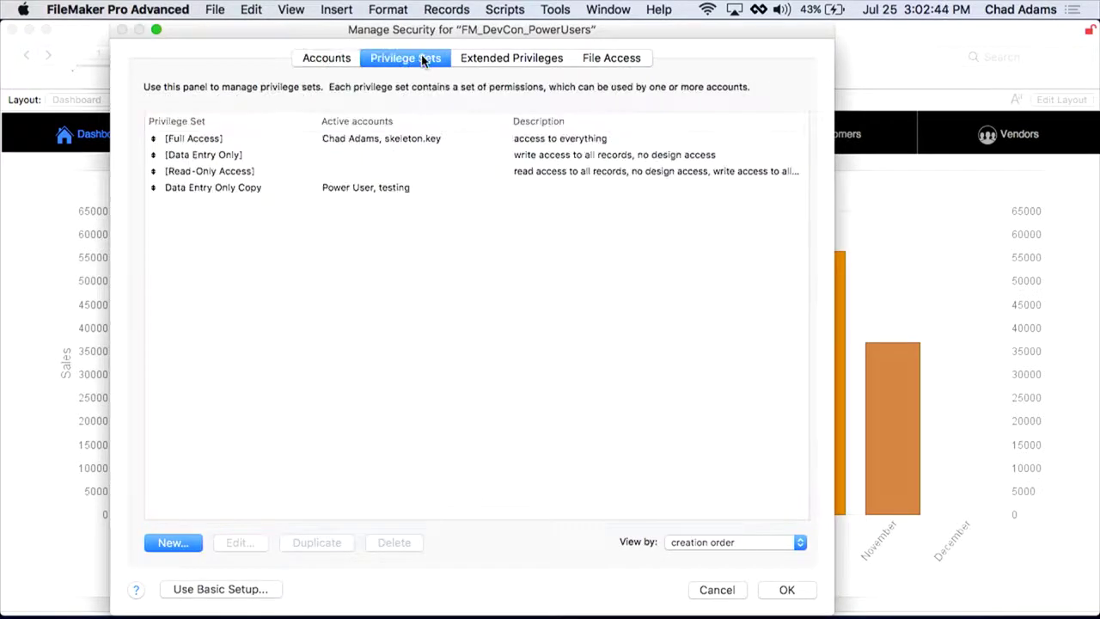
click(223, 196)
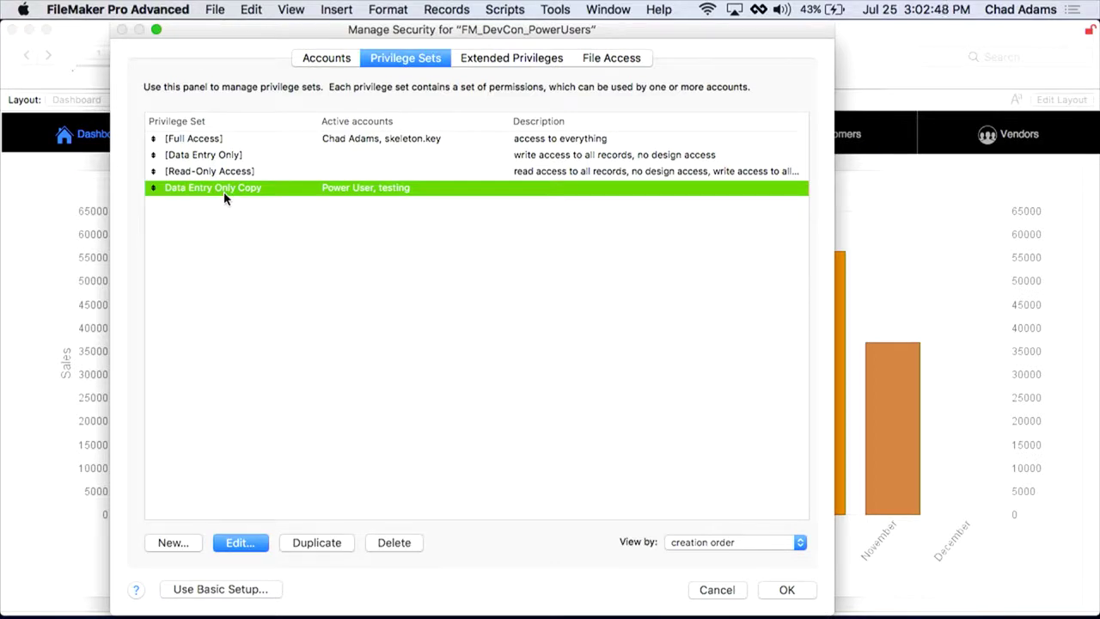
click(234, 544)
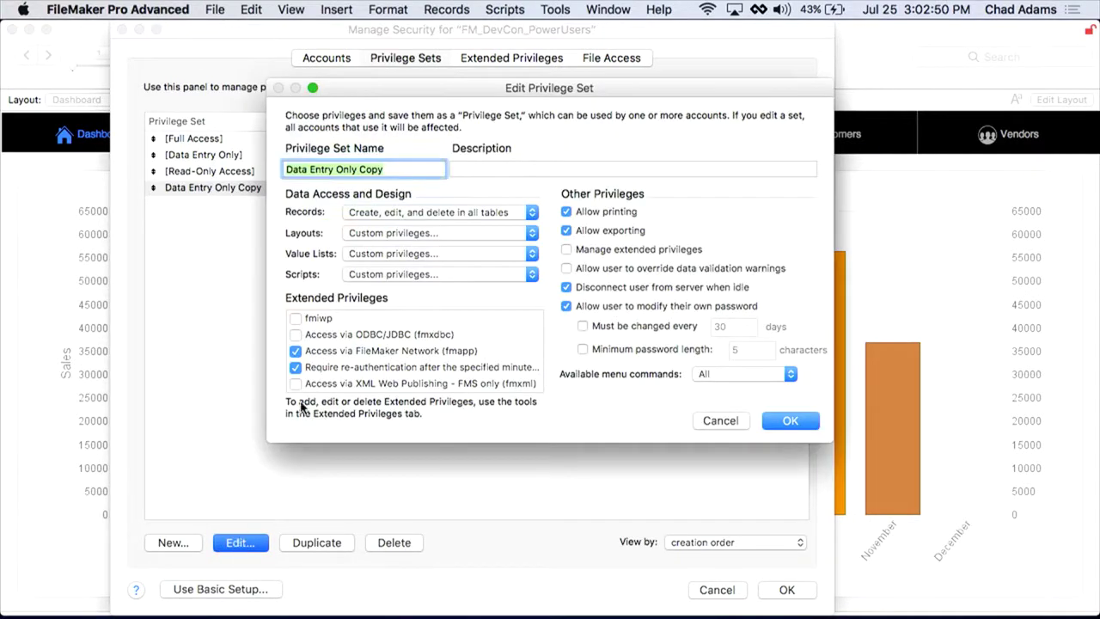
Step: Switch Layouts to custom privileges and make all existing layouts view only
click(378, 233)
click(376, 233)
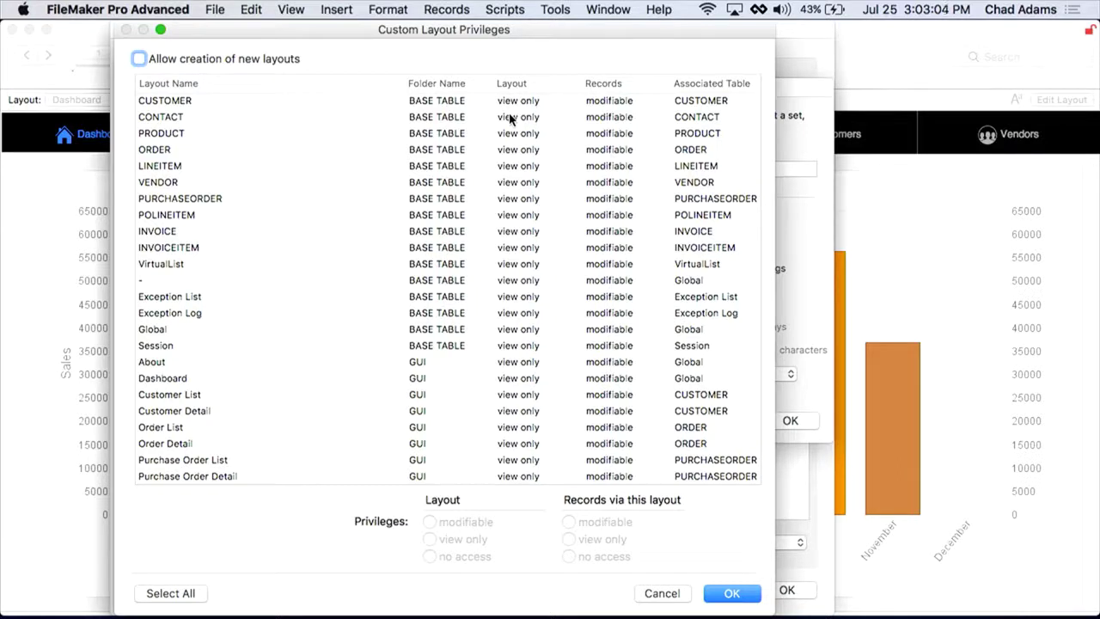
click(515, 133)
key(super+a)
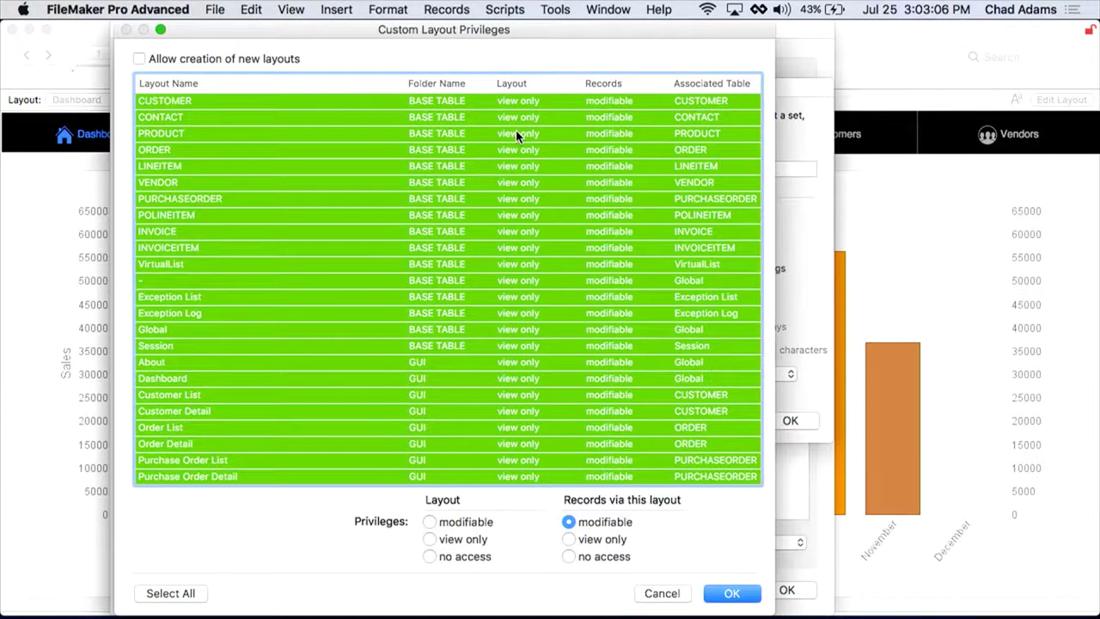
click(429, 539)
Step: Make [Any New Layout] modifiable, allow creating new layouts, and save the privilege set
scroll(541, 336, down, 10)
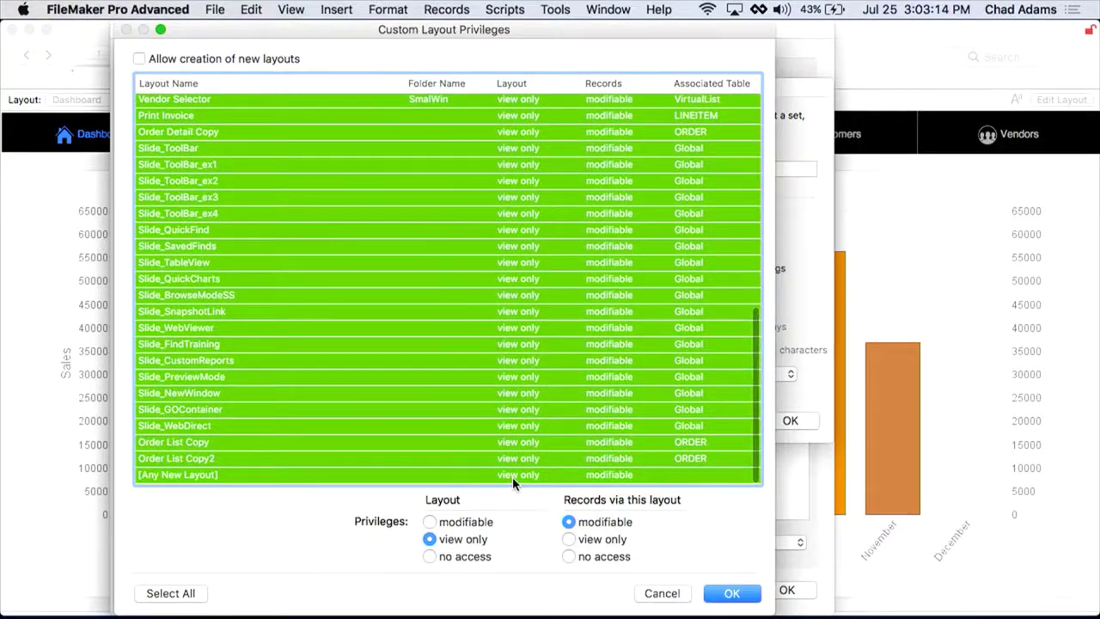
click(514, 474)
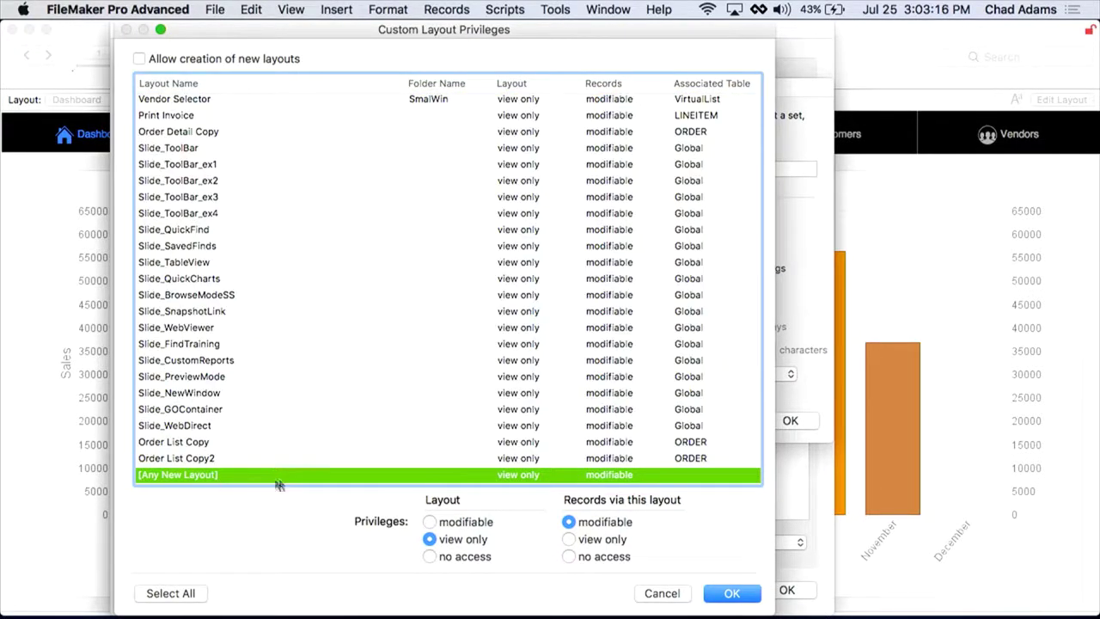
click(470, 522)
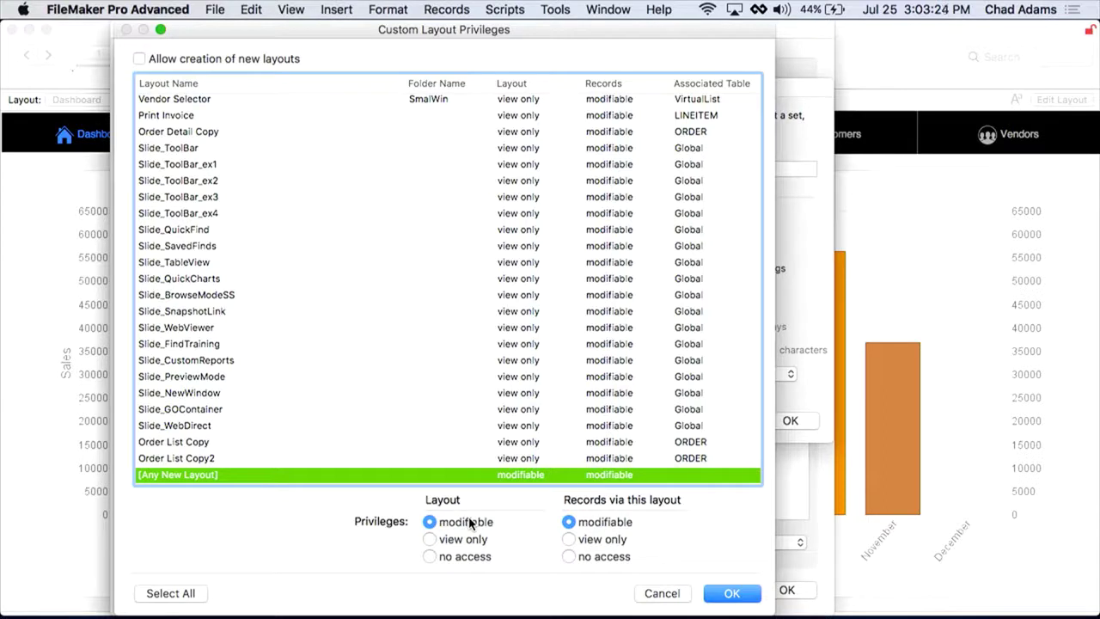
click(141, 61)
click(730, 593)
click(790, 421)
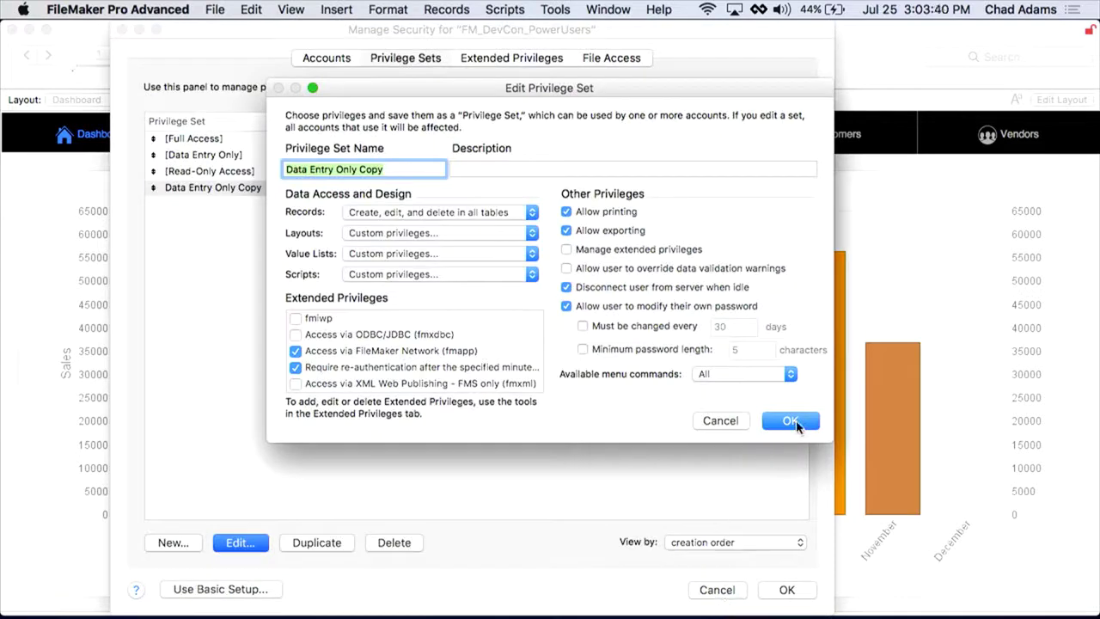
Step: Apply the security changes with full-access sign-in, then put the Dashboard into Layout mode
click(786, 589)
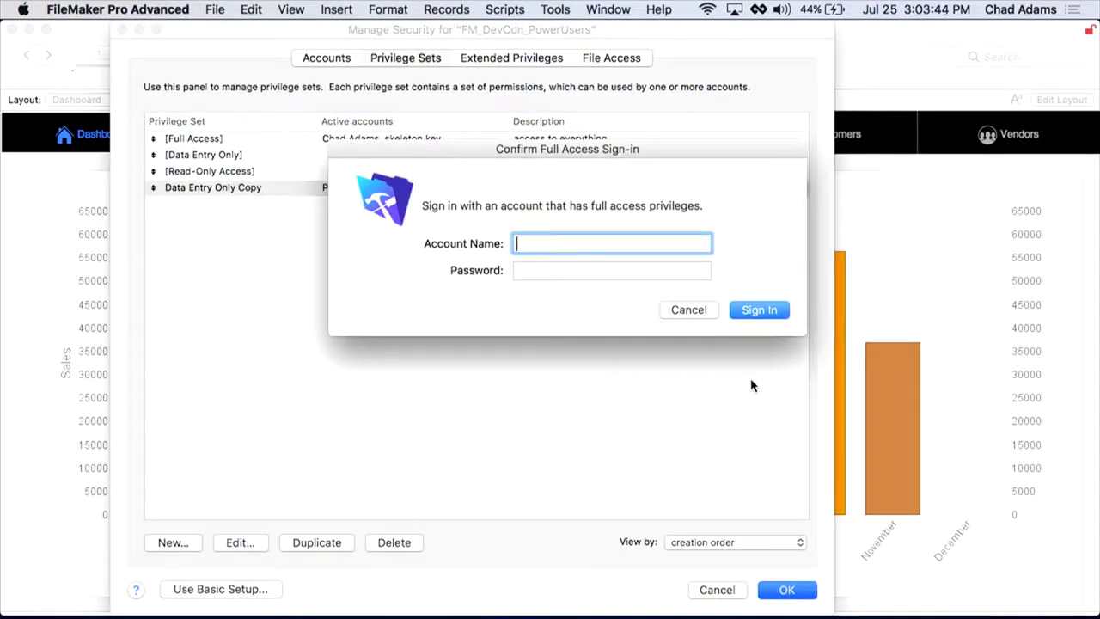
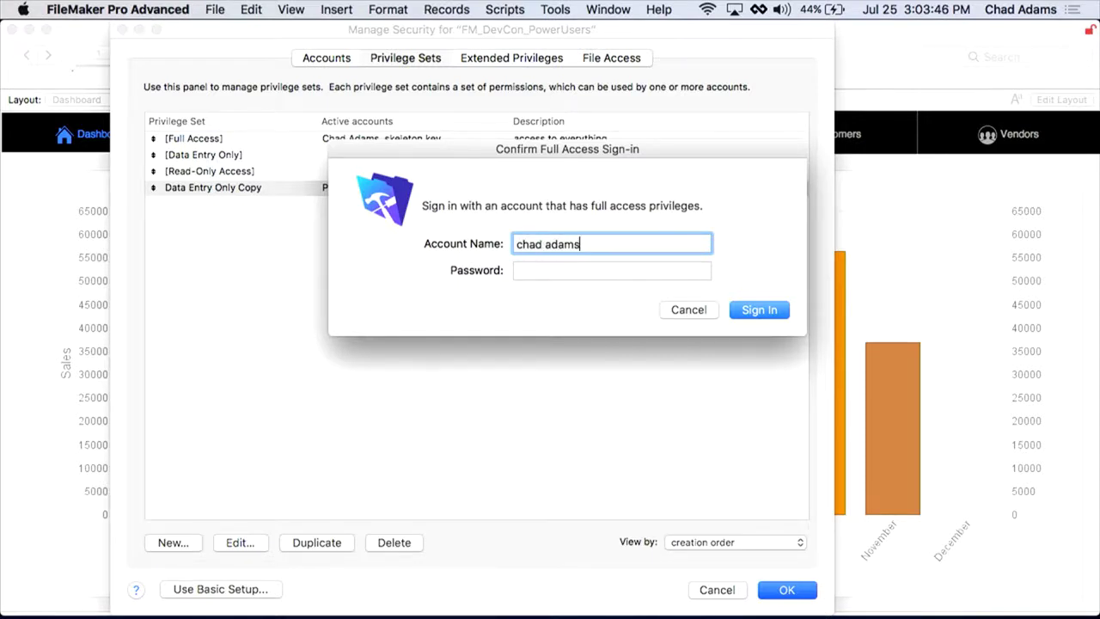
key(Tab)
text(•••••••••••)
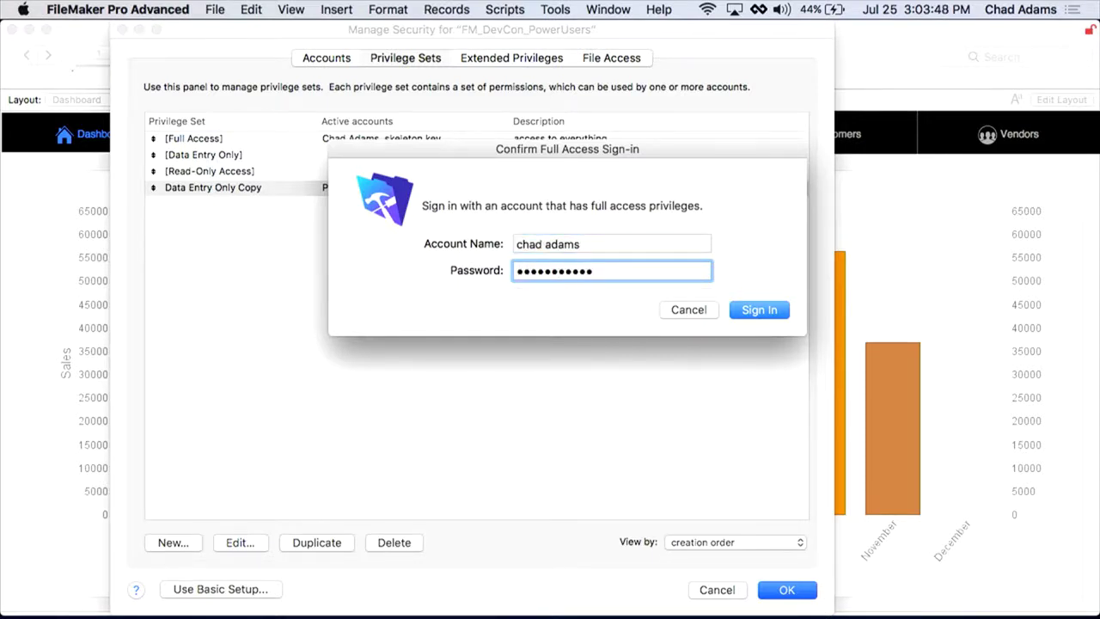
key(Return)
key(super+l)
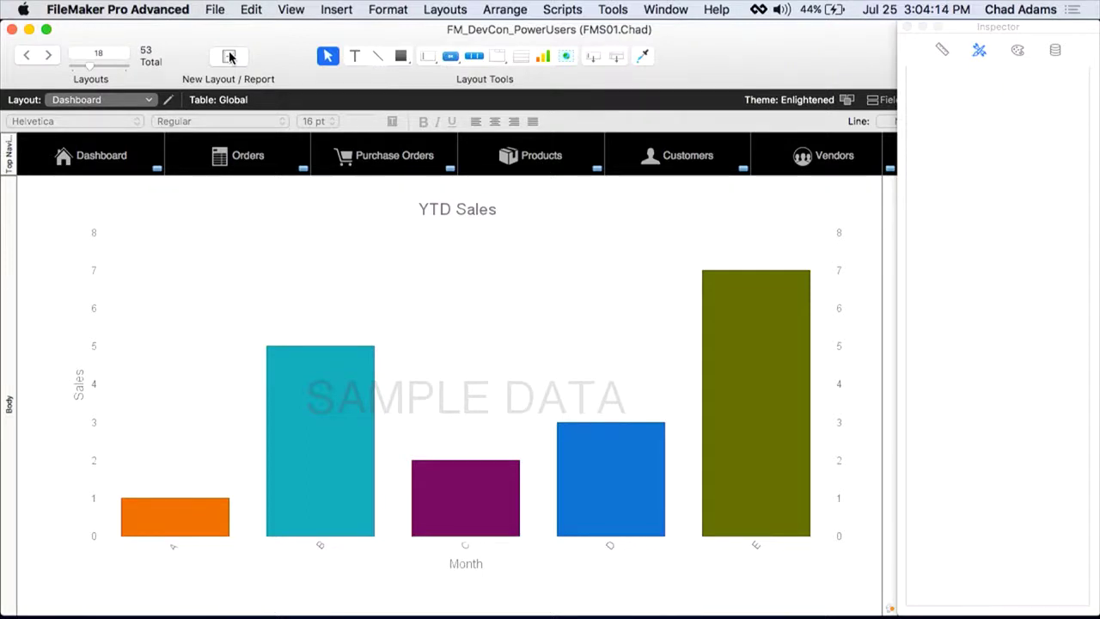
Step: Start a new printer layout named 'Order Report' showing records from the ORDER table
click(229, 56)
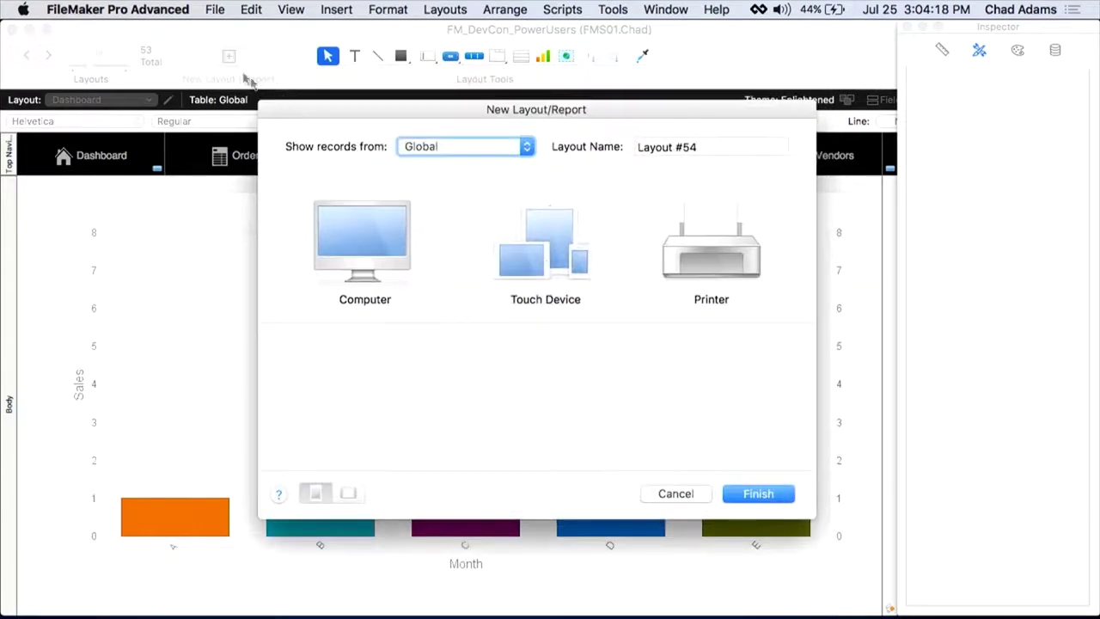
drag(375, 115, 304, 46)
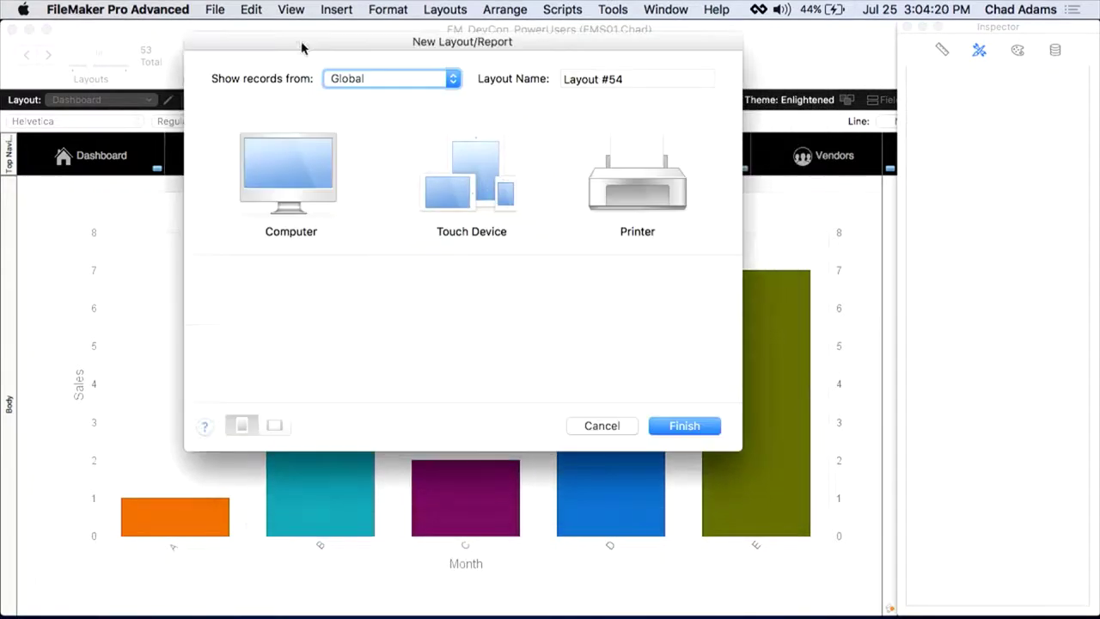
click(420, 78)
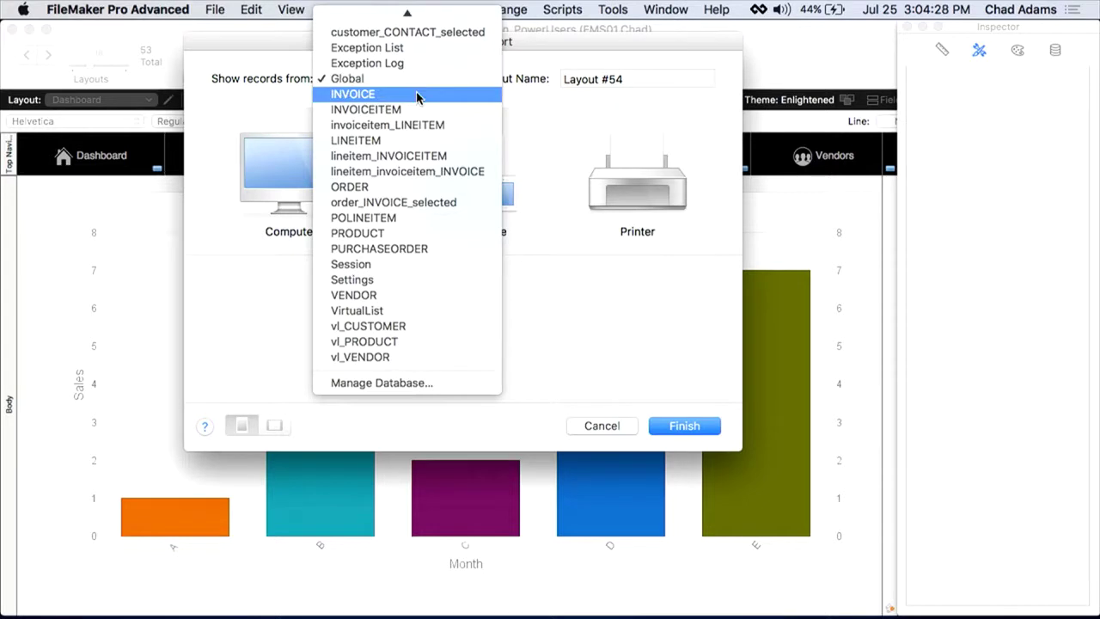
click(413, 187)
key(Tab)
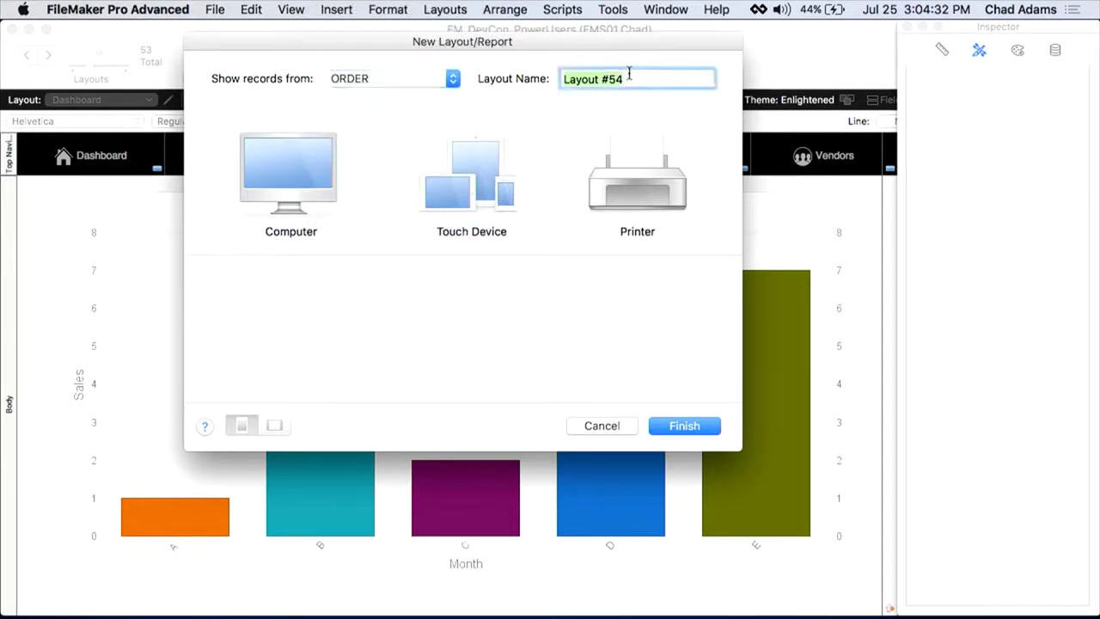
text(Order Rep)
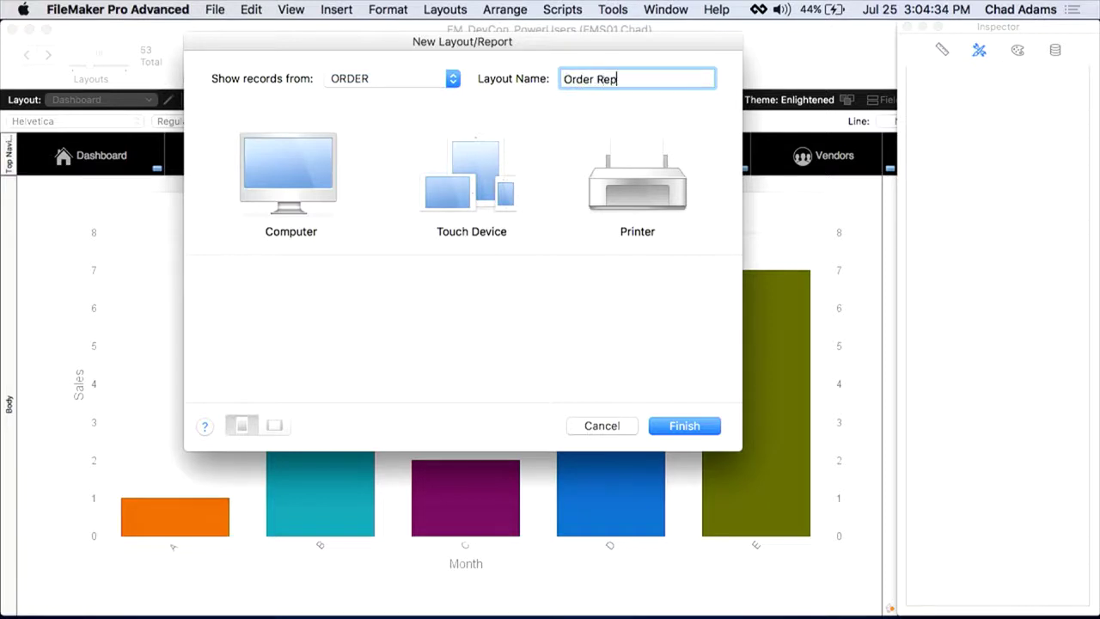
text(ort)
click(641, 202)
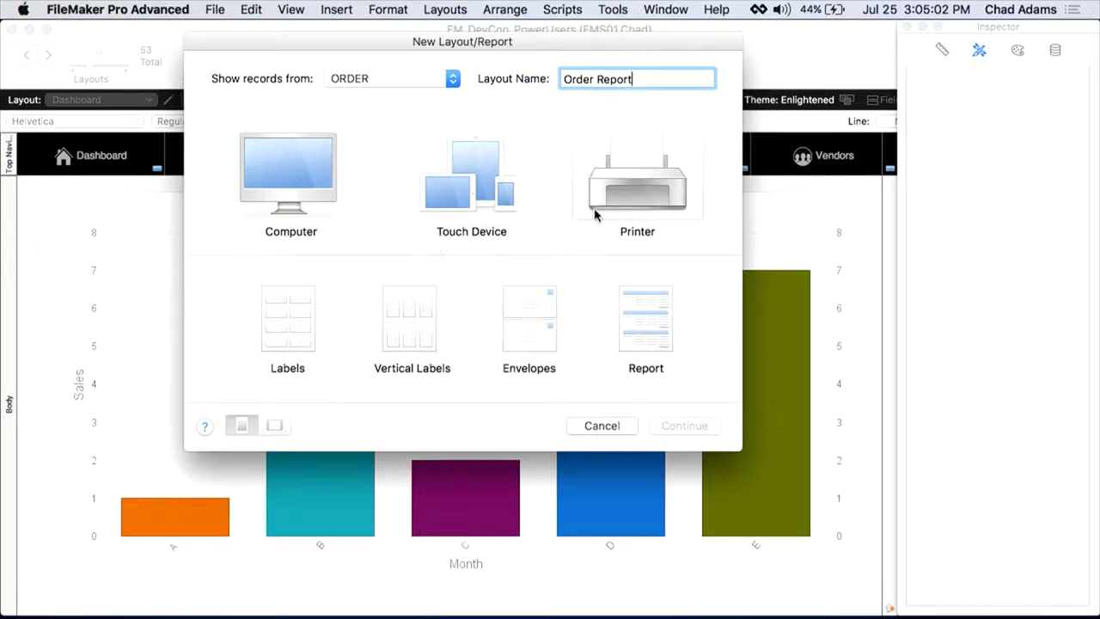
Step: Choose the report layout type with both subtotals and grand totals enabled
click(636, 337)
click(685, 425)
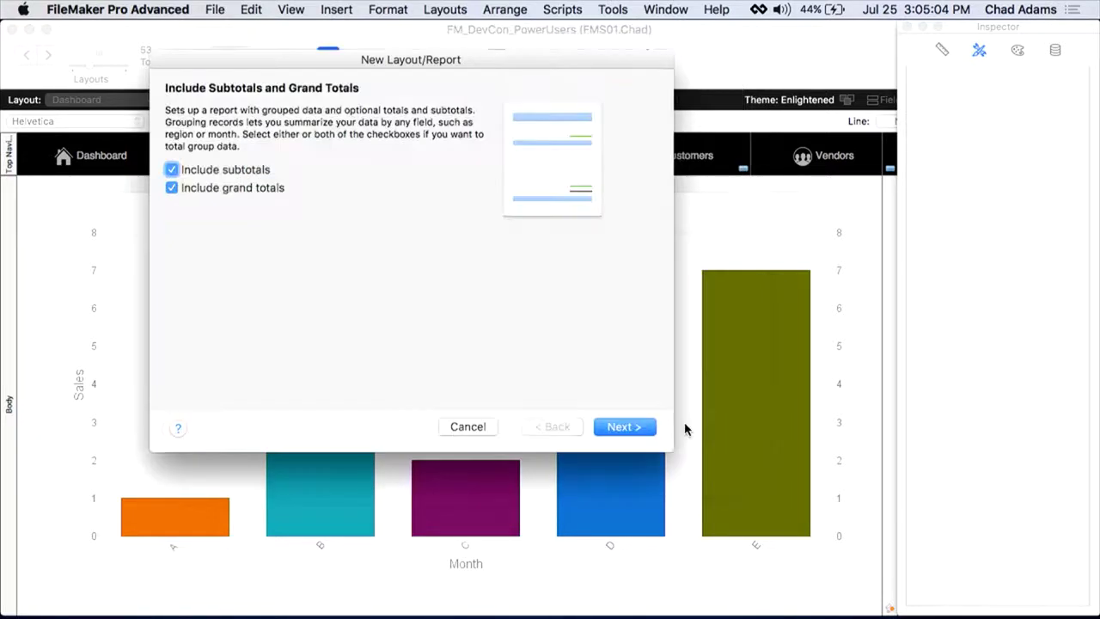
click(172, 169)
click(172, 187)
click(172, 170)
click(172, 188)
click(624, 429)
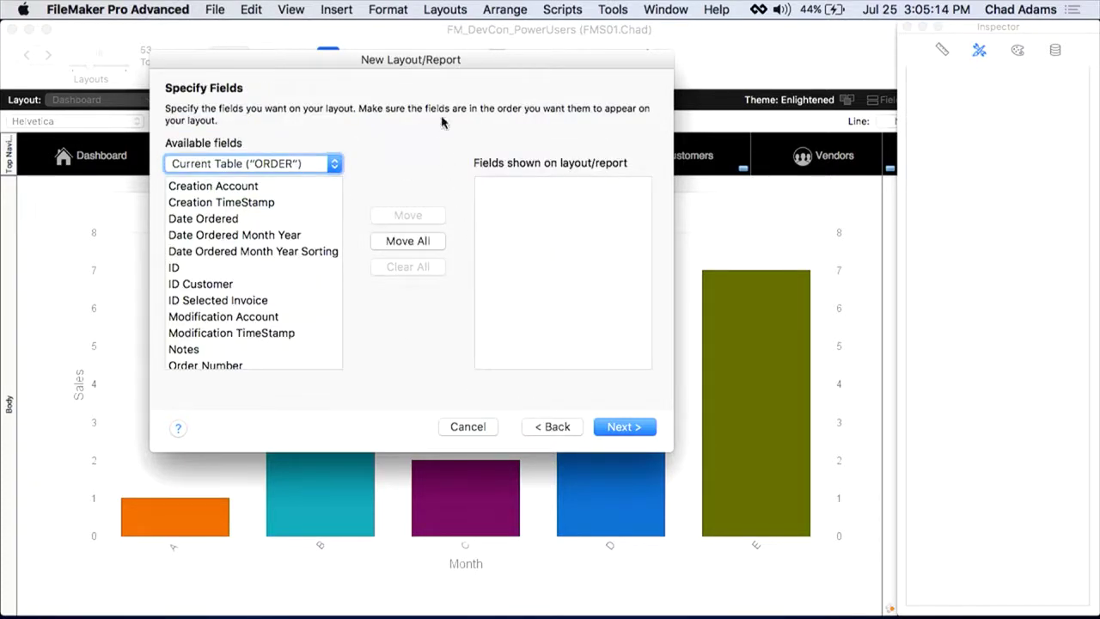
Step: Add the Order Number and Date Ordered fields to the report
scroll(249, 222, down, 3)
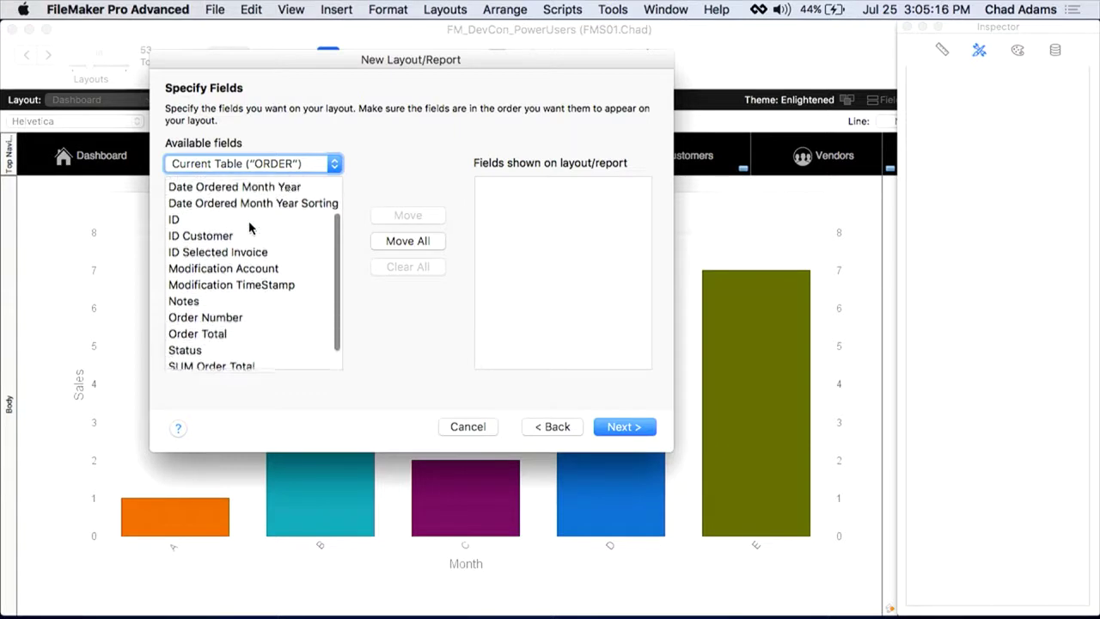
double_click(232, 315)
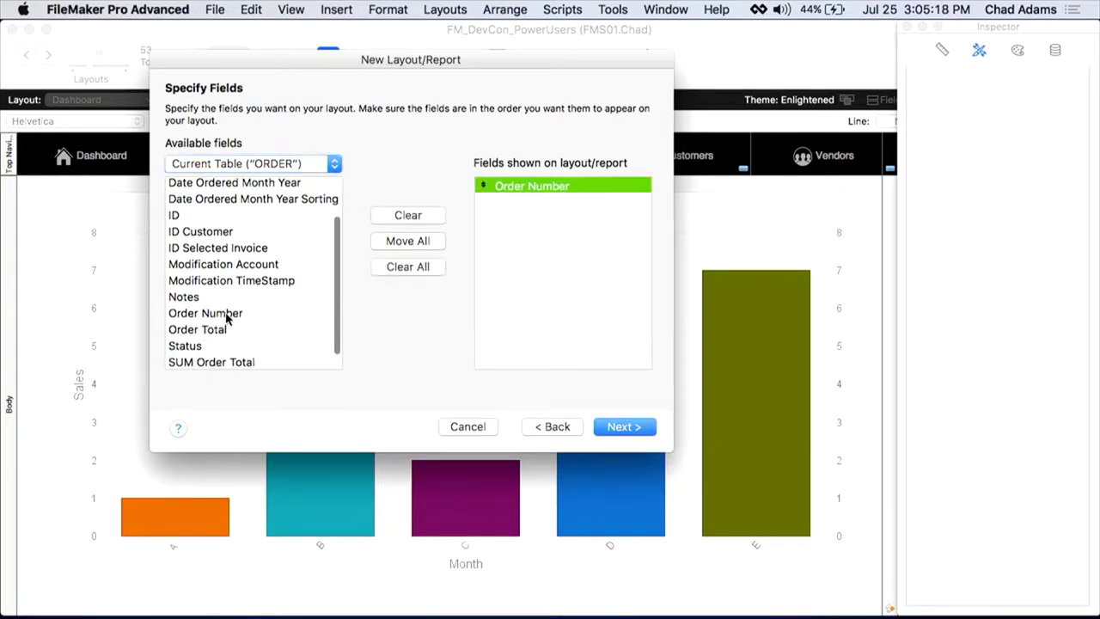
scroll(234, 287, up, 1)
scroll(232, 286, up, 2)
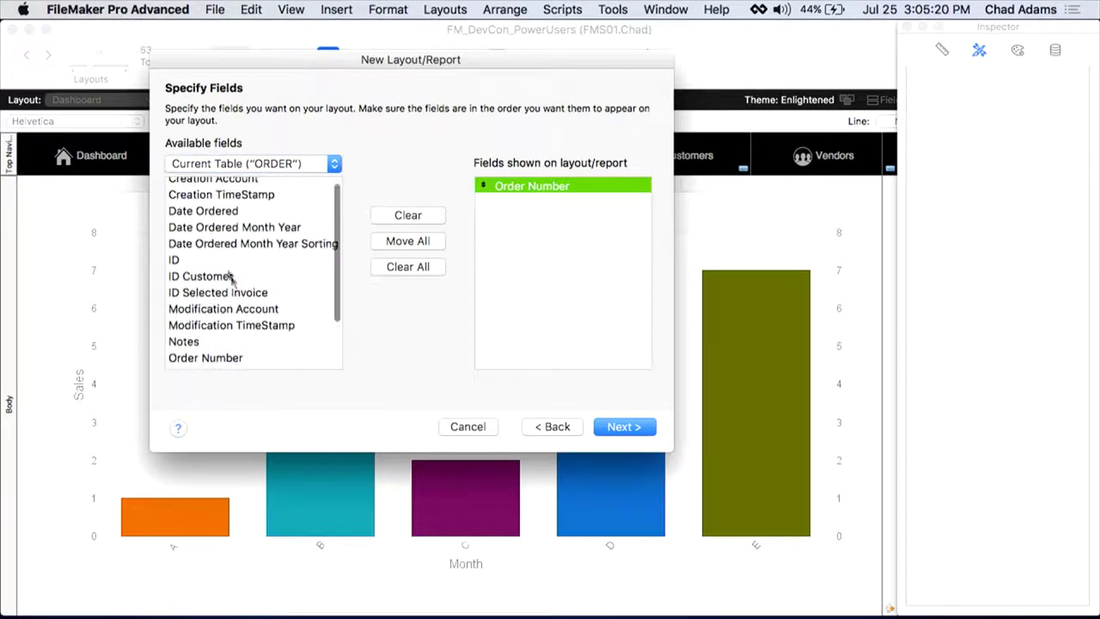
double_click(218, 212)
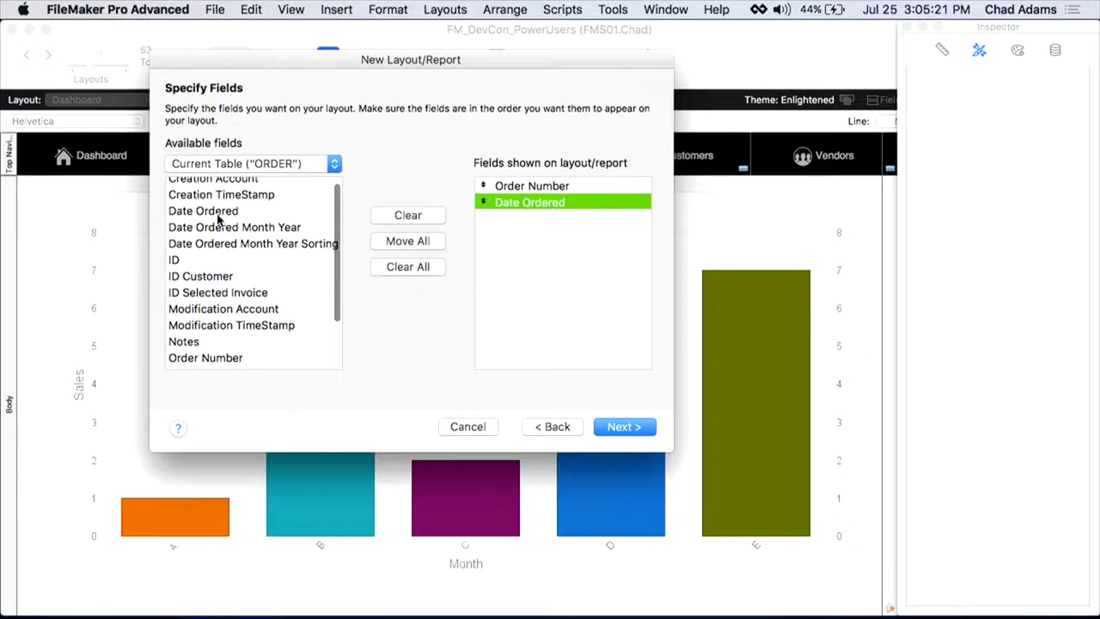
Step: Add CUSTOMER::Name and Order Total to the report fields and continue to grouping
click(285, 164)
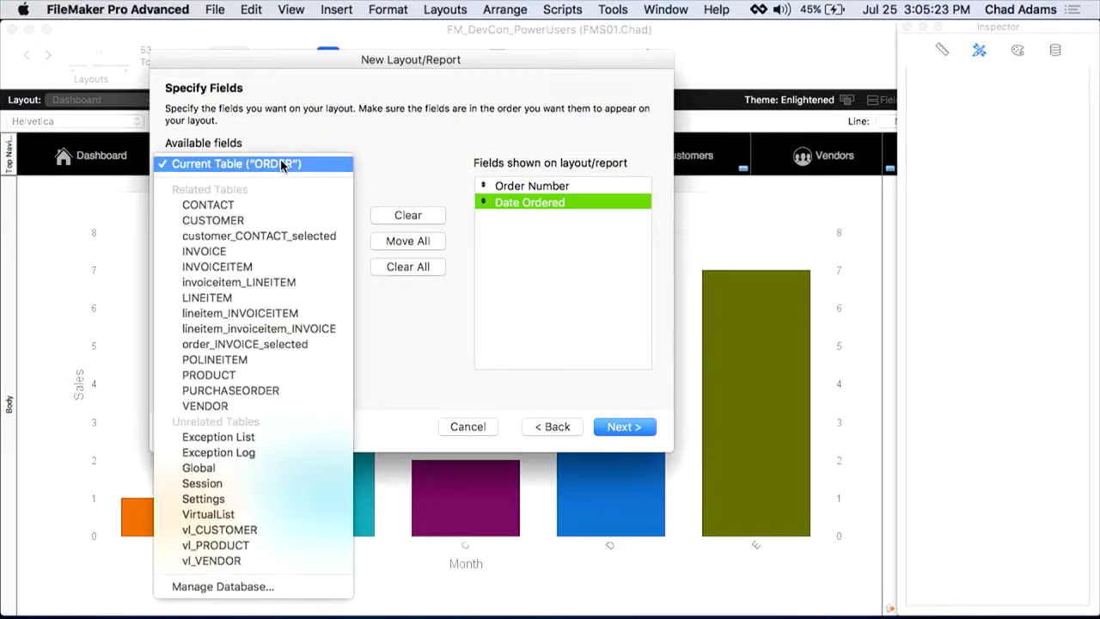
click(275, 220)
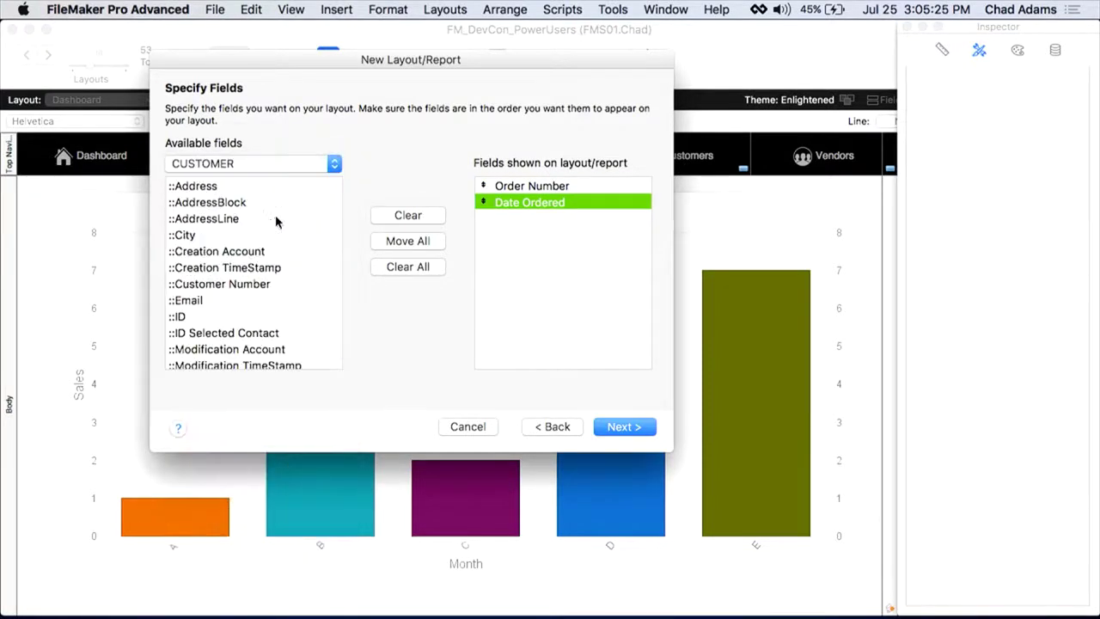
scroll(220, 307, down, 3)
double_click(213, 320)
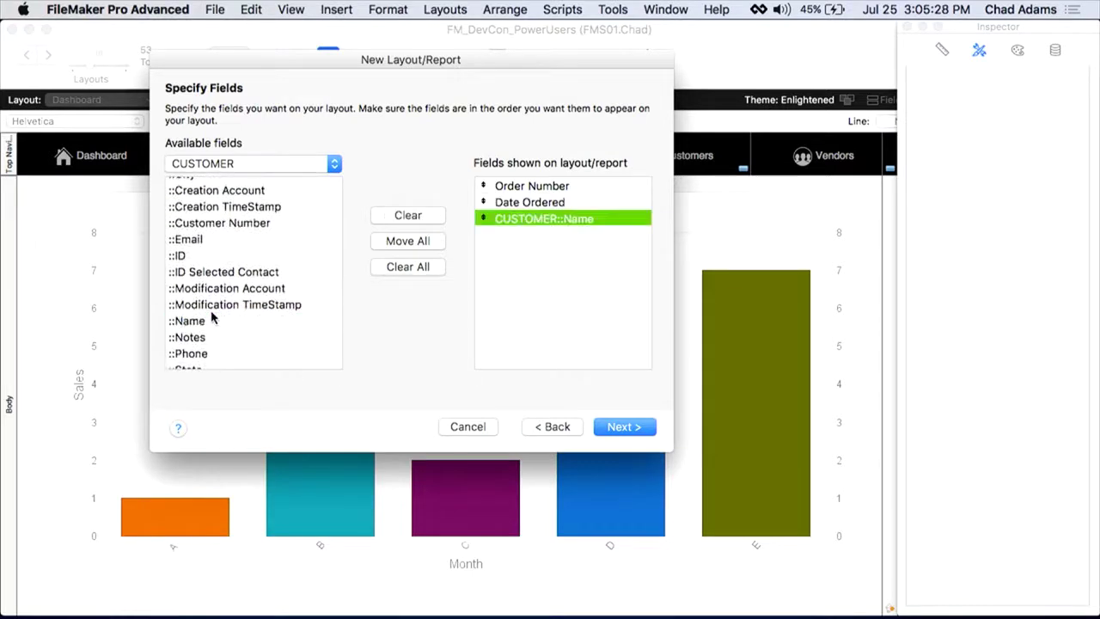
click(277, 165)
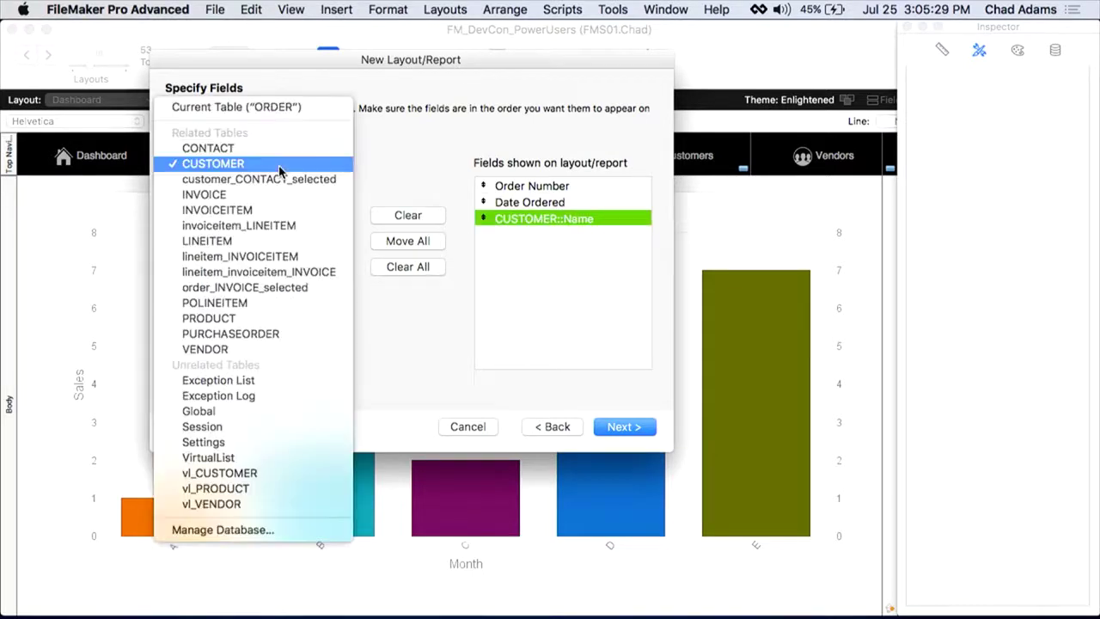
click(283, 108)
scroll(228, 232, down, 1)
double_click(215, 312)
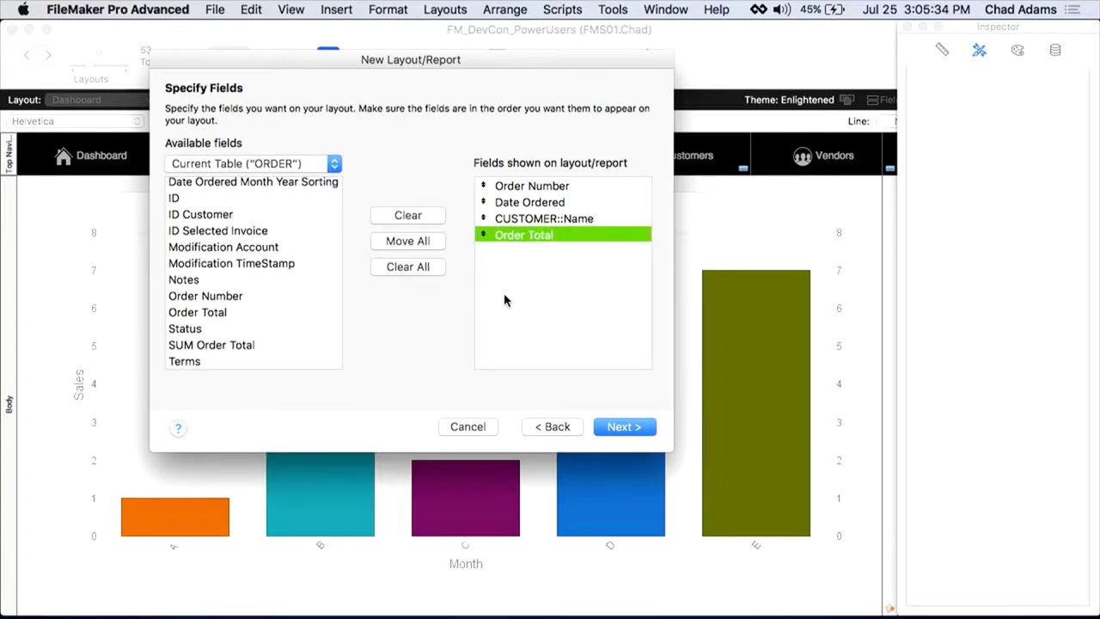
click(625, 426)
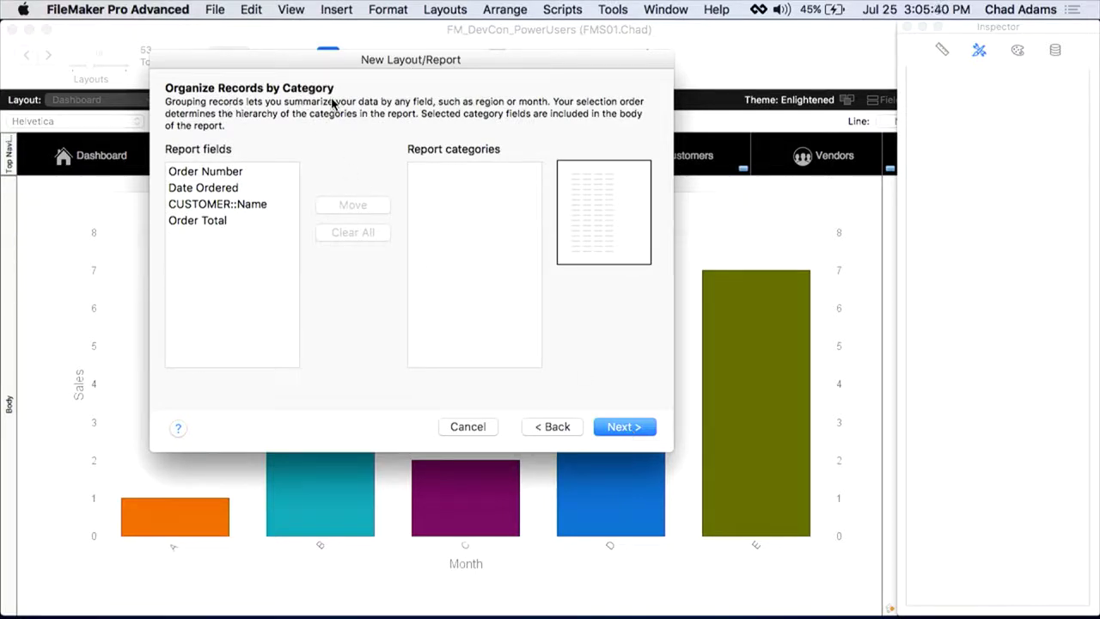
Step: Group the report records by CUSTOMER::Name and proceed past sorting
double_click(231, 206)
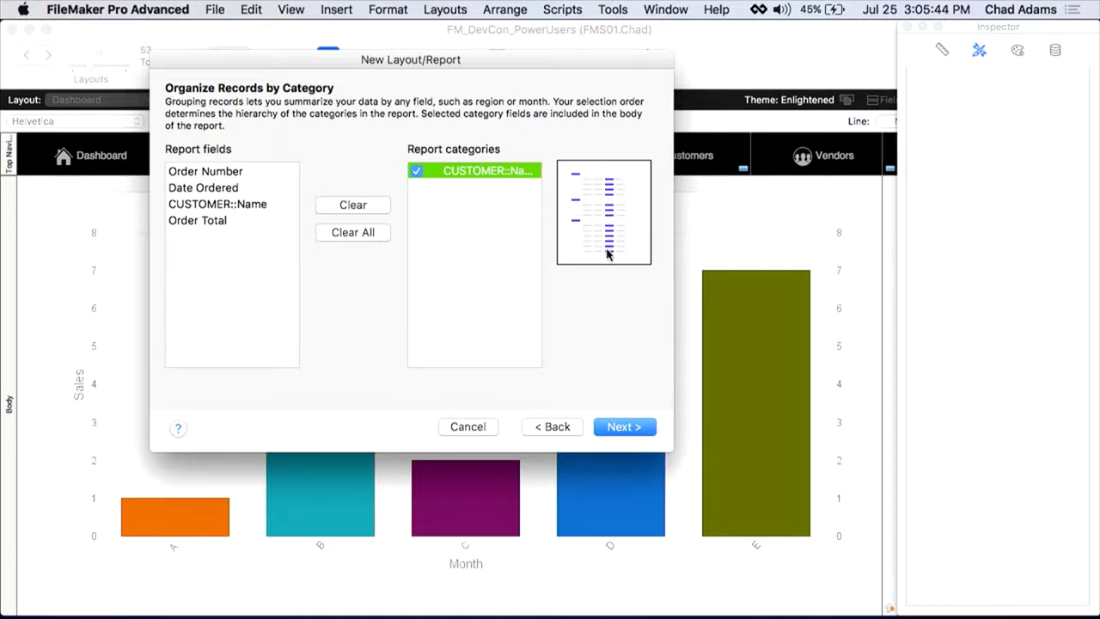
click(631, 429)
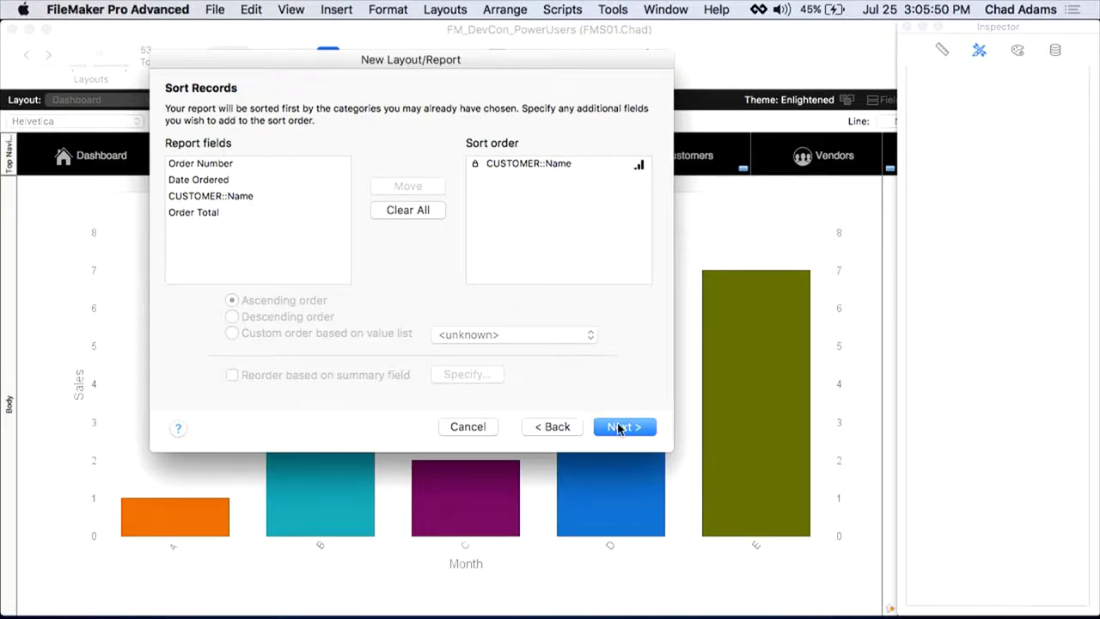
click(622, 427)
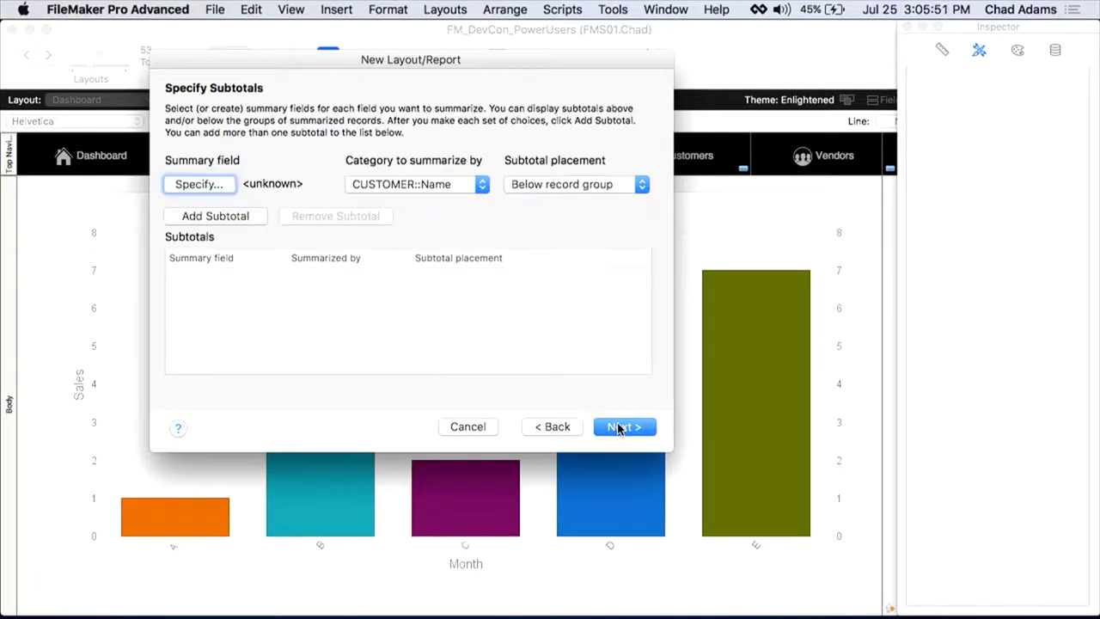
Step: Add a SUM Order Total subtotal below each customer group
click(228, 188)
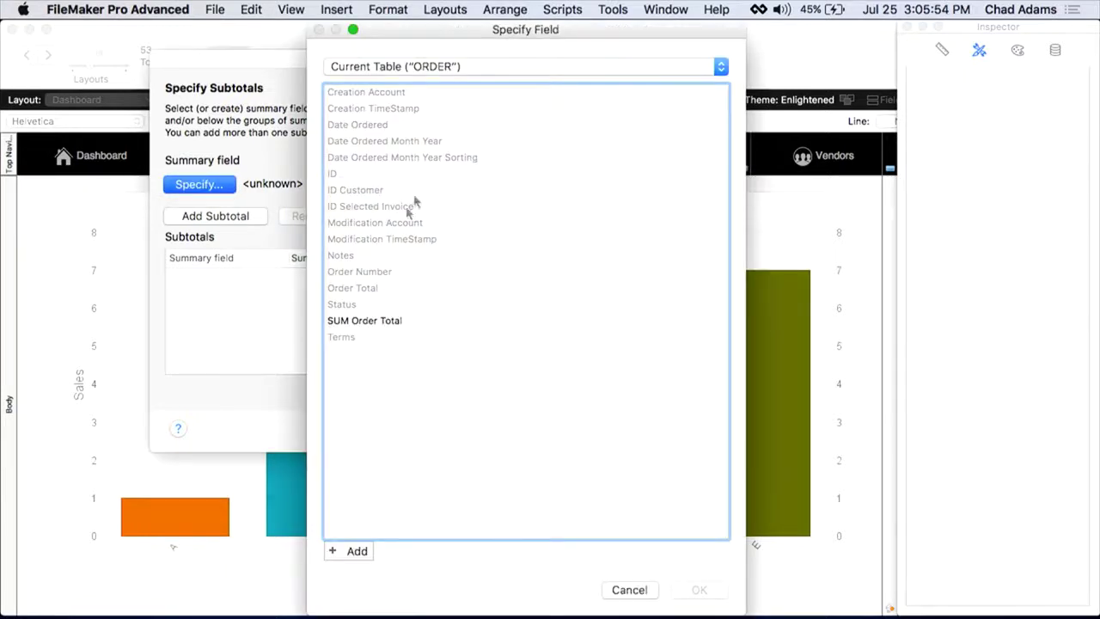
click(367, 324)
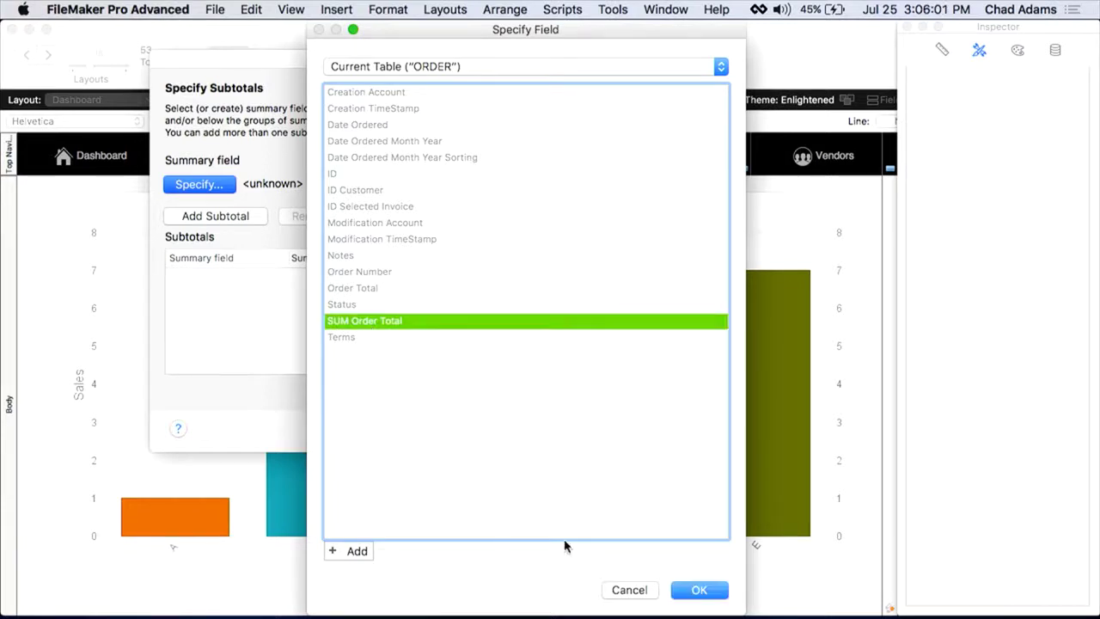
click(696, 590)
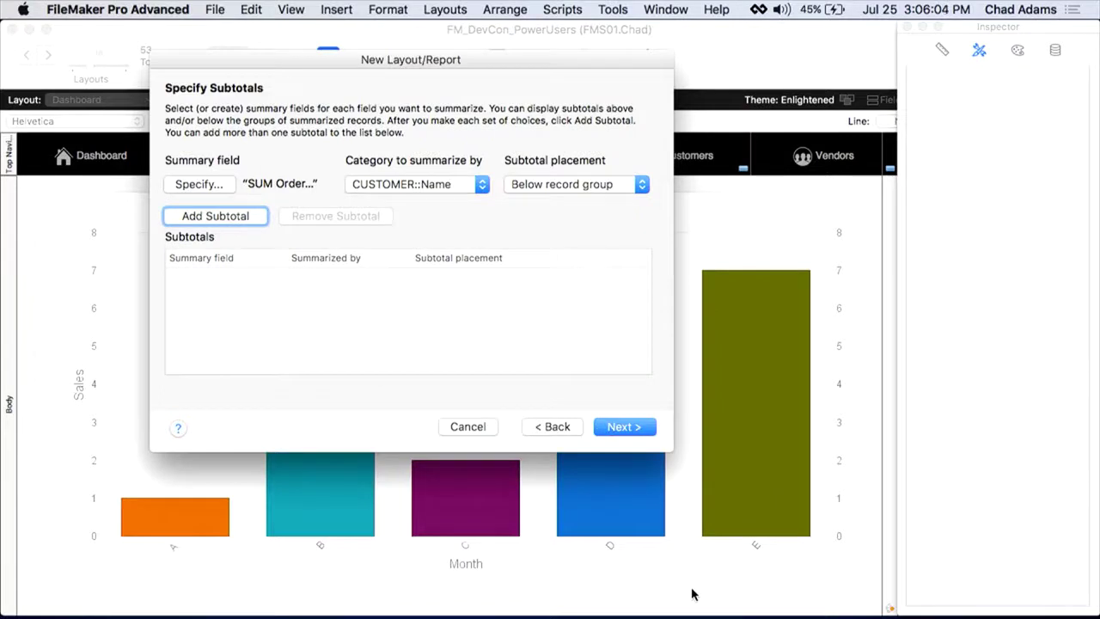
click(232, 219)
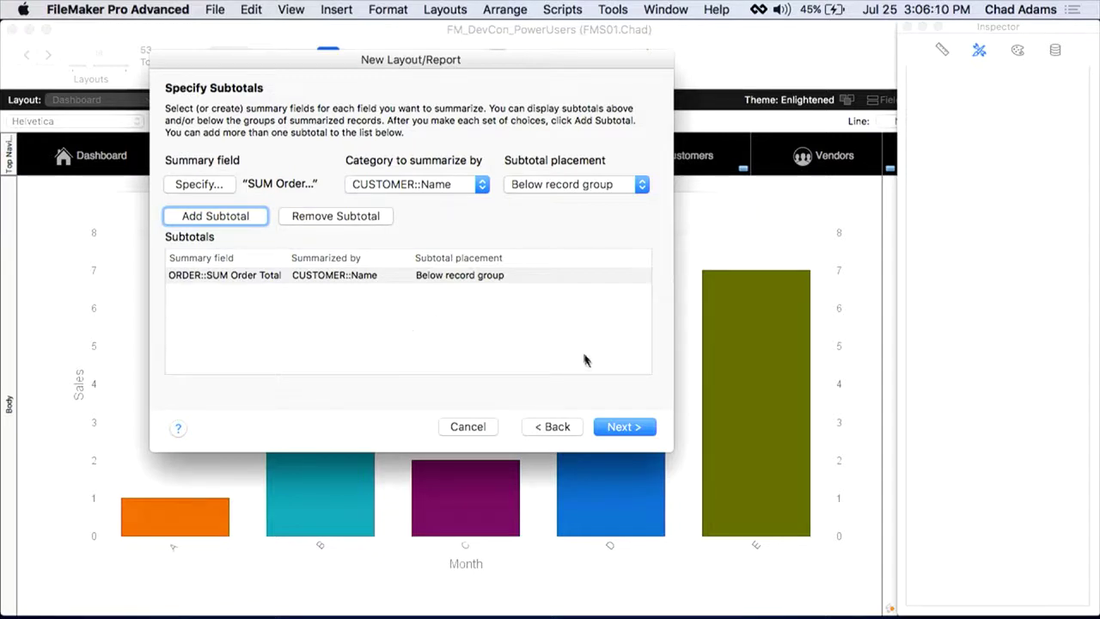
click(617, 429)
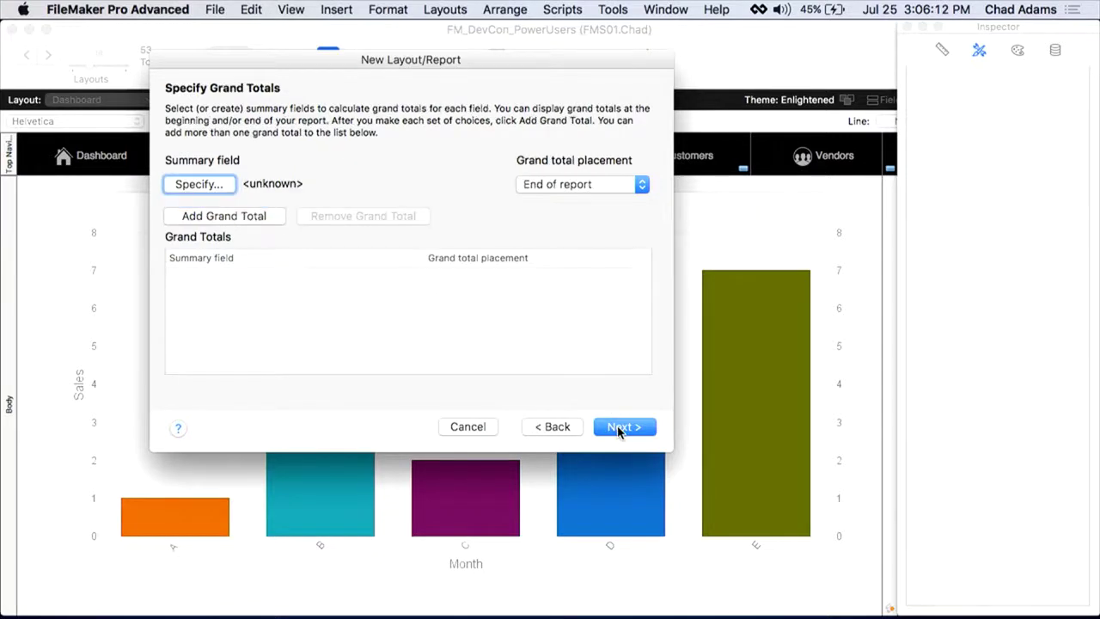
Step: Add a SUM Order Total grand total at the end of the report
click(221, 184)
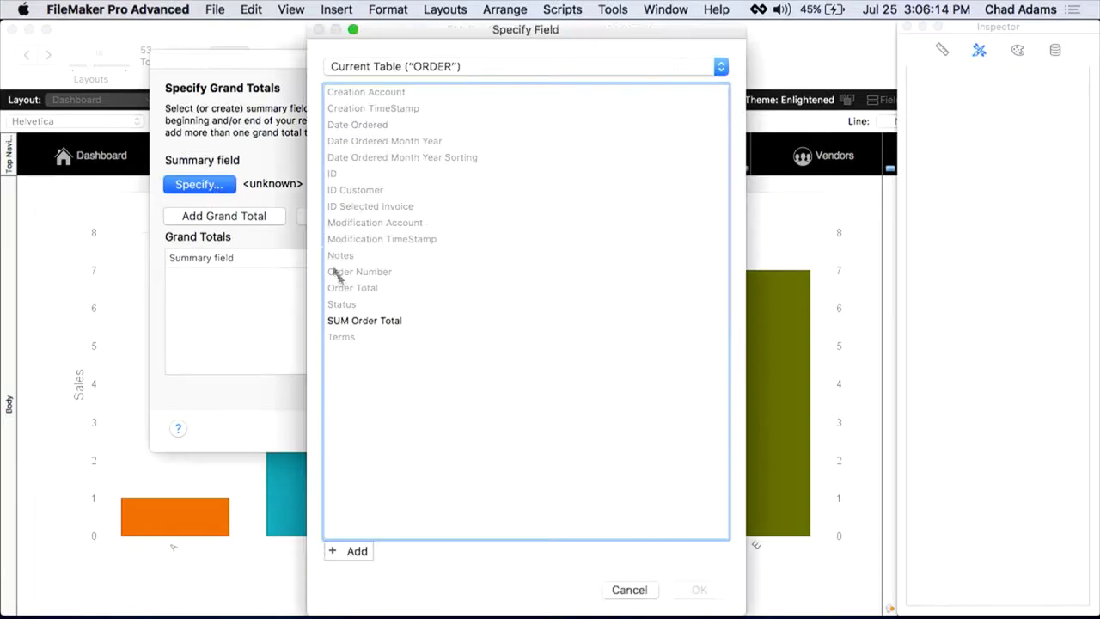
click(361, 321)
click(699, 590)
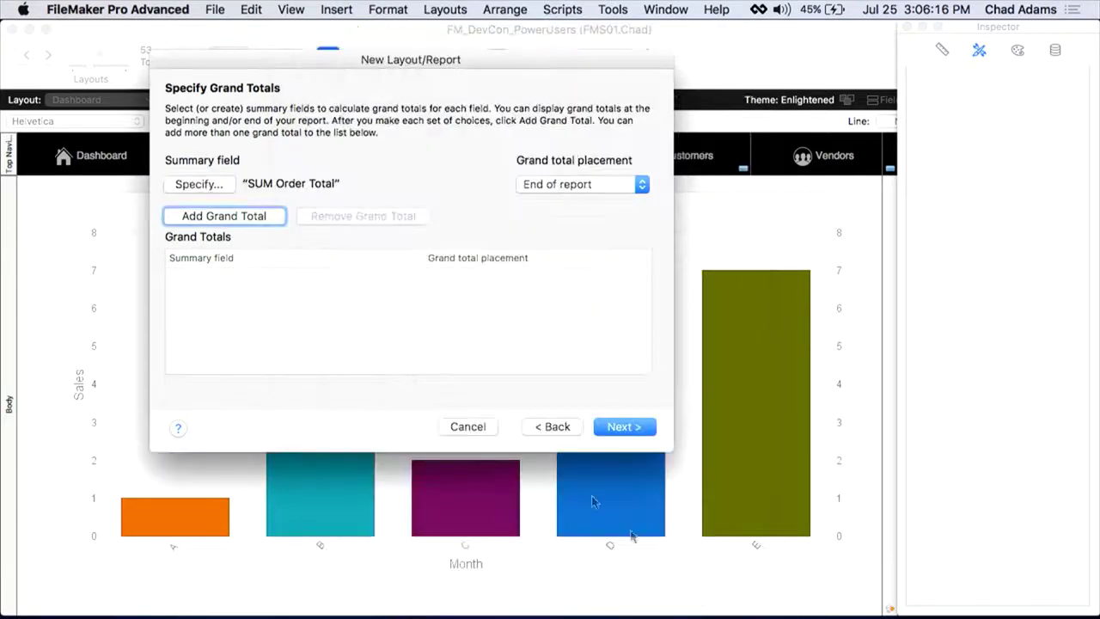
click(251, 219)
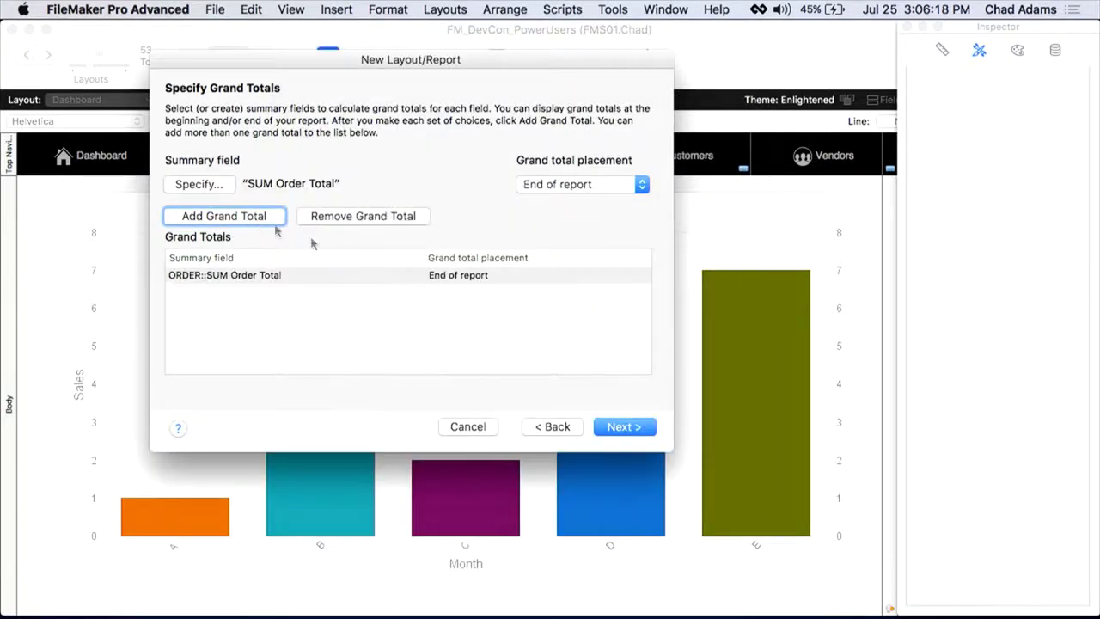
click(615, 184)
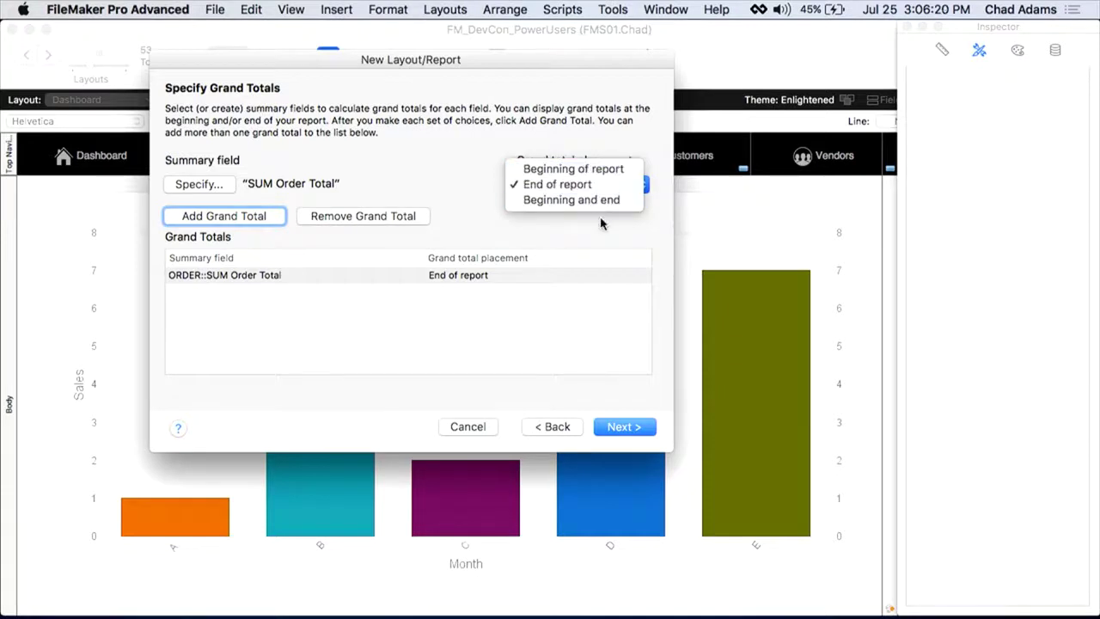
click(618, 184)
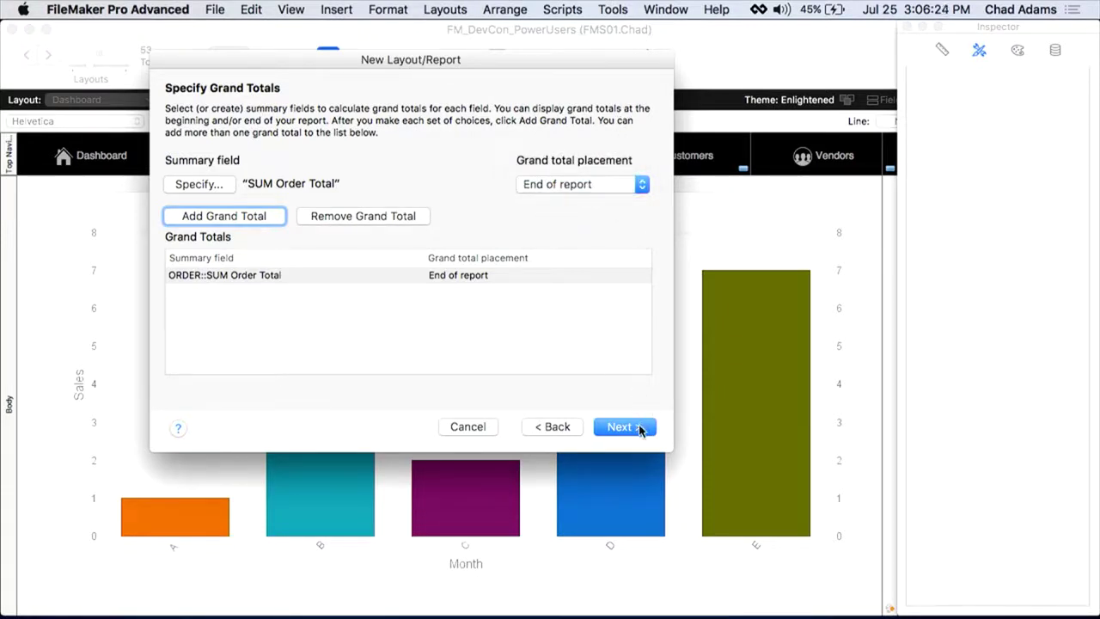
click(638, 426)
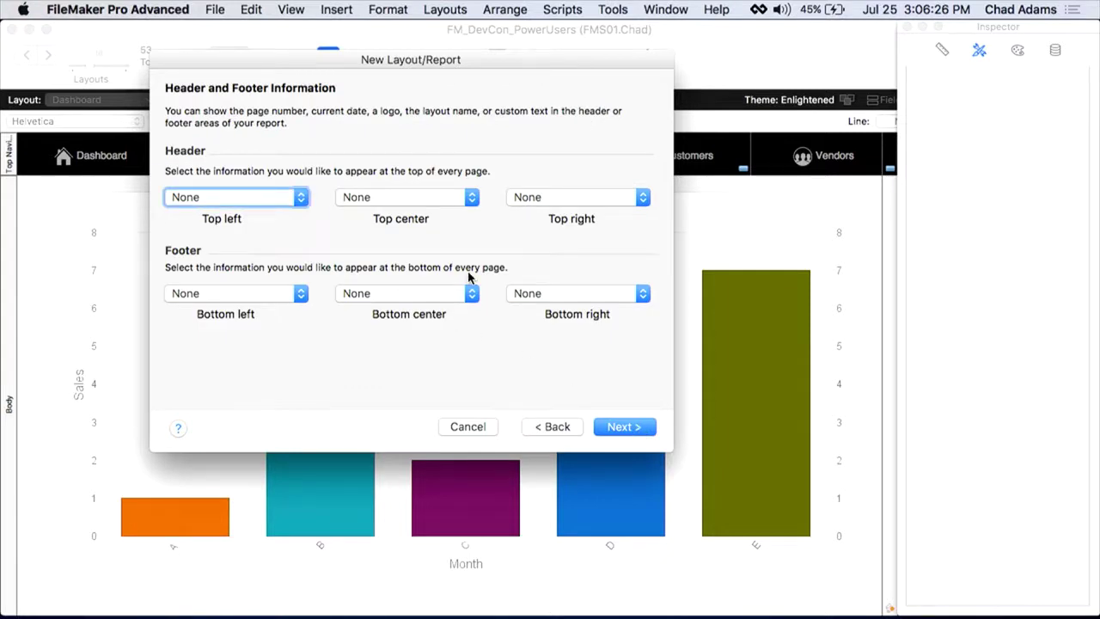
Step: Put large custom text 'Custom Order Report' in the top centre header
click(419, 203)
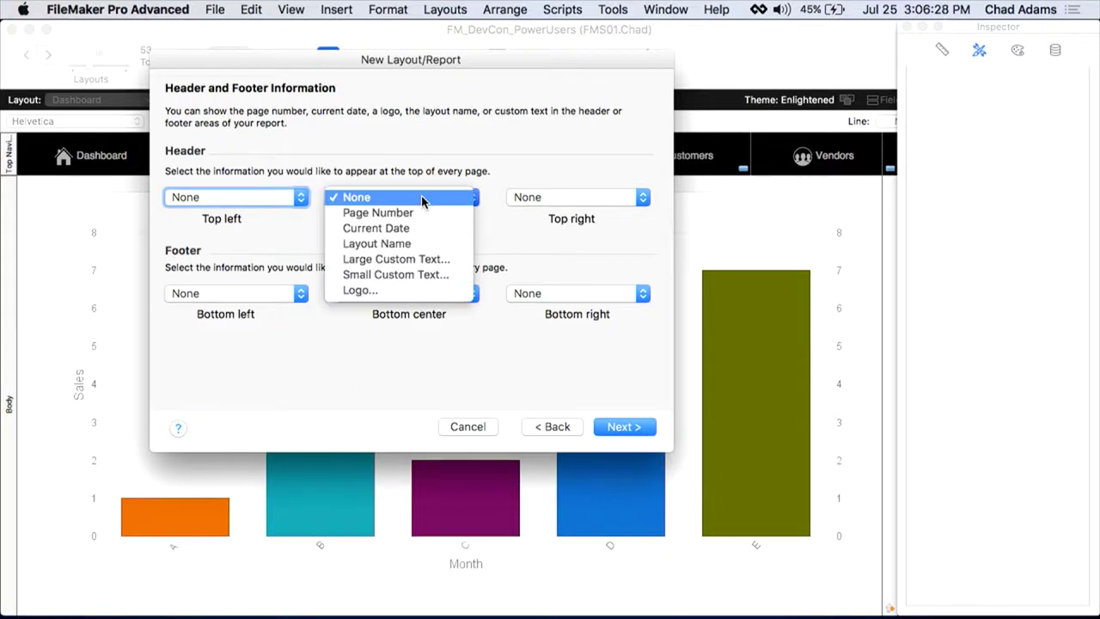
click(419, 252)
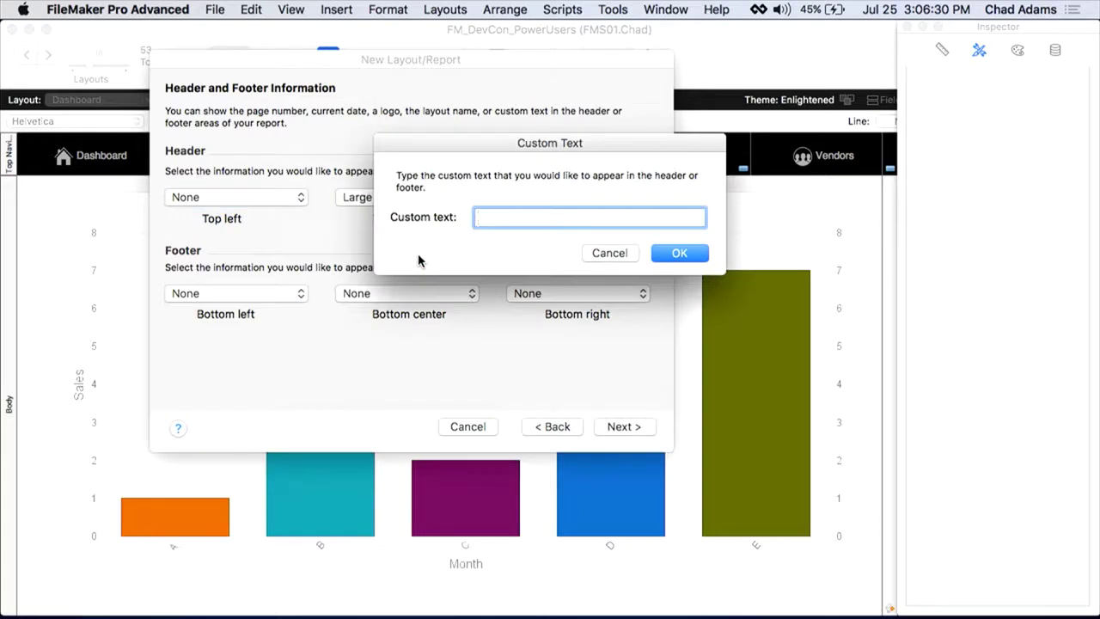
text(Custome)
key(BackSpace)
text(Order)
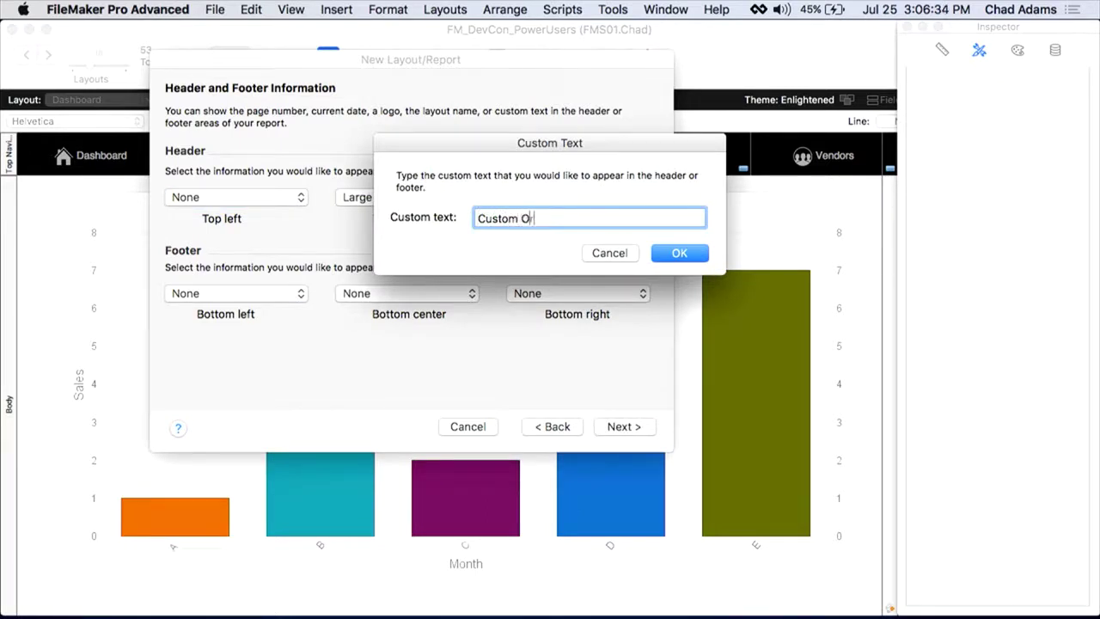
text( Report)
click(679, 253)
Step: Show Page Number at bottom right and Current Date at bottom left of the footer
click(592, 293)
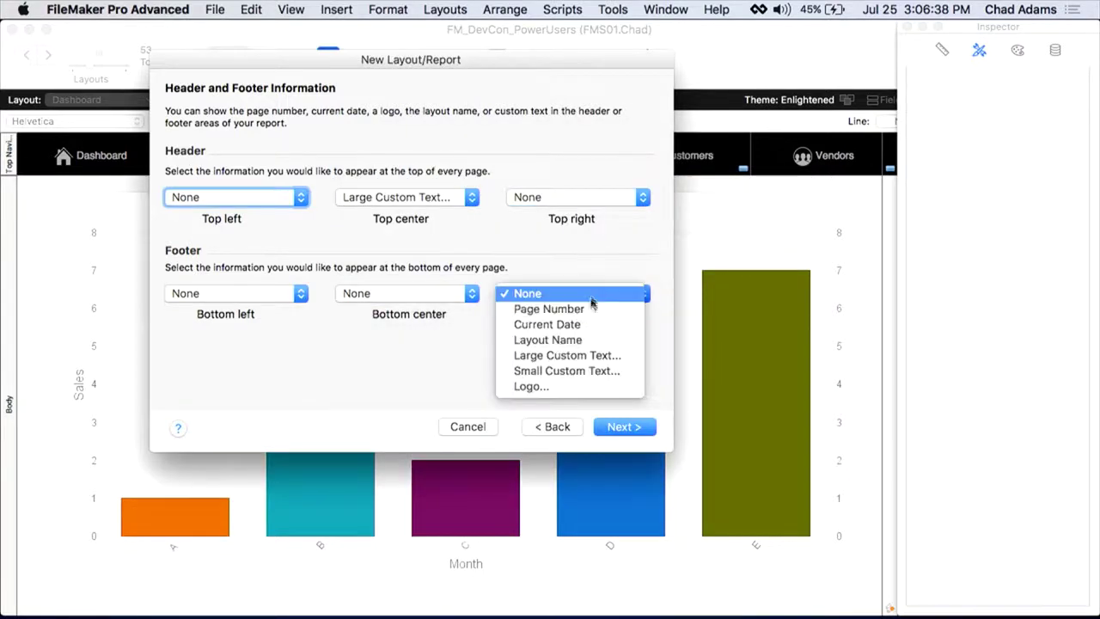
click(554, 308)
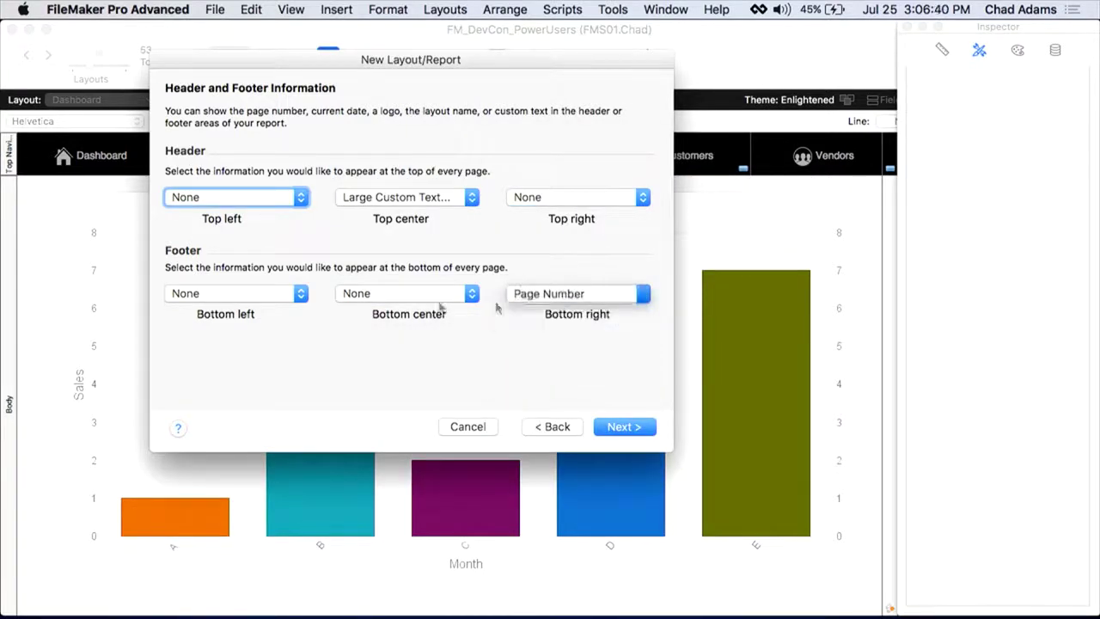
click(258, 293)
click(242, 324)
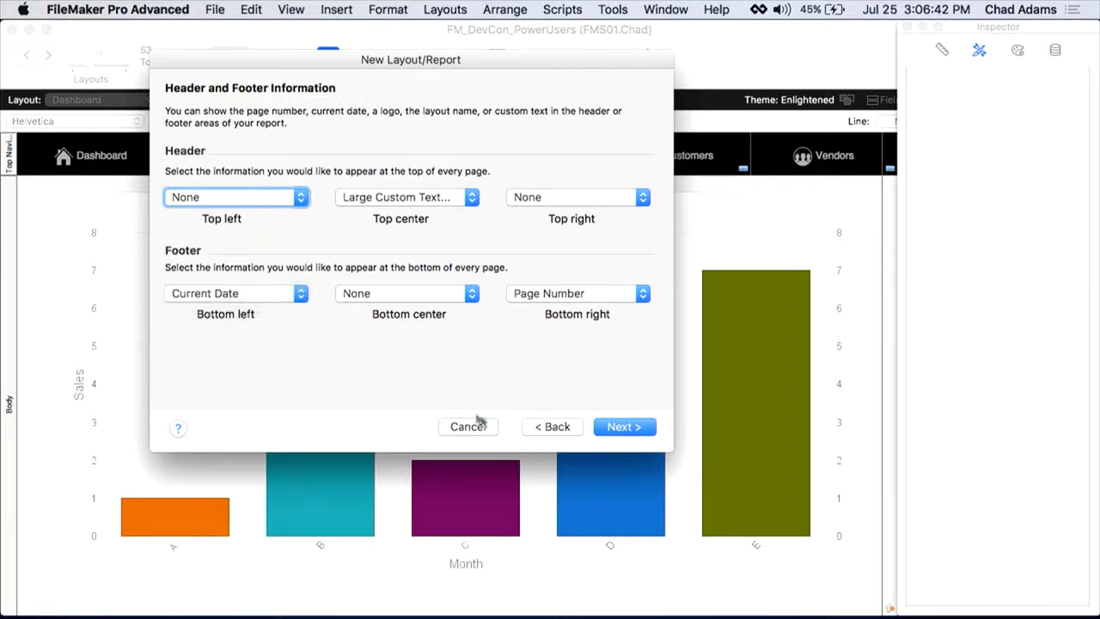
click(628, 433)
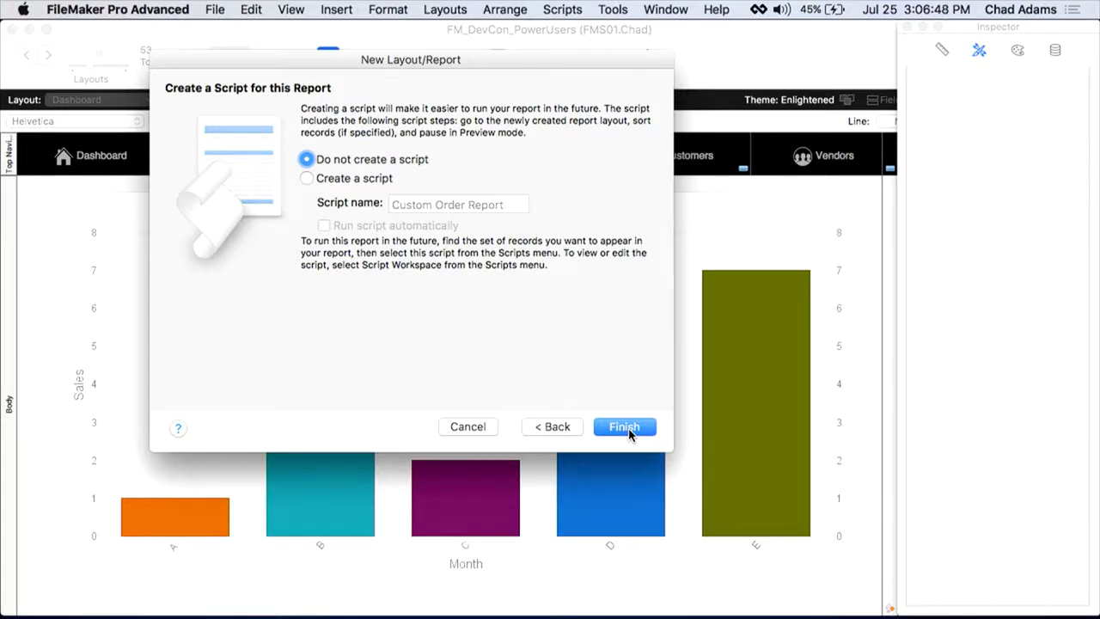
Step: Finish the report, then drag the Order Number, Date Ordered and Name columns leftward side by side
click(628, 433)
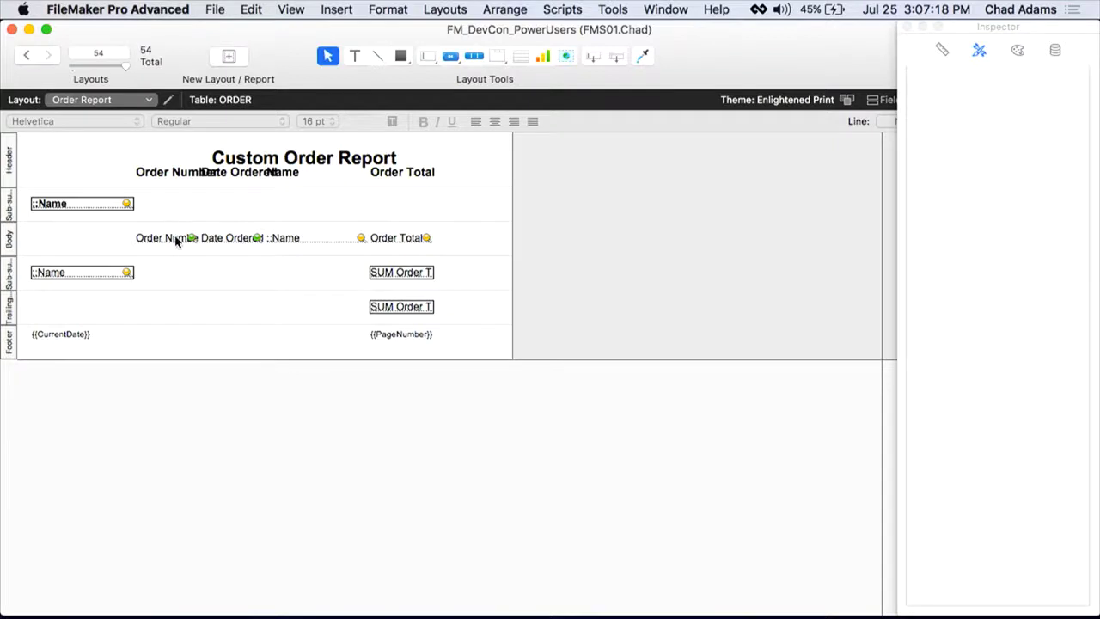
drag(176, 241, 60, 173)
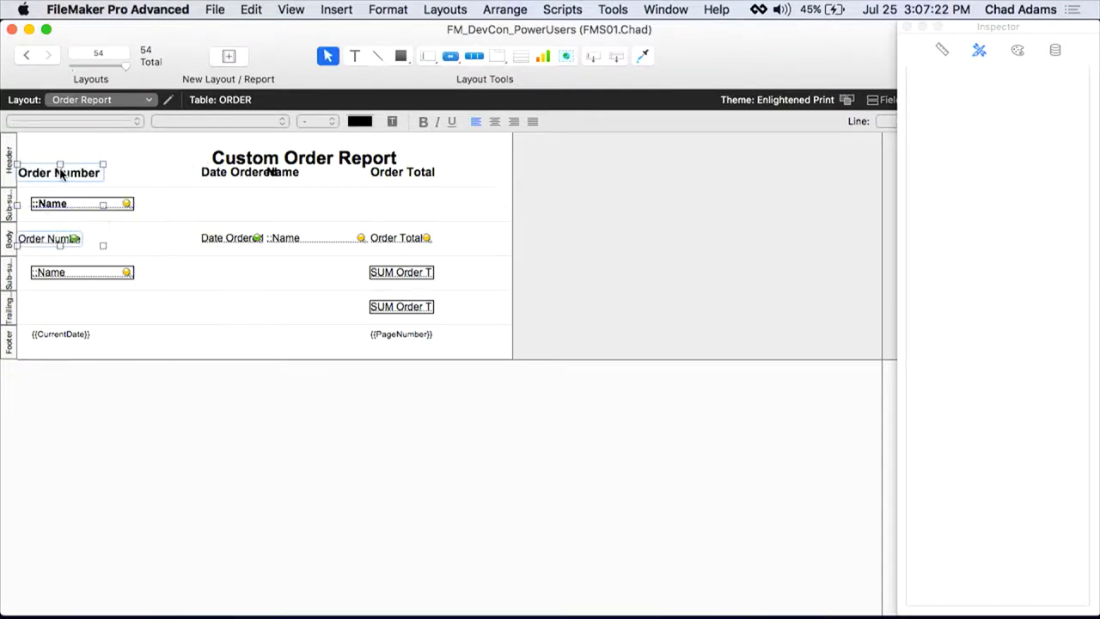
click(231, 238)
shift+click(234, 172)
drag(234, 172, 143, 176)
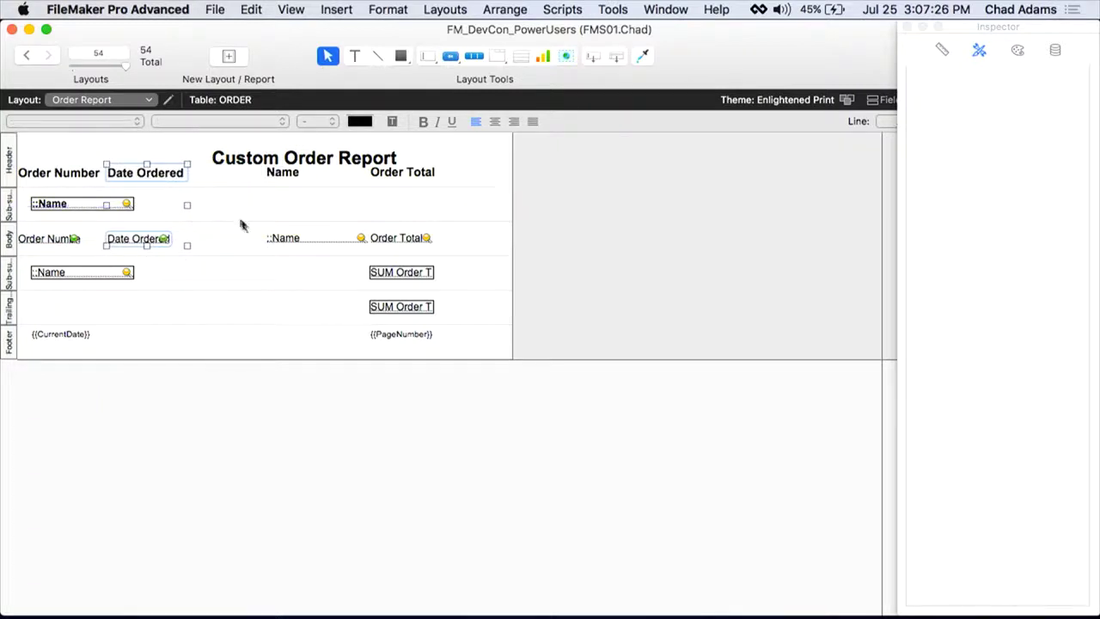
click(280, 239)
shift+click(283, 174)
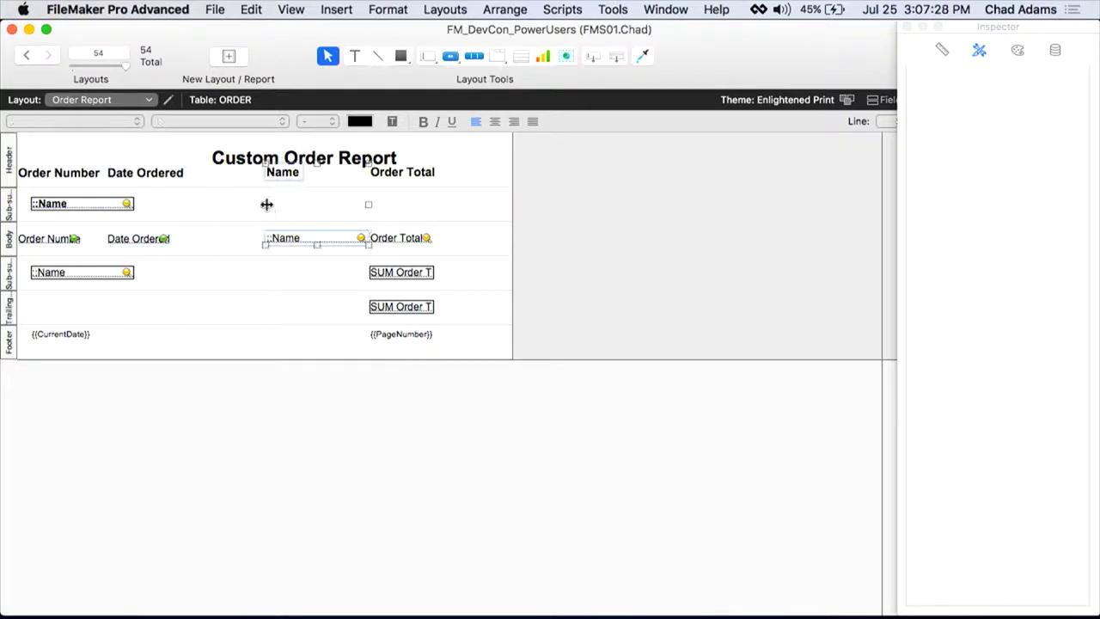
drag(266, 203, 192, 211)
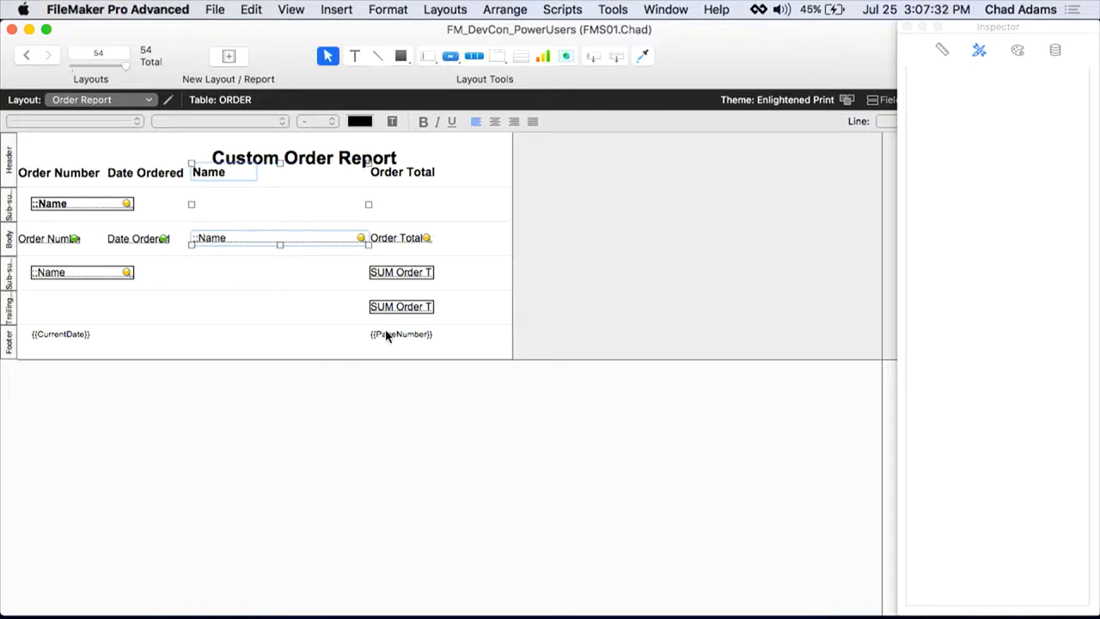
Step: Replace the report's sort order with CUSTOMER::Name and sort the records
key(super+b)
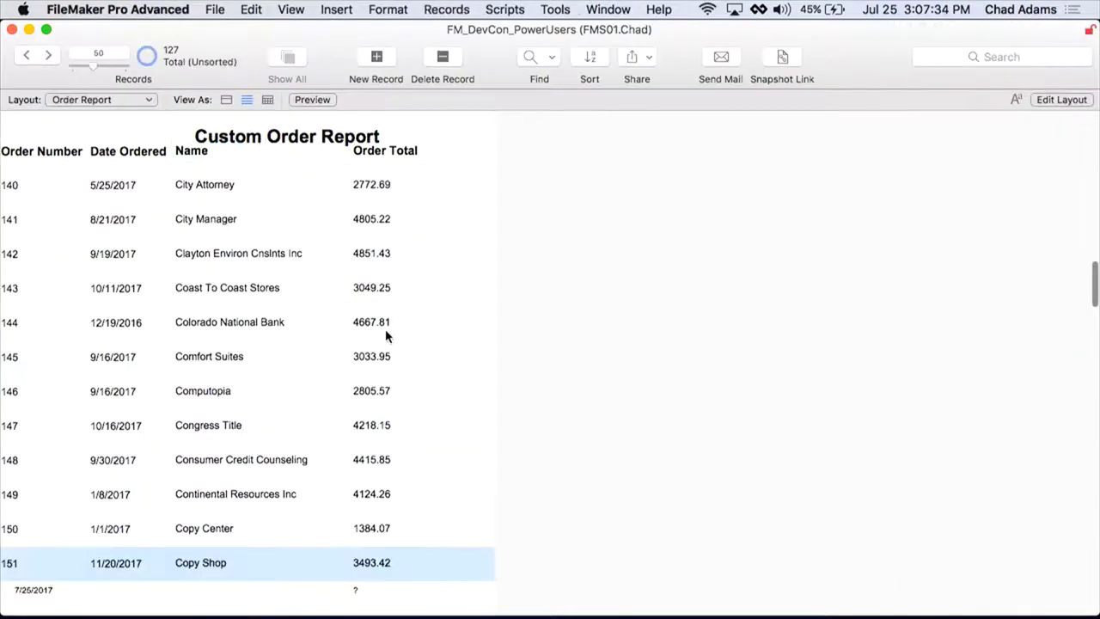
key(super+s)
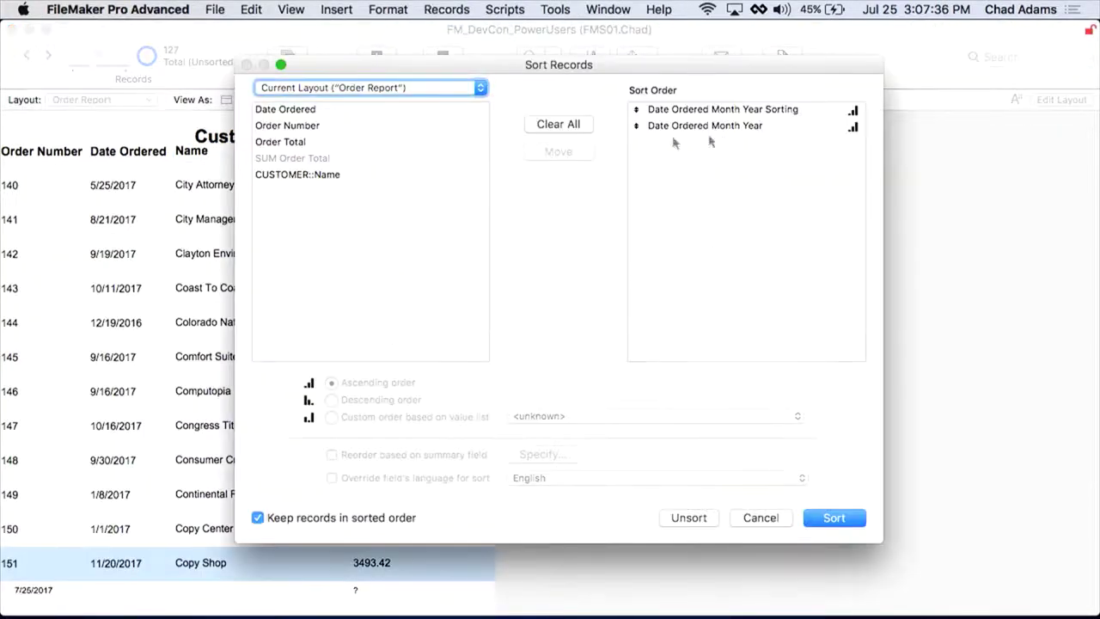
click(556, 126)
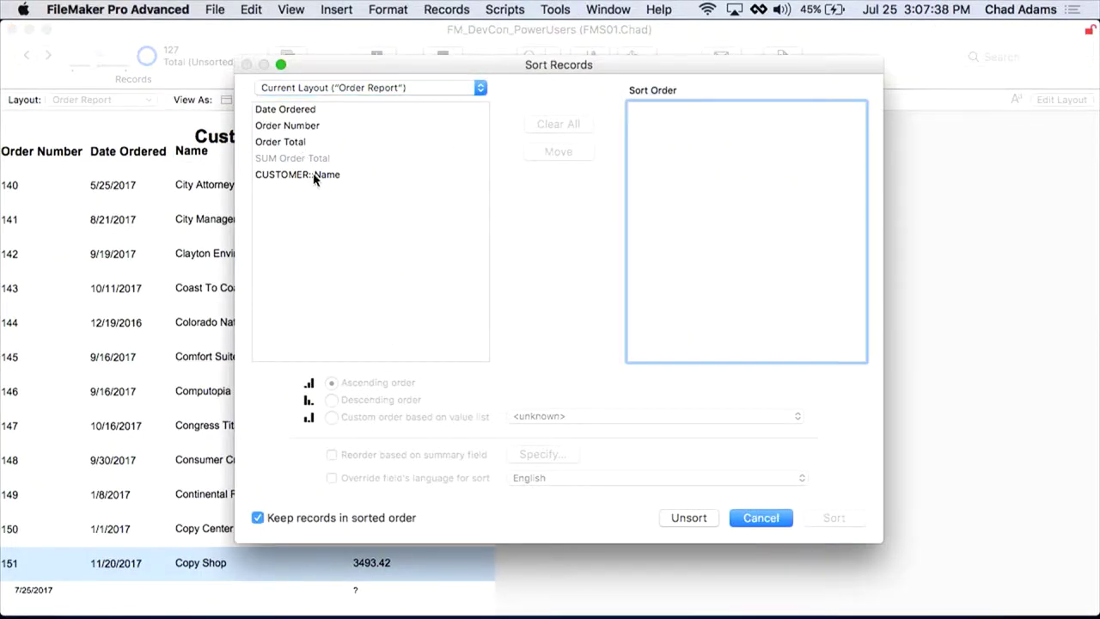
double_click(313, 175)
click(833, 517)
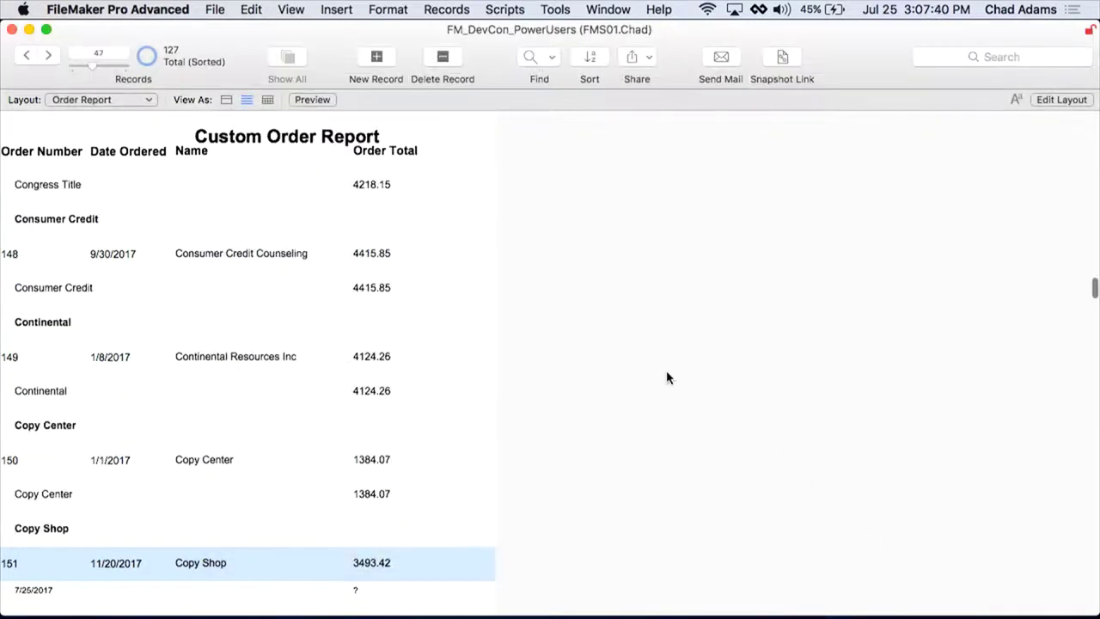
scroll(359, 279, down, 3)
scroll(359, 280, down, 2)
scroll(359, 279, up, 5)
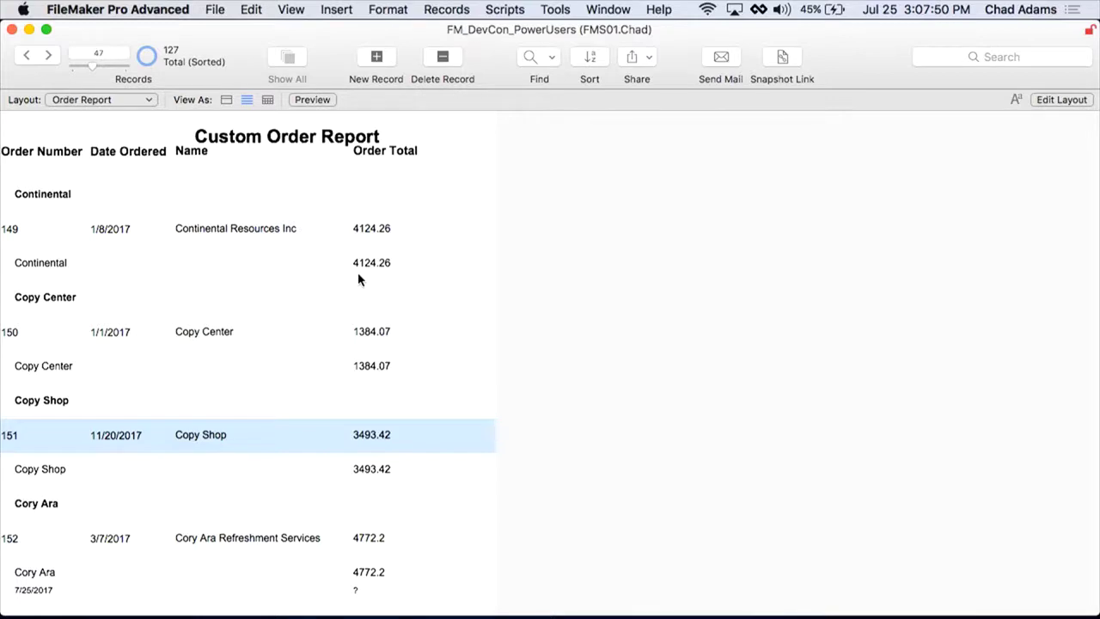
Step: Check the grouped report pages in Preview mode, then return to Browse mode
key(super+u)
scroll(419, 403, down, 3)
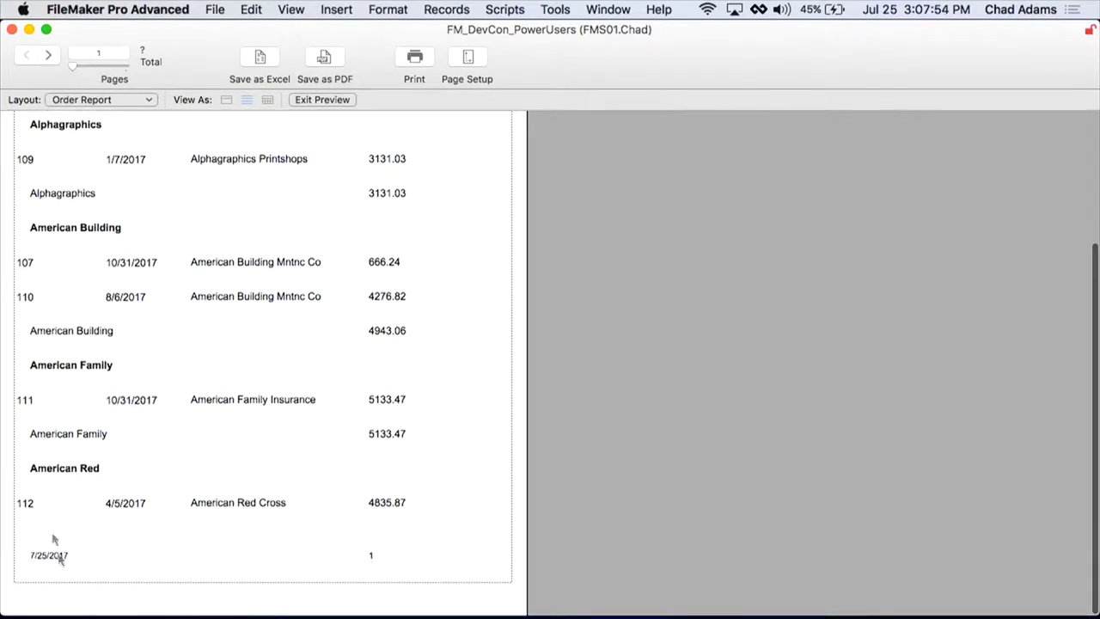
click(48, 54)
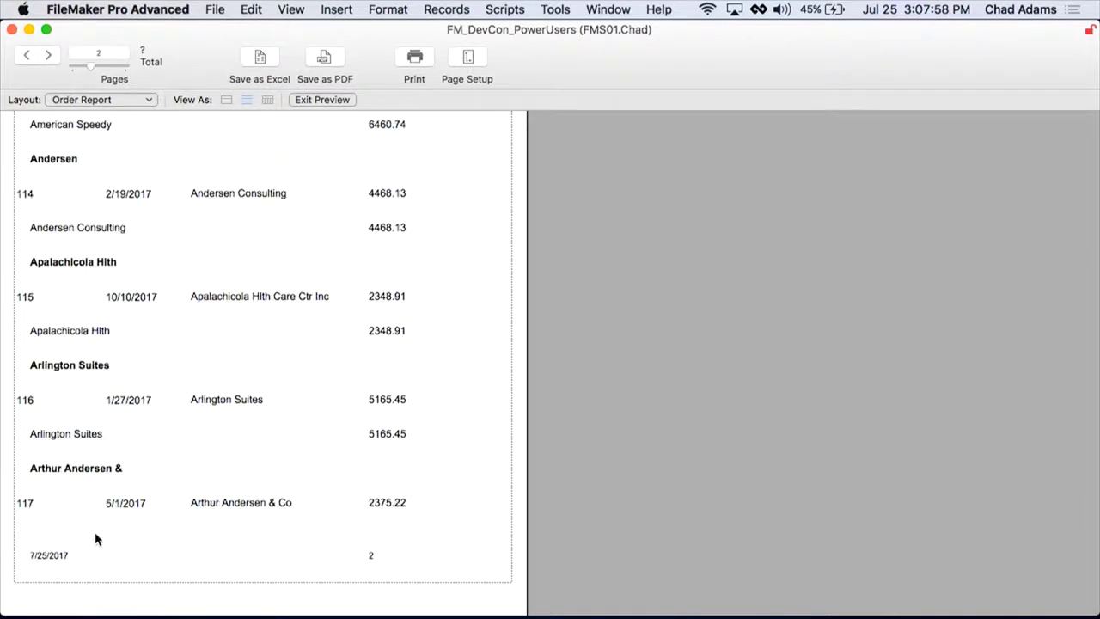
key(super+b)
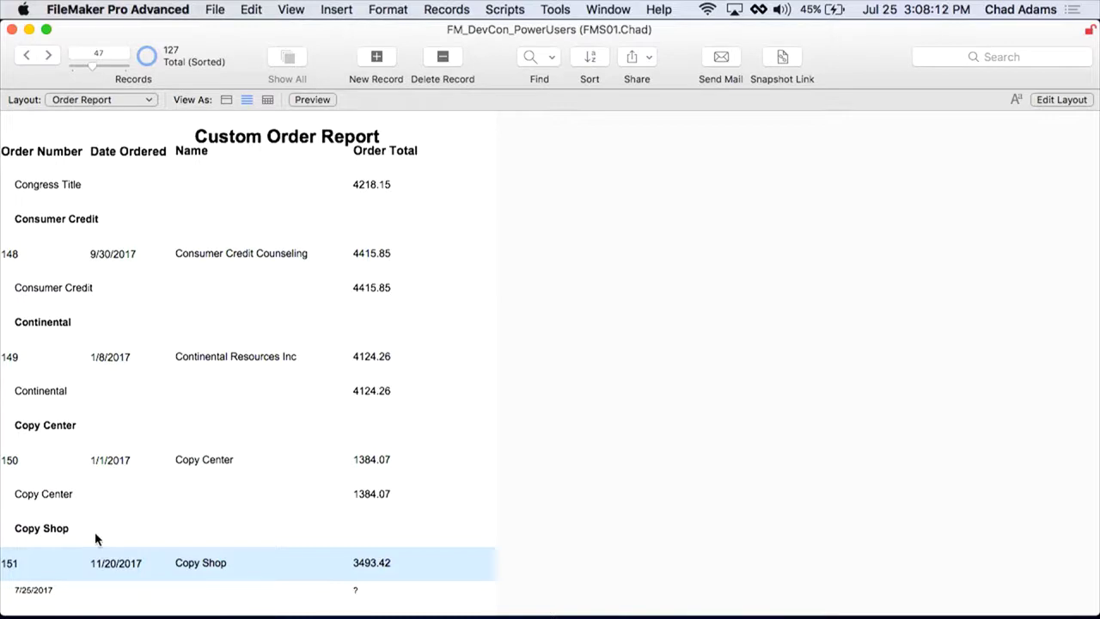
Step: Show the Save As Excel & PDF slide, then preview the Order Report layout
key(super+1)
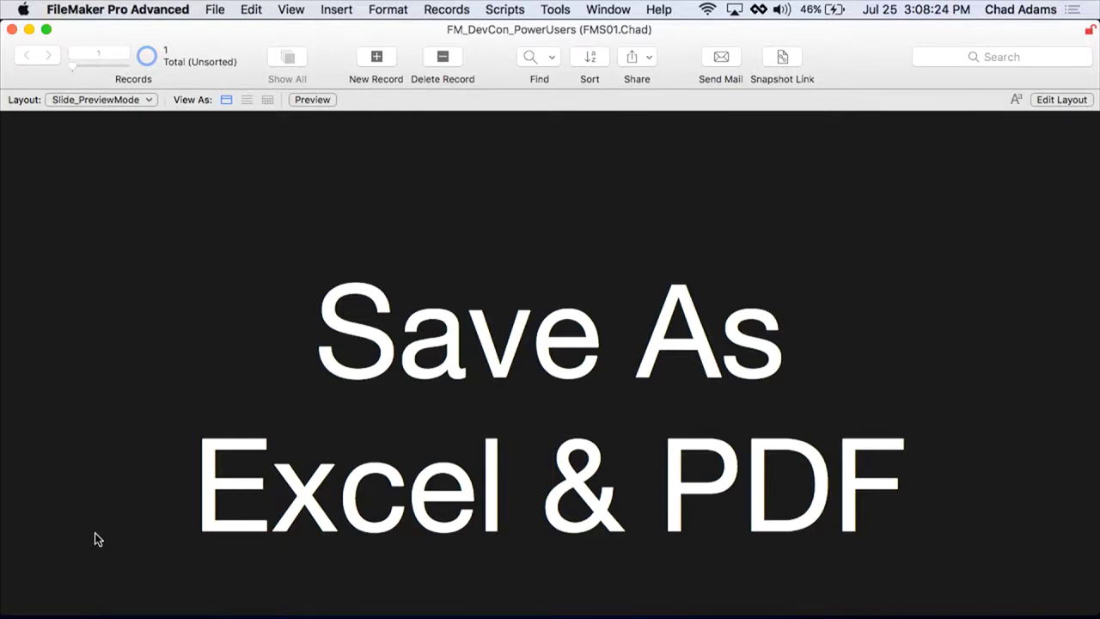
click(96, 539)
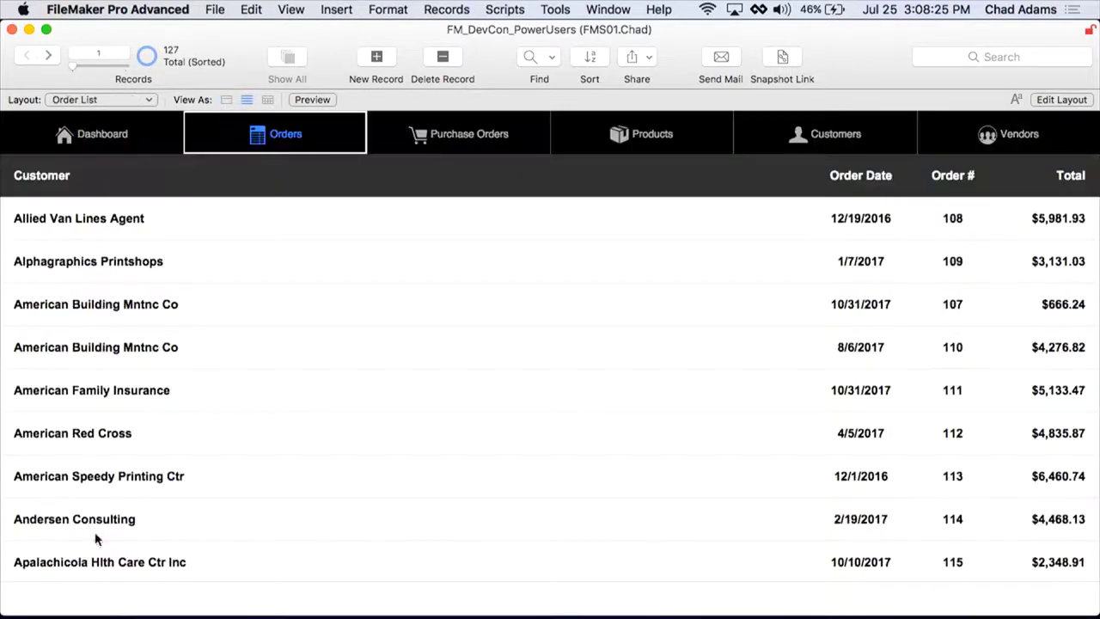
click(127, 100)
click(123, 456)
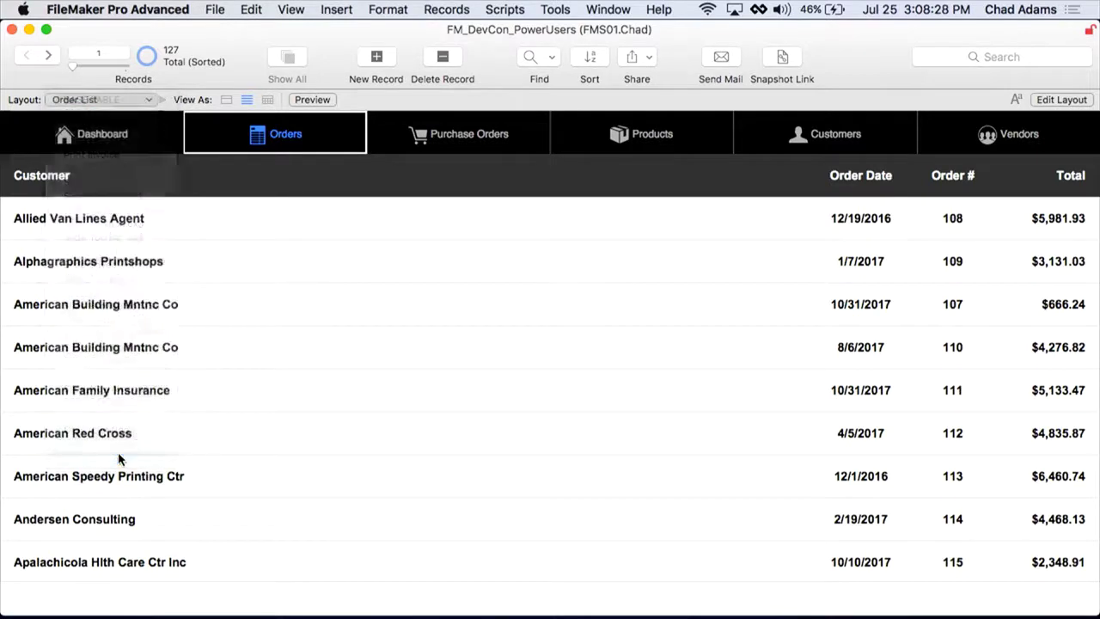
key(super+u)
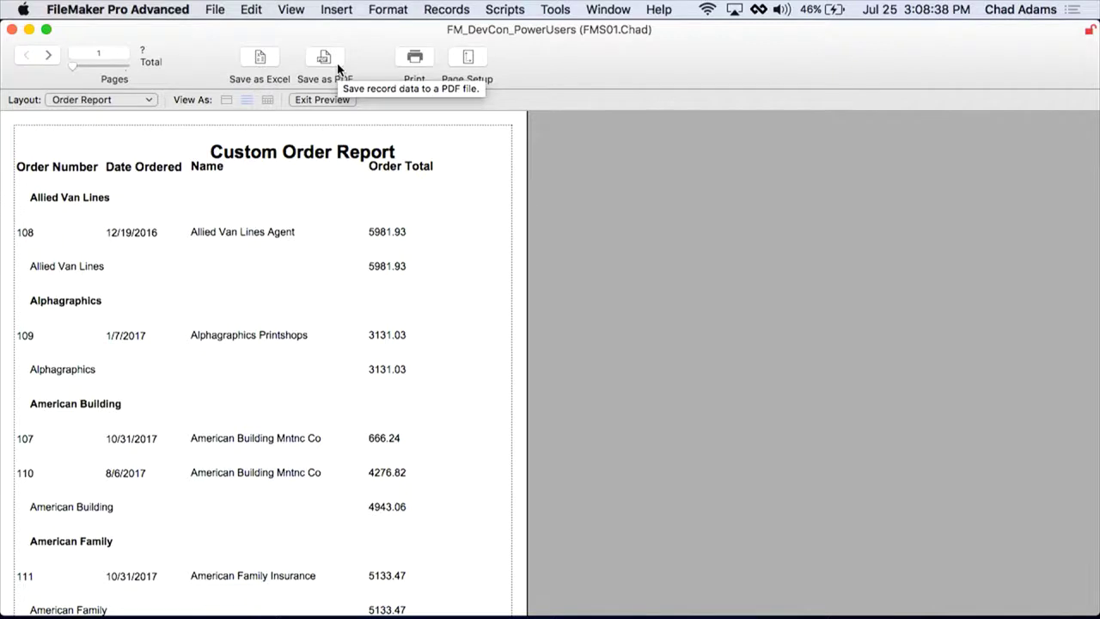
Step: Leave preview and switch to the Order List layout
click(322, 99)
click(110, 101)
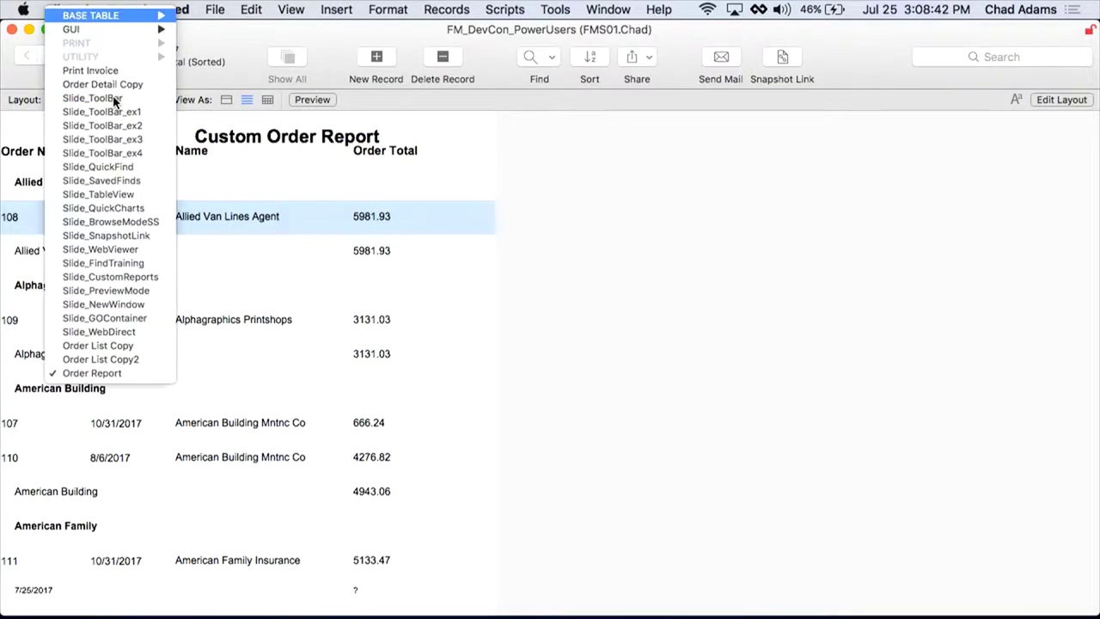
click(234, 35)
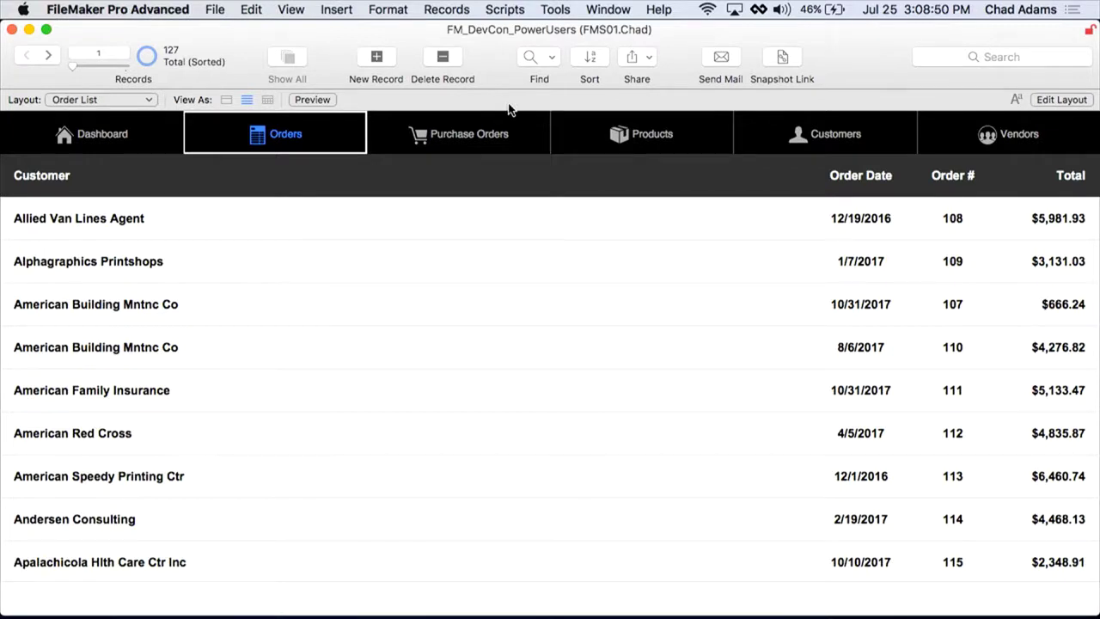
Step: Save the 127 browsed orders as an Excel file set to open automatically
click(215, 9)
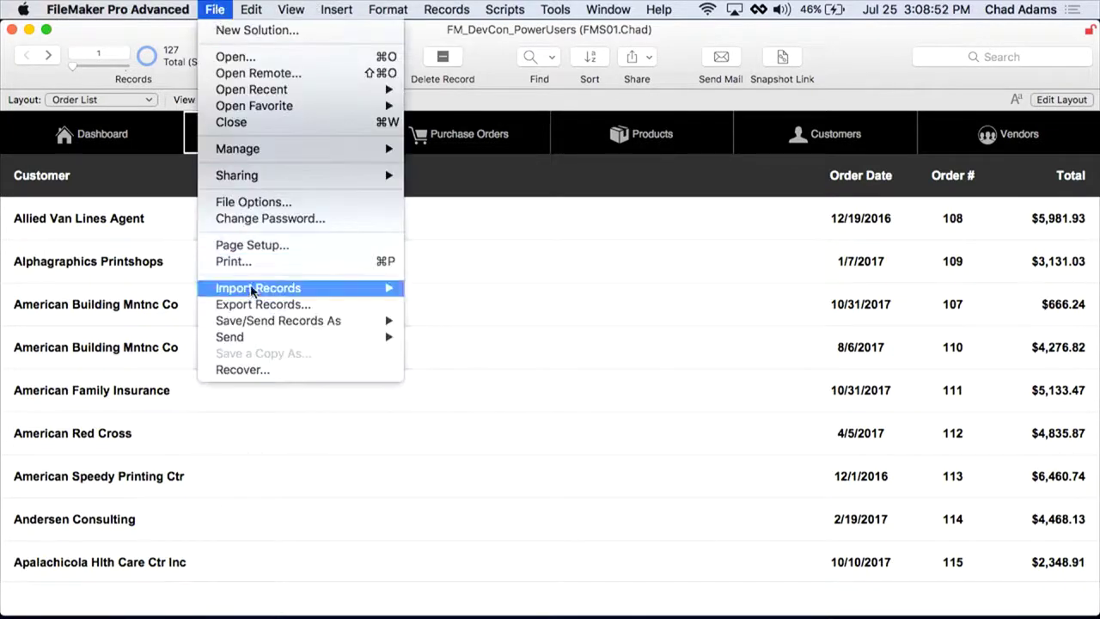
mouse_move(270, 325)
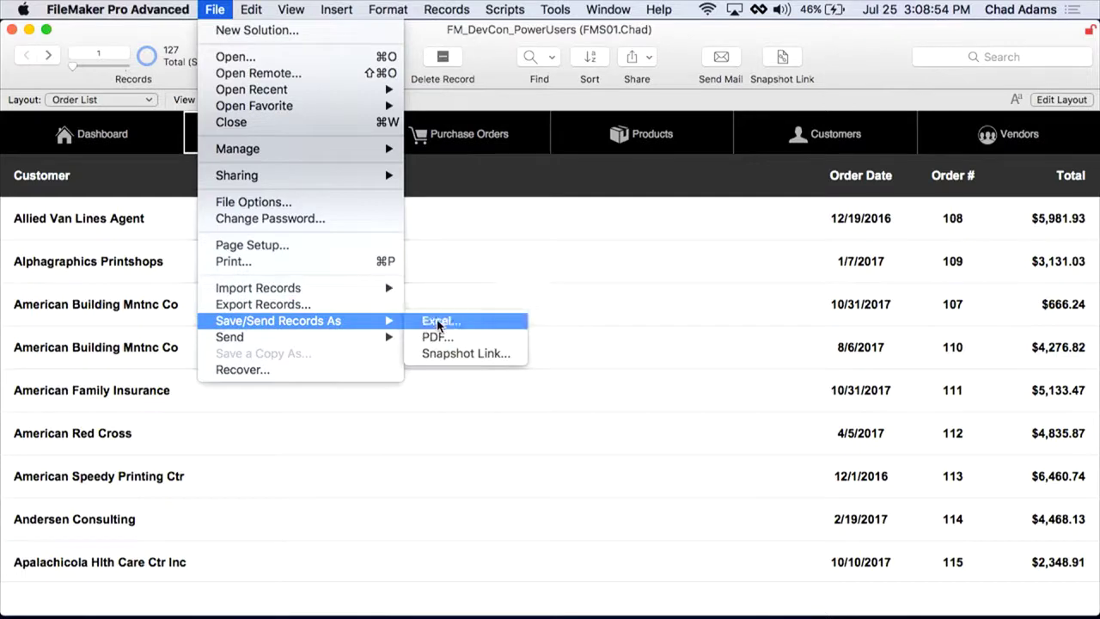
click(438, 323)
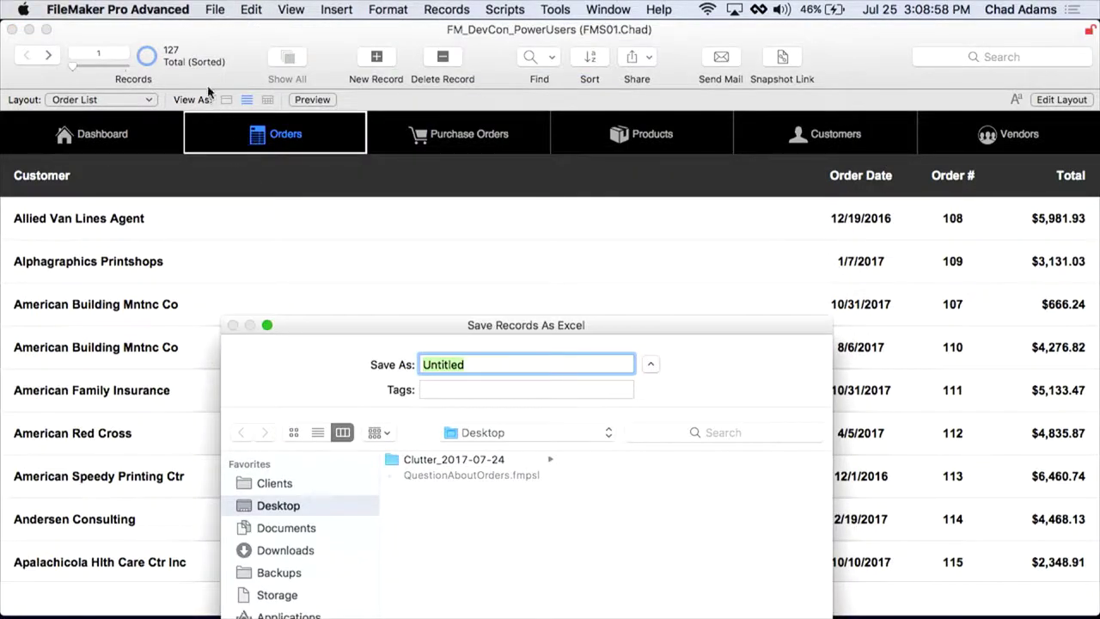
drag(494, 325, 507, 43)
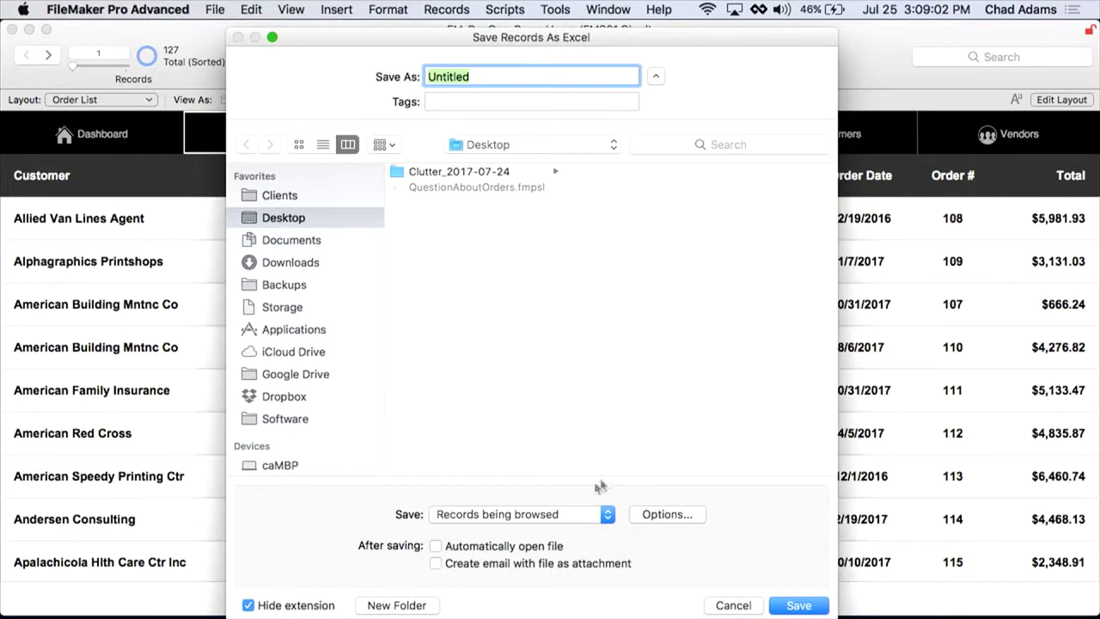
click(503, 547)
click(789, 605)
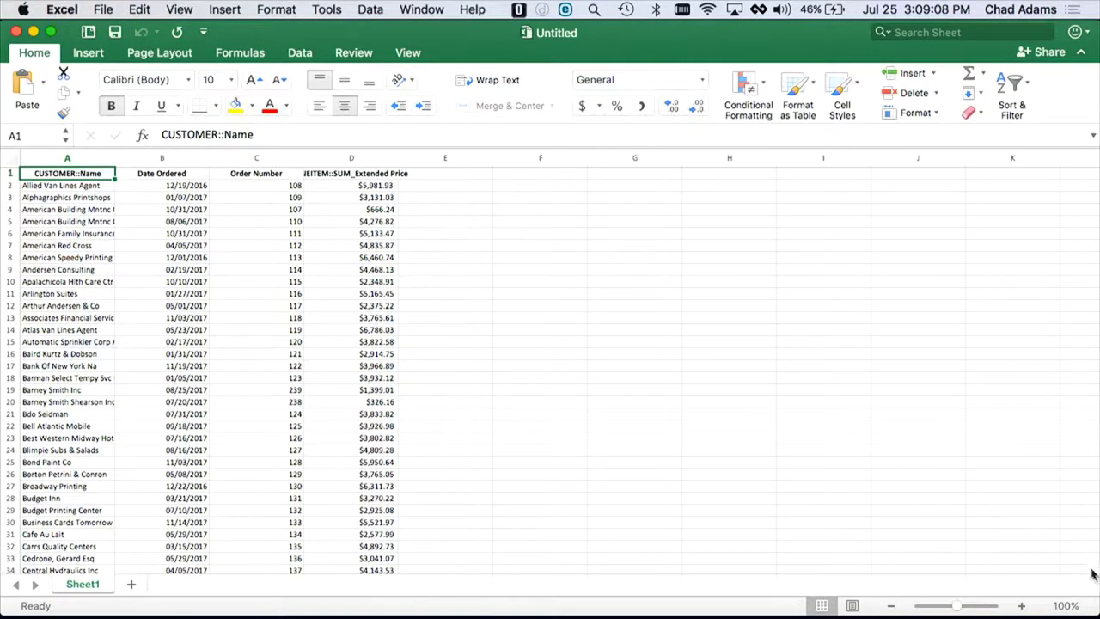
Step: Zoom the exported orders sheet to 150%, then close the workbook
click(1021, 606)
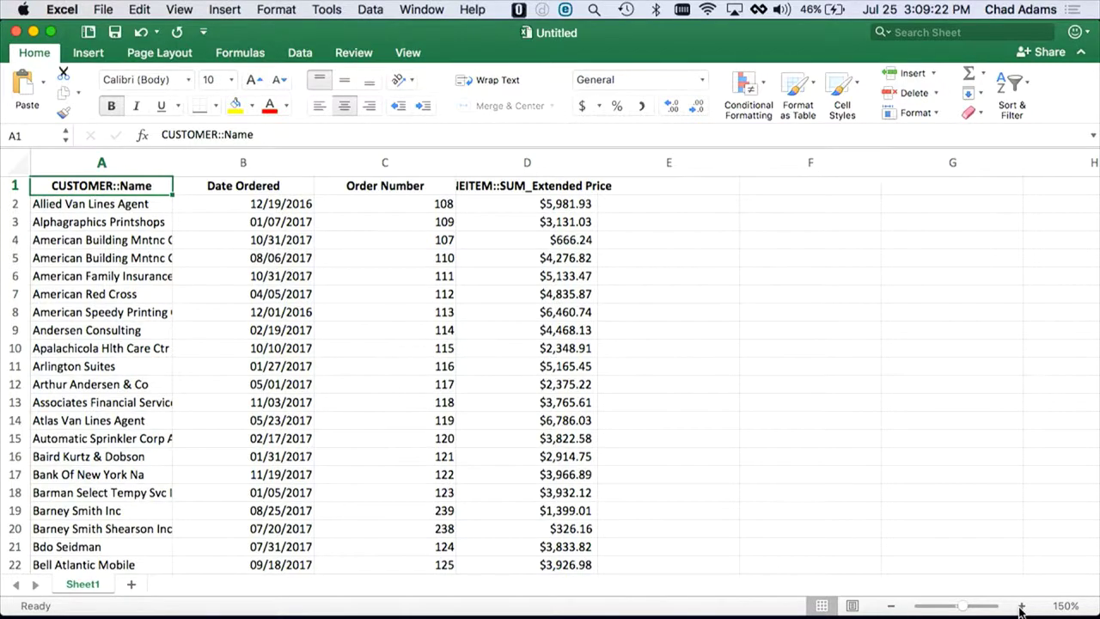
key(super+m)
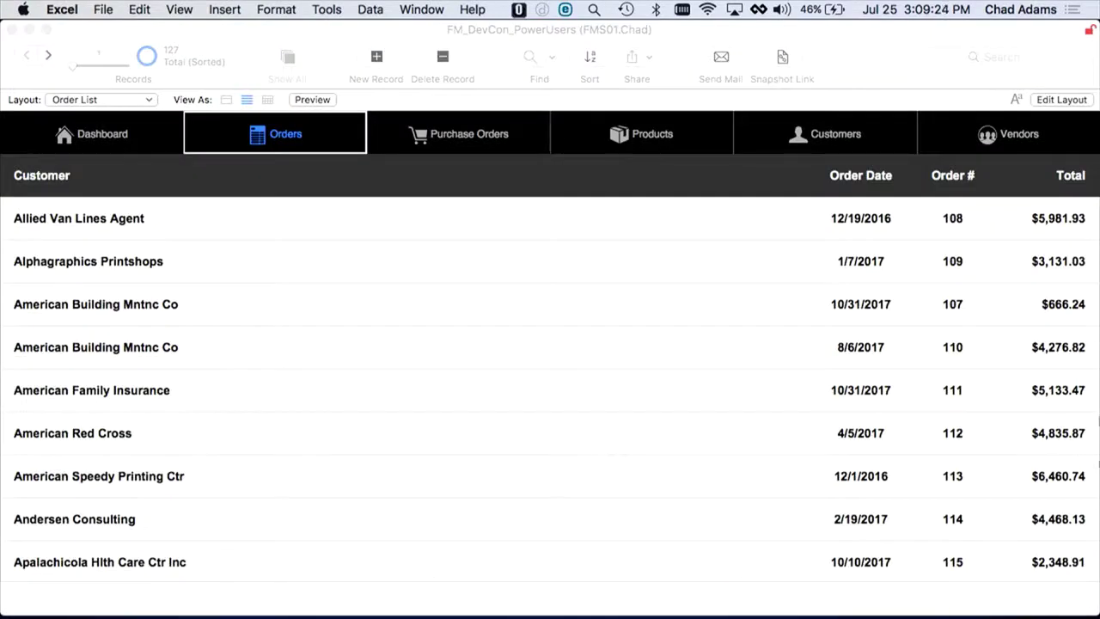
Step: Bring FileMaker back to front and switch to the Customers list
click(918, 26)
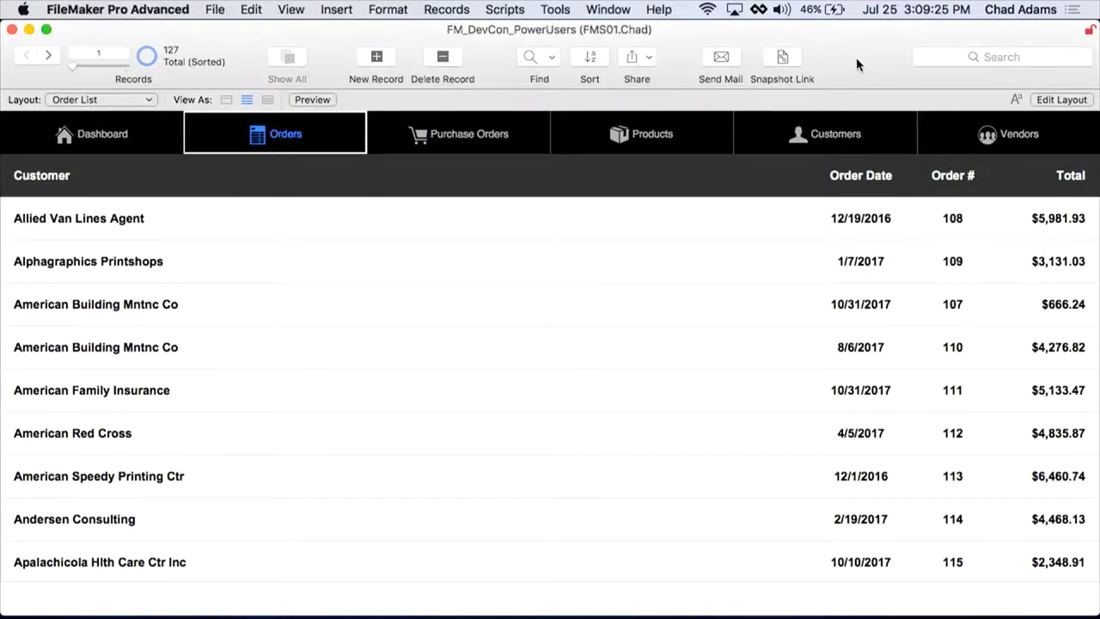
click(796, 137)
click(215, 11)
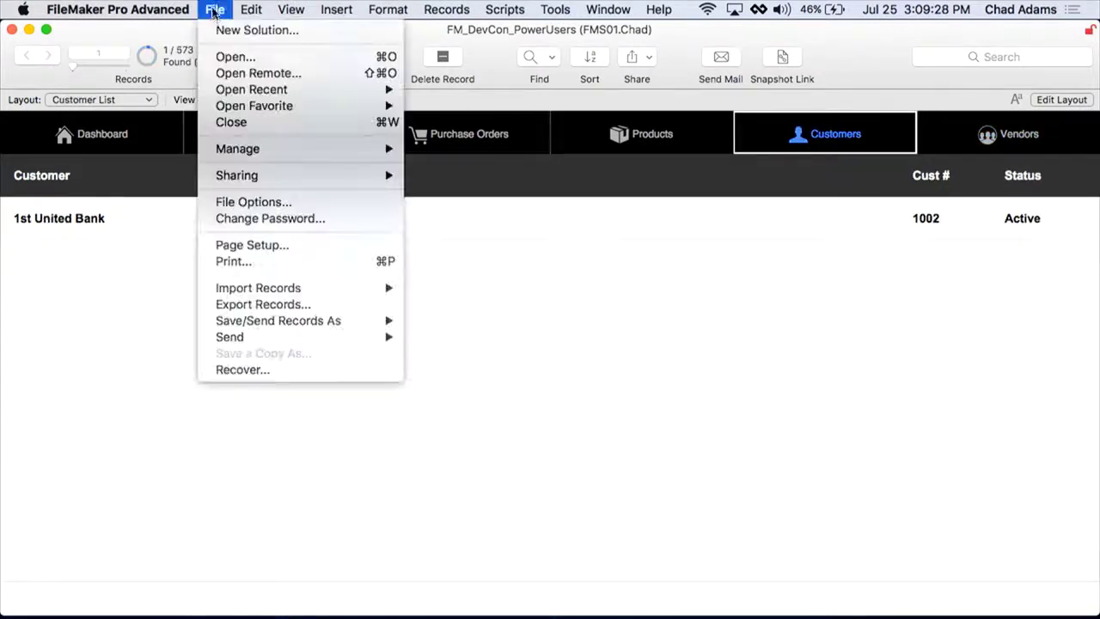
click(855, 60)
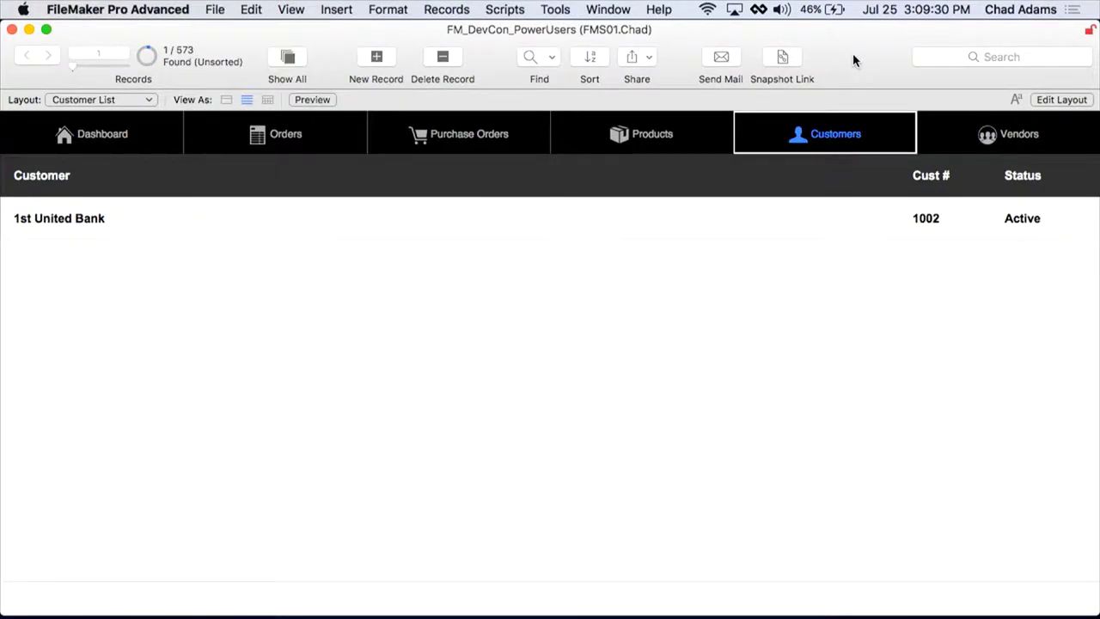
Step: Add the Save as Excel item to the toolbar through Customize Toolbar
right_click(854, 61)
click(917, 123)
drag(273, 203, 831, 65)
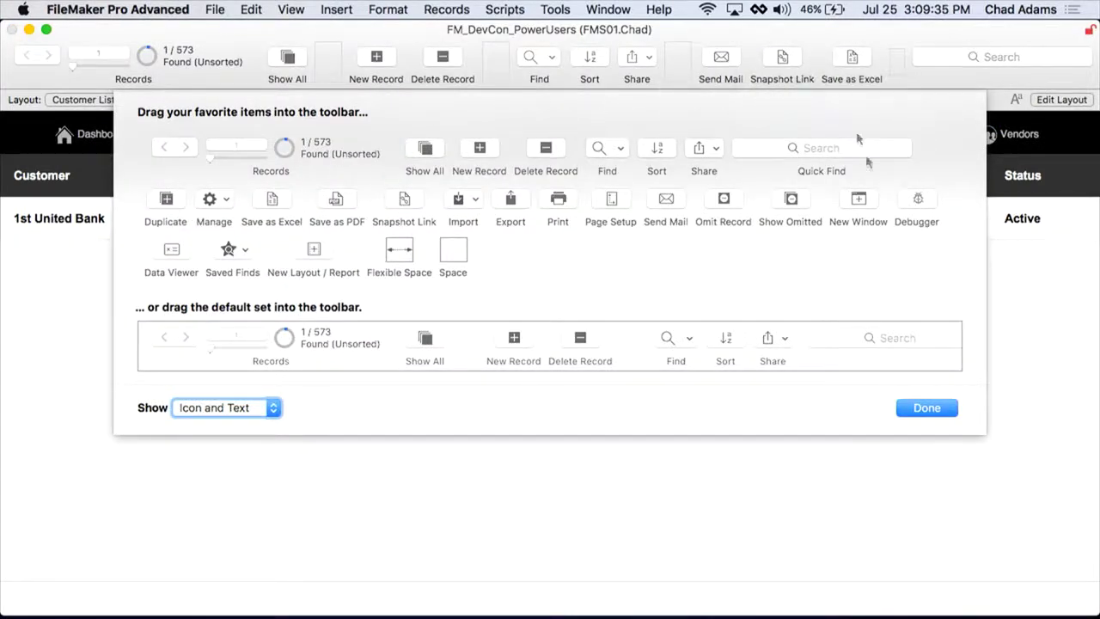
click(926, 409)
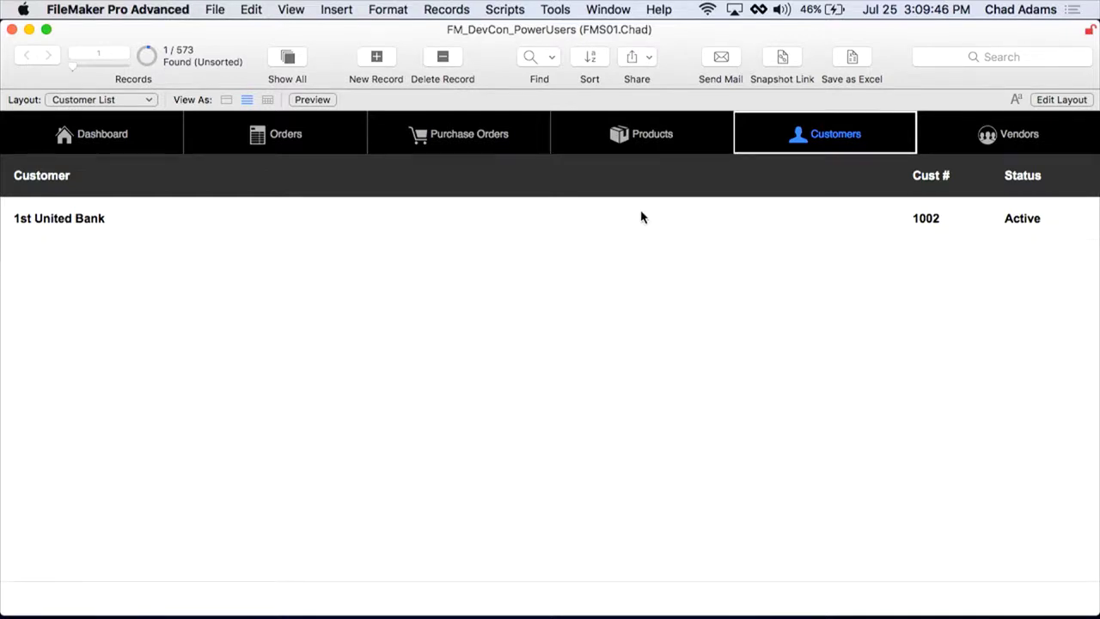
Step: From a customer's detail record, show all 573 customers and find those on Net 30 terms
click(464, 230)
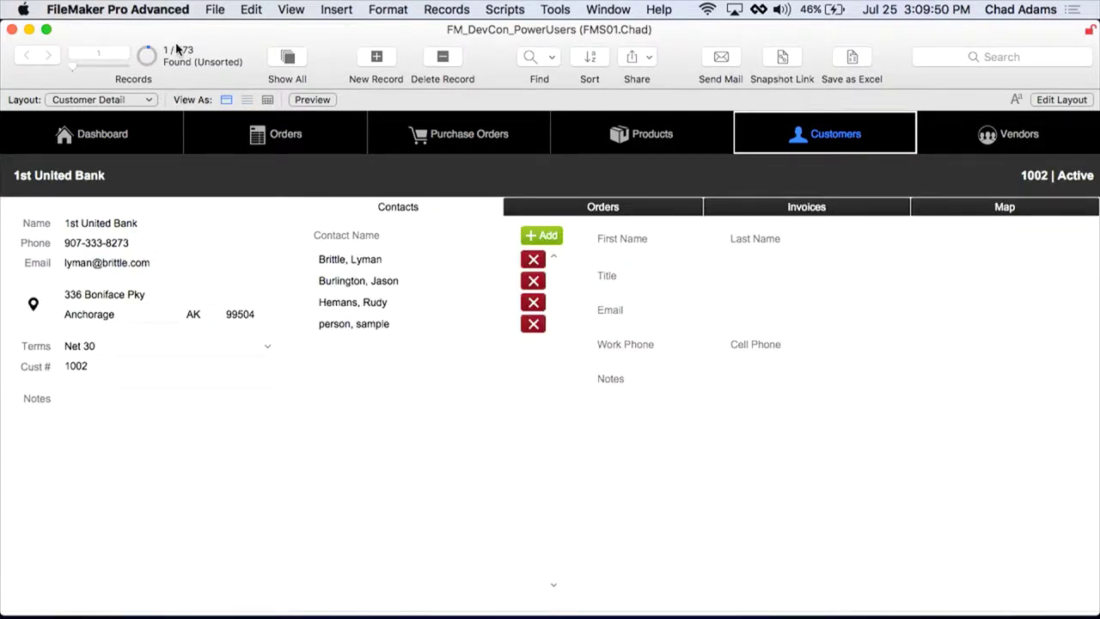
key(super+j)
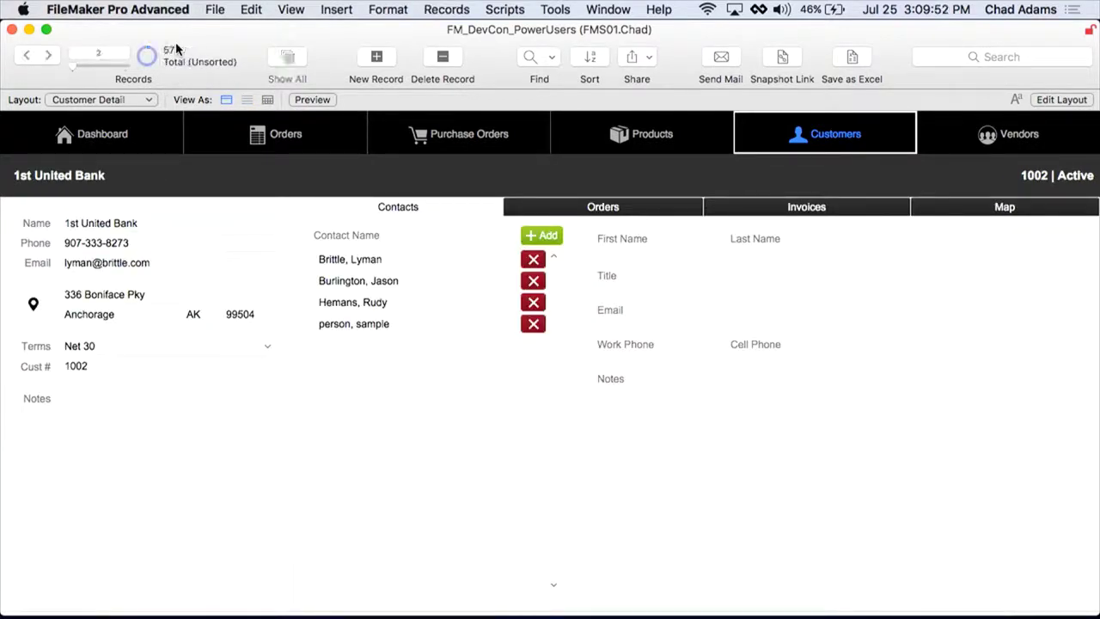
key(super+f)
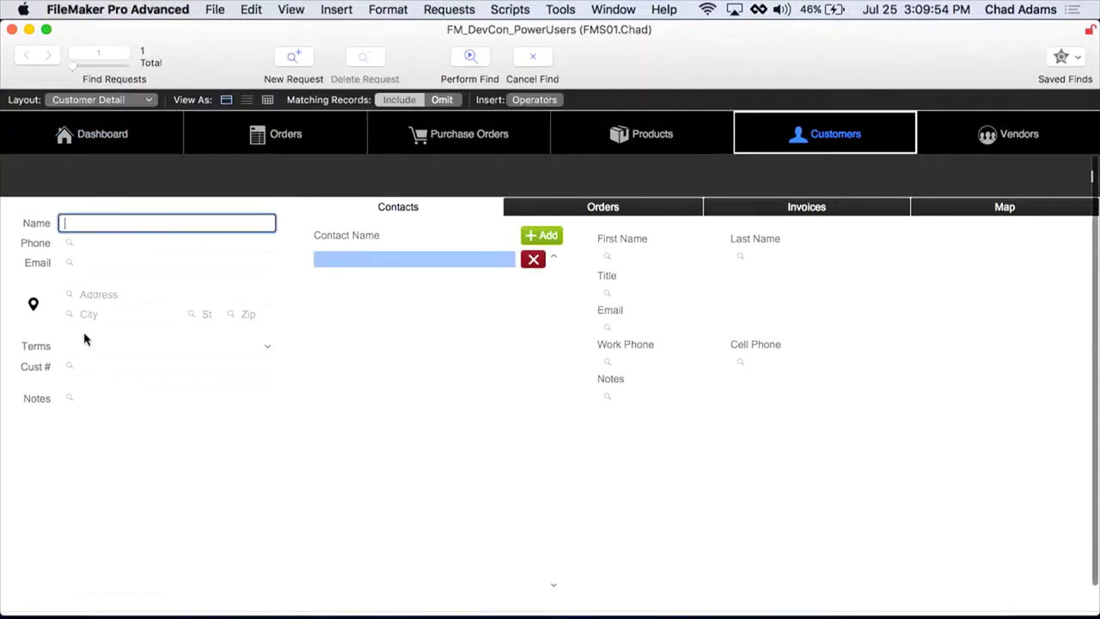
click(92, 370)
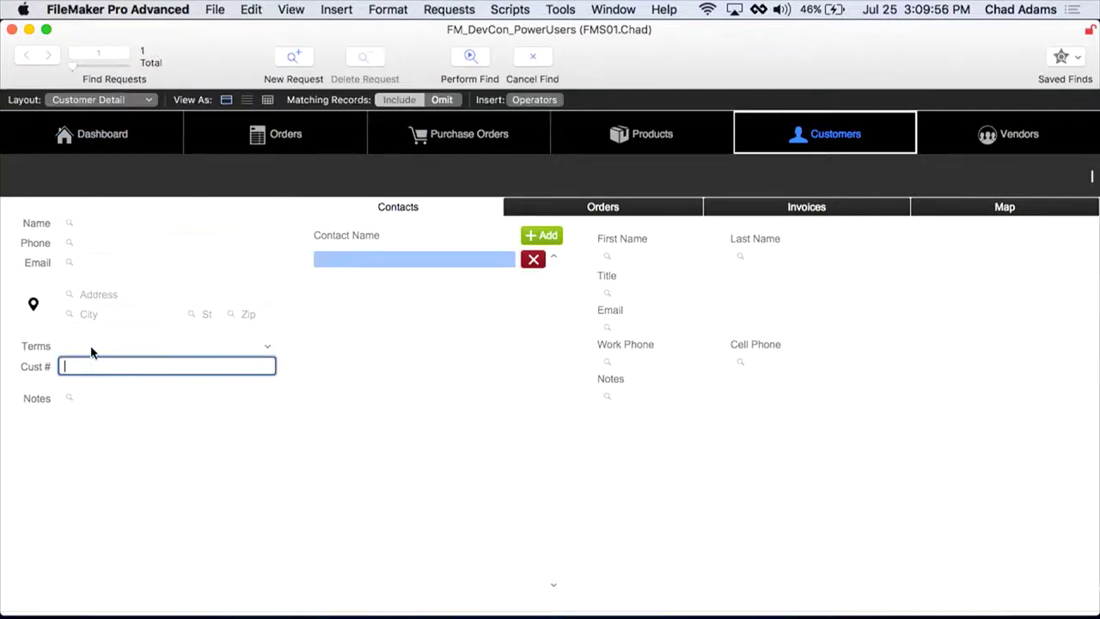
click(93, 347)
click(96, 348)
key(Return)
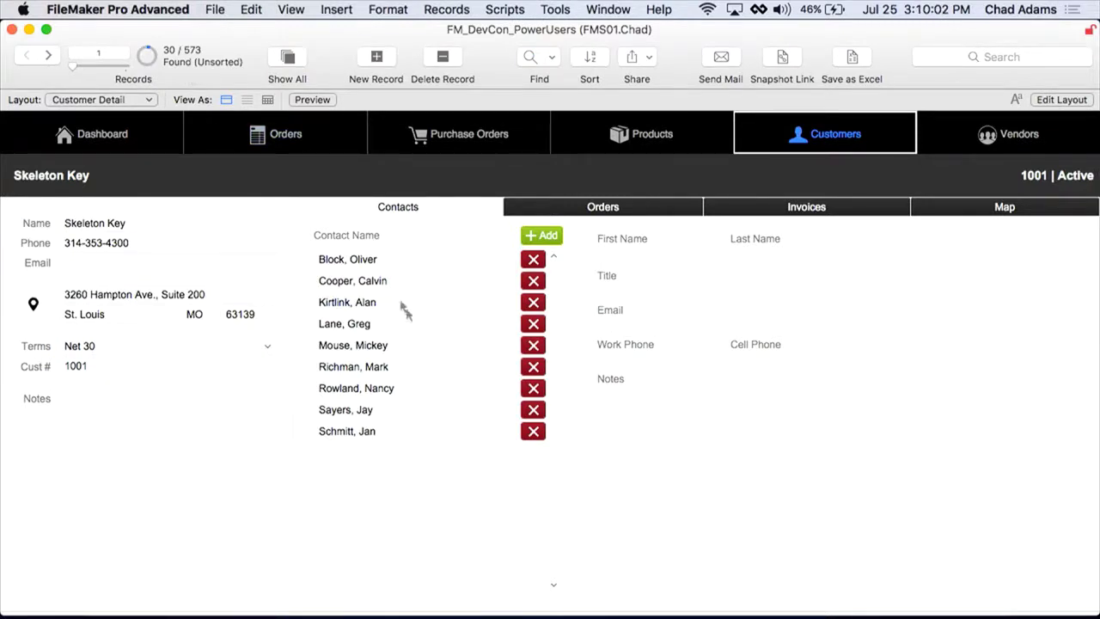
Step: Export the 30 found customers to Excel as Untitled2, opening it automatically
click(852, 59)
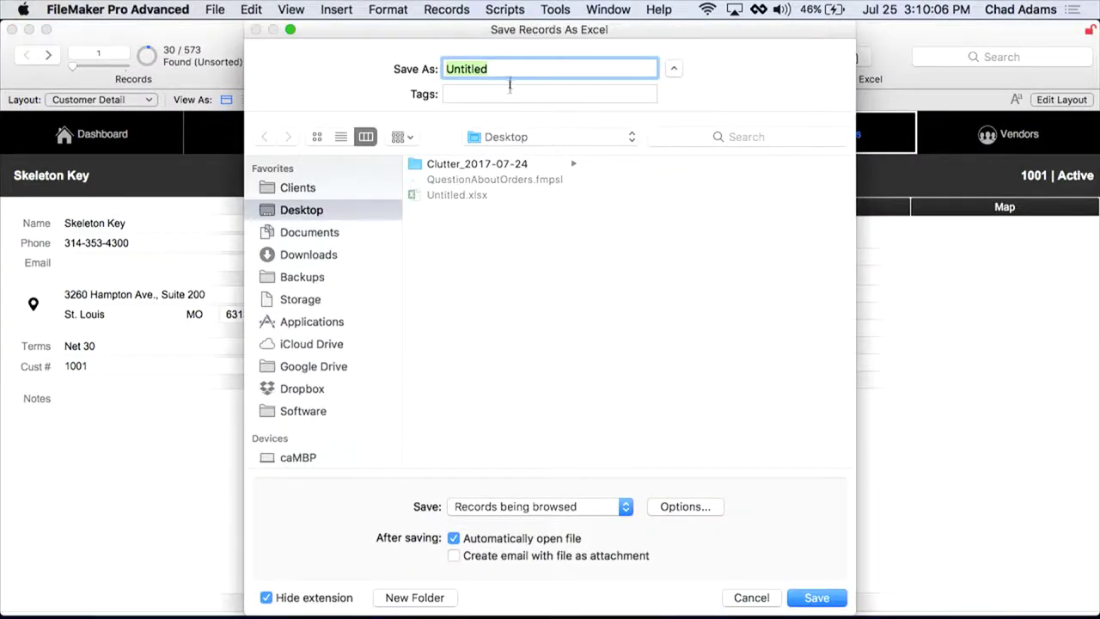
click(510, 68)
text(2)
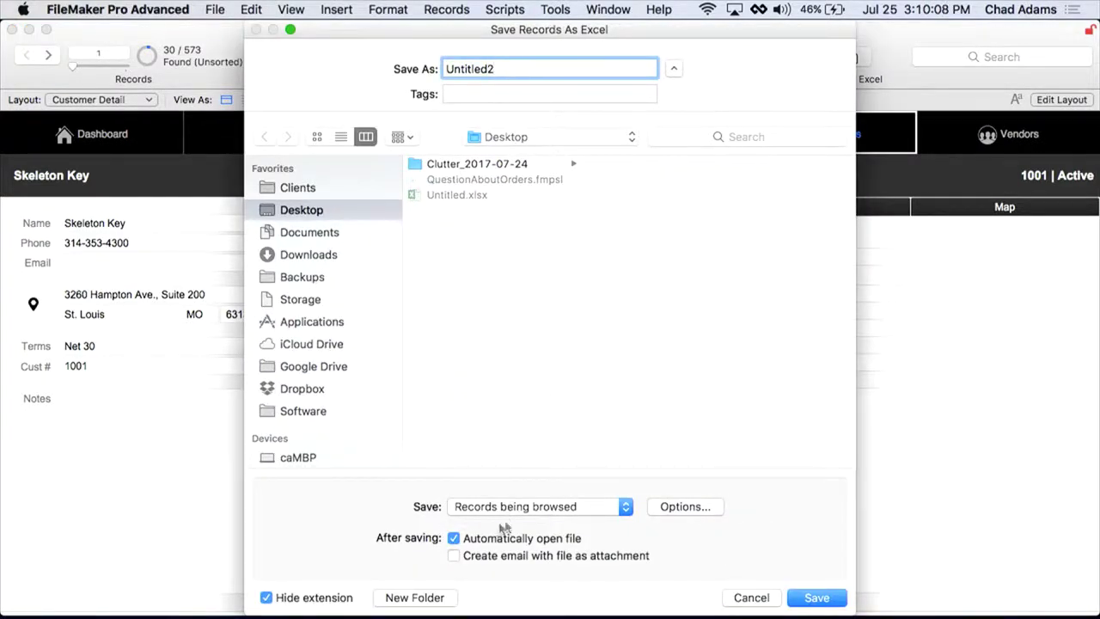
click(816, 598)
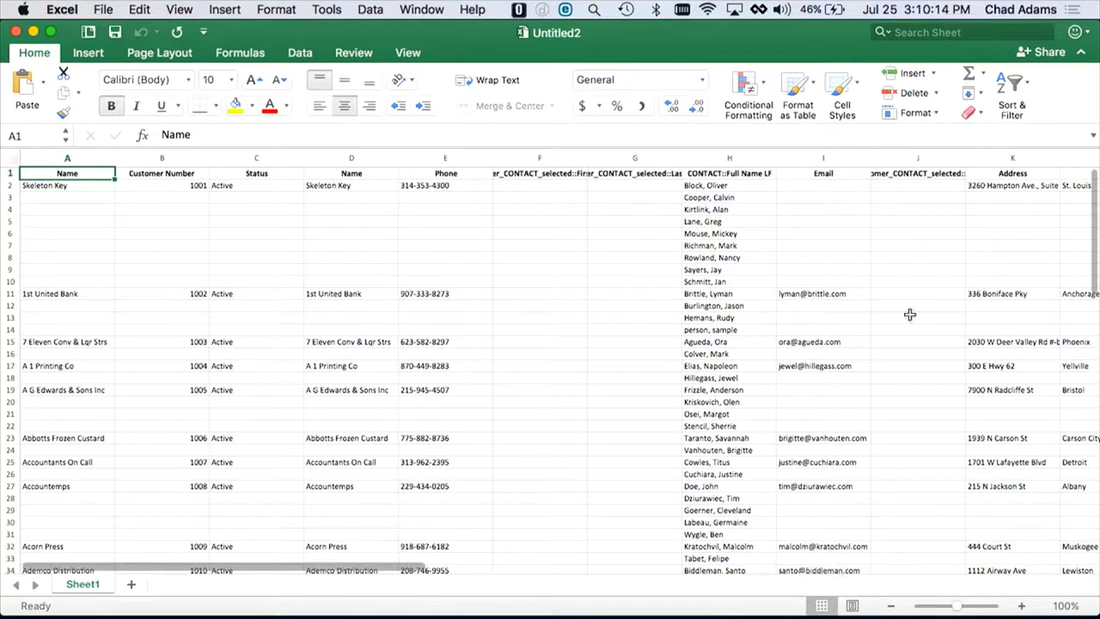
Step: Scroll through the Untitled2 customer and contact rows, then close the workbook
scroll(884, 333, down, 5)
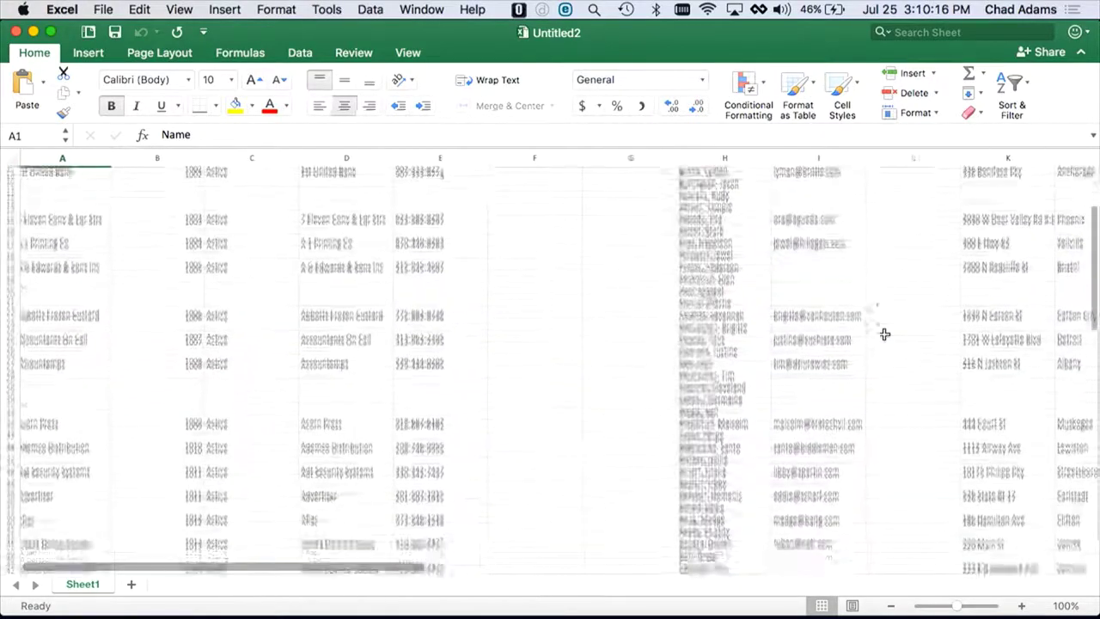
scroll(884, 333, down, 10)
scroll(884, 334, right, 5)
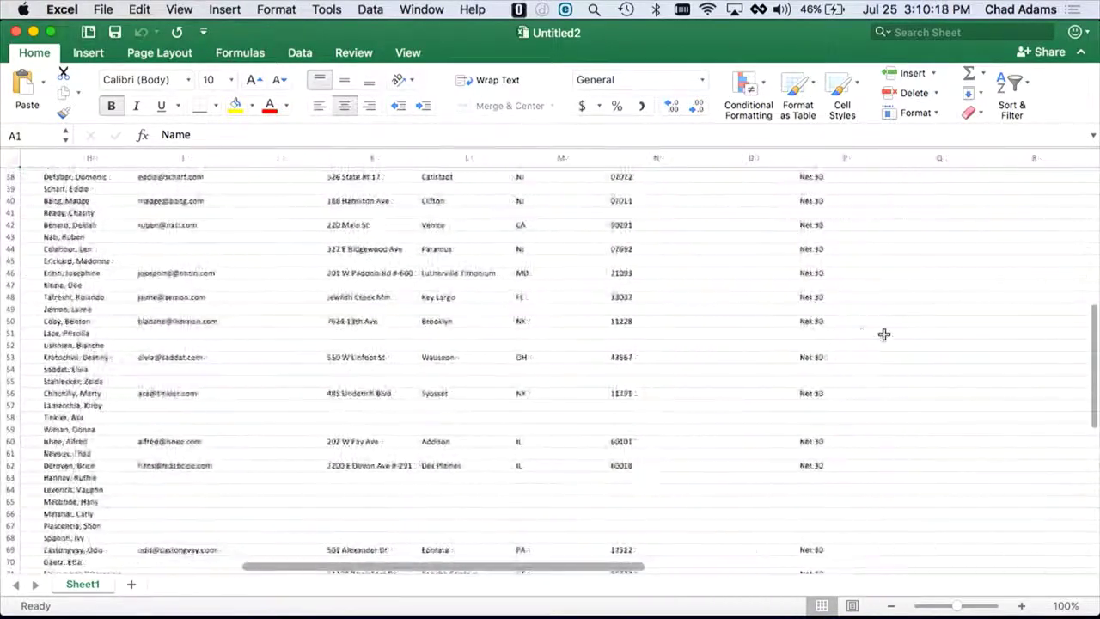
scroll(884, 333, left, 5)
scroll(885, 333, down, 4)
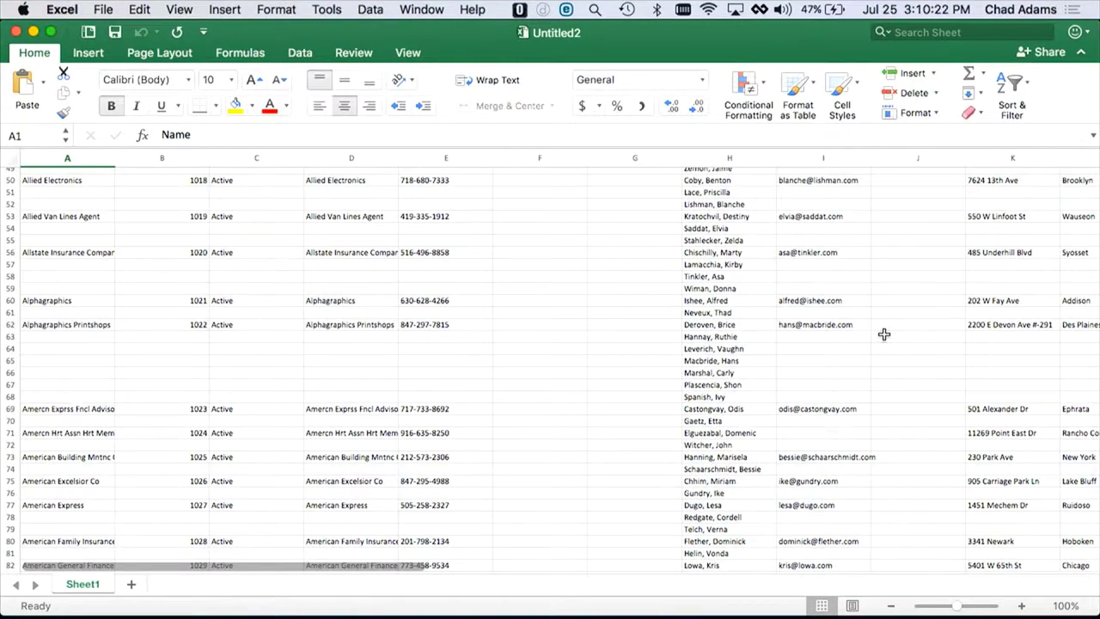
key(super+Tab)
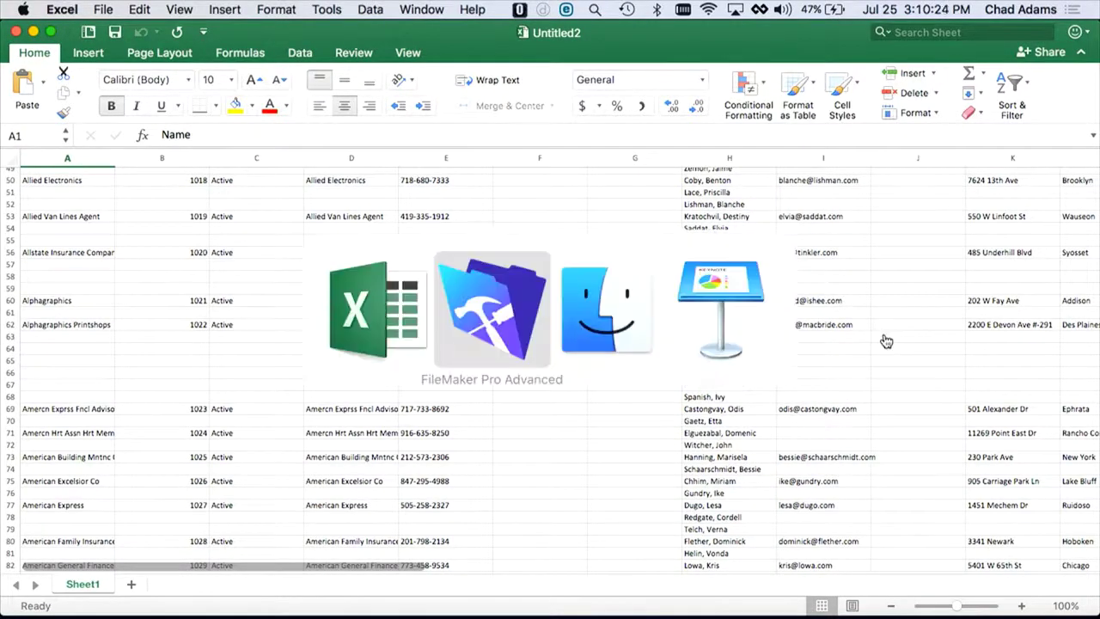
key(super+w)
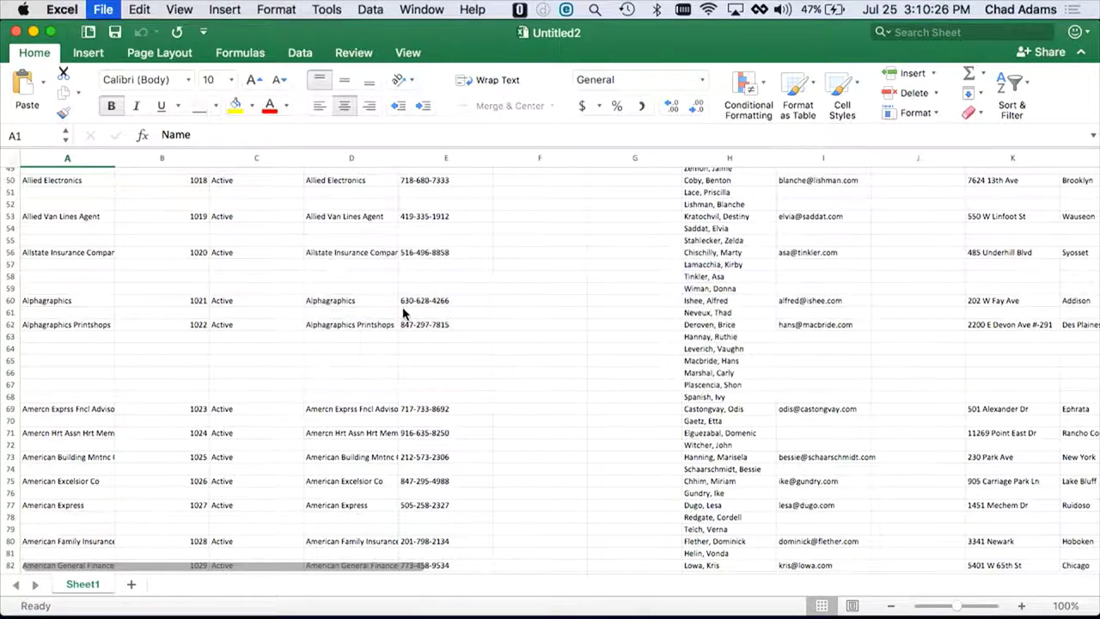
Step: Switch the customer layout to Table view and save that change with the layout
click(253, 49)
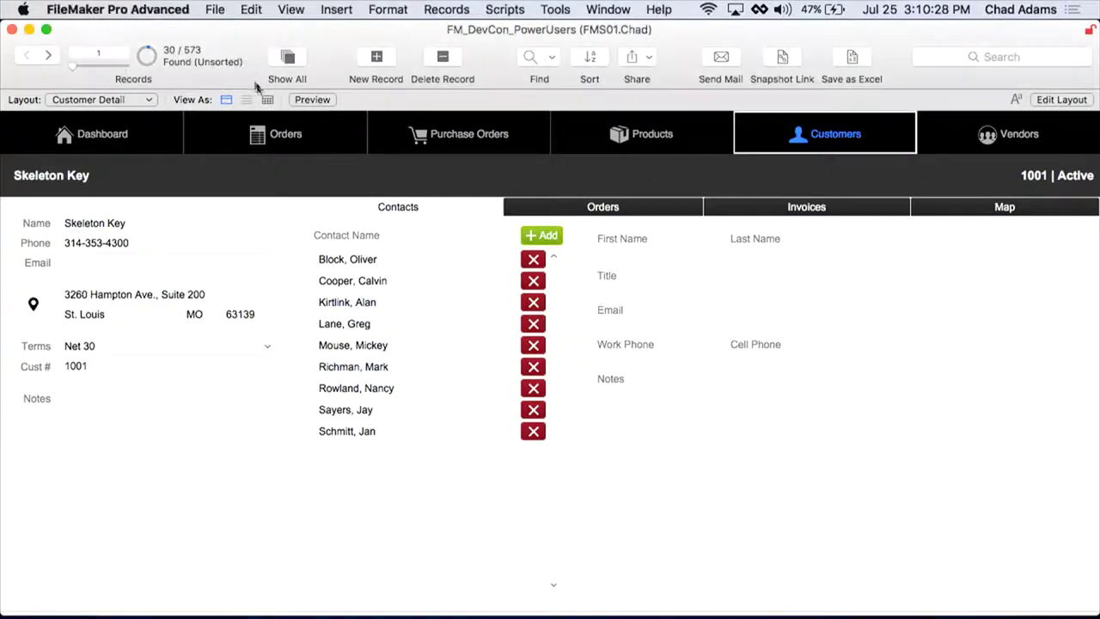
click(267, 100)
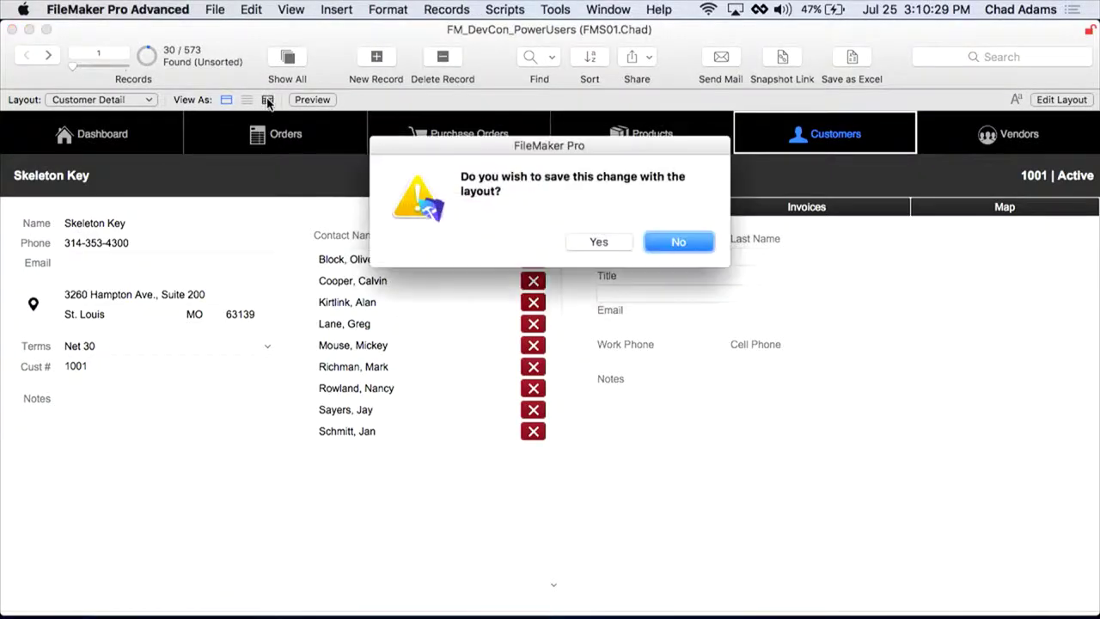
click(607, 240)
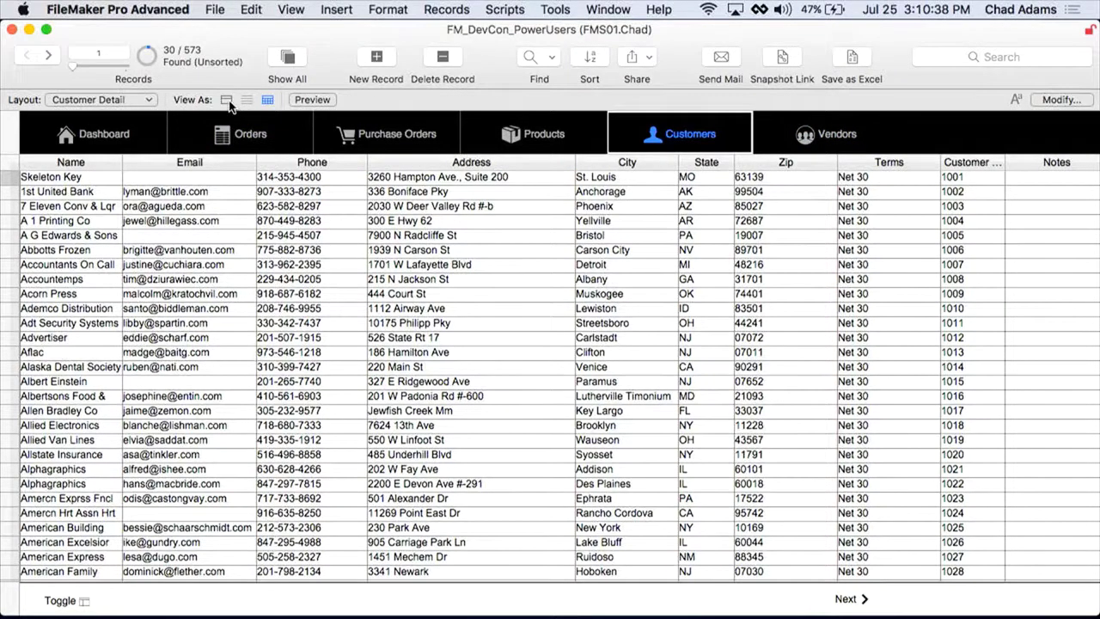
key(super+l)
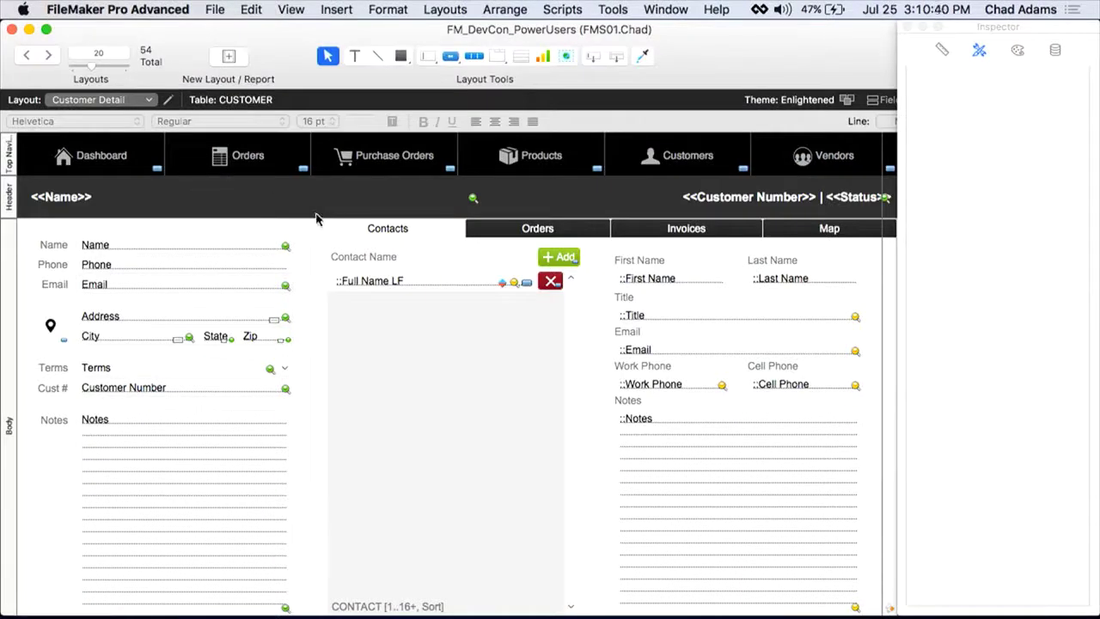
key(super+b)
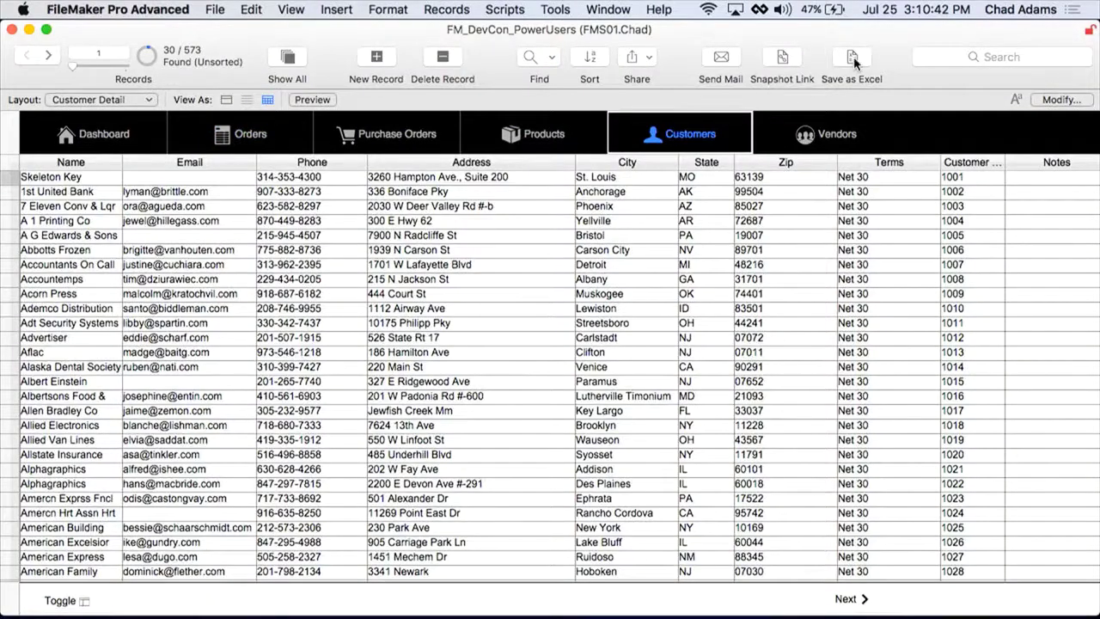
Step: Export the customer table to Excel as Untitled3
click(852, 59)
click(519, 68)
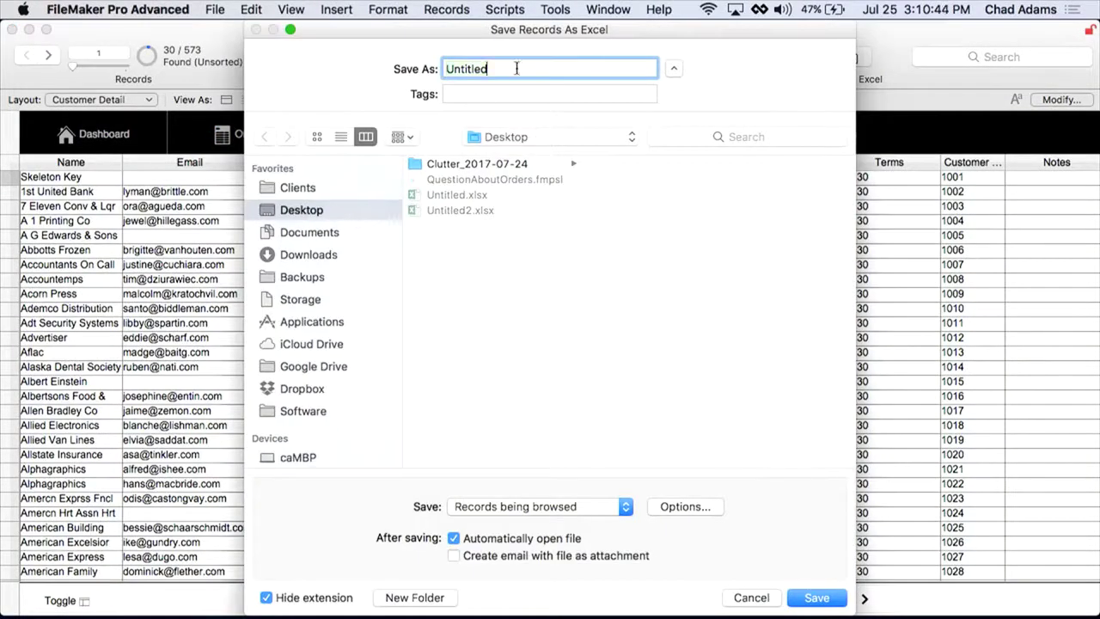
text(3)
click(805, 599)
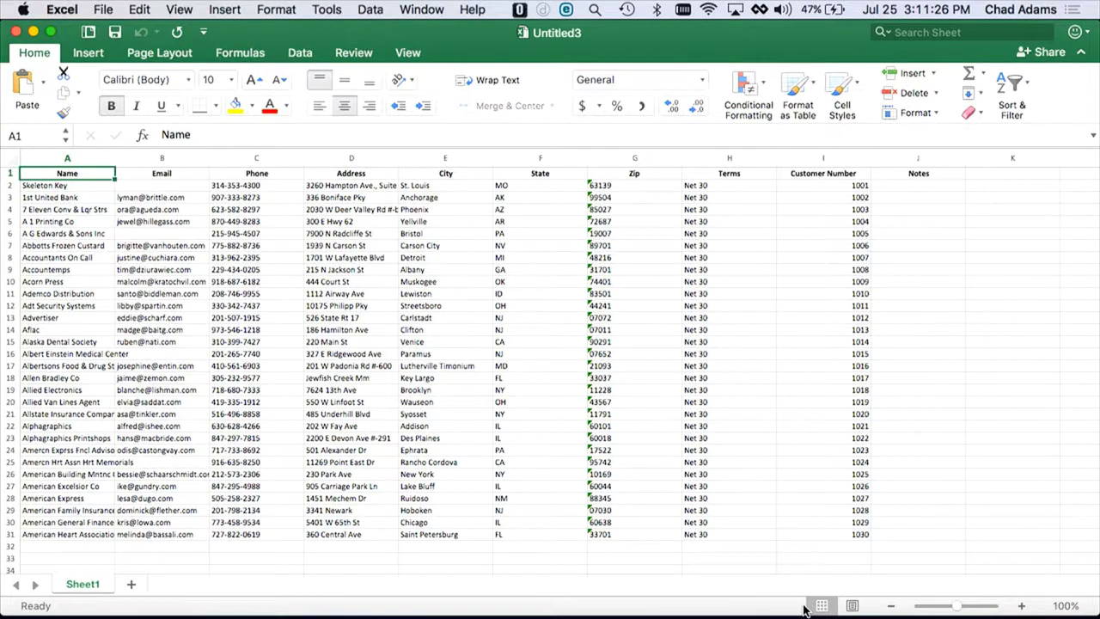
Step: Return to FileMaker and show the Multiple Windows title slide
key(super+Tab)
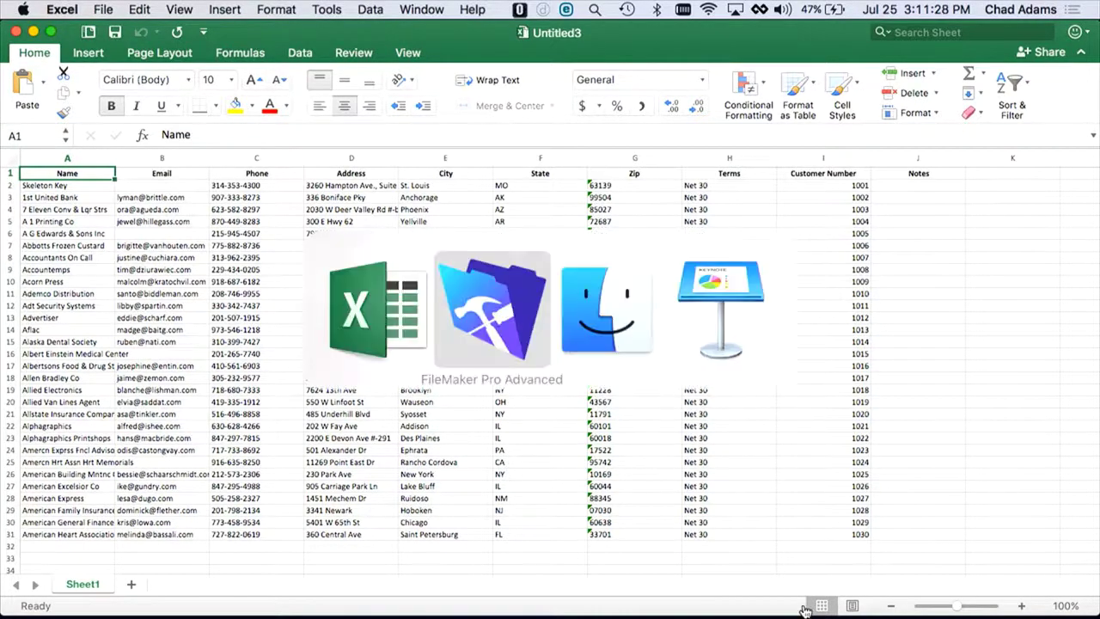
key(super+1)
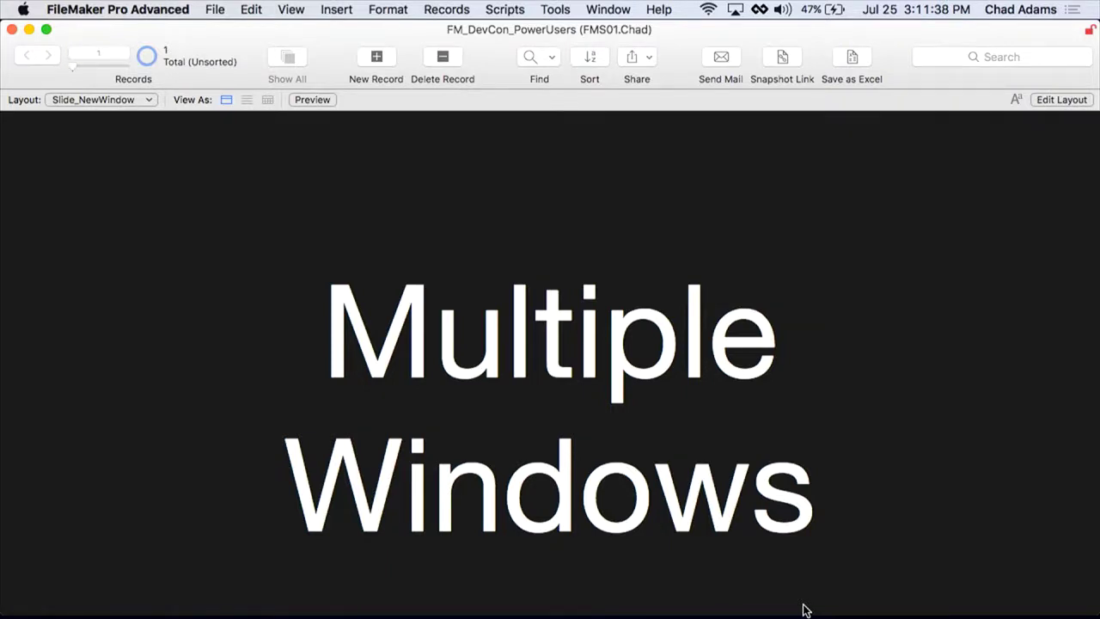
Step: Run the multiple-windows script with Cmd+1 to open order 101's detail and the Product List
key(super+1)
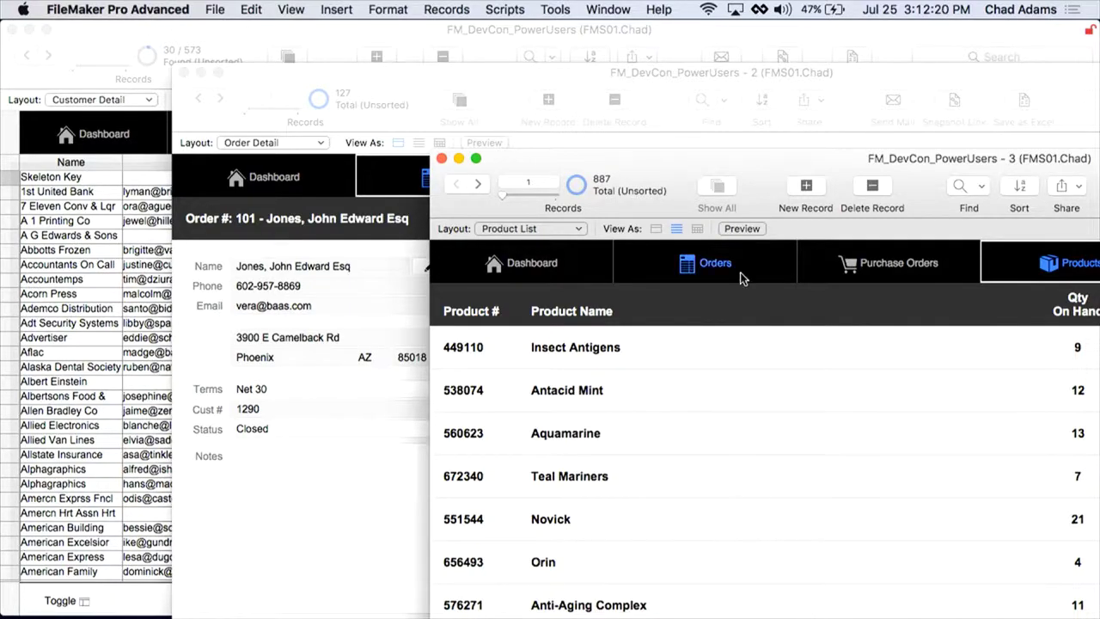
Step: Move the Product List window up and left, then bring order 101's Order Detail window forward
drag(763, 170, 606, 129)
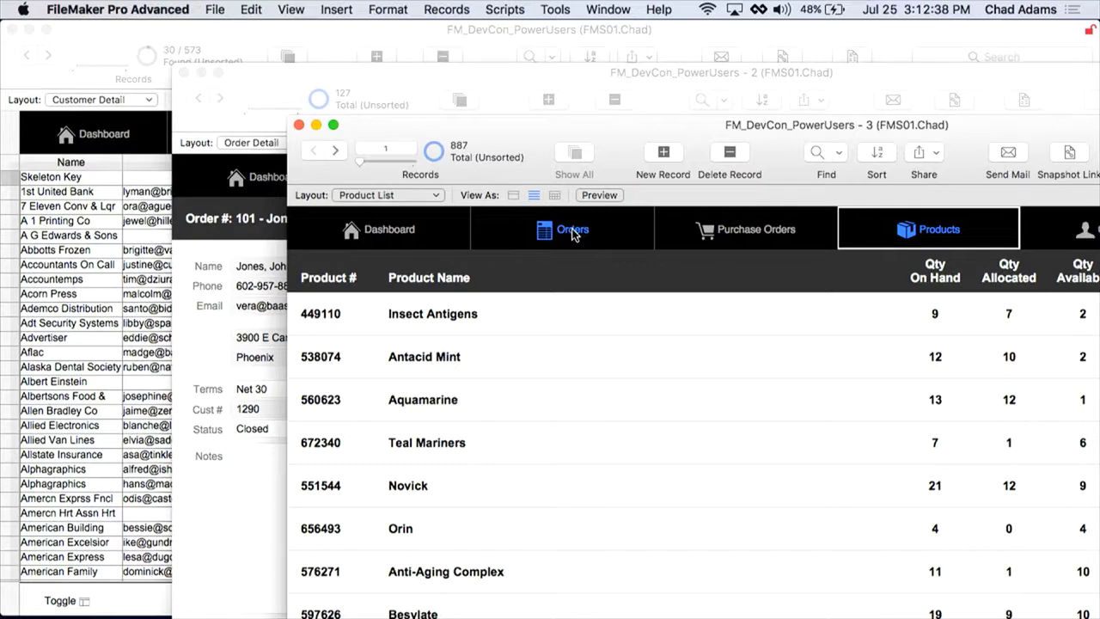
click(419, 77)
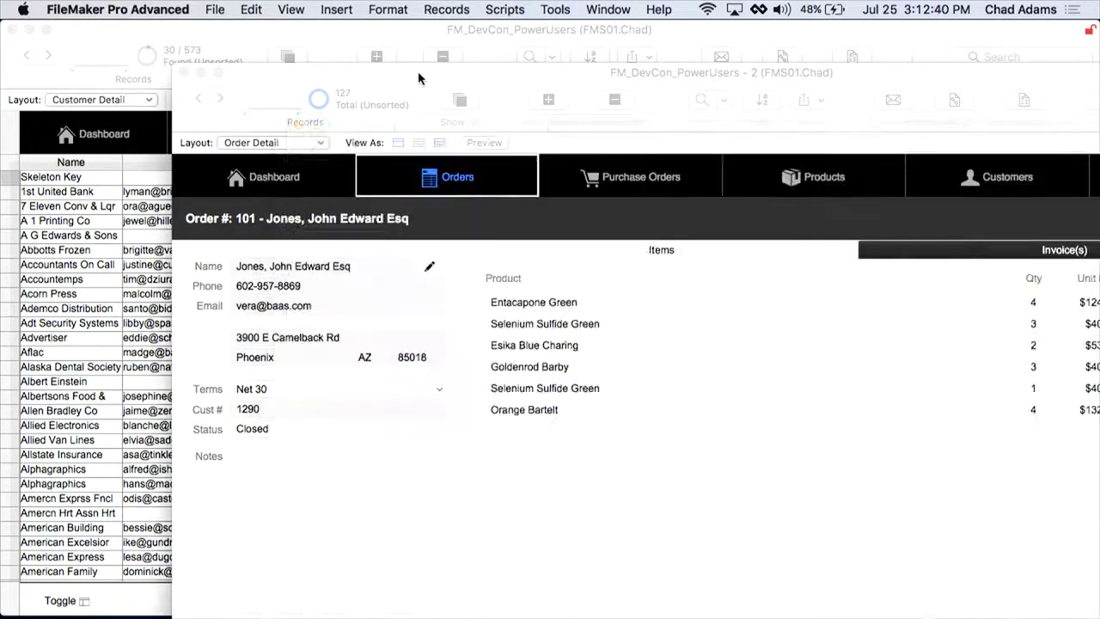
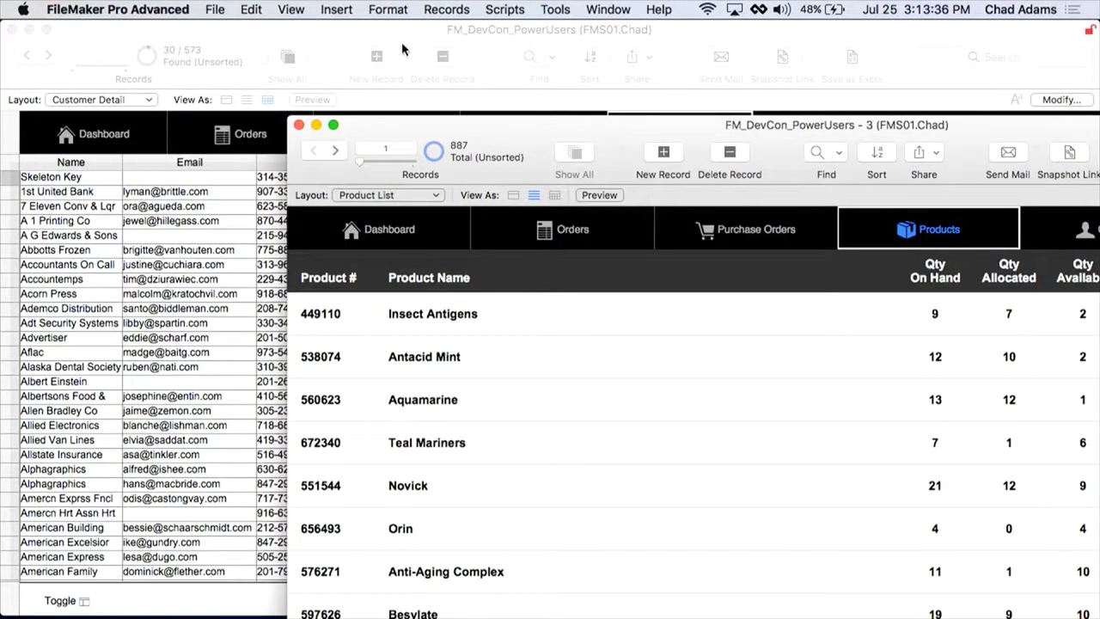
Step: Close the product list window and save the Customer Detail layout in form view
key(super+w)
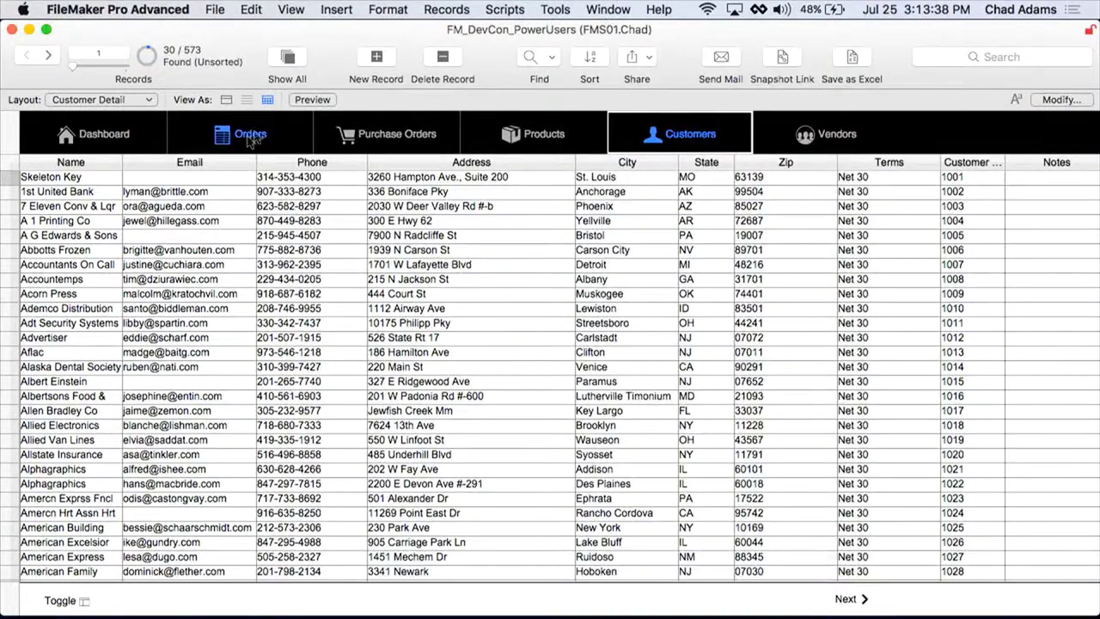
click(225, 99)
click(612, 244)
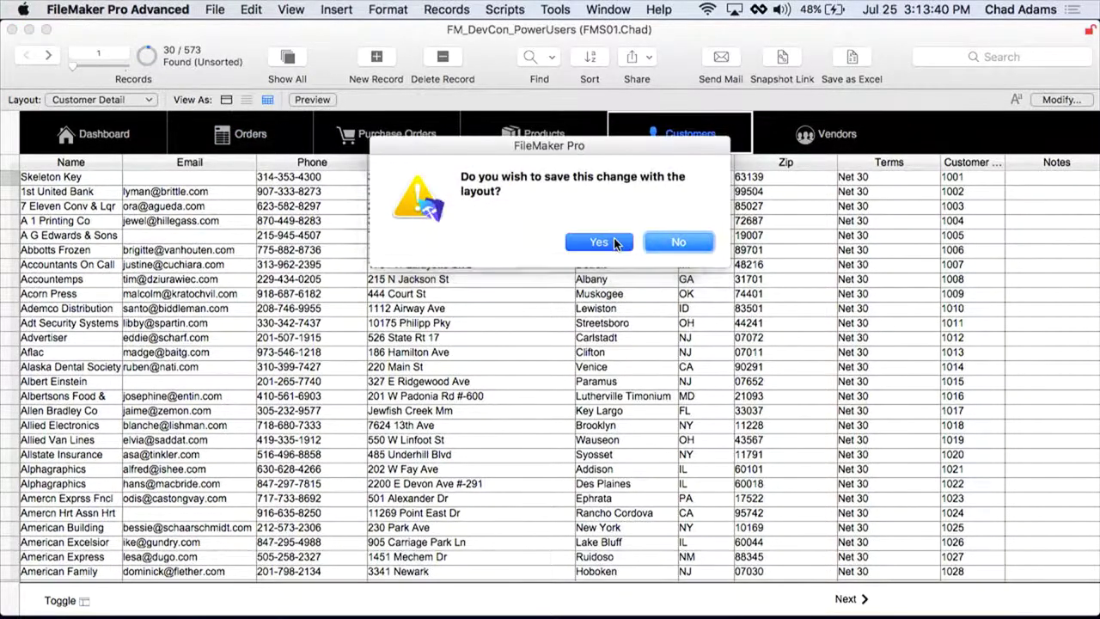
Step: Open a second window beside the first, showing order 101 from the Orders list
click(608, 10)
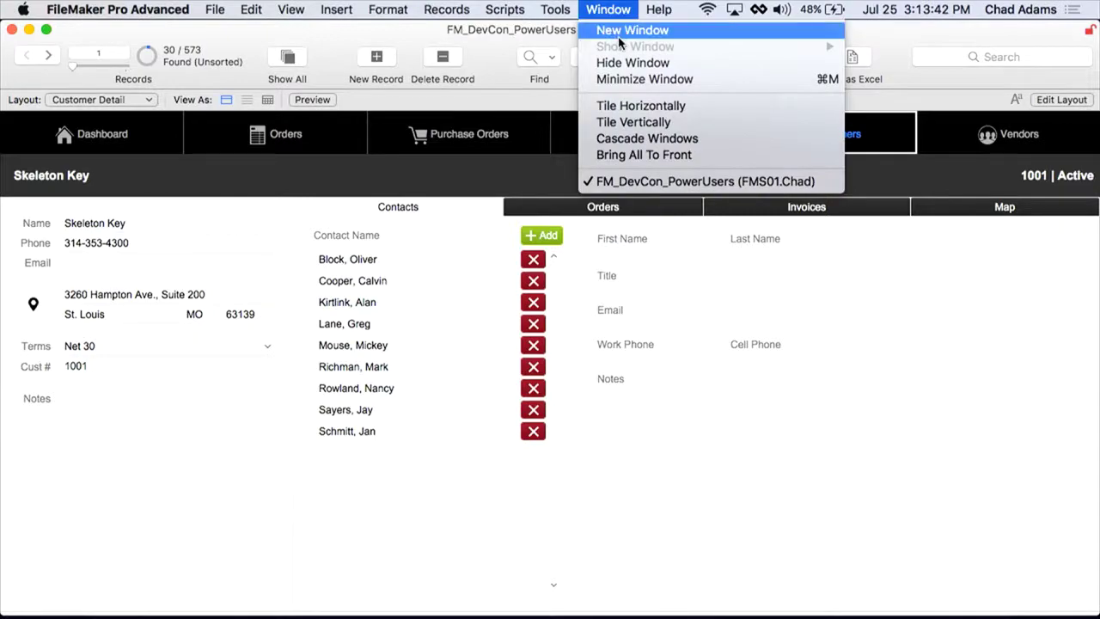
click(621, 31)
drag(460, 43, 711, 26)
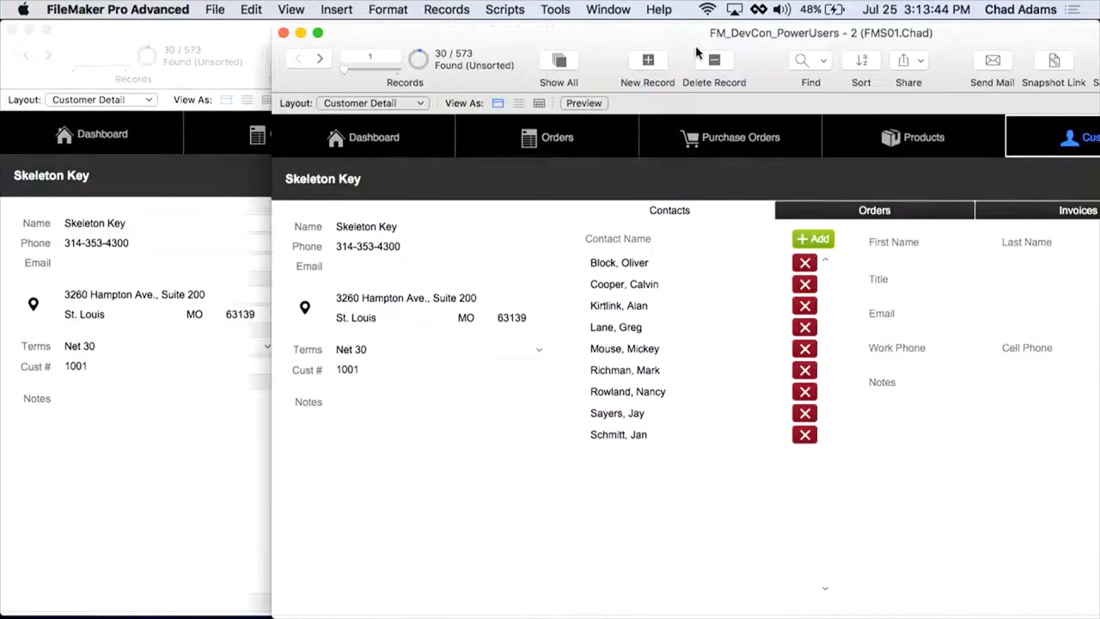
click(541, 148)
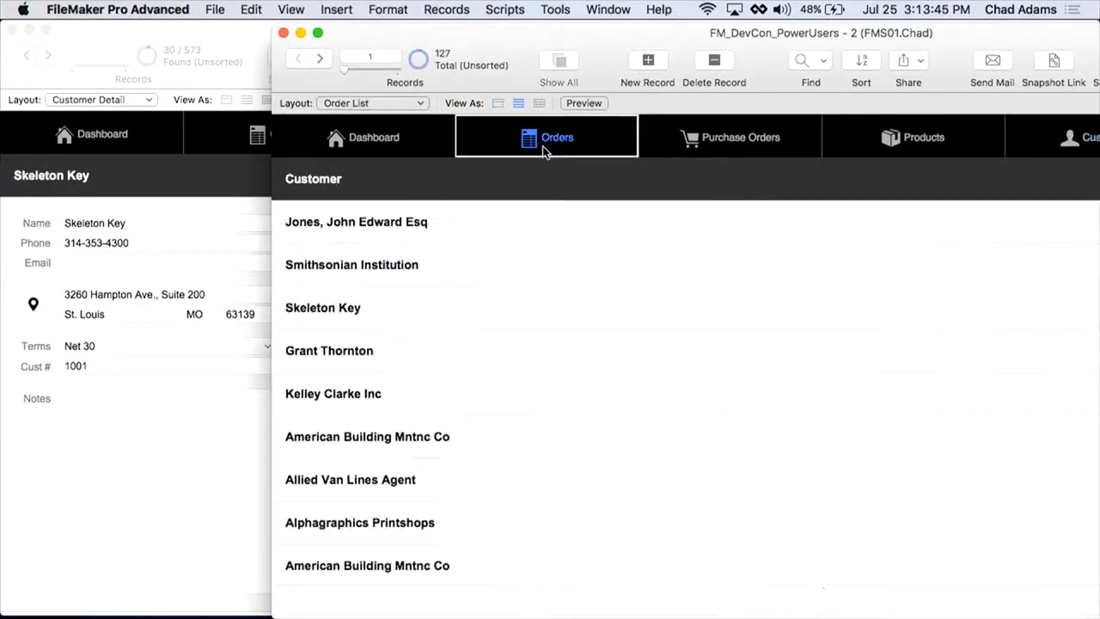
click(407, 233)
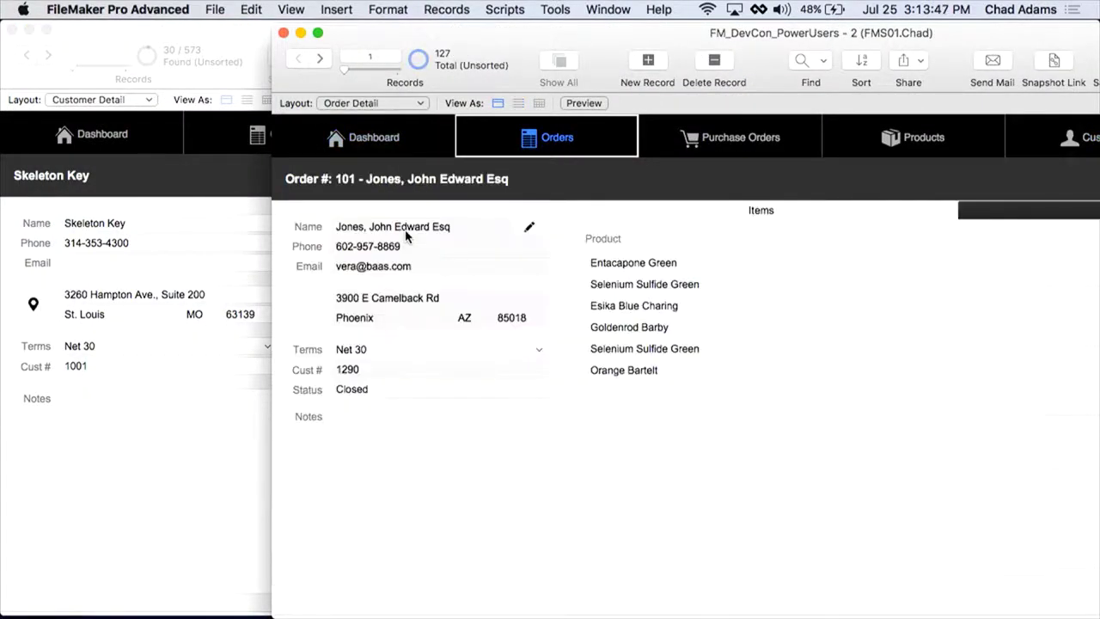
Step: Switch between the customer and order windows, then advance to the FM GO Containers slide
click(225, 44)
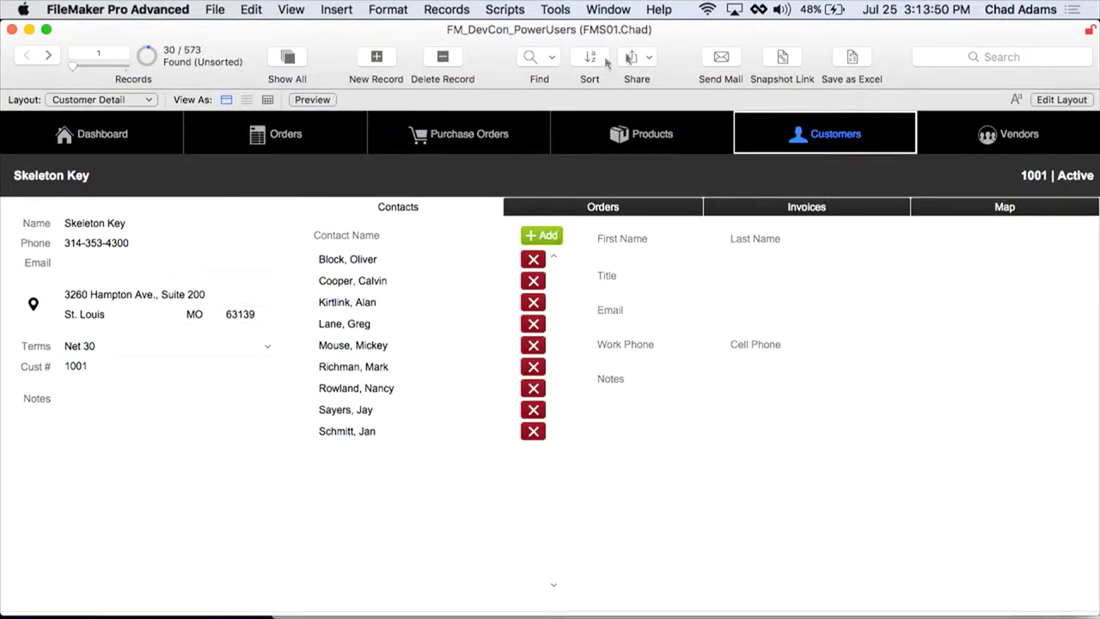
key(super+grave)
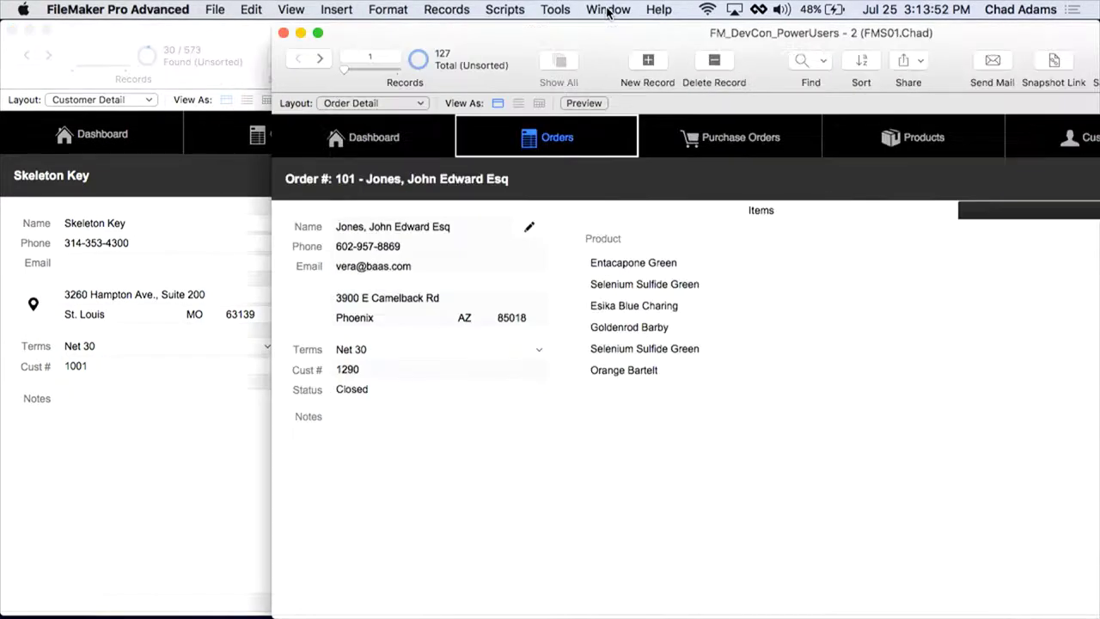
key(super+grave)
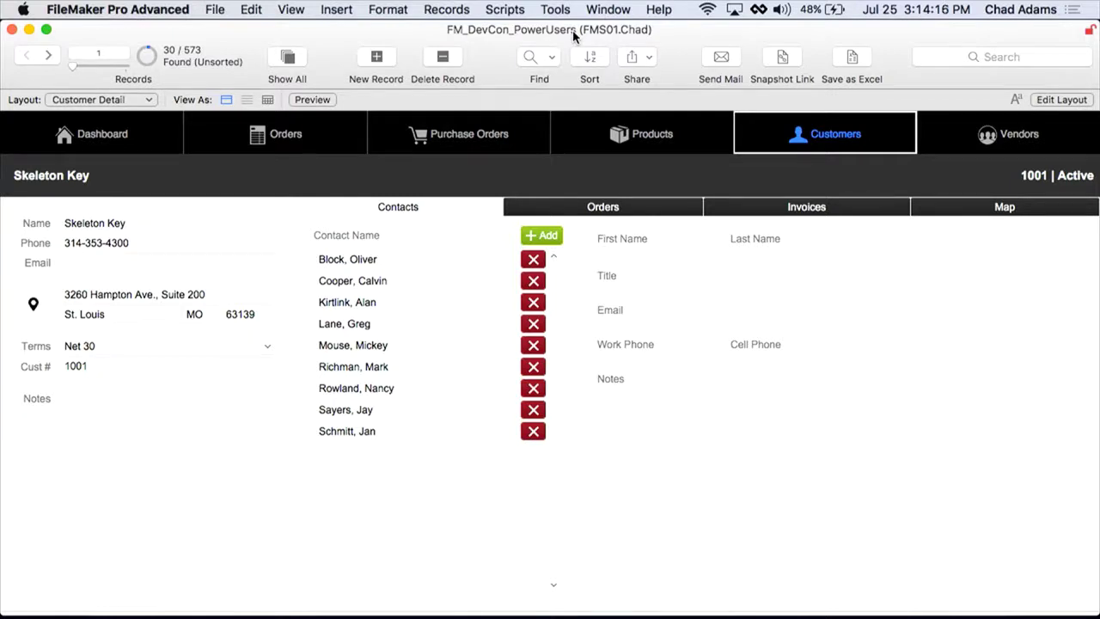
key(Right)
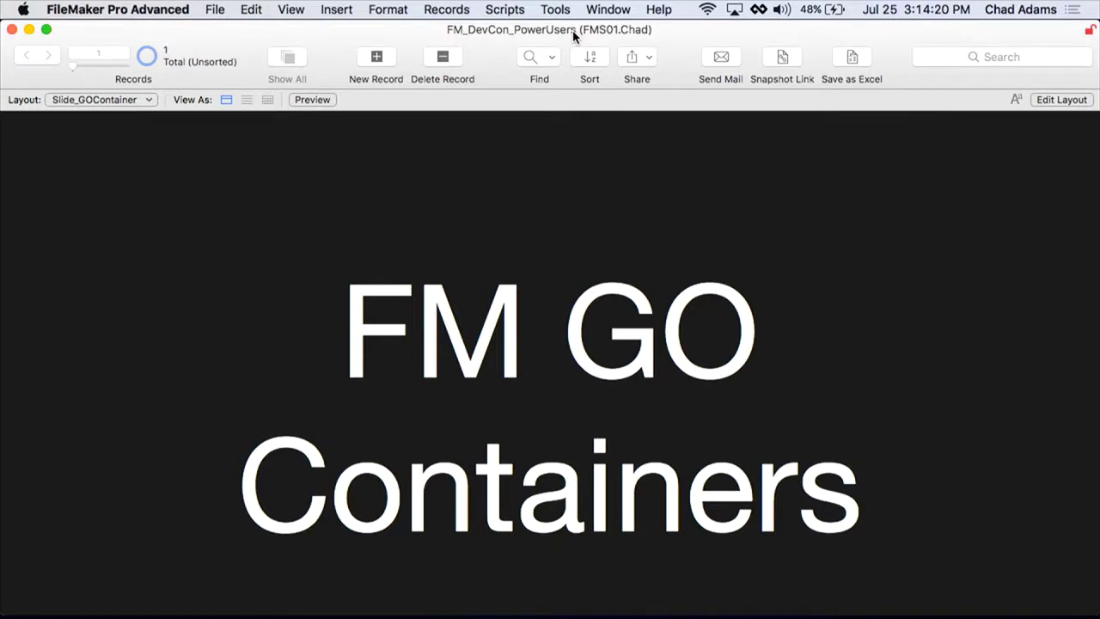
Step: Launch QuickTime Player via Spotlight and dismiss its inspector and file chooser
key(super+space)
text(qui)
key(Return)
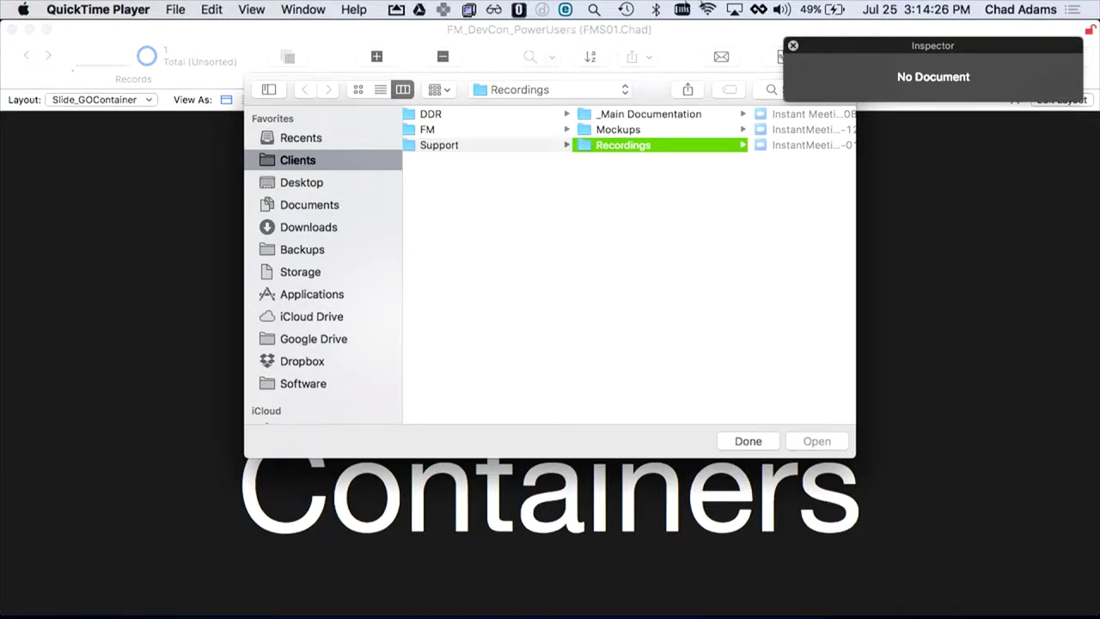
click(793, 47)
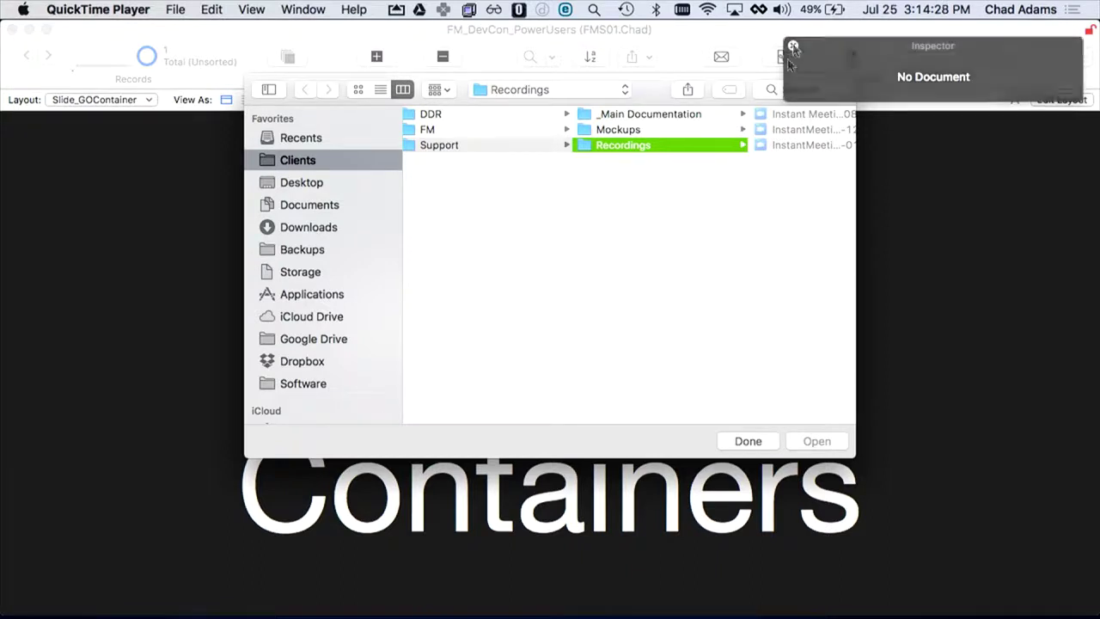
click(760, 441)
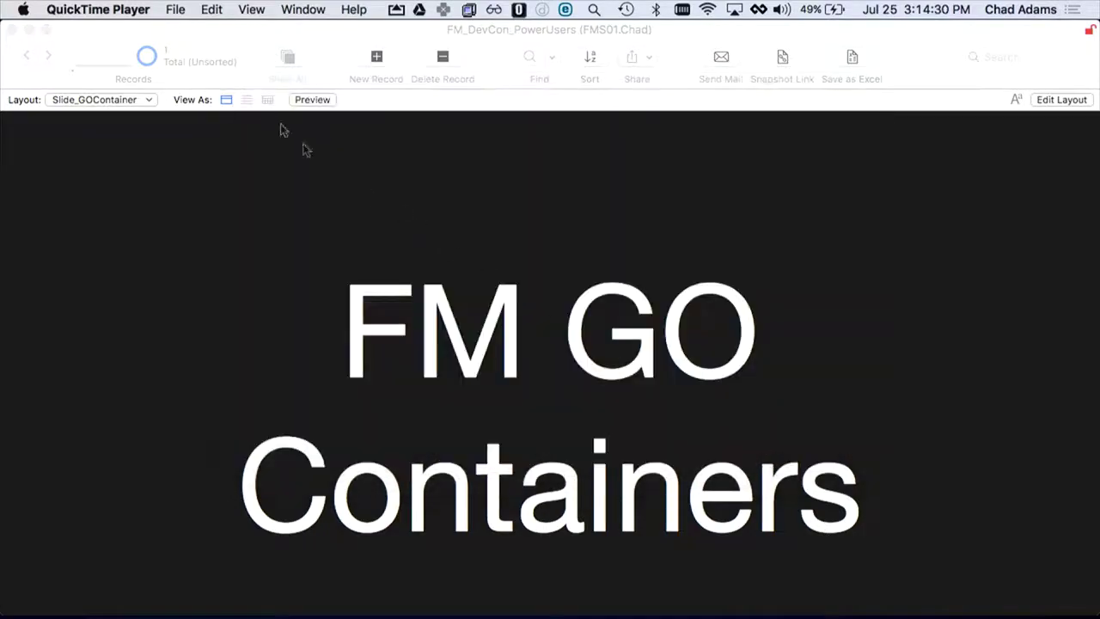
Step: Start a new movie recording using the iPhone as the camera
click(176, 11)
click(211, 33)
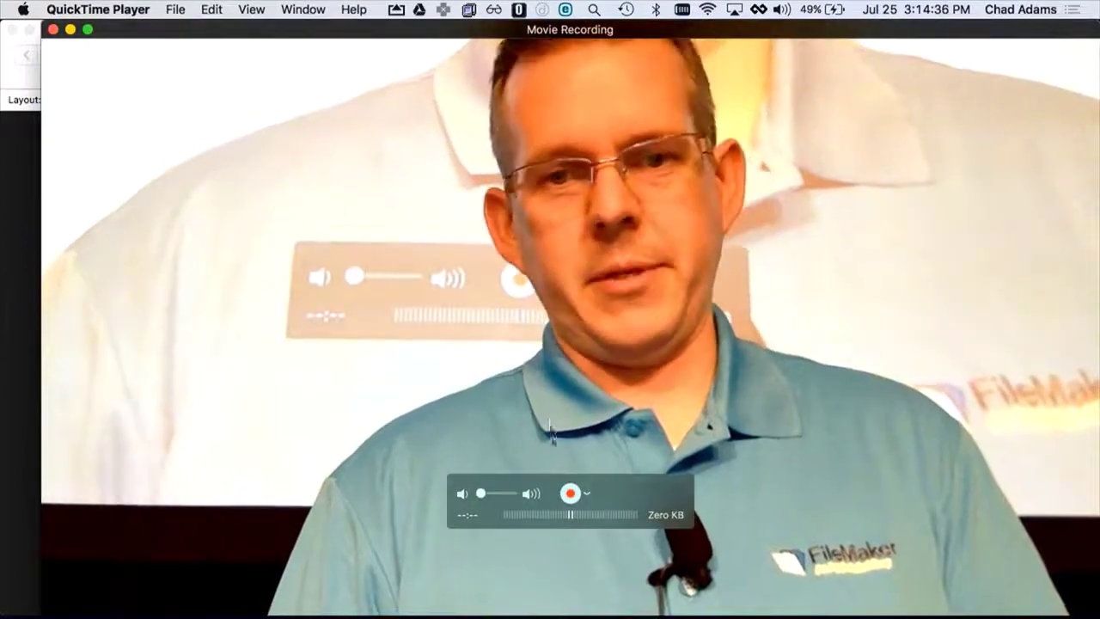
click(587, 493)
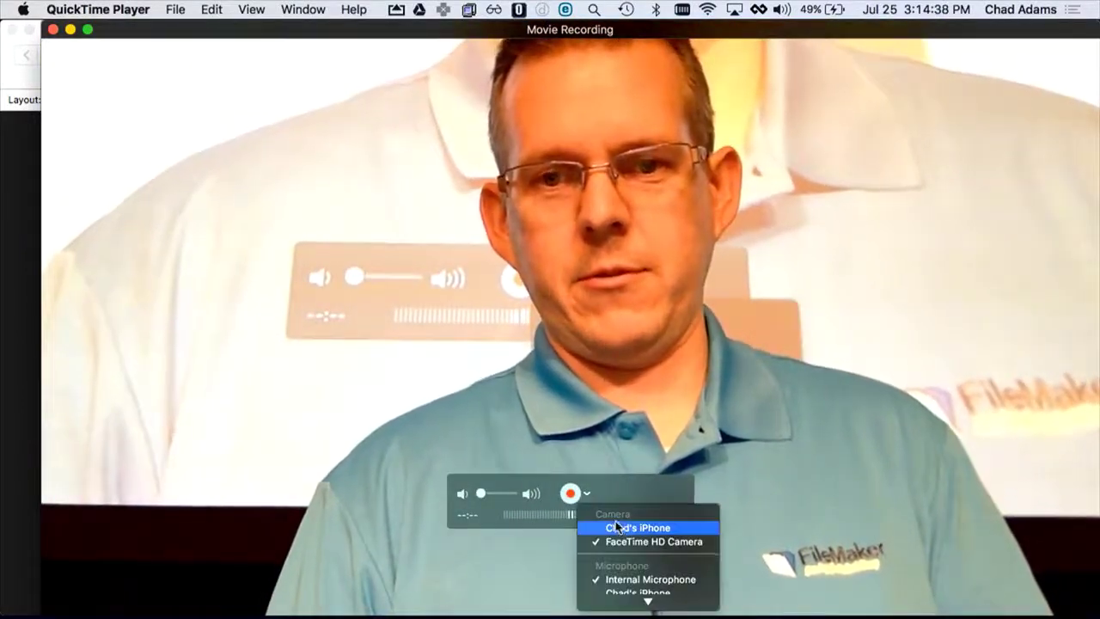
click(612, 526)
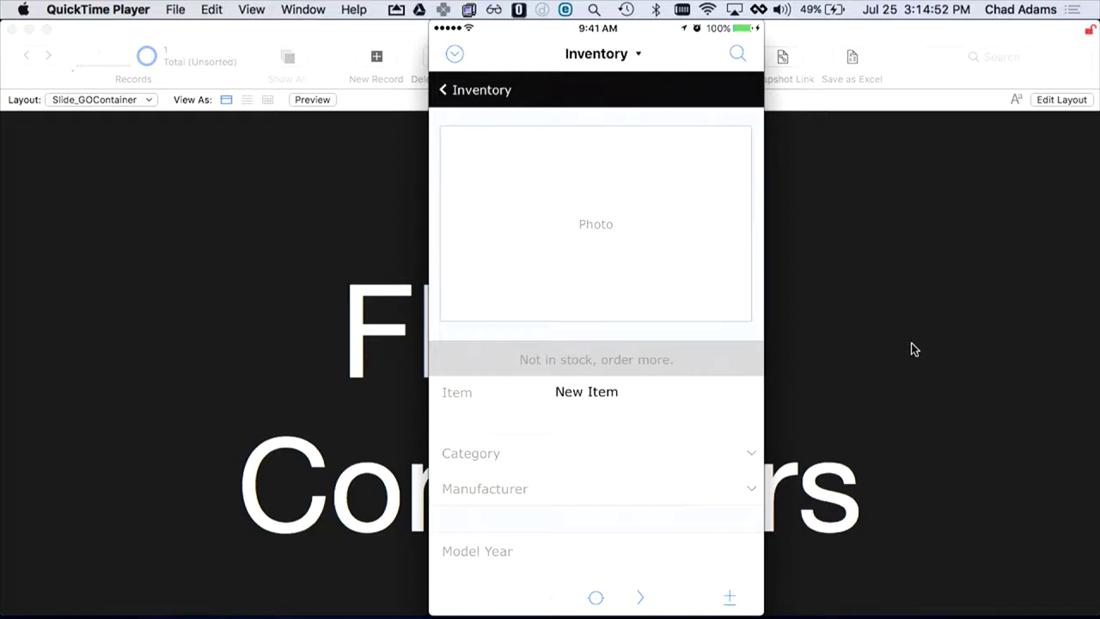
Step: Show the iPhone mirror full screen, then take a room photo into the Photo field and save the record
mouse_move(492, 50)
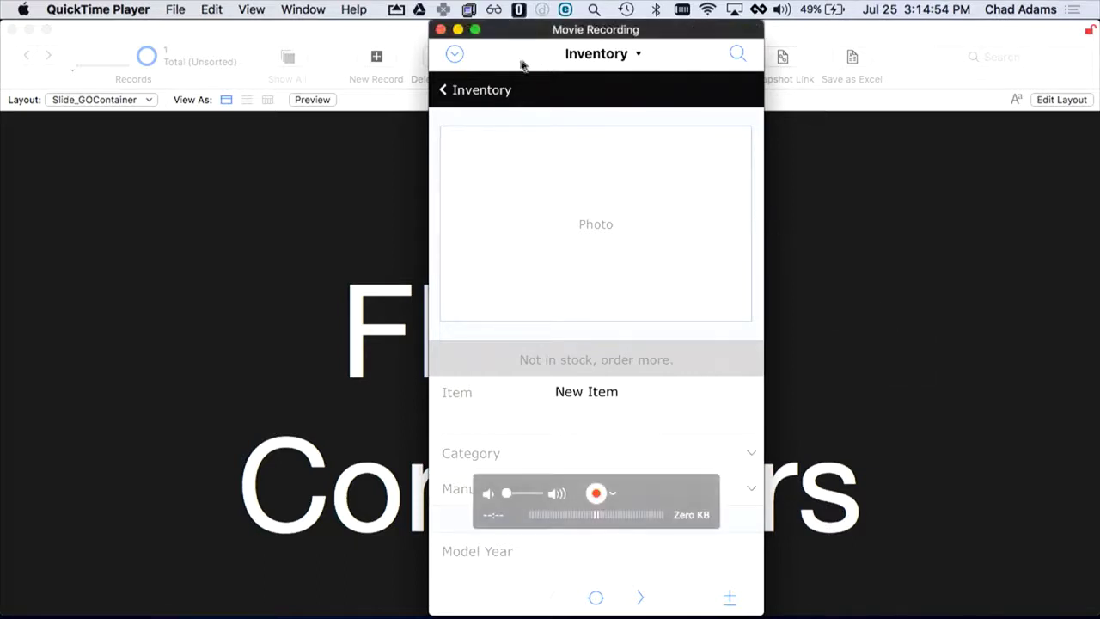
click(476, 31)
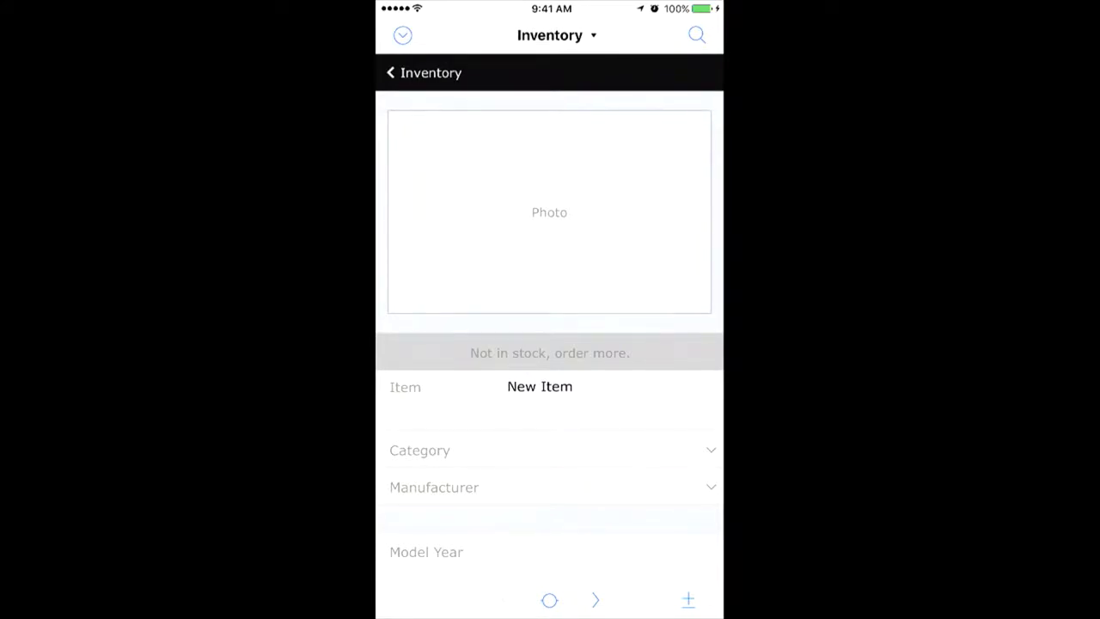
click(549, 212)
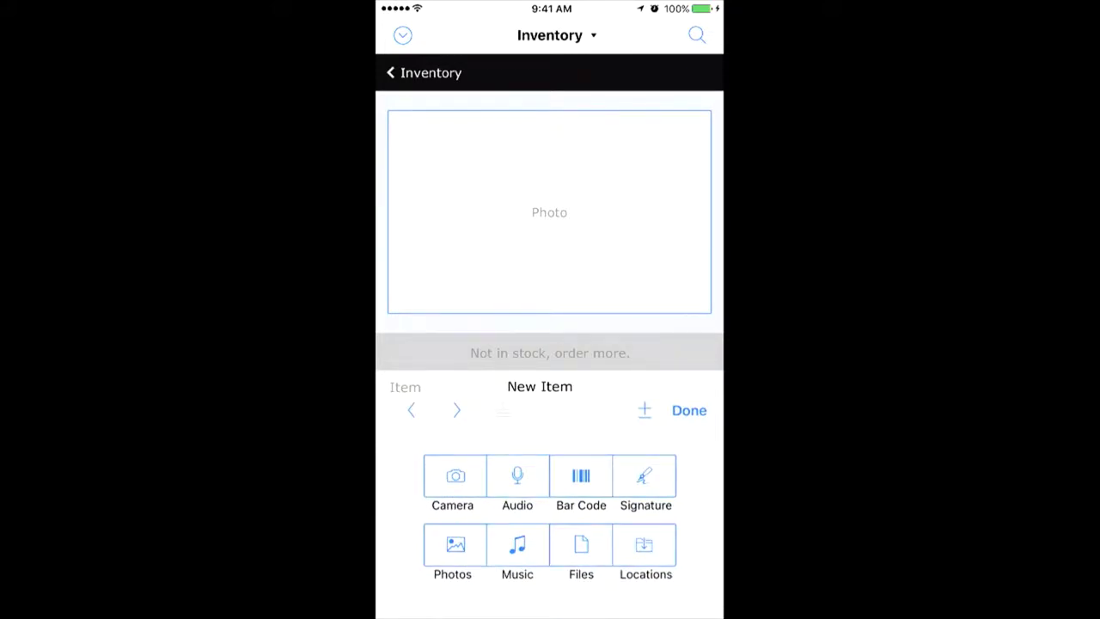
click(454, 477)
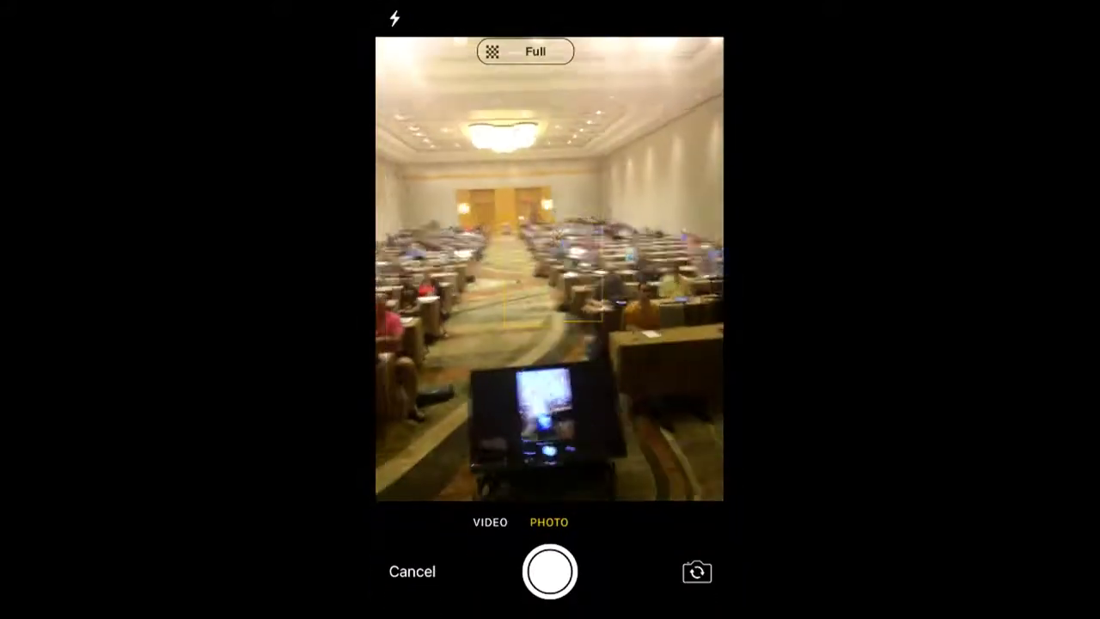
click(549, 572)
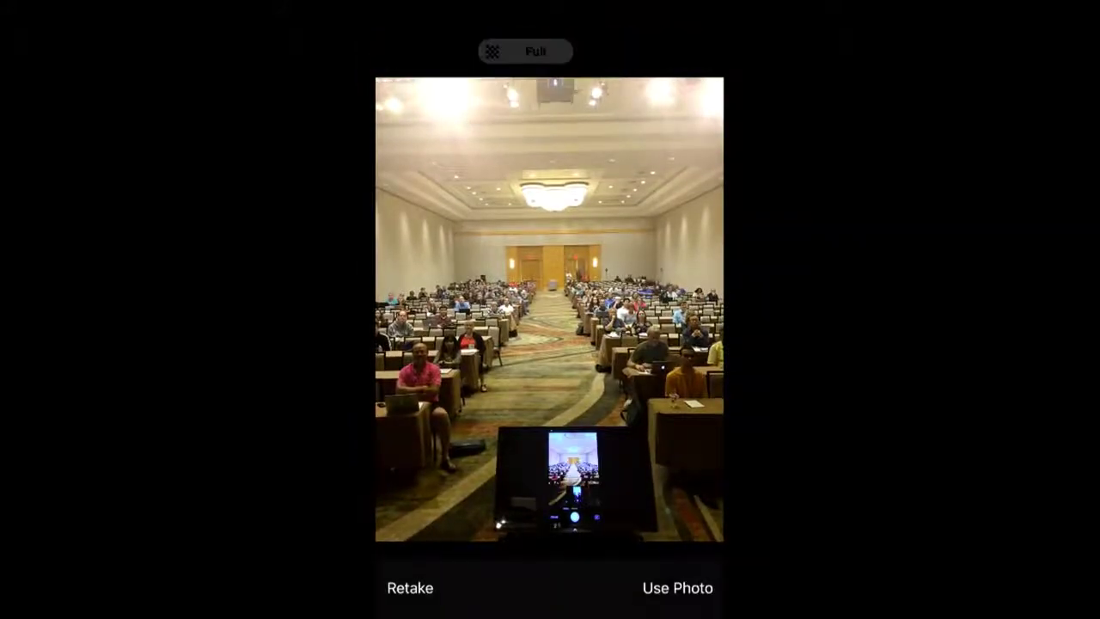
click(677, 588)
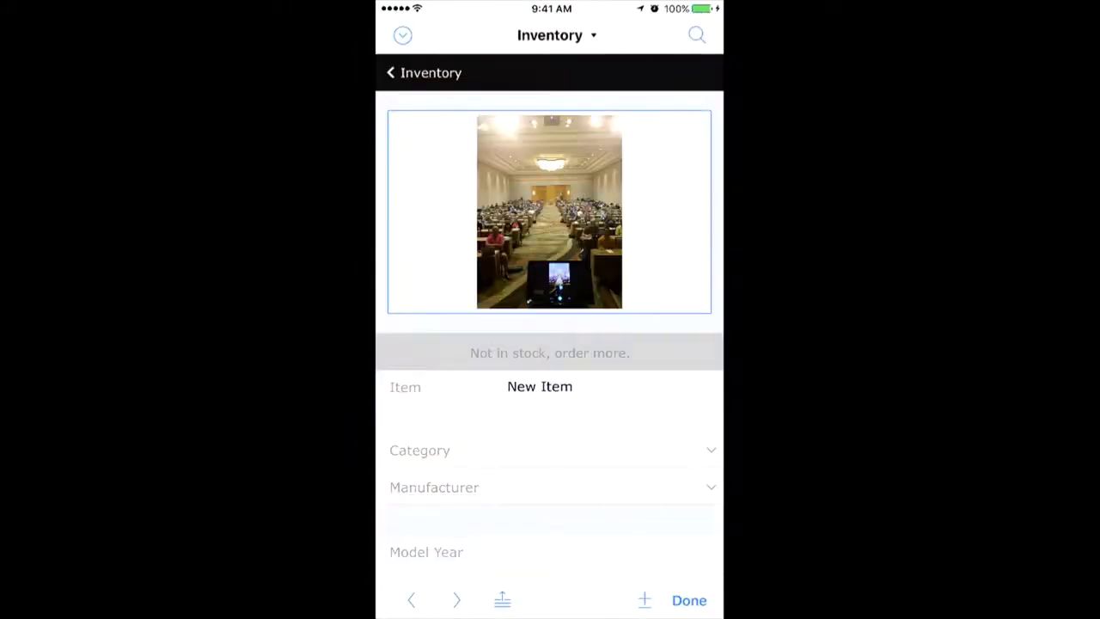
click(689, 600)
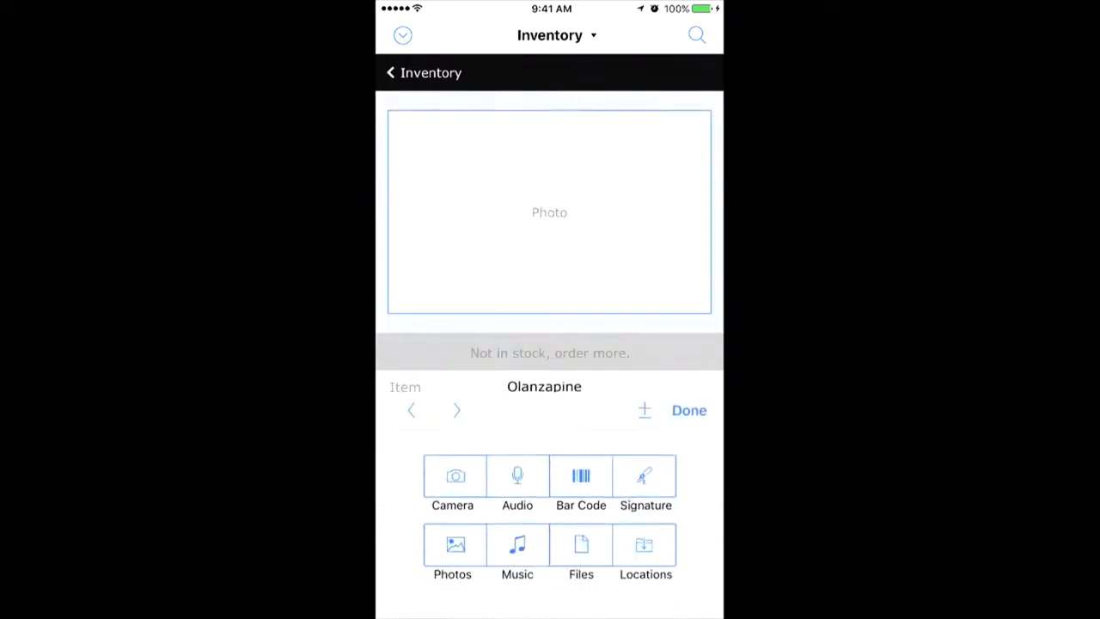
Step: Record and save an audio clip in Olanzapine's container, then move to Insulin Human
click(517, 475)
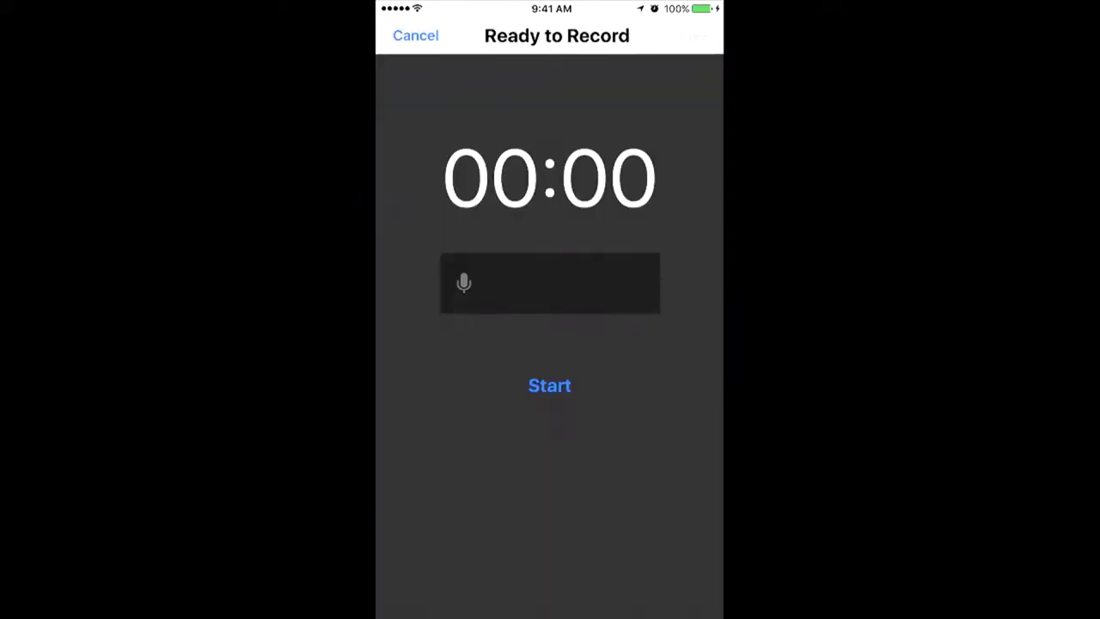
click(550, 386)
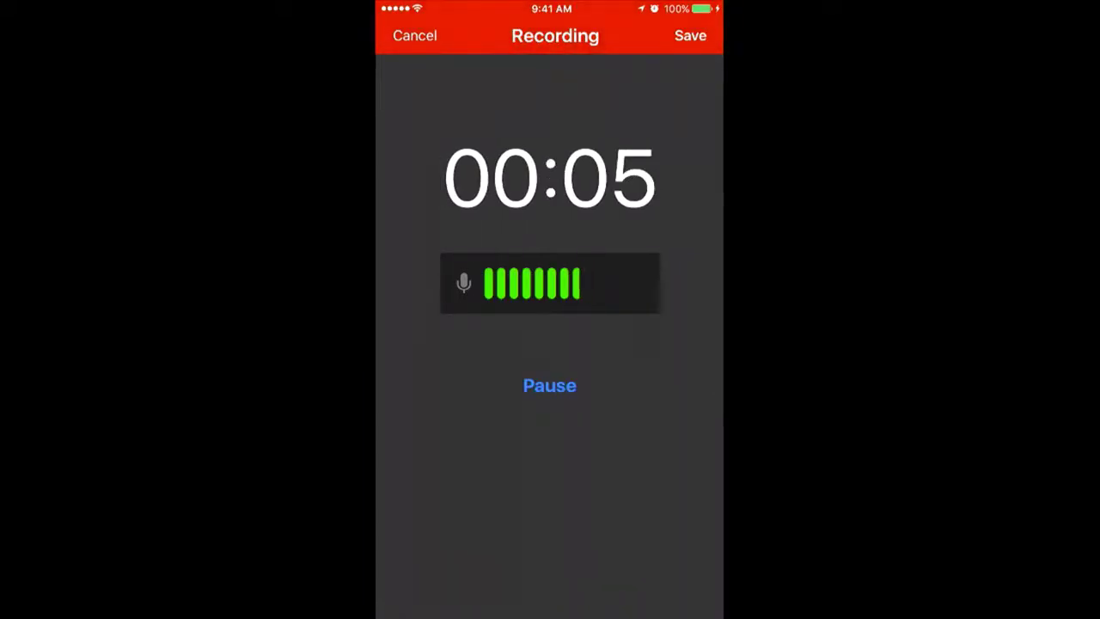
click(549, 385)
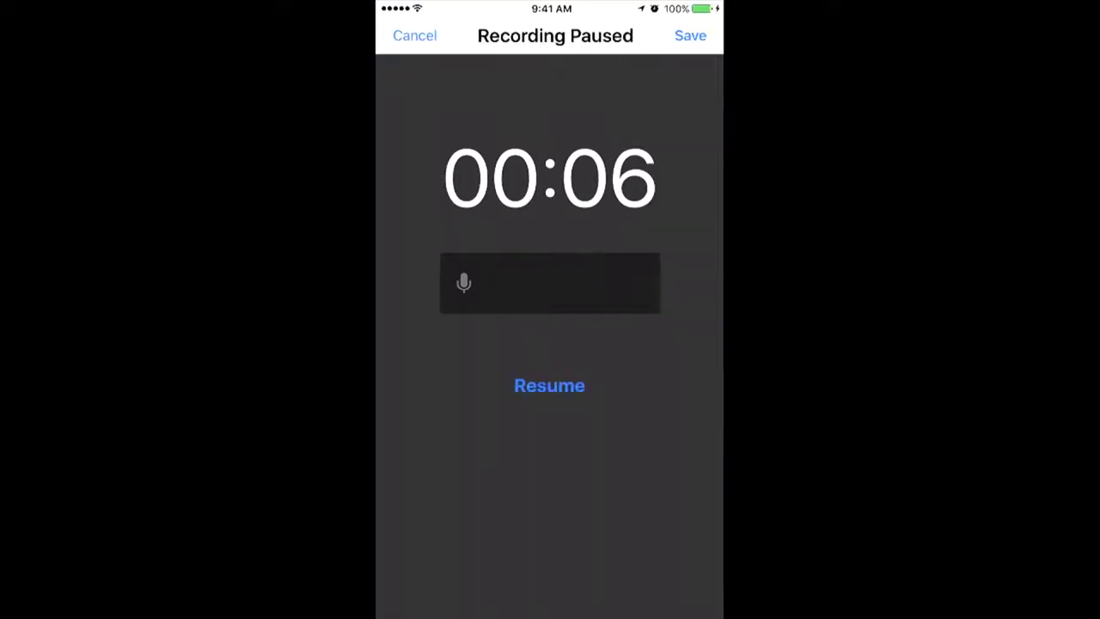
click(690, 35)
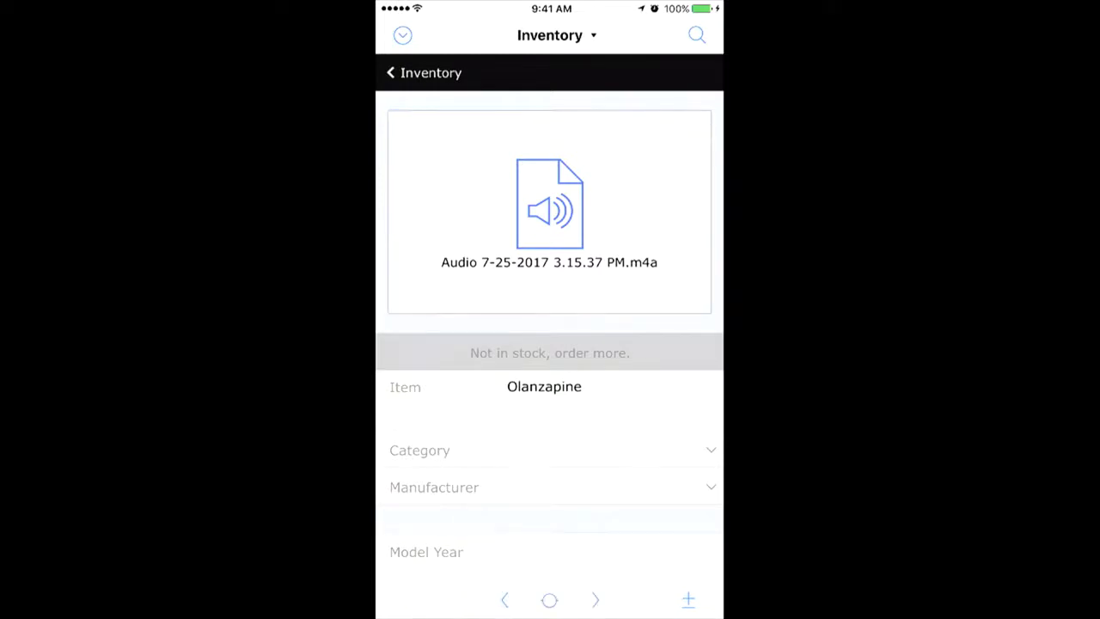
click(595, 600)
click(549, 212)
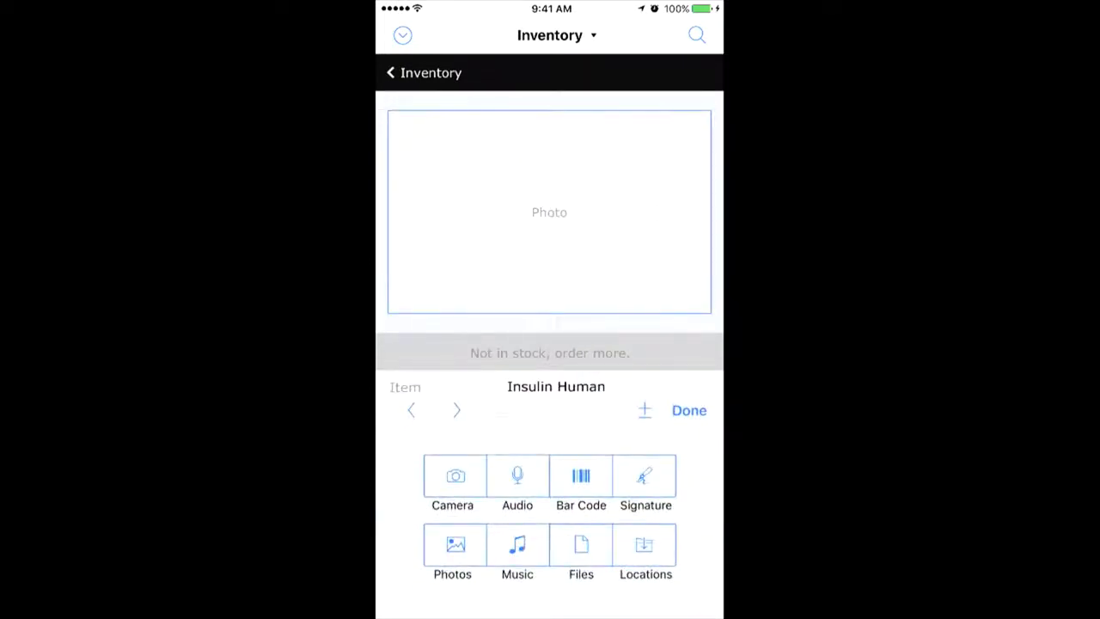
Step: Scan a bar code into Insulin Human's container, finish the record, and move to Entecavir
click(581, 477)
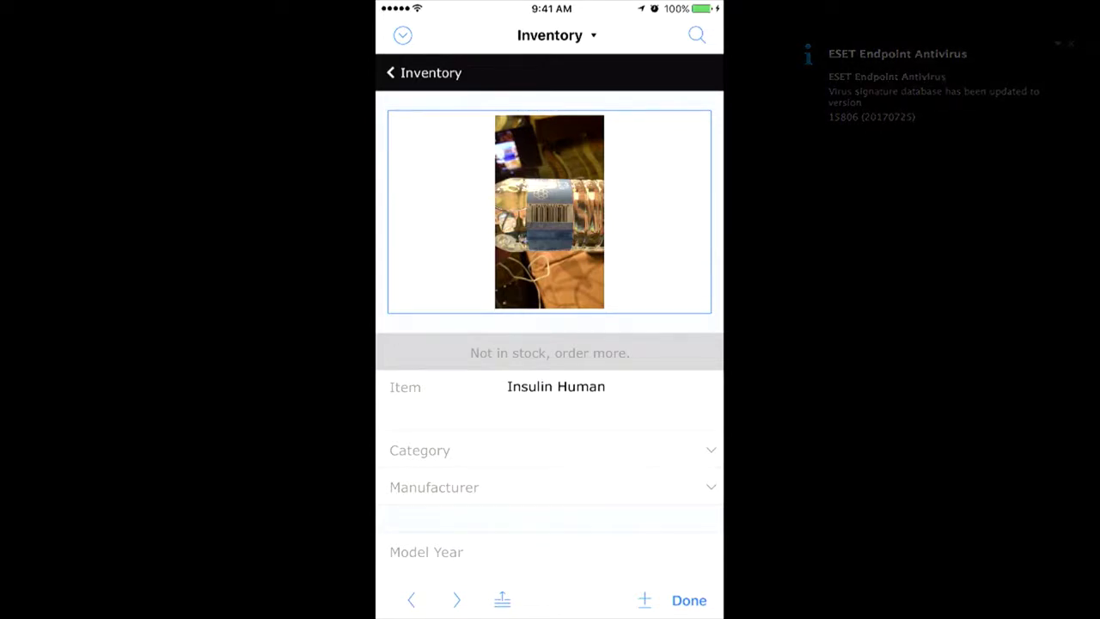
click(689, 600)
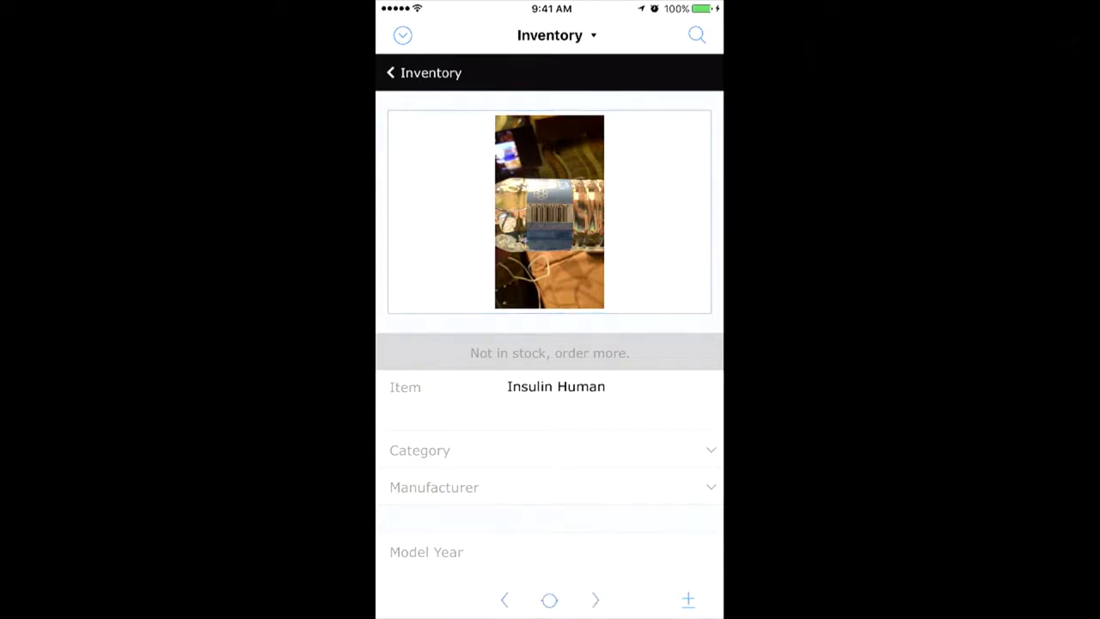
click(594, 600)
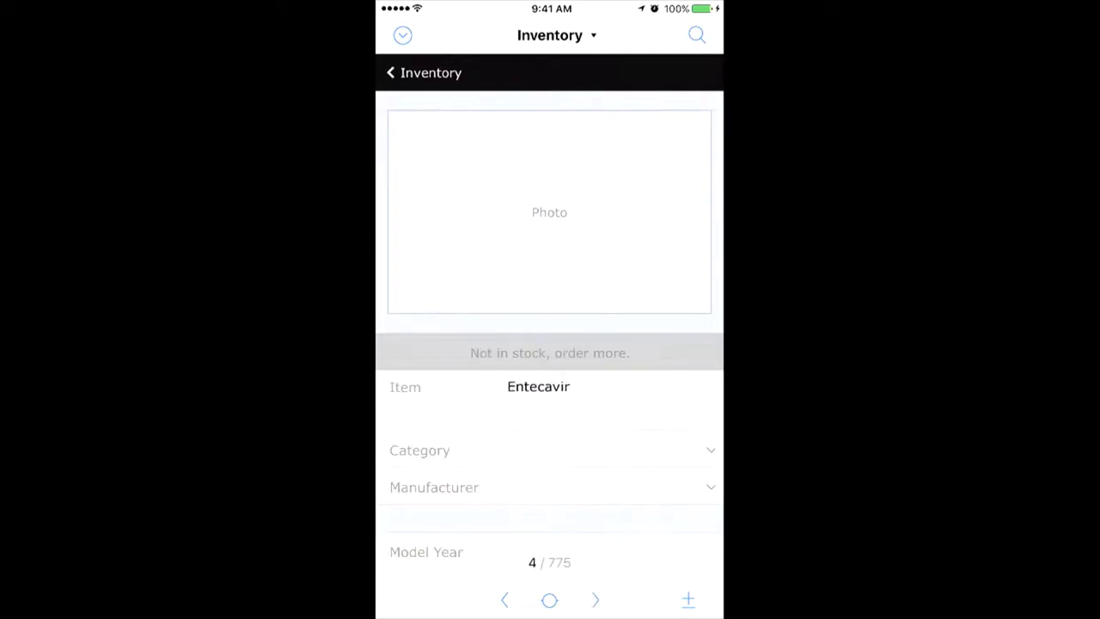
Step: Draw and accept a signature in the Entecavir record's container
click(549, 211)
click(643, 490)
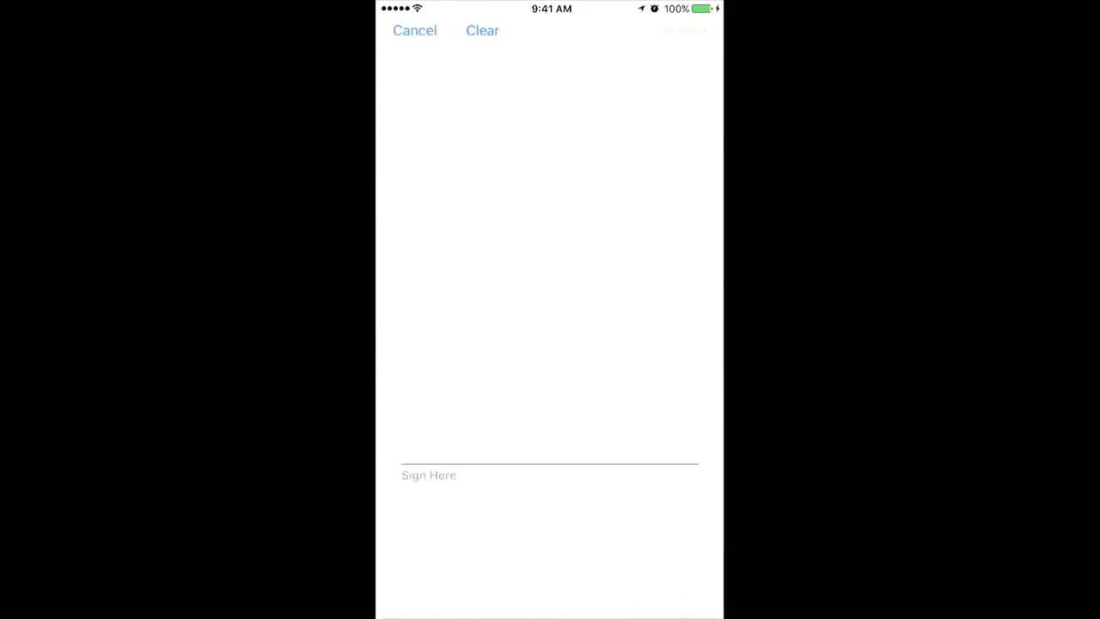
mouse_move(472, 311)
mouse_down()
mouse_move(438, 399)
mouse_move(585, 294)
mouse_move(610, 349)
mouse_move(680, 369)
mouse_up()
click(684, 30)
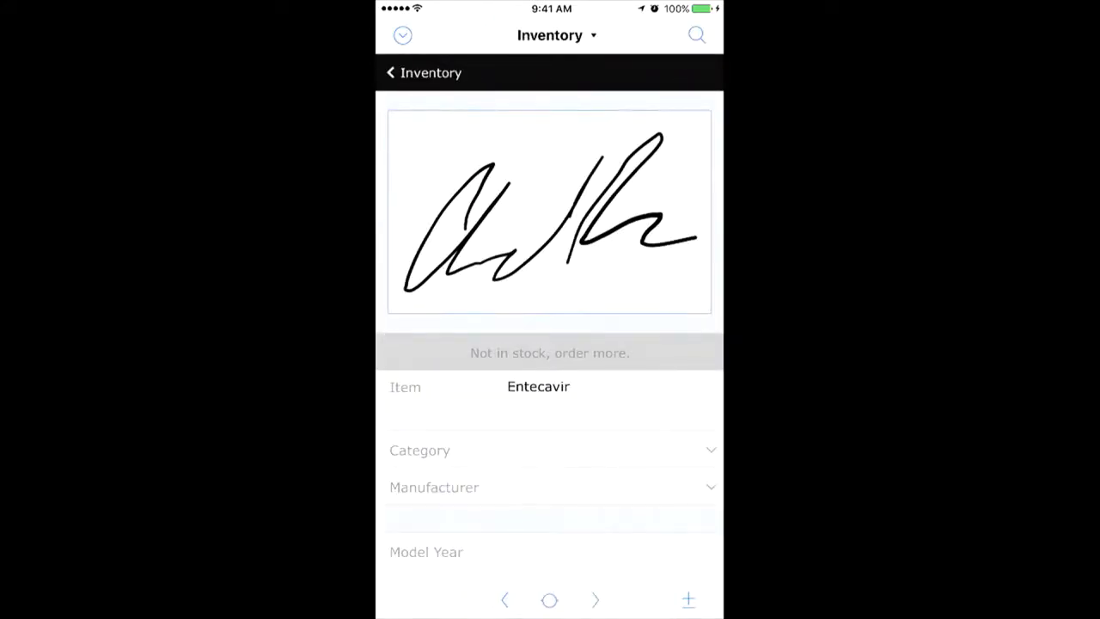
Step: On Stavudine, browse Dropbox locations for an attachment, then cancel without picking a file
click(595, 599)
click(549, 212)
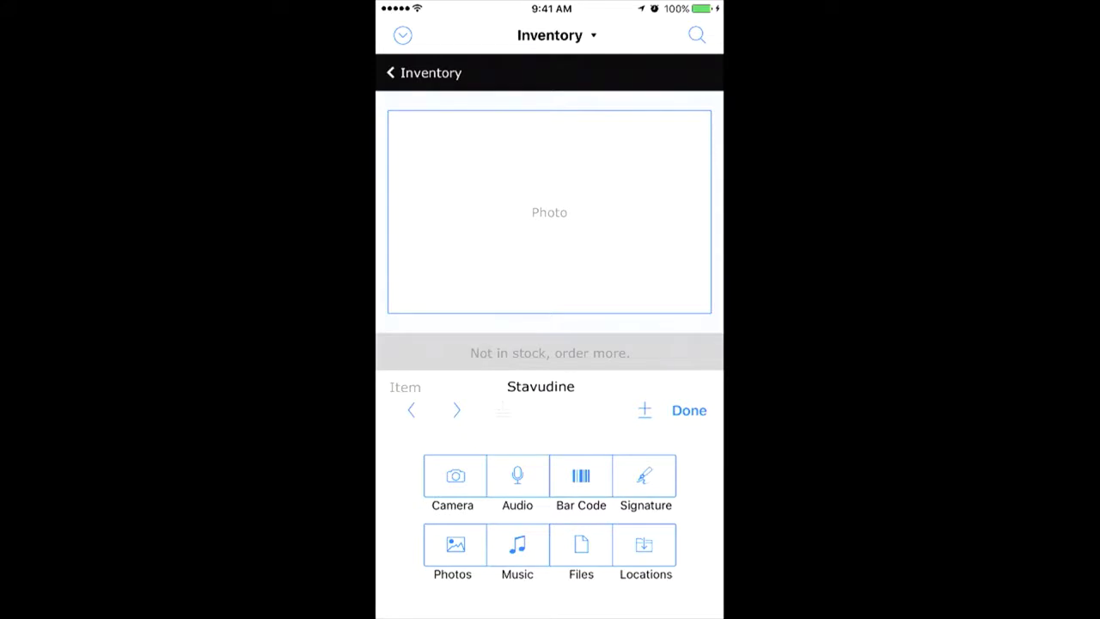
click(643, 550)
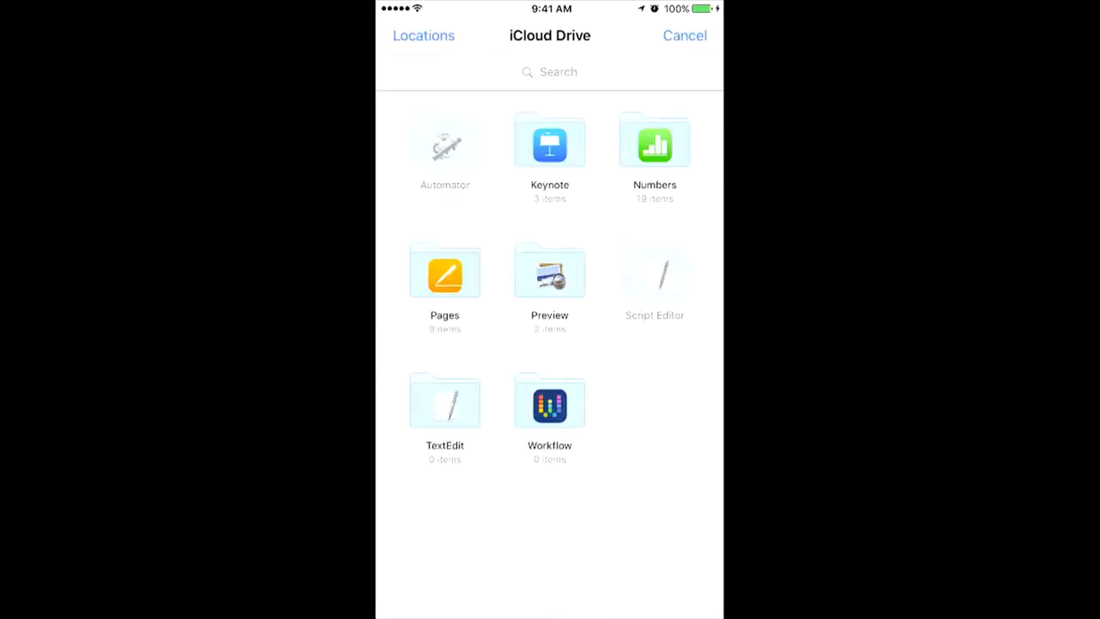
click(424, 35)
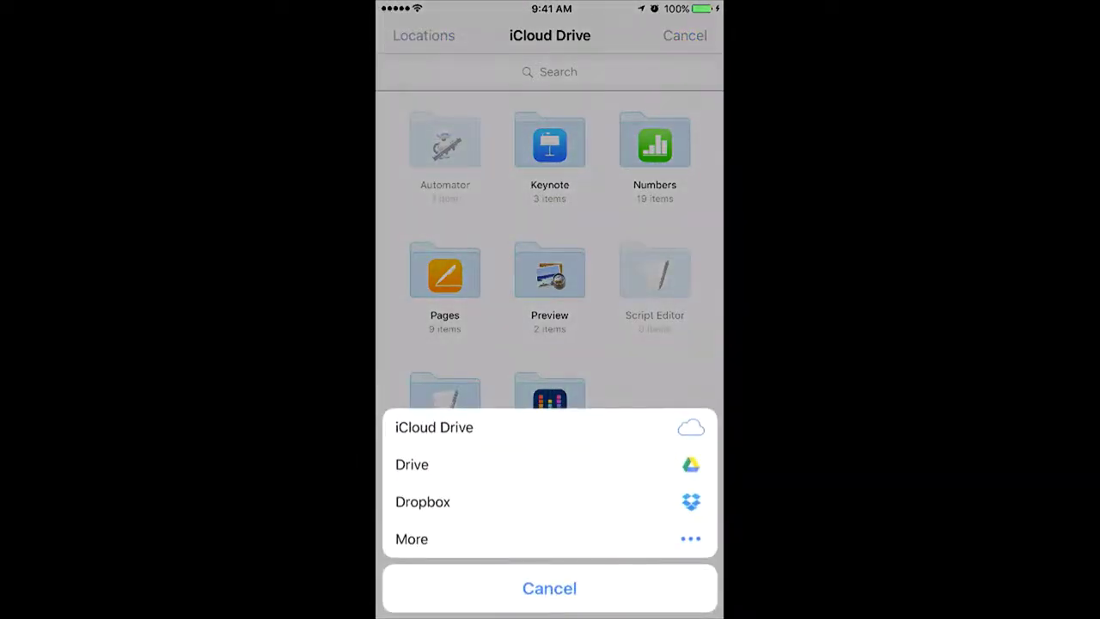
click(422, 501)
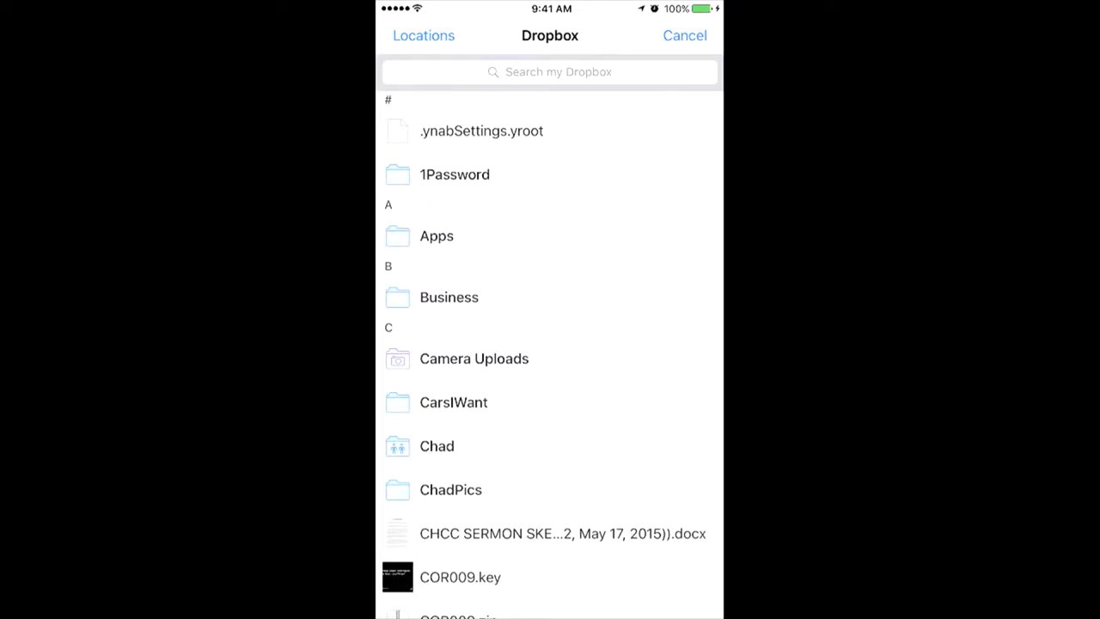
click(685, 35)
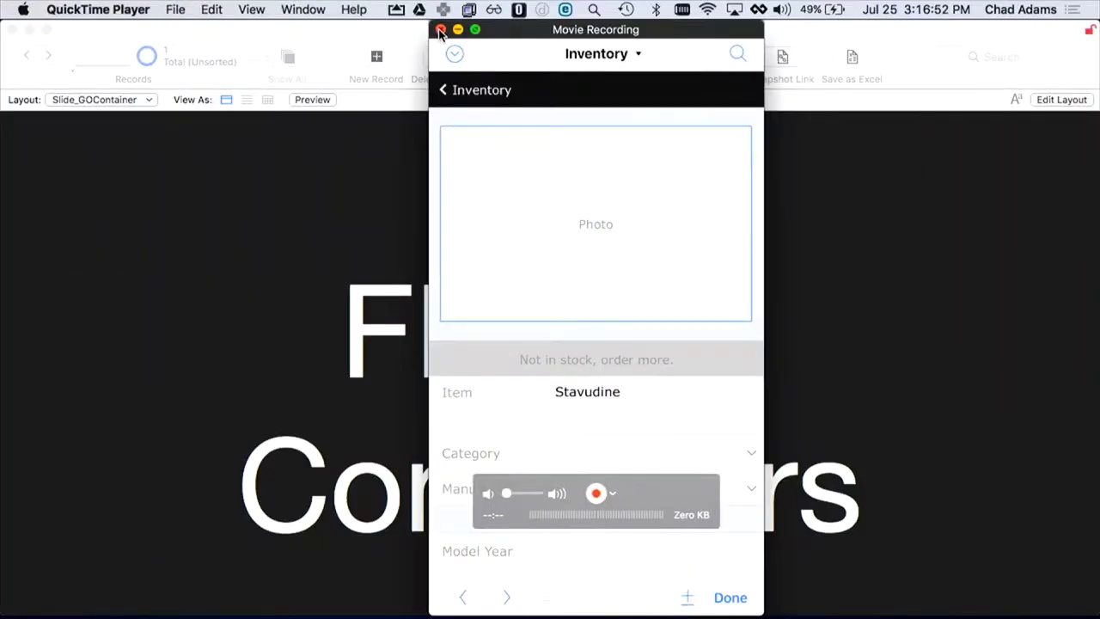
Step: Close the QuickTime recording window and advance FileMaker to the WebDirect slide
click(440, 30)
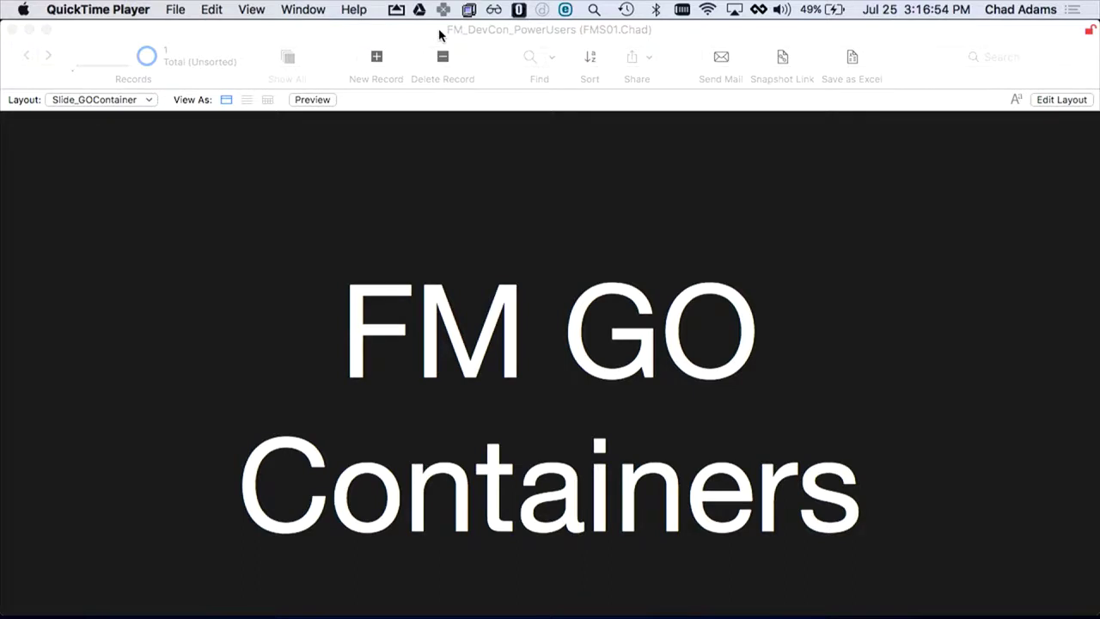
click(374, 240)
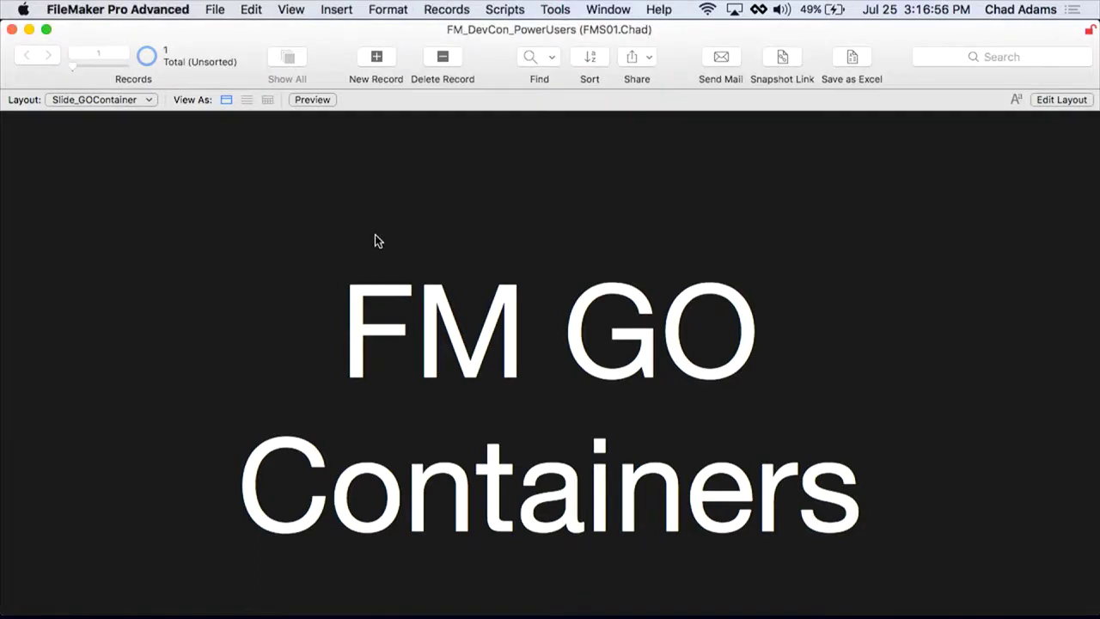
key(super+1)
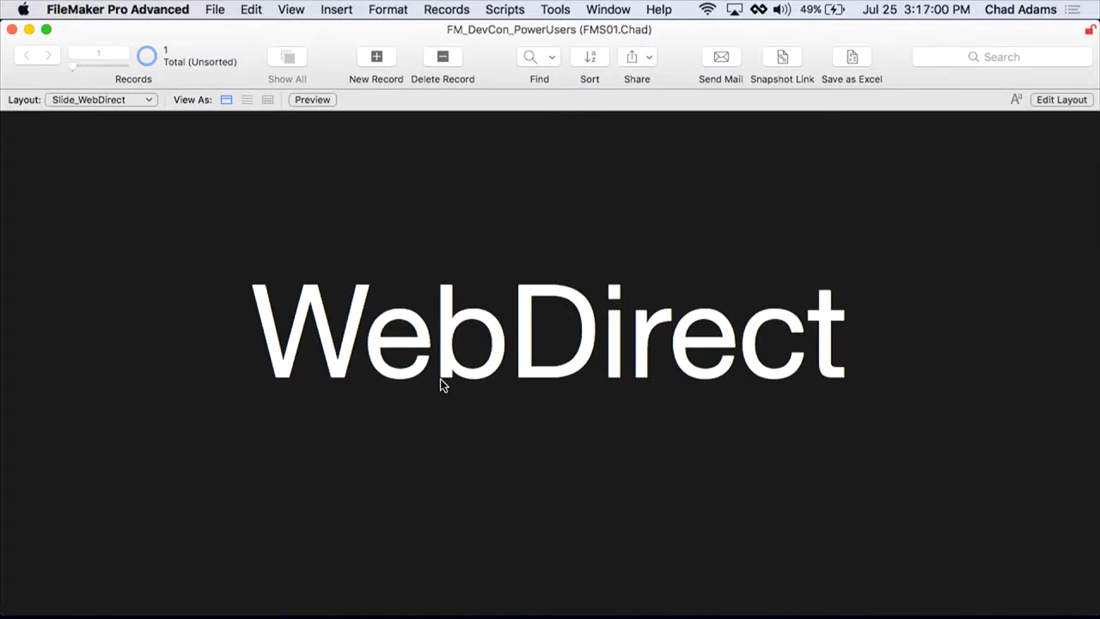
Step: Launch Safari through Spotlight
key(super+space)
text(sa)
key(Return)
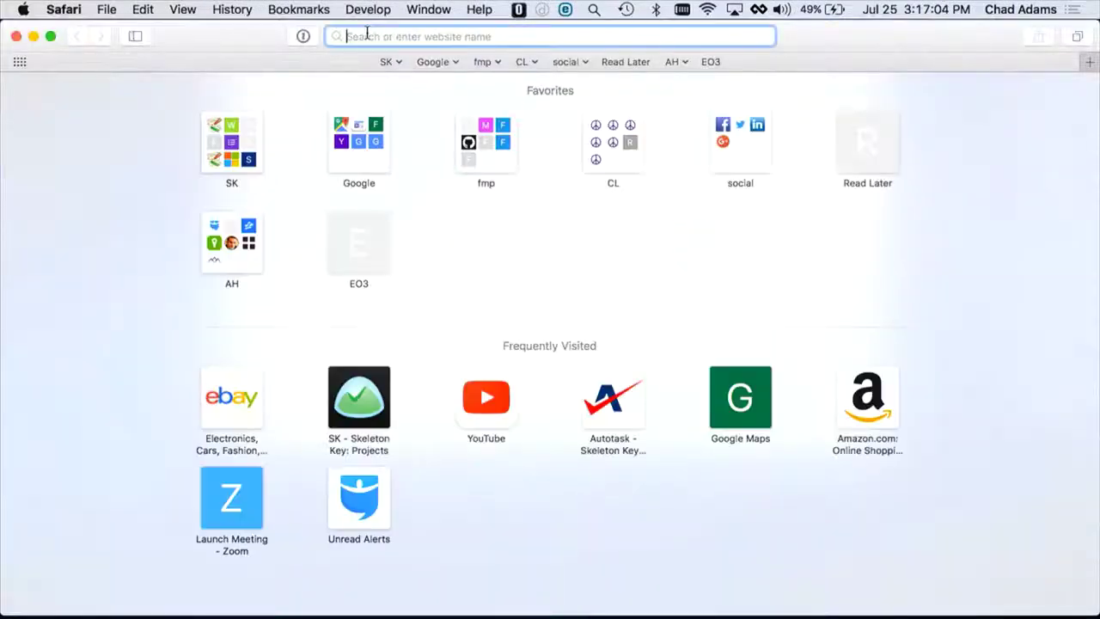
Step: Open FileMaker WebDirect on localhost, sign in with account name and password, declining to save the login
text(localhost/fmi/webd#)
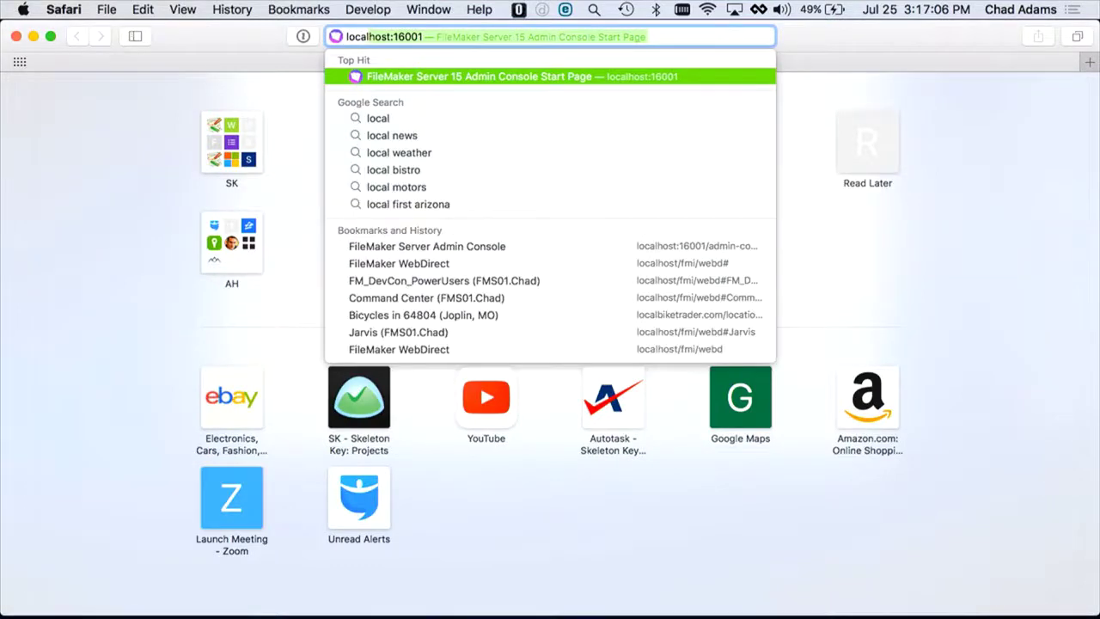
click(426, 272)
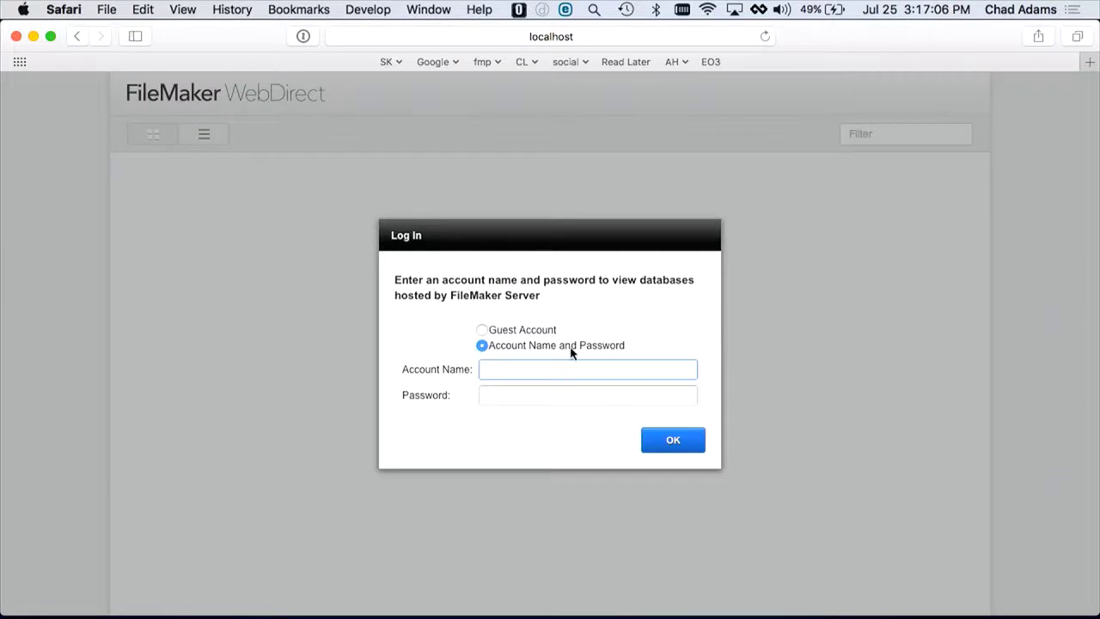
key(Tab)
text(•••••)
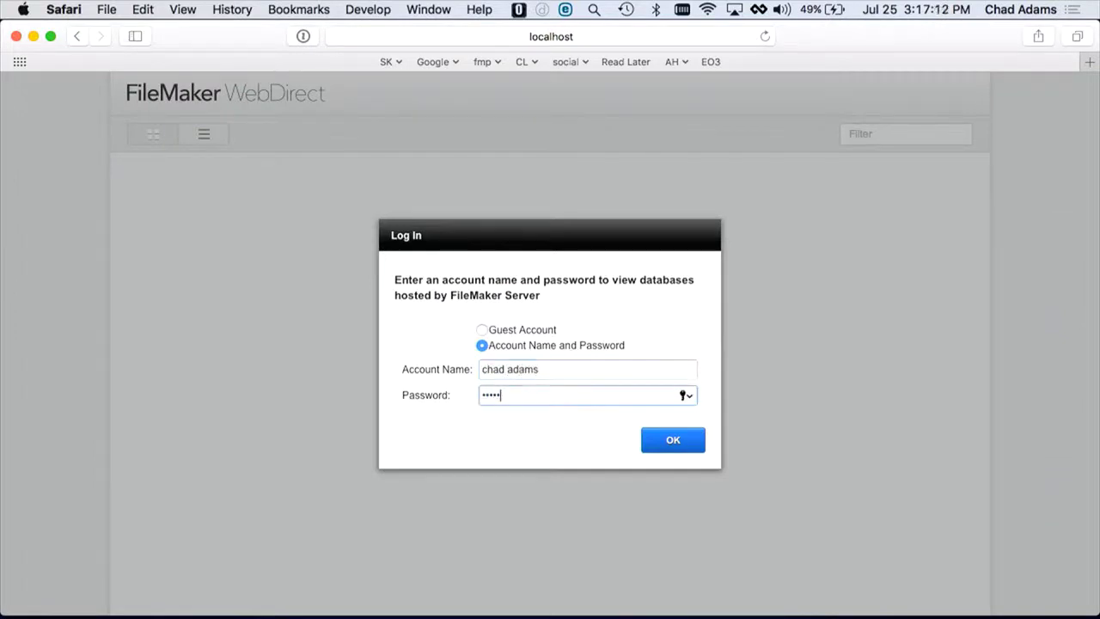
text(••••••)
key(Return)
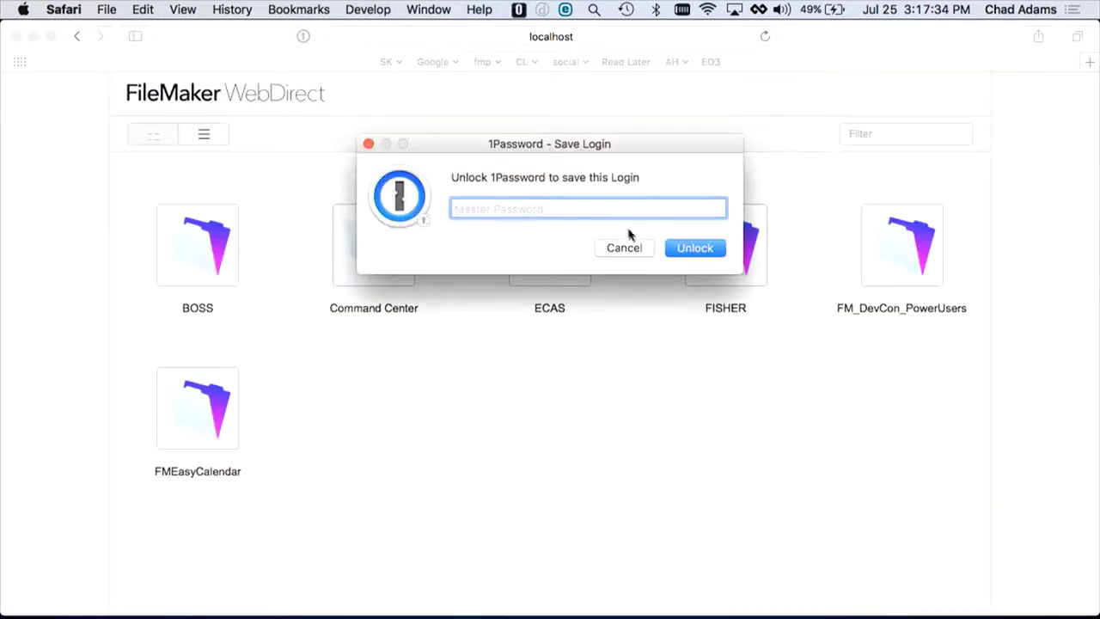
click(621, 248)
click(865, 275)
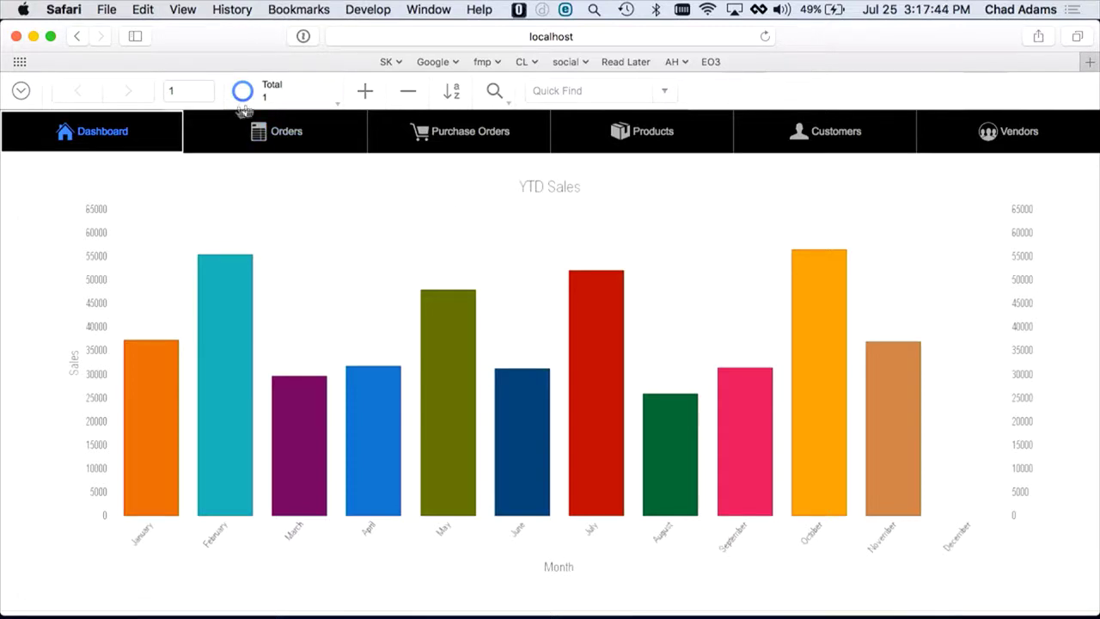
click(23, 92)
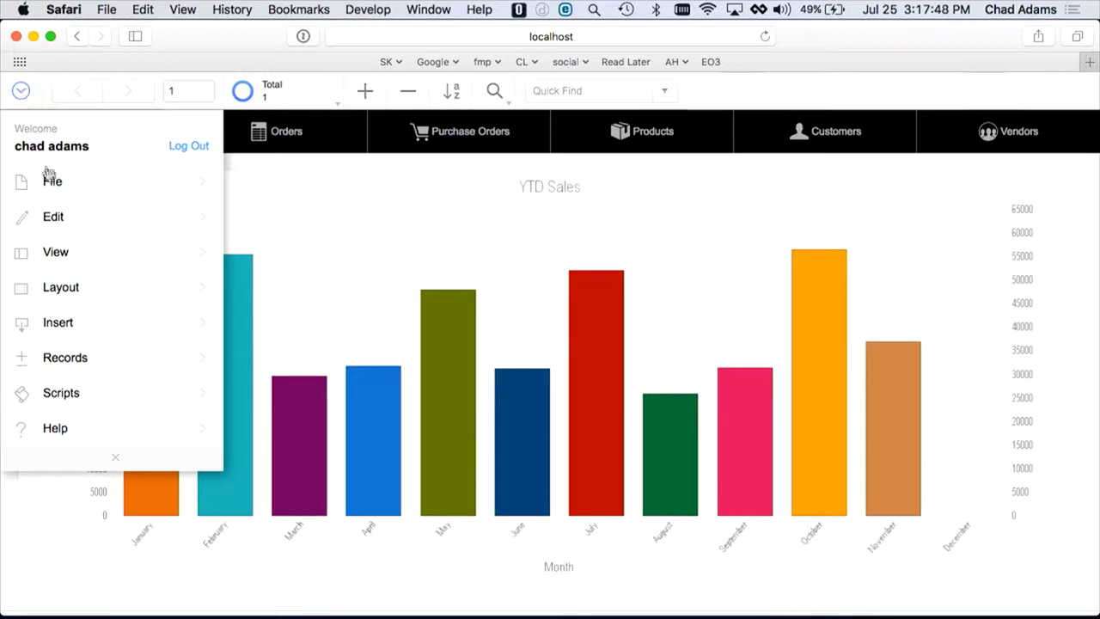
click(66, 290)
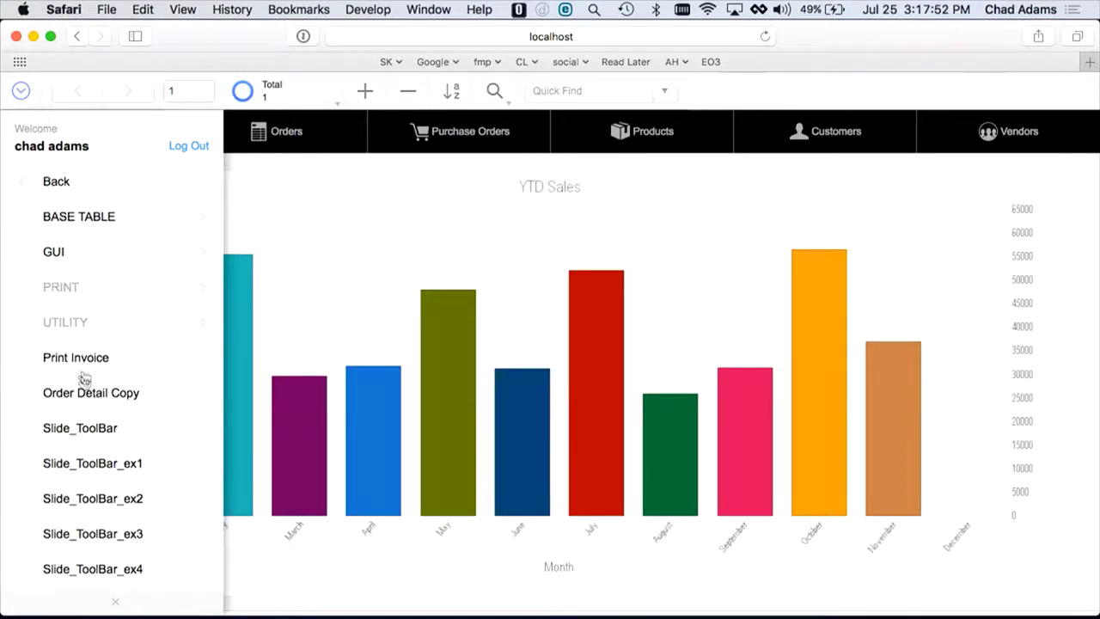
scroll(86, 387, down, 5)
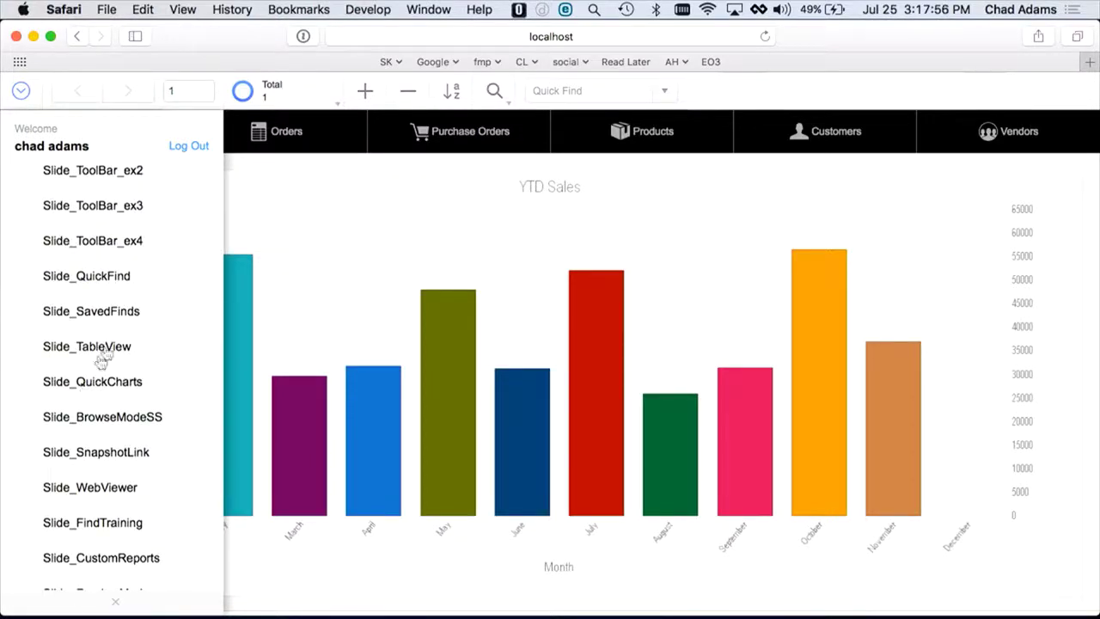
scroll(122, 288, down, 4)
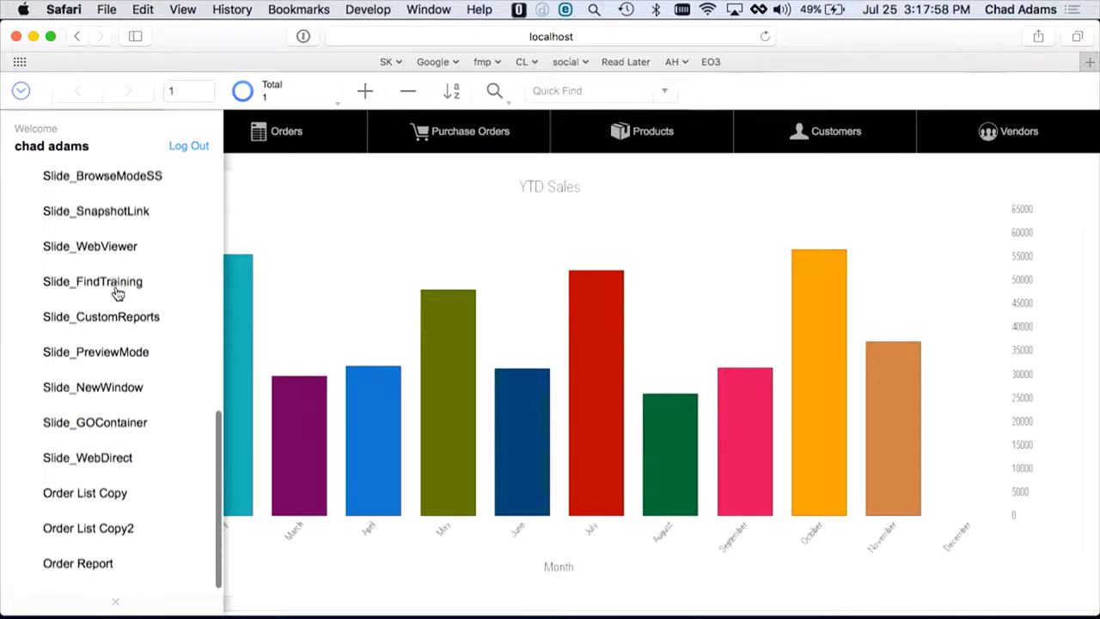
scroll(139, 287, up, 10)
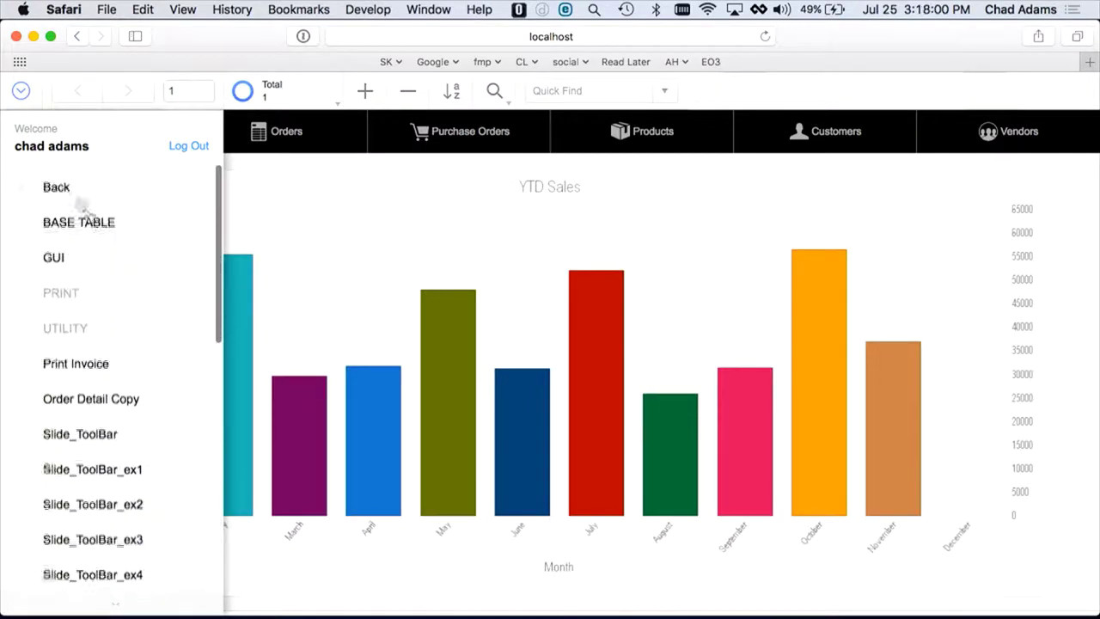
click(21, 91)
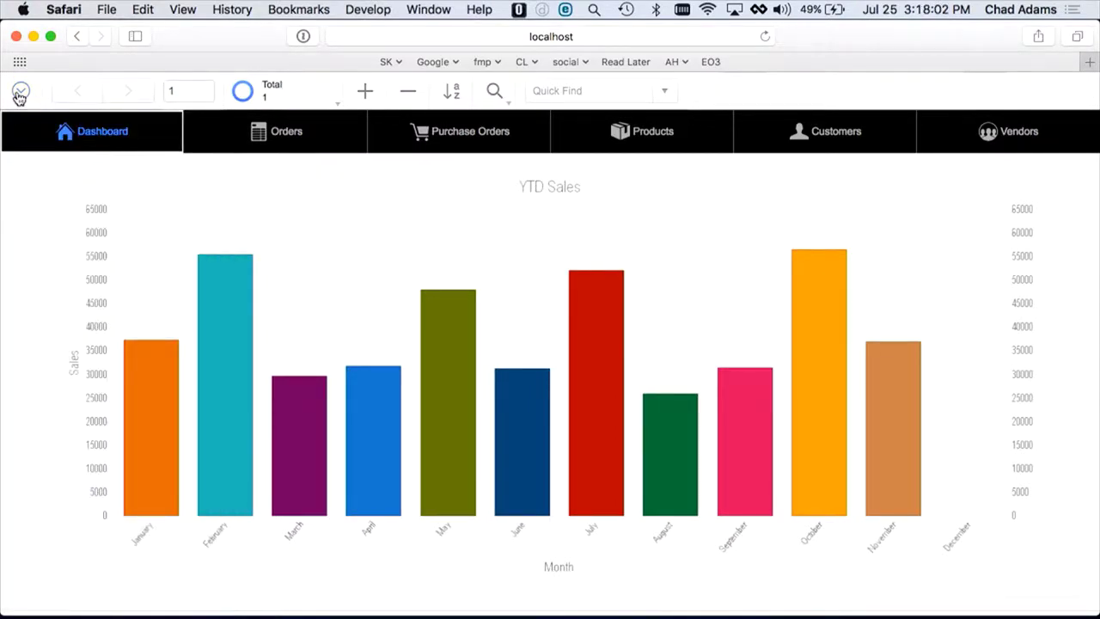
click(20, 90)
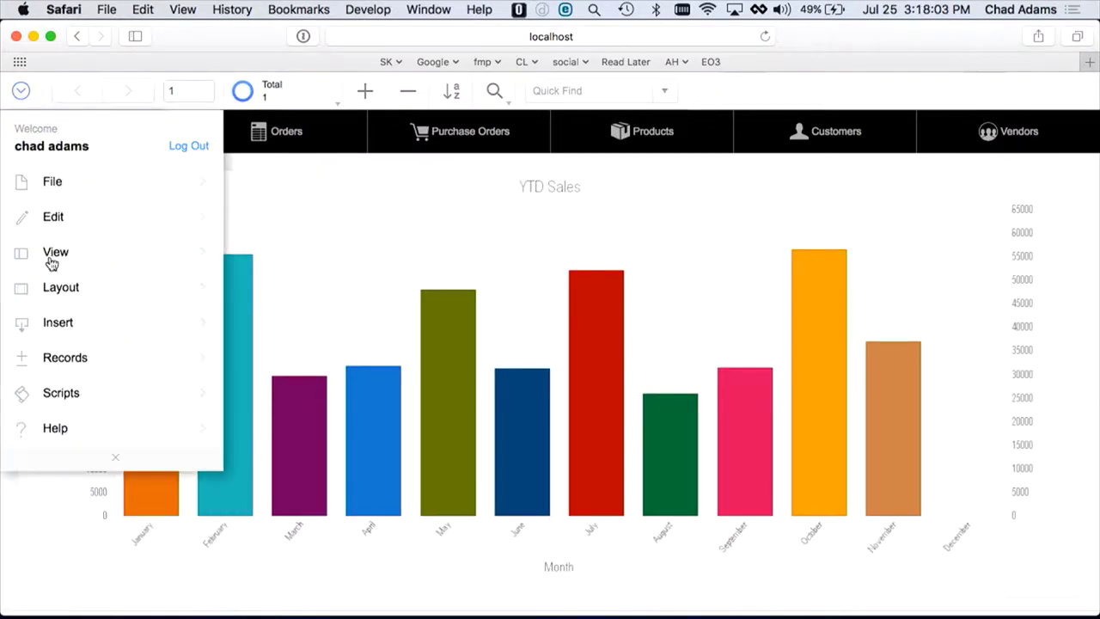
click(69, 394)
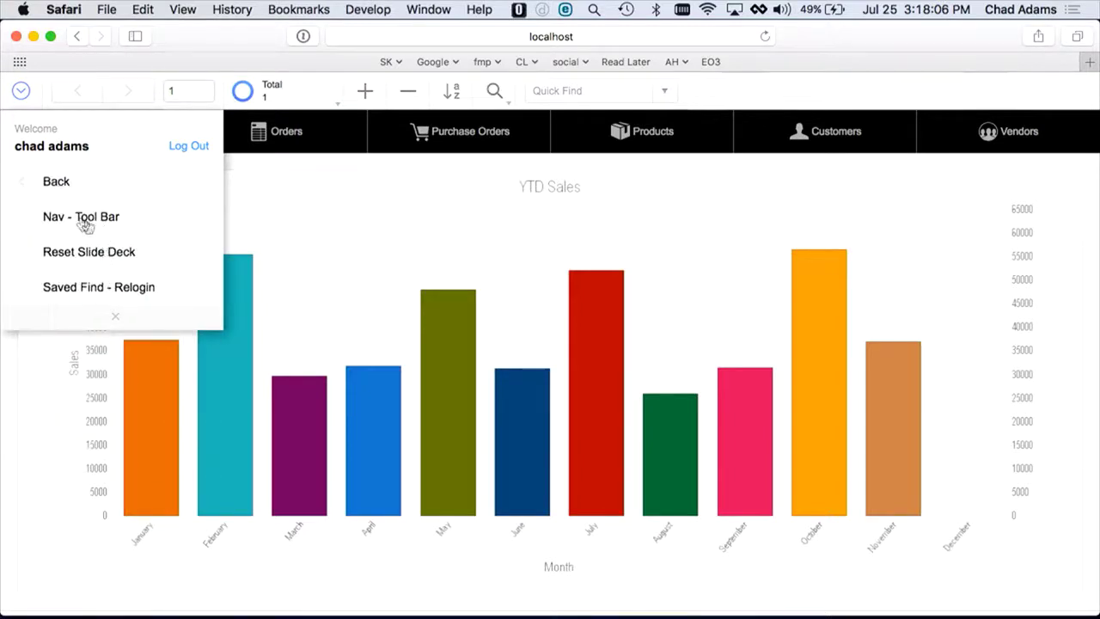
click(20, 91)
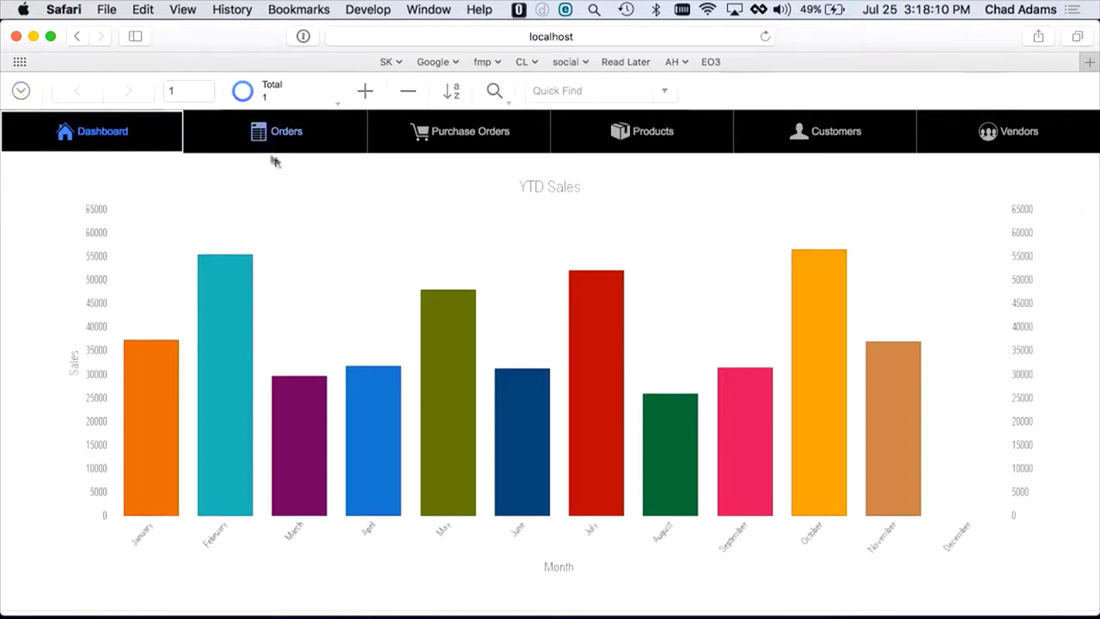
Step: Open the Customers list, step through records, and open a customer's details
click(835, 136)
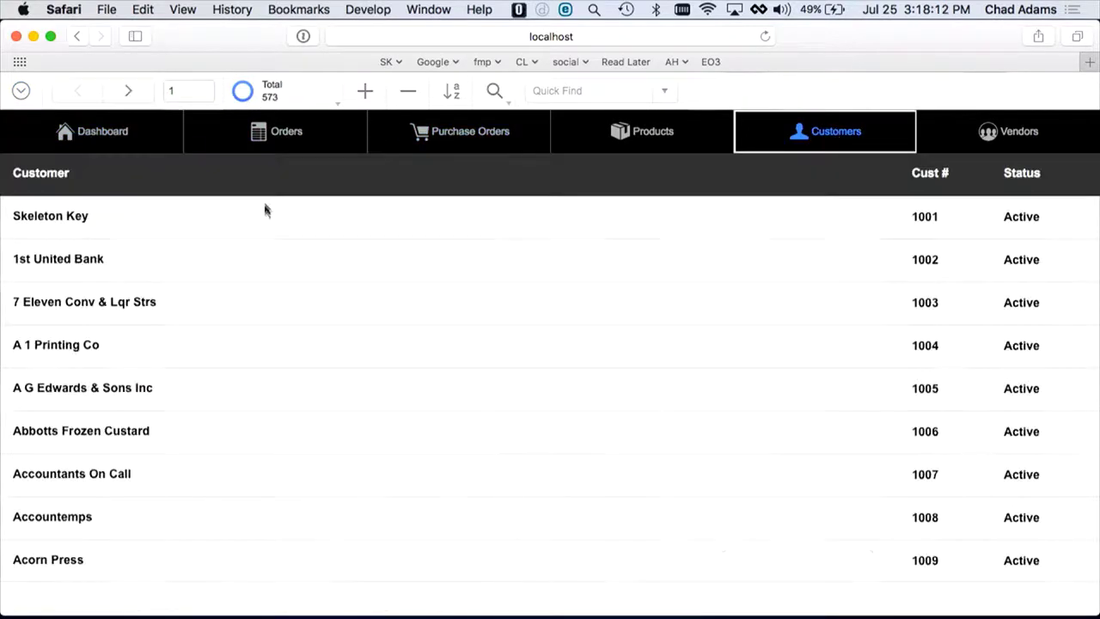
click(280, 270)
click(138, 93)
click(137, 93)
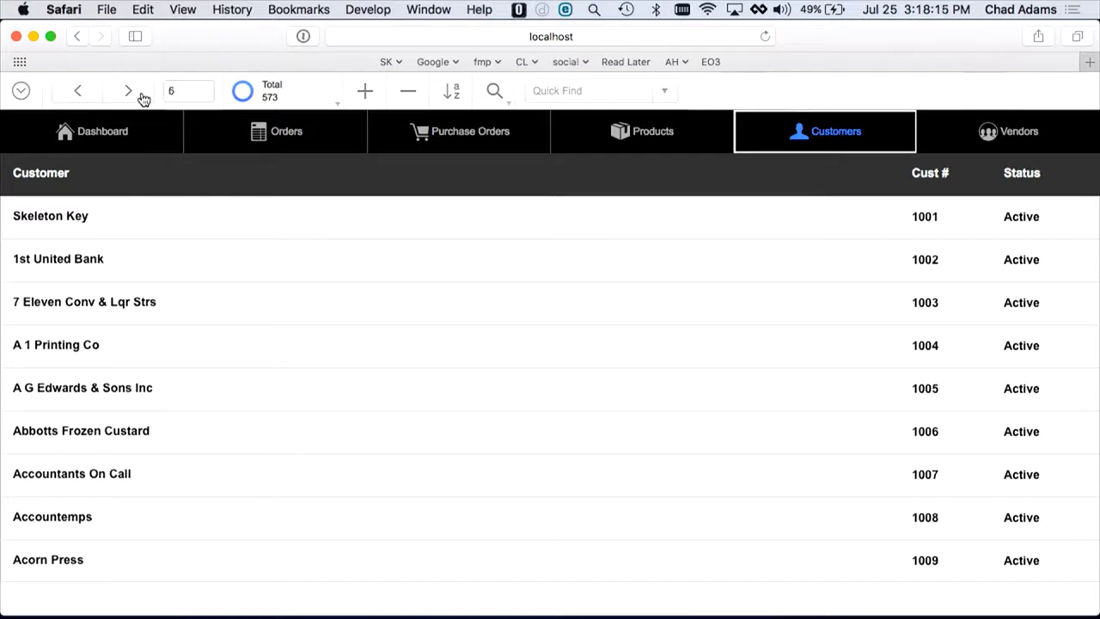
click(311, 277)
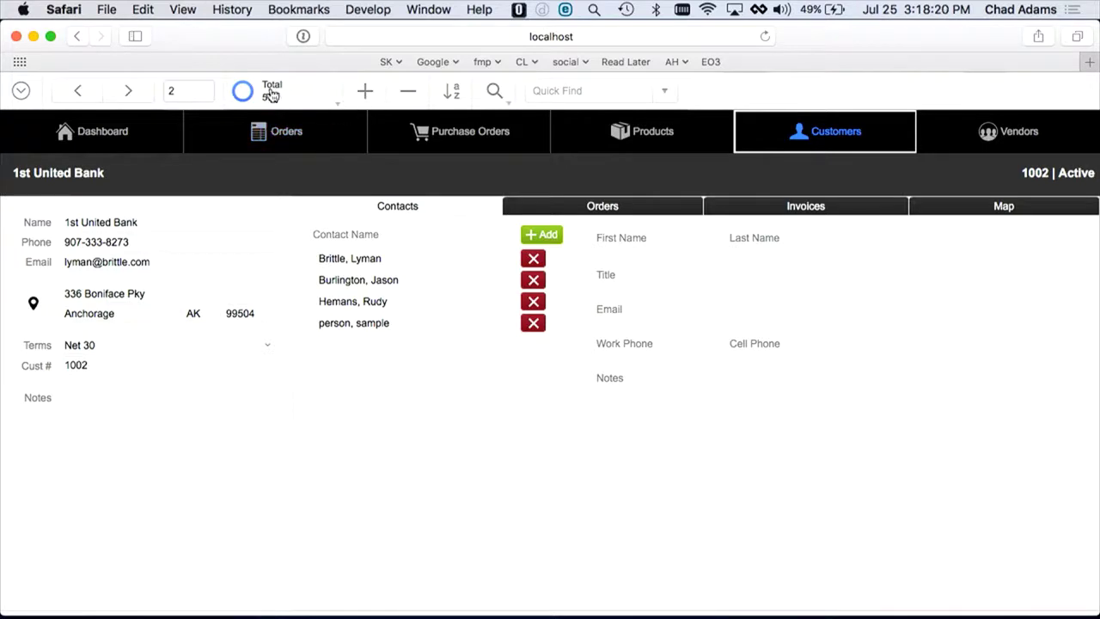
Step: Drag the record slider to customer record 302, then 439, and omit that record
click(243, 91)
drag(244, 269, 347, 269)
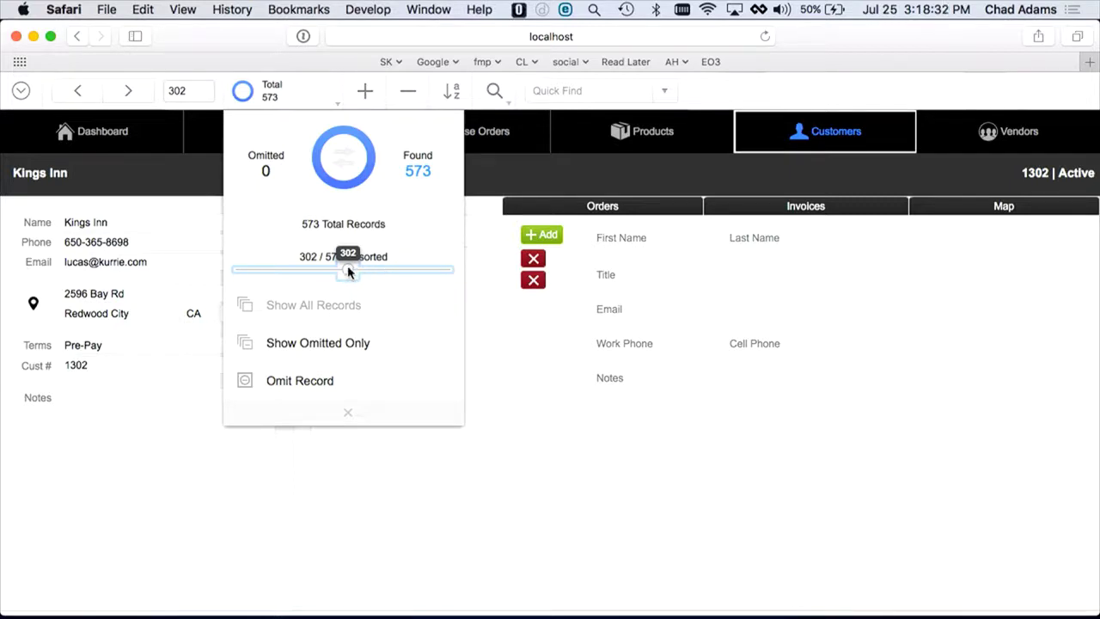
drag(348, 268, 394, 269)
click(311, 380)
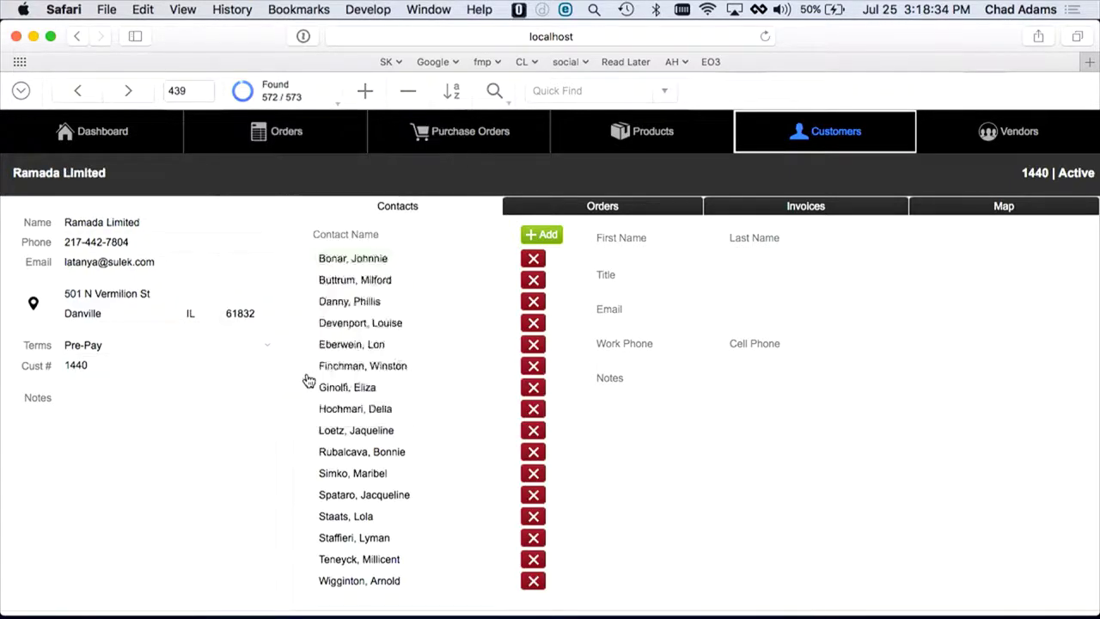
Step: Toggle between the omitted customer and the 572 found customers, then close the summary
click(265, 92)
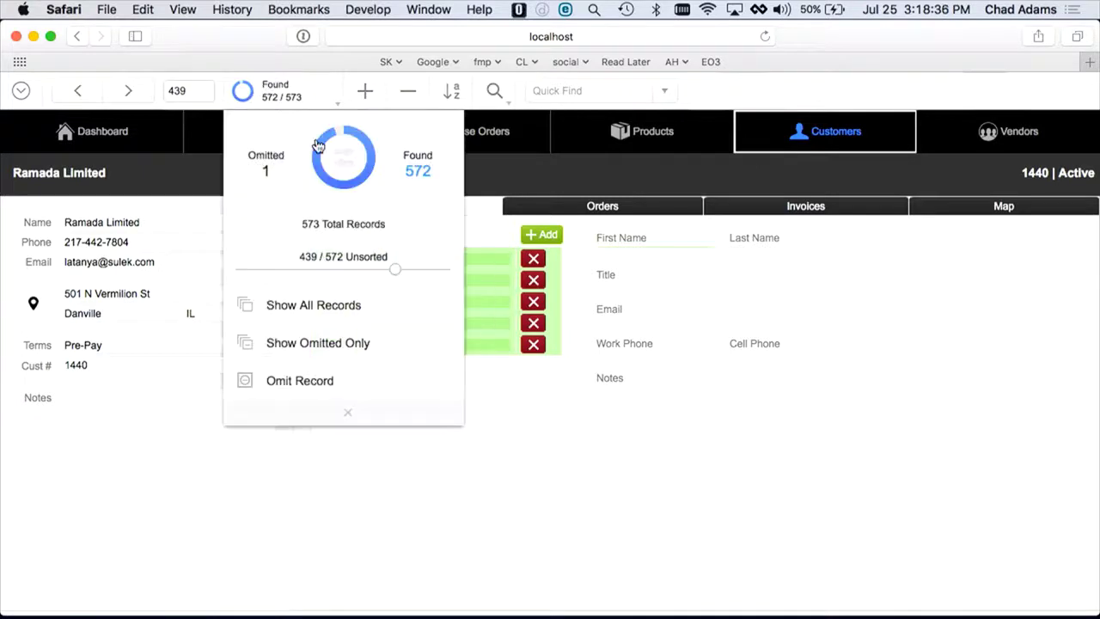
click(333, 177)
click(334, 176)
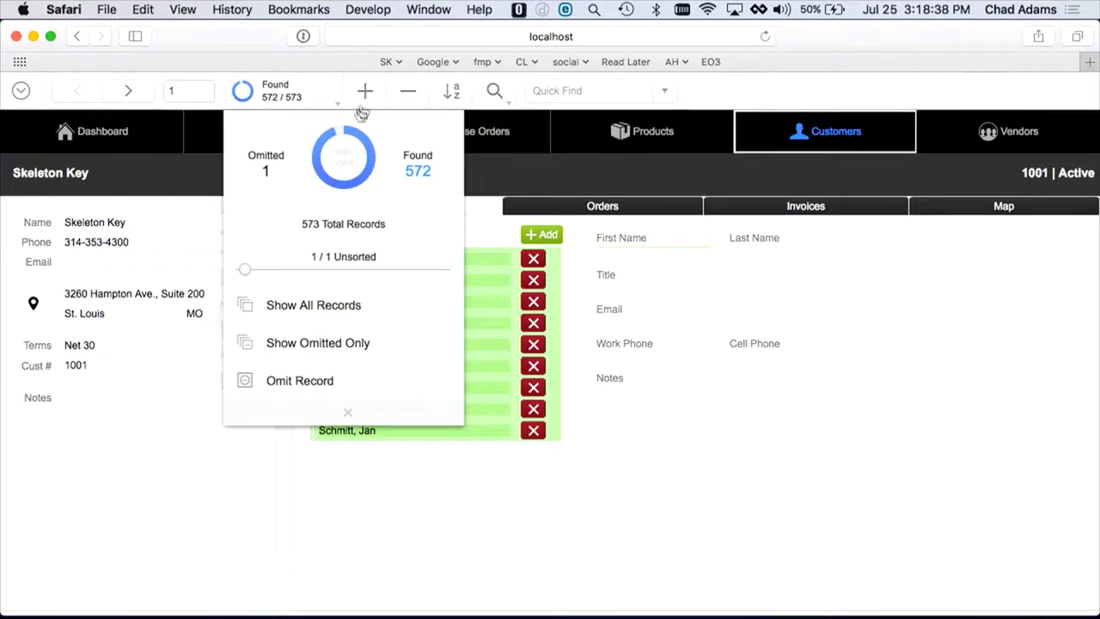
click(762, 86)
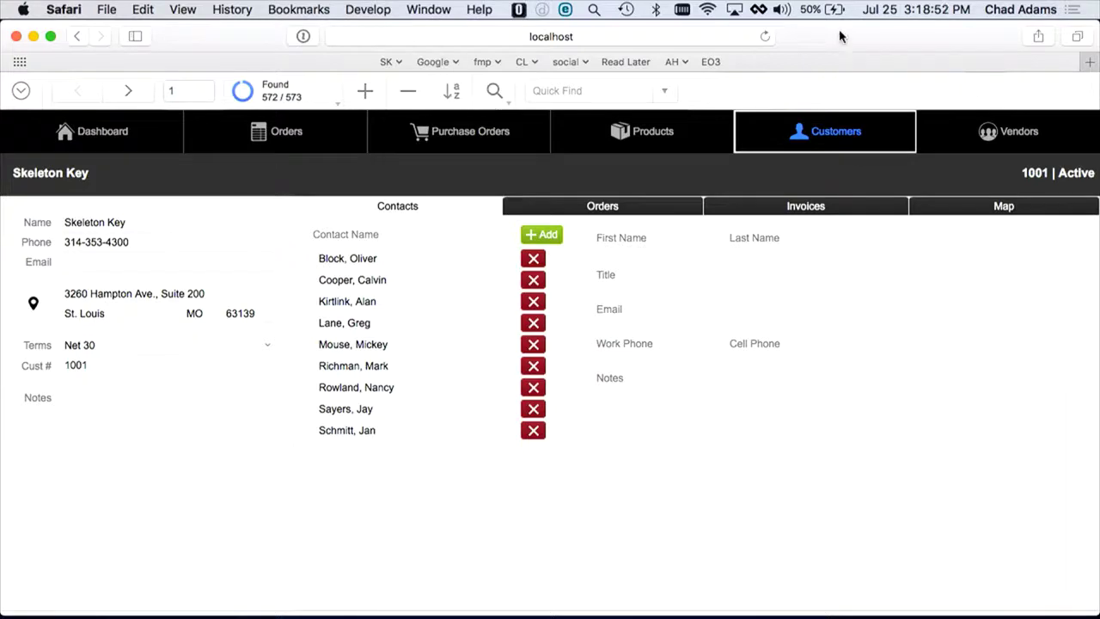
Step: Switch through FileMaker Pro Advanced to Keynote and view all windows in Mission Control
key(super+Tab)
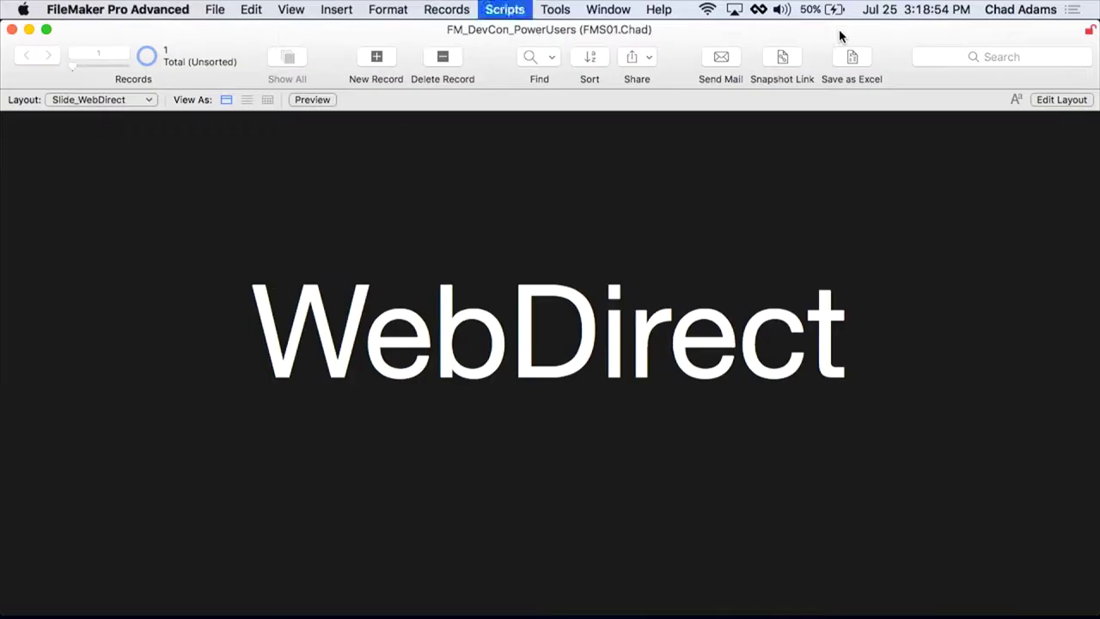
key(super+Tab)
key(super+Tab)
key(super+Tab)
key(super+Tab)
key(super+Tab)
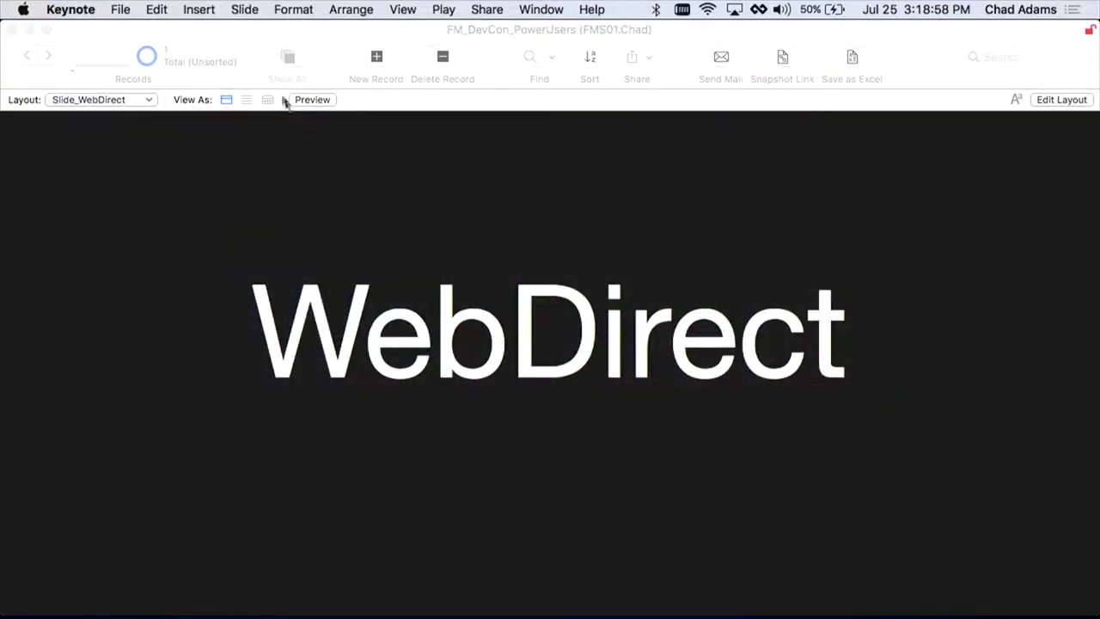
key(ctrl+Up)
mouse_move(570, 81)
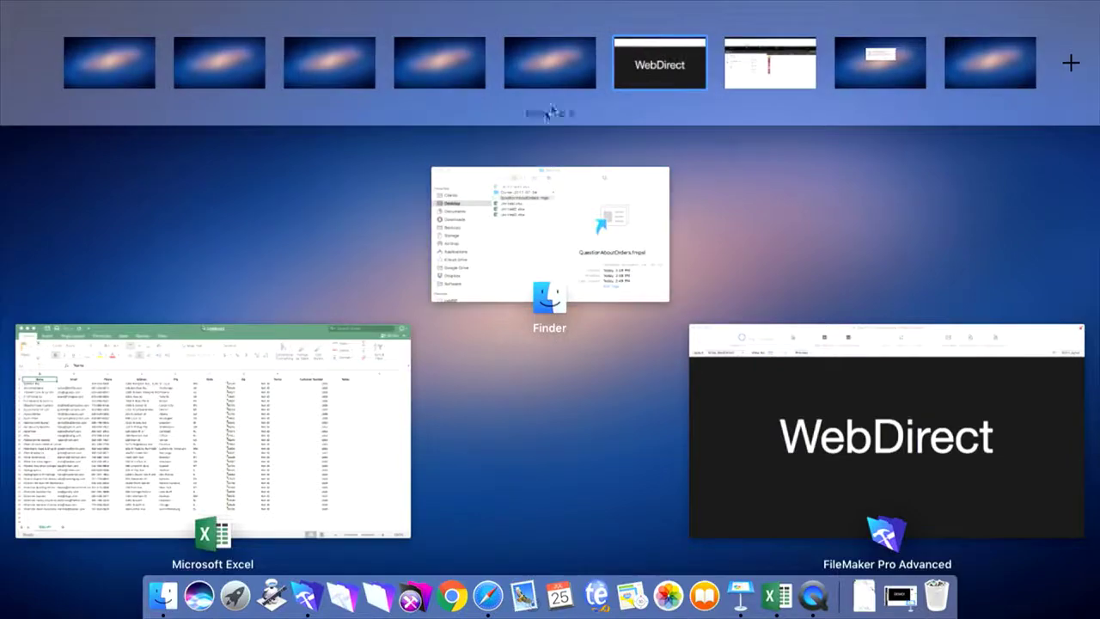
key(ctrl+Up)
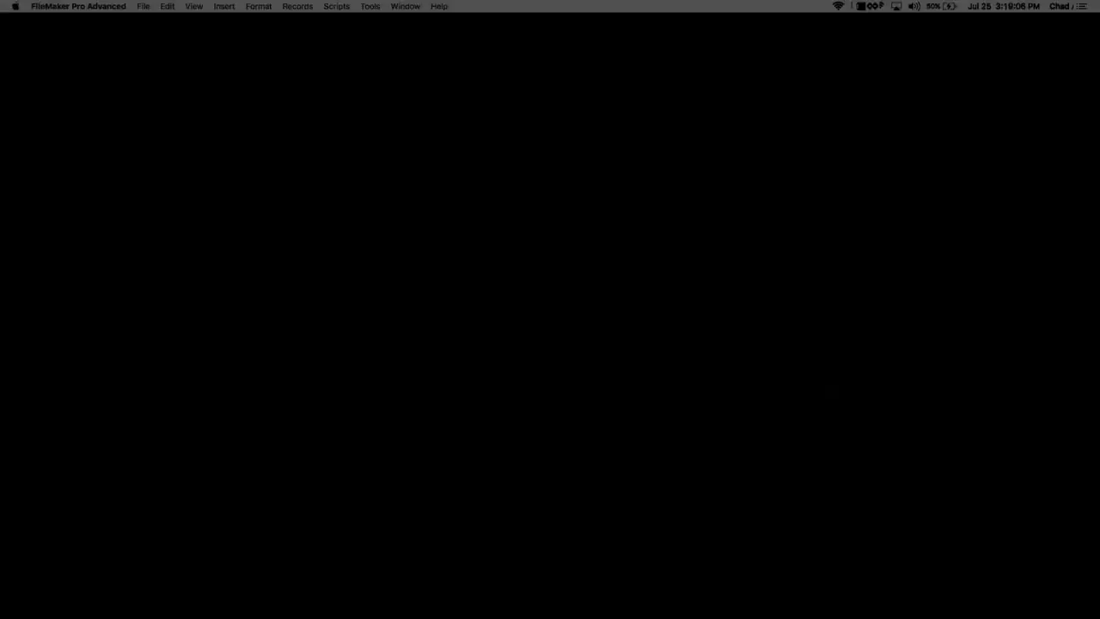
Step: Return to Keynote, play the deck full screen, and advance to the Review slide
key(ctrl+Up)
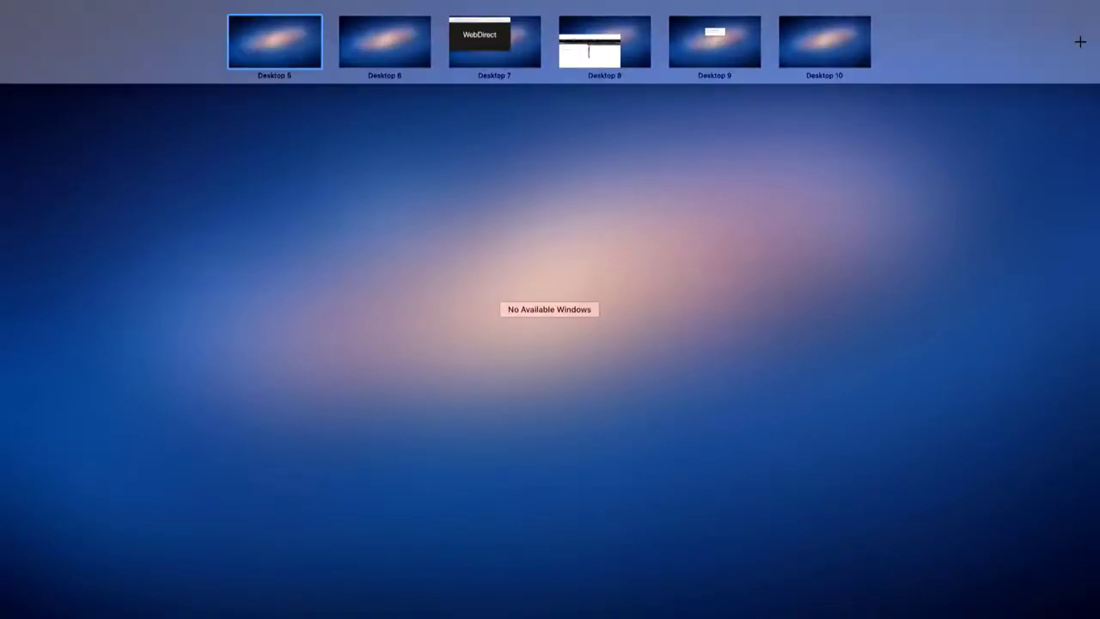
key(Escape)
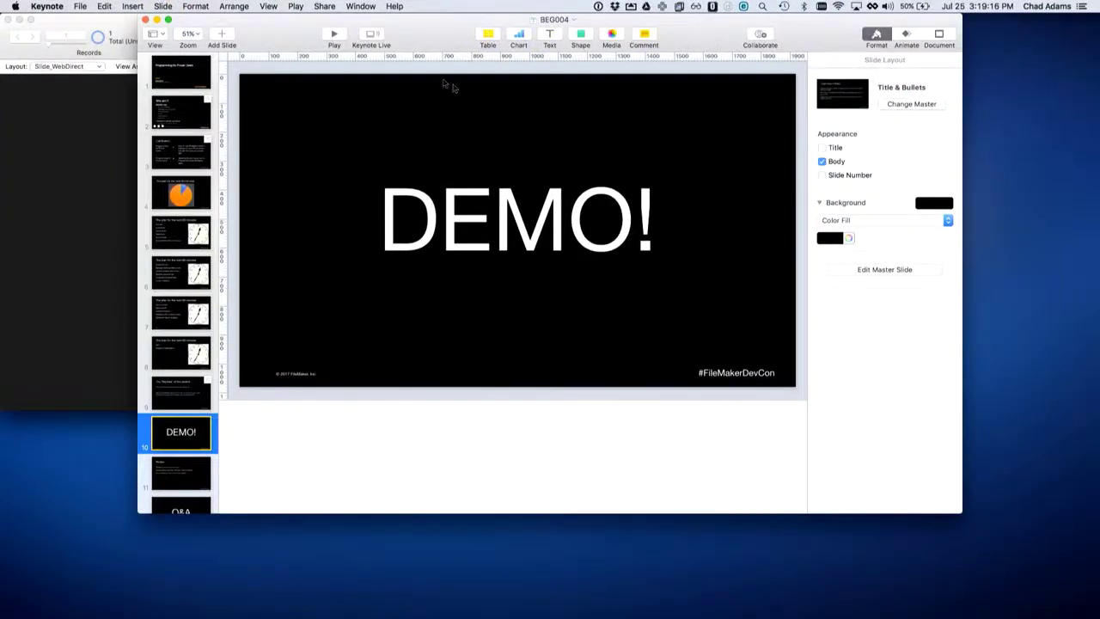
click(335, 35)
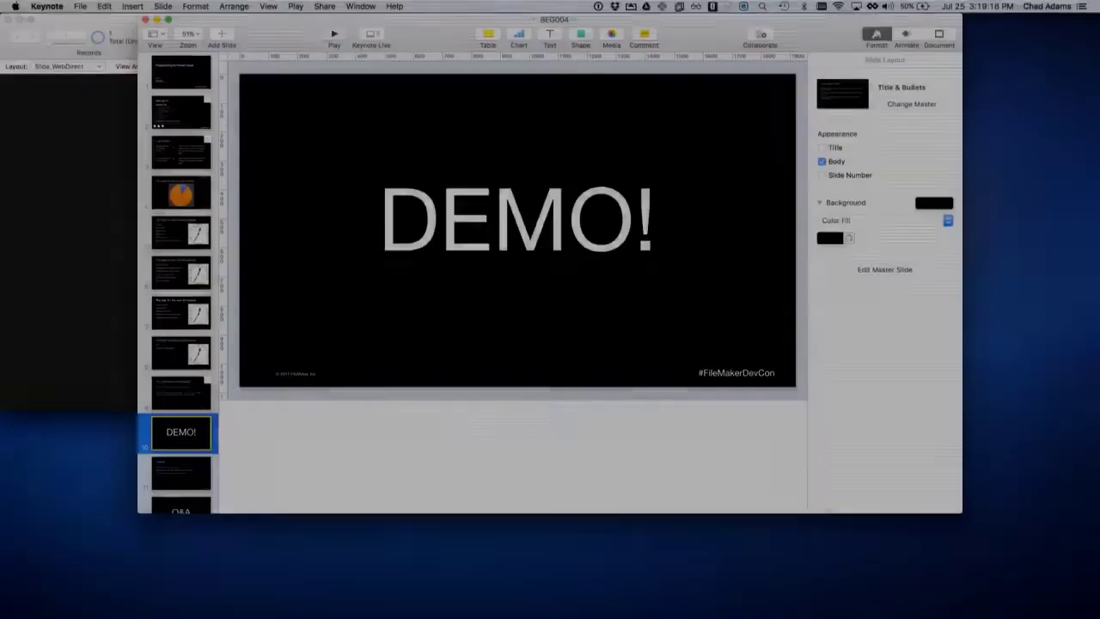
key(Right)
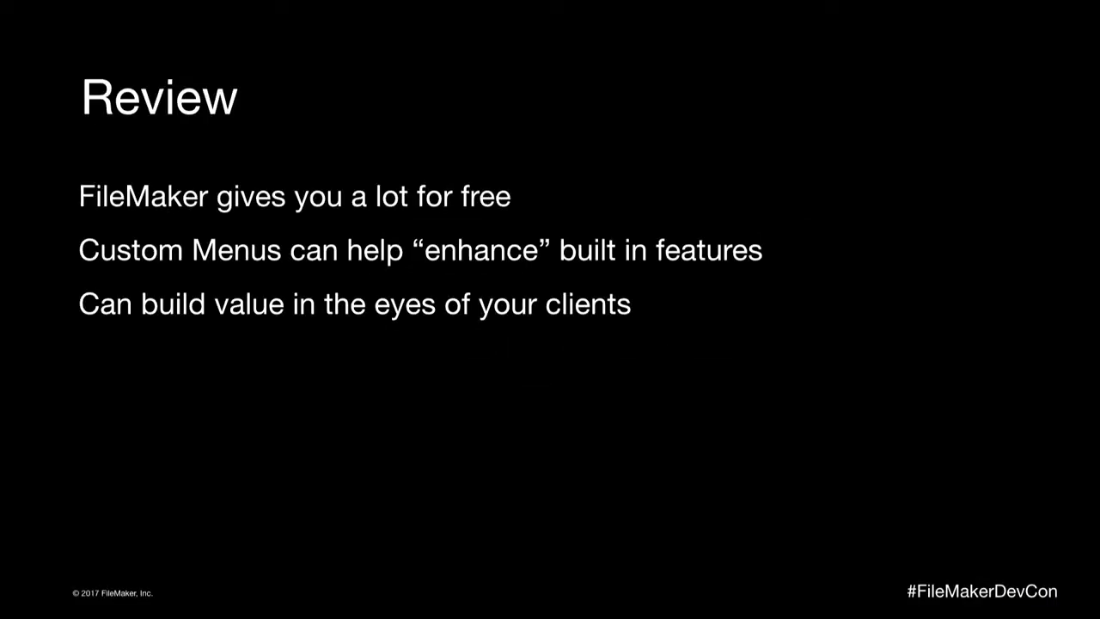